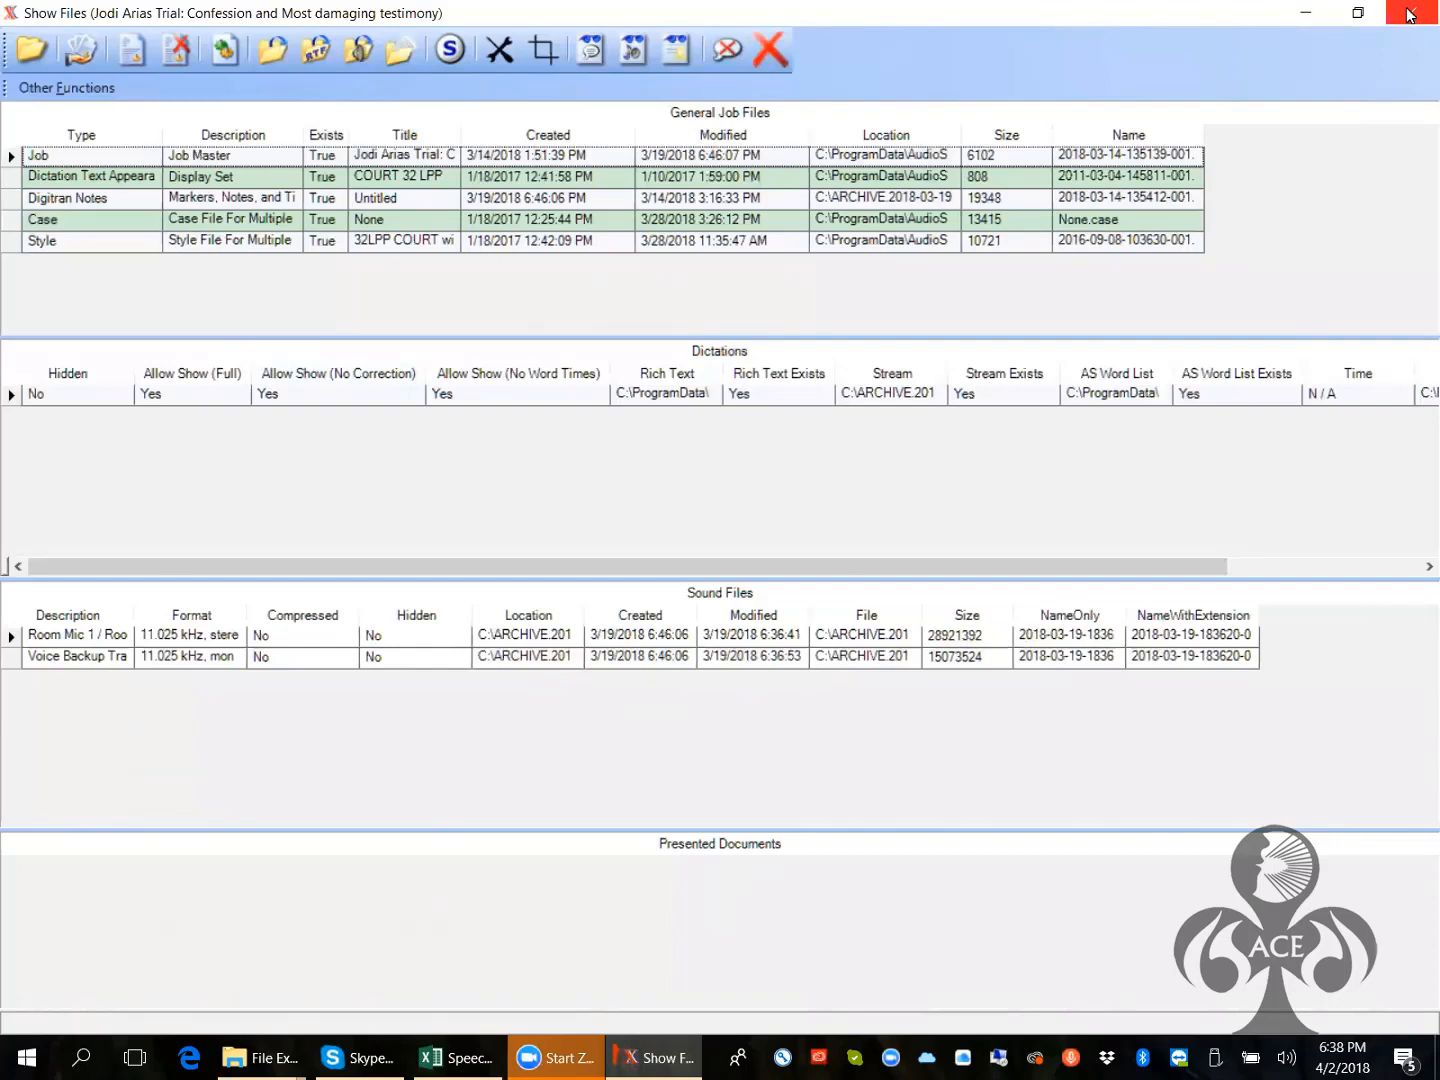
Leave the current file listing and view the job files of the deposition created 3/27/2018 2:37:39 PM
left_click(1411, 12)
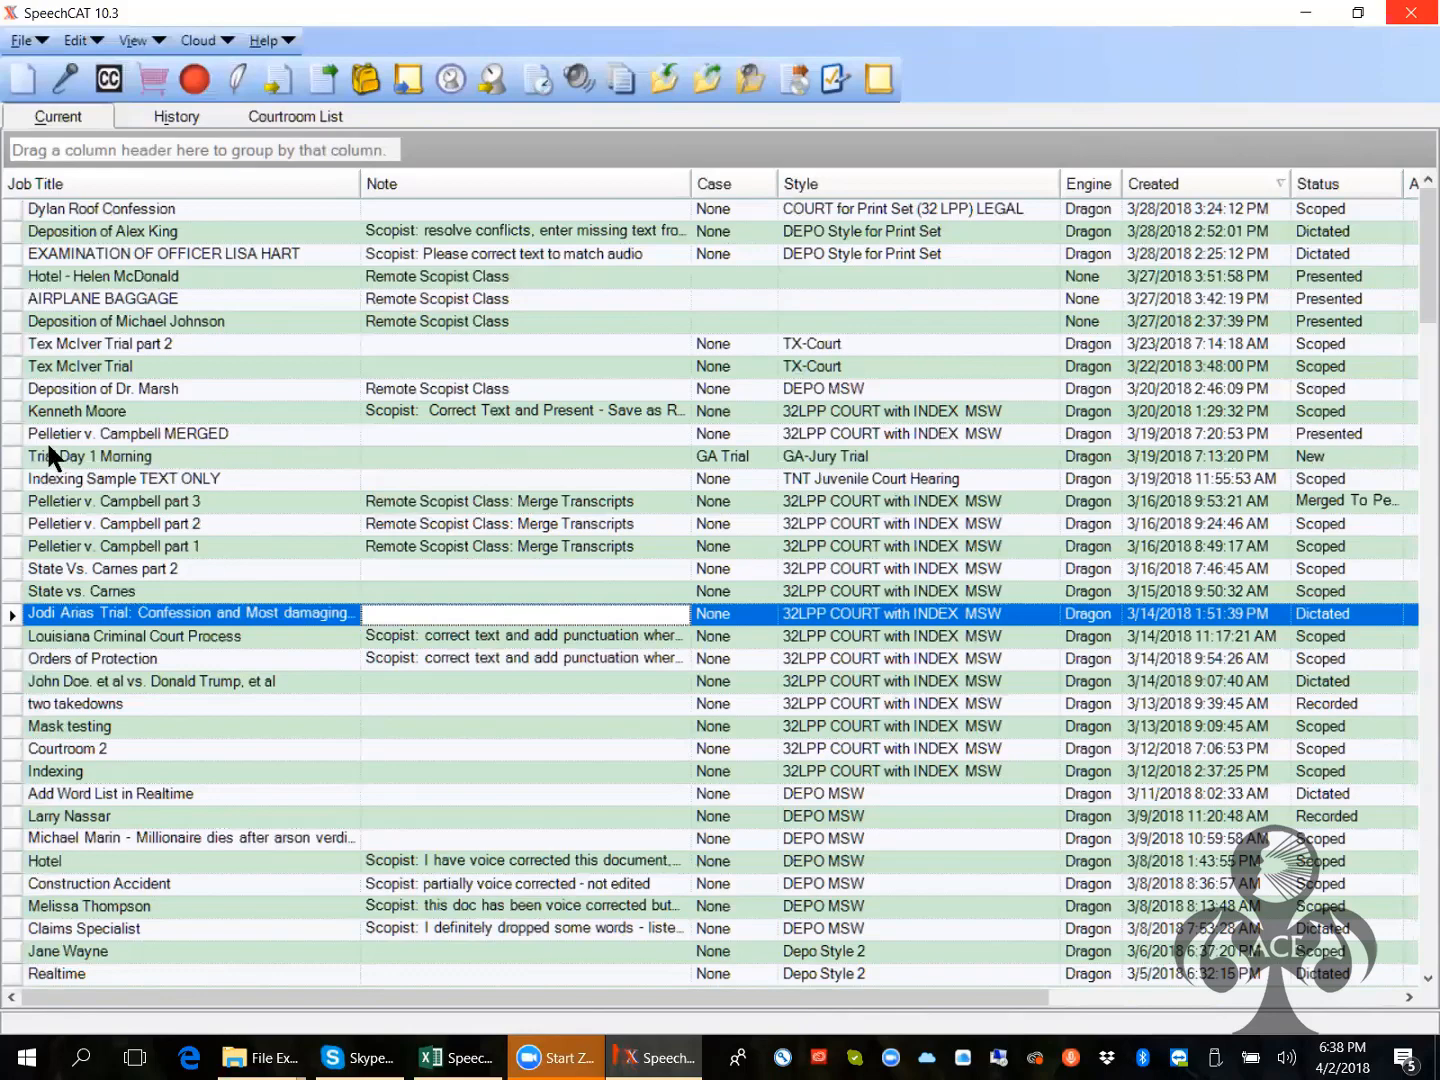
left_click(16, 432)
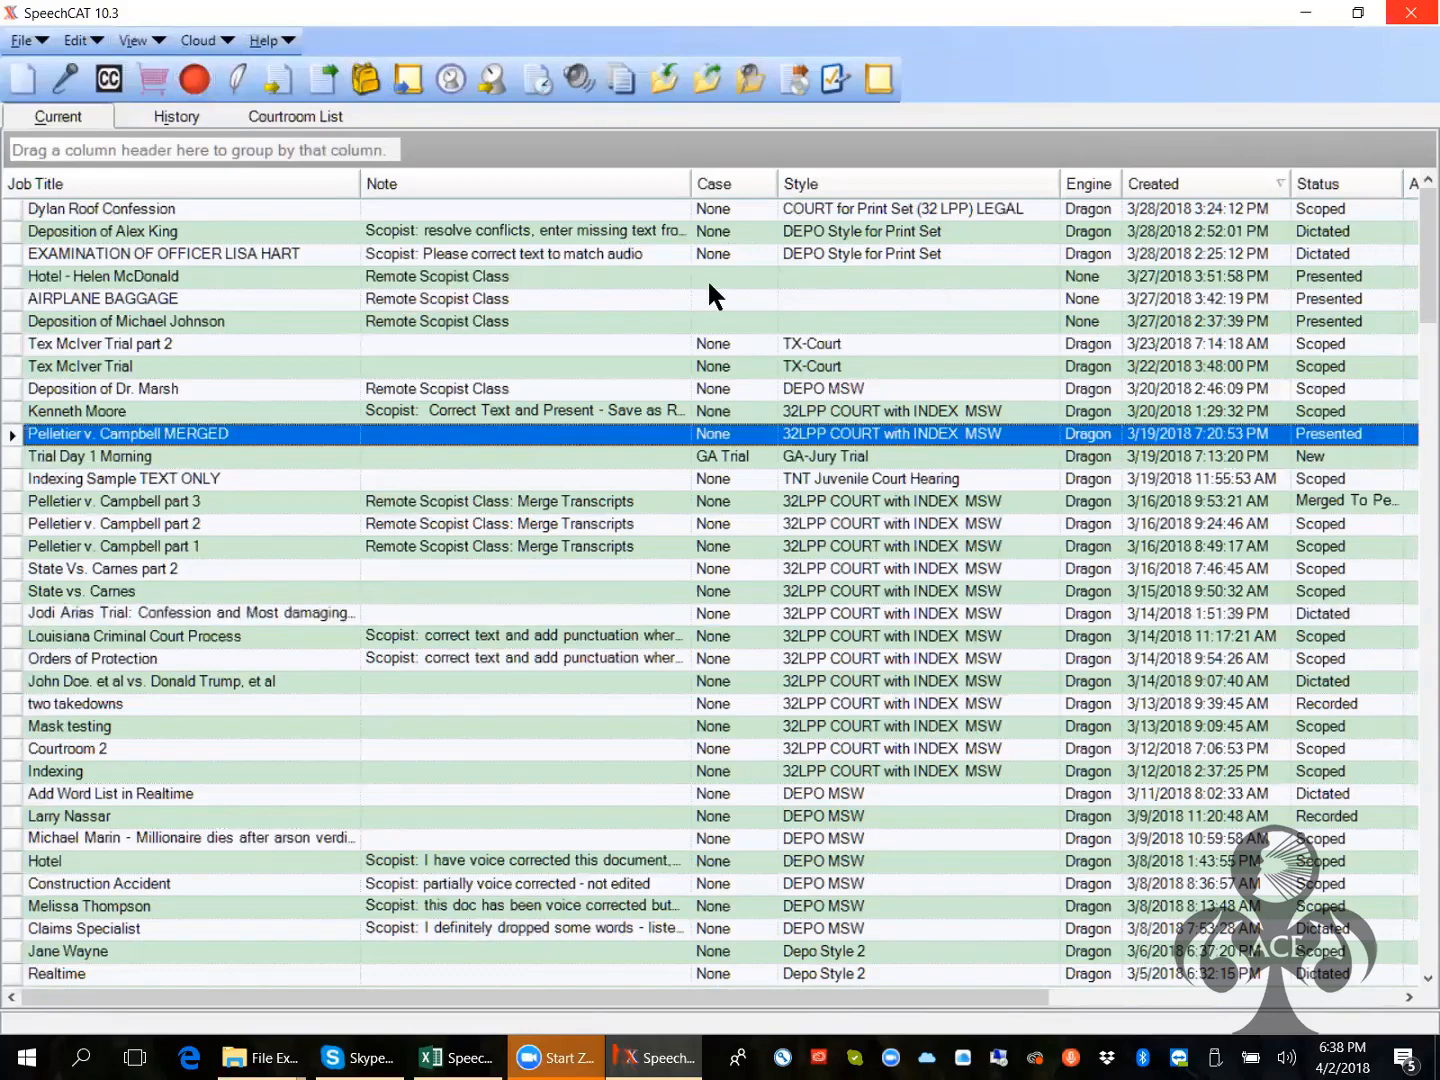
left_click(16, 322)
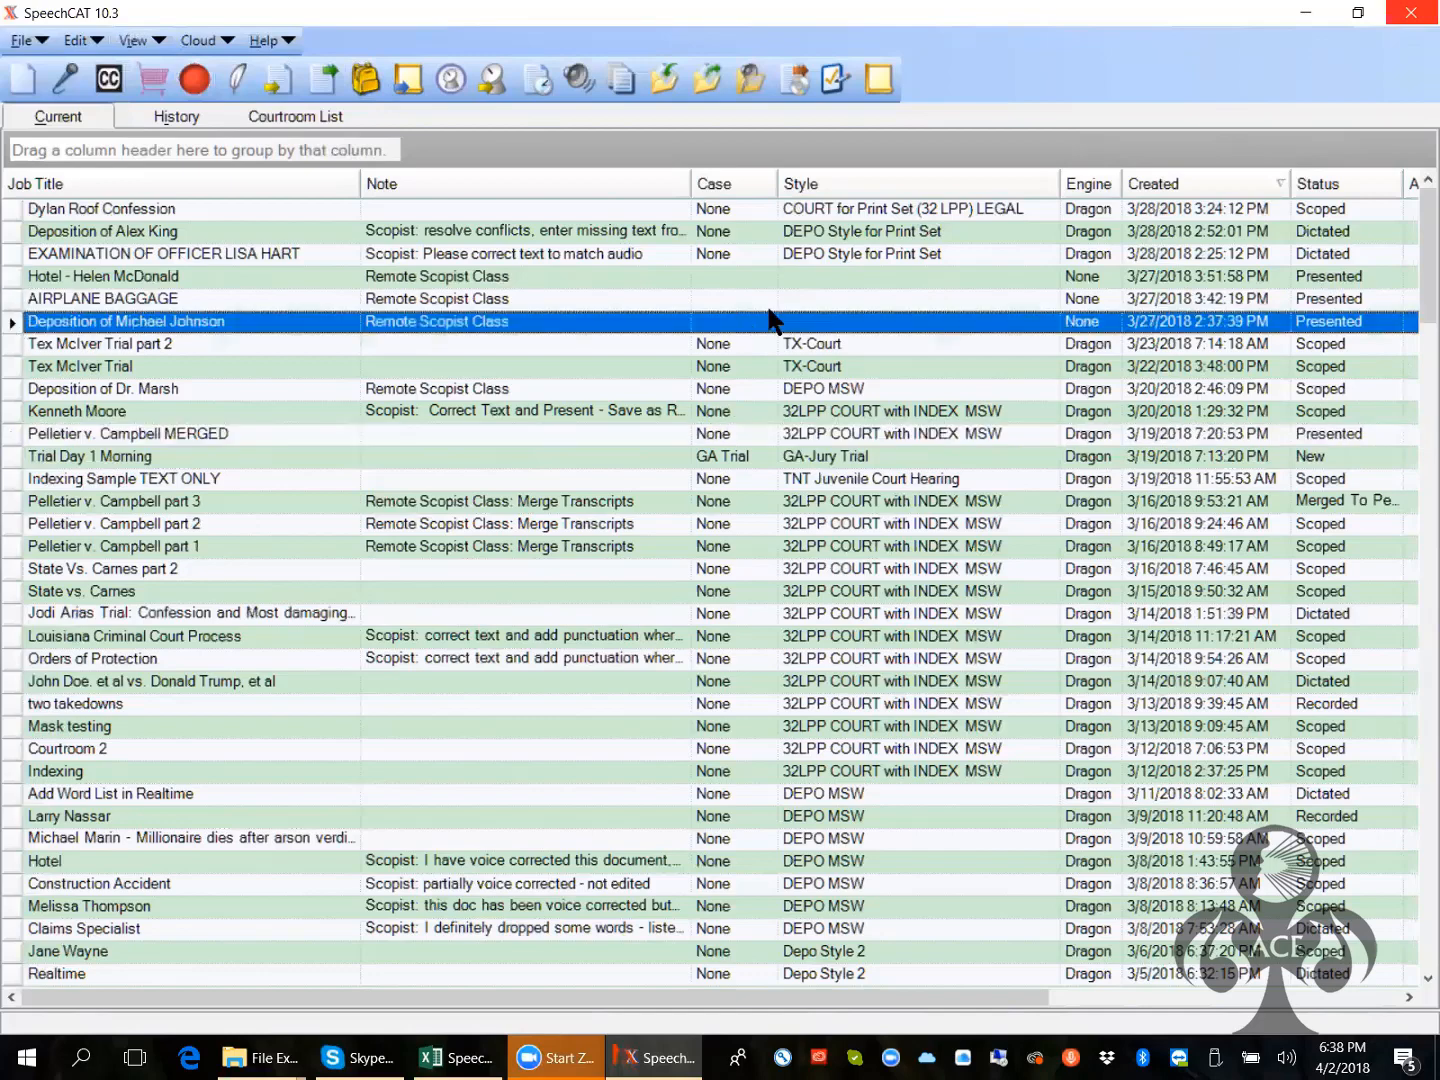
left_click(127, 37)
left_click(125, 149)
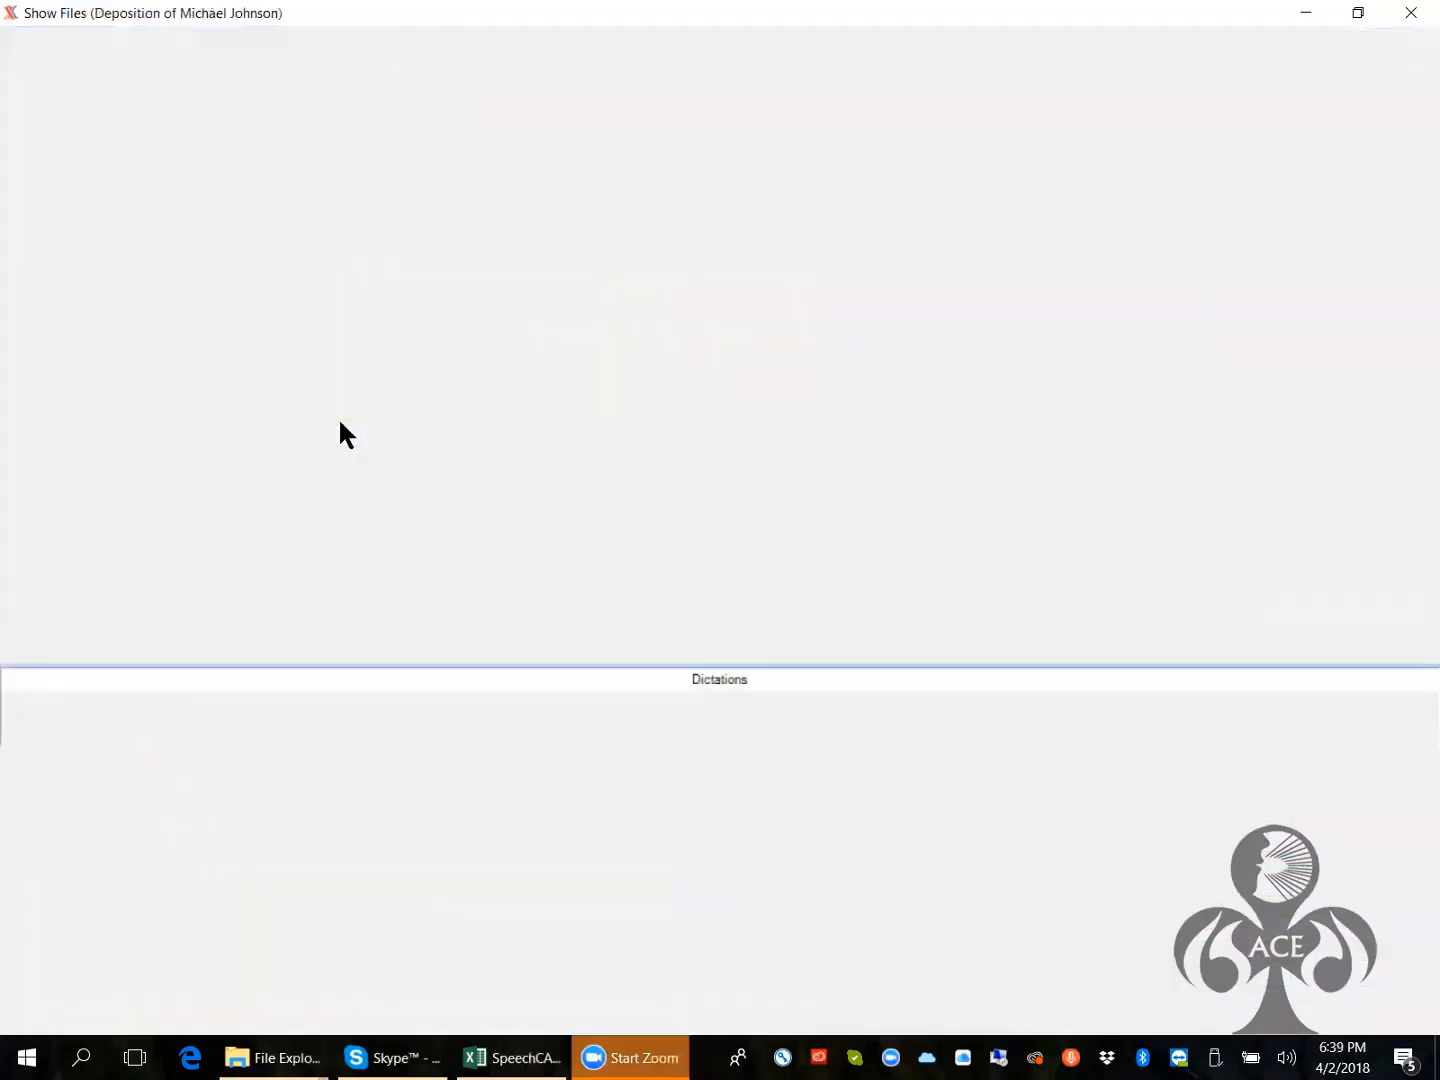
left_click(1411, 12)
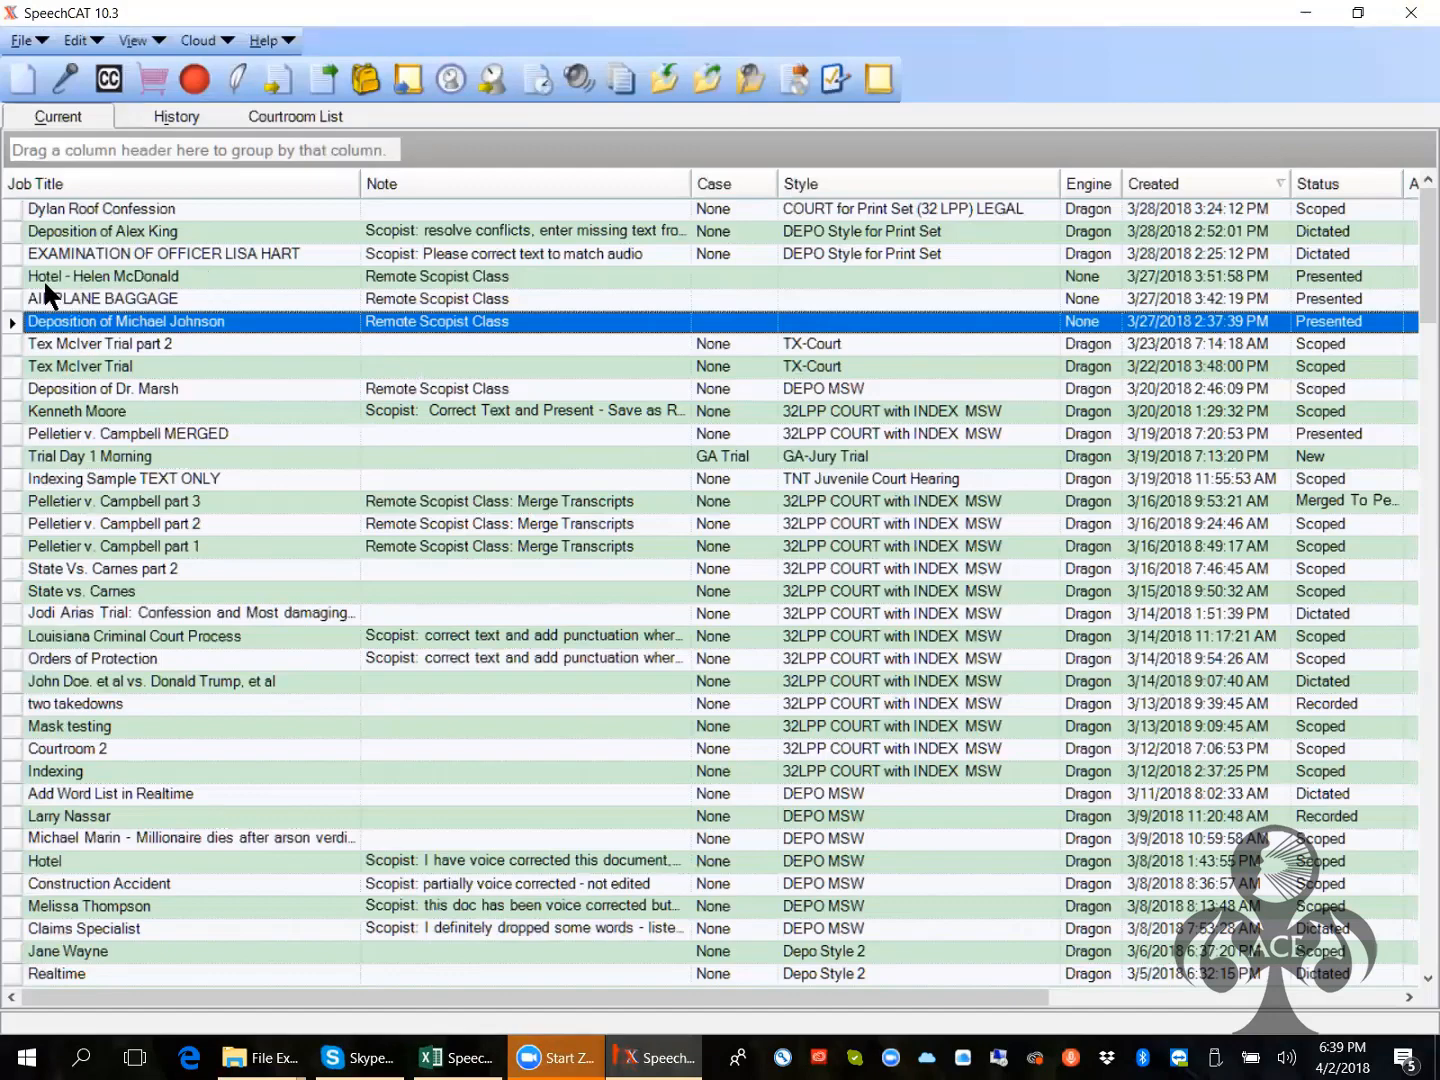
View the job files of the AIRPLANE BAGGAGE job and close the listing
left_click(14, 300)
left_click(139, 36)
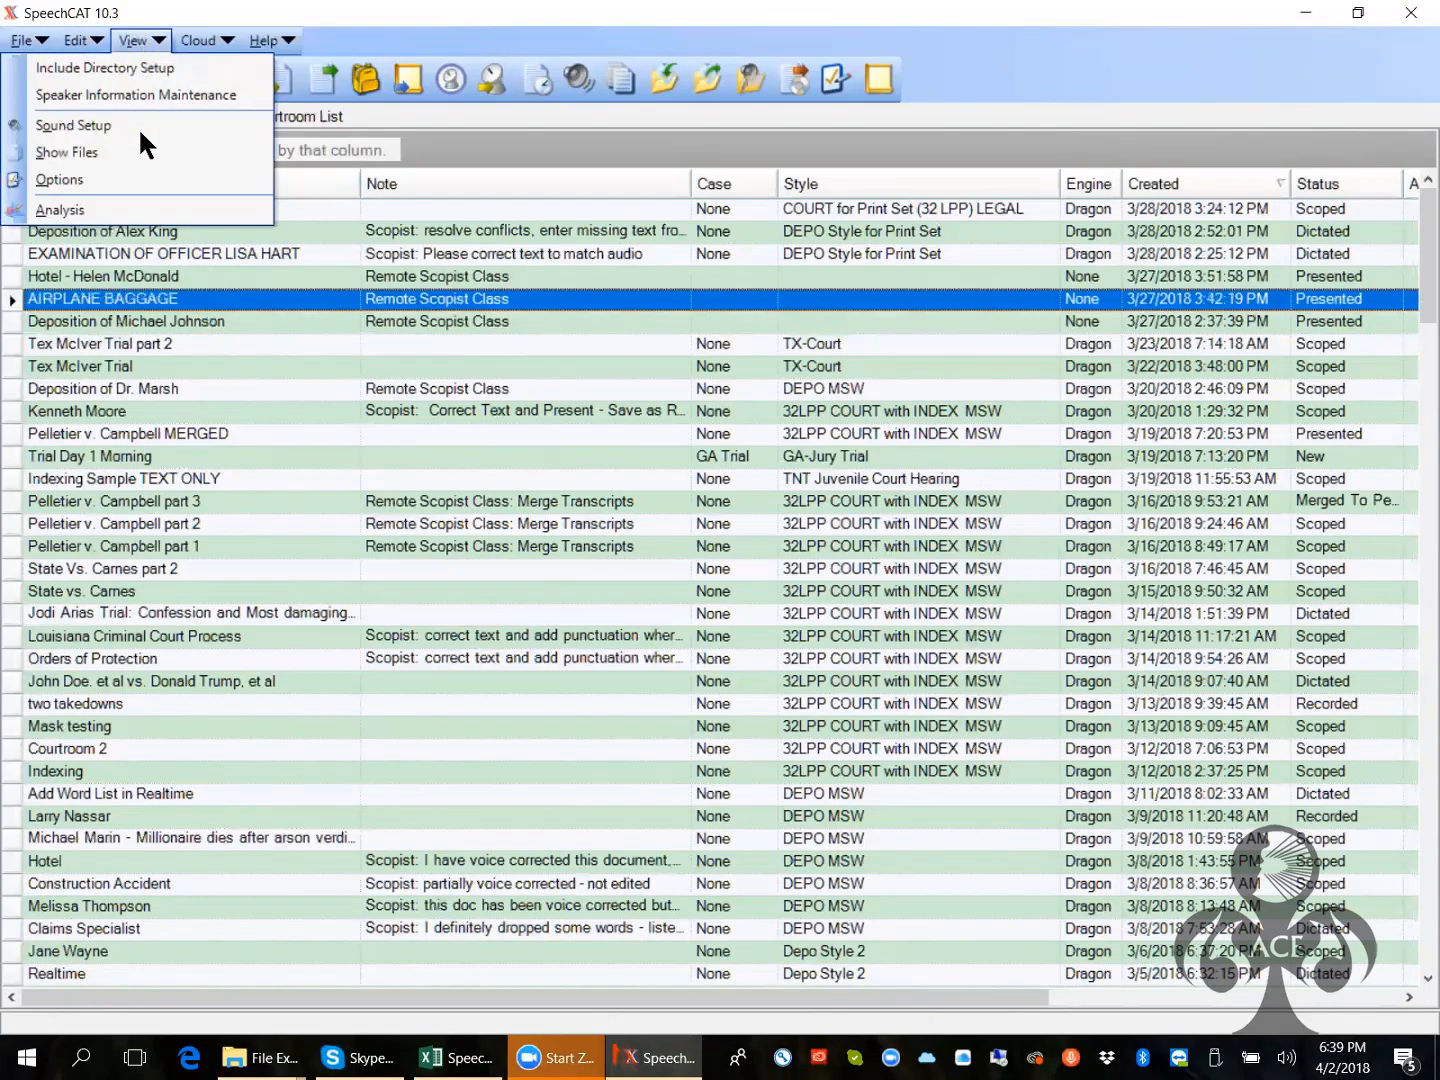
left_click(130, 153)
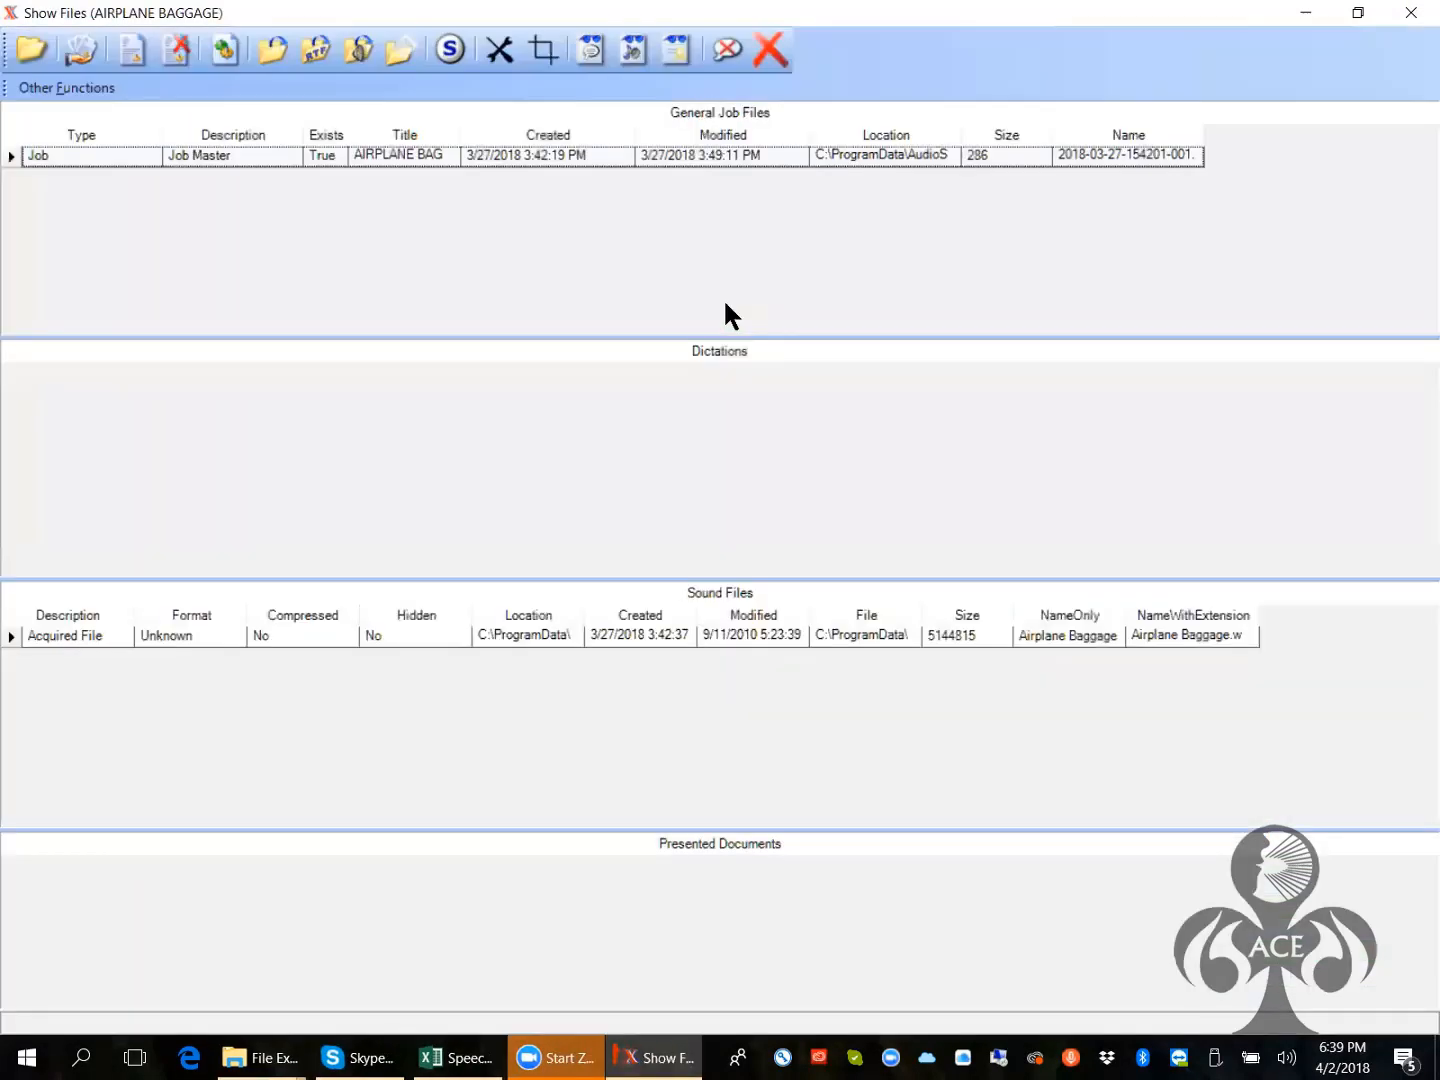
left_click(1408, 18)
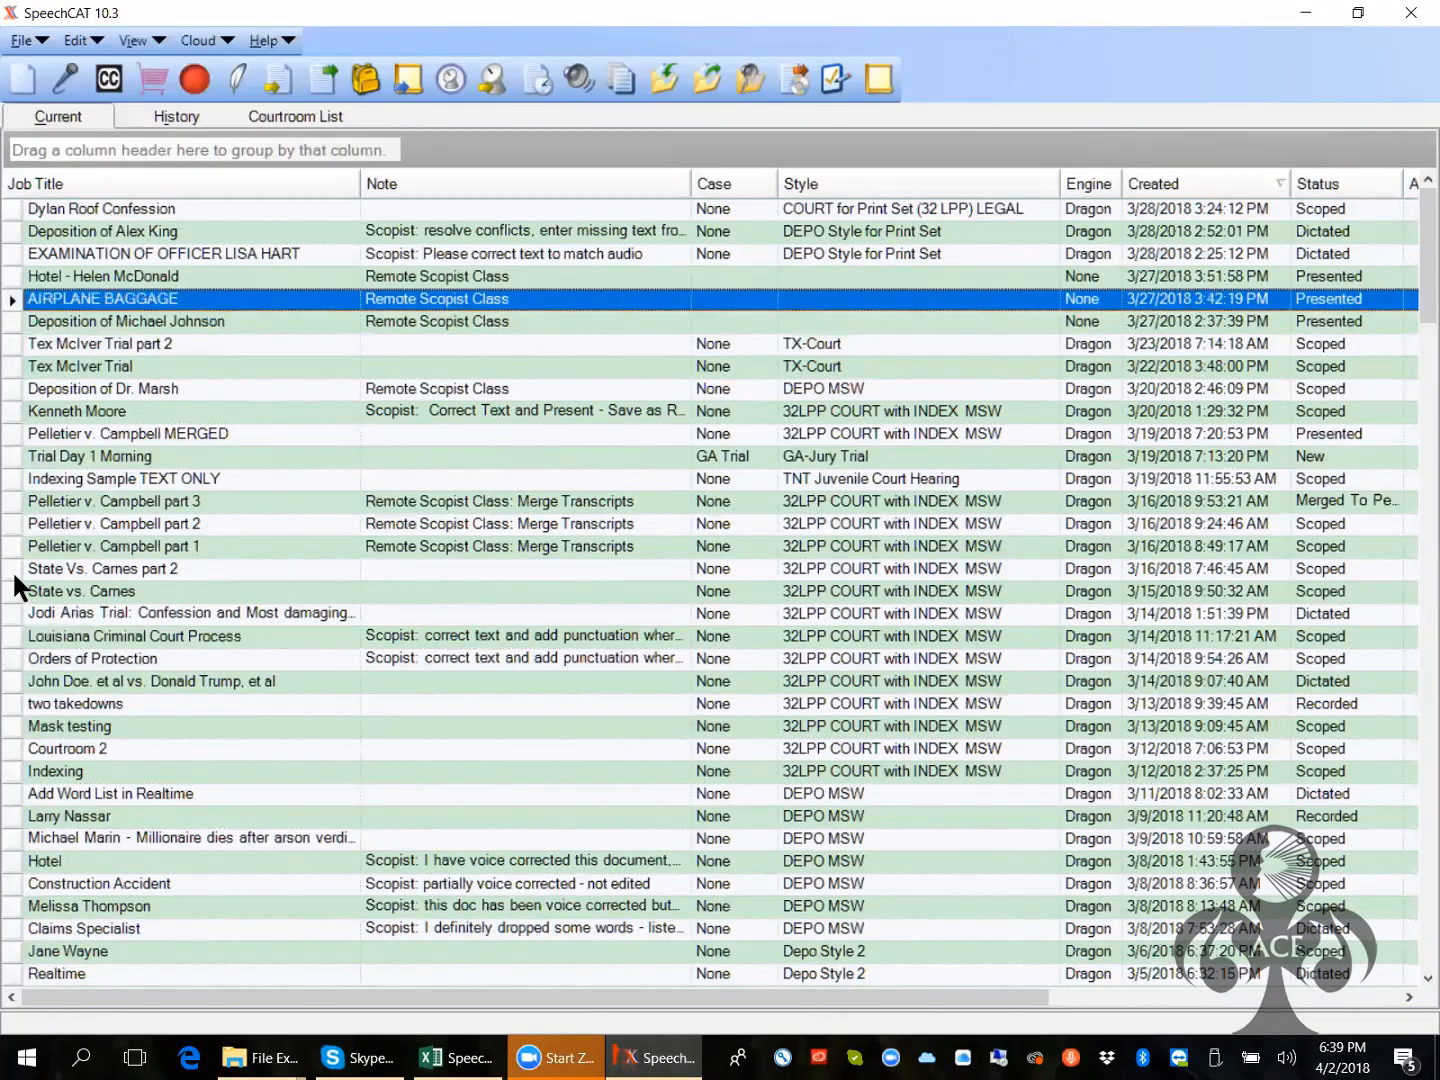
Show the files of the job created 3/15/2018 9:50:32 AM and widen the General Job Files Title column to fit full titles
left_click(12, 592)
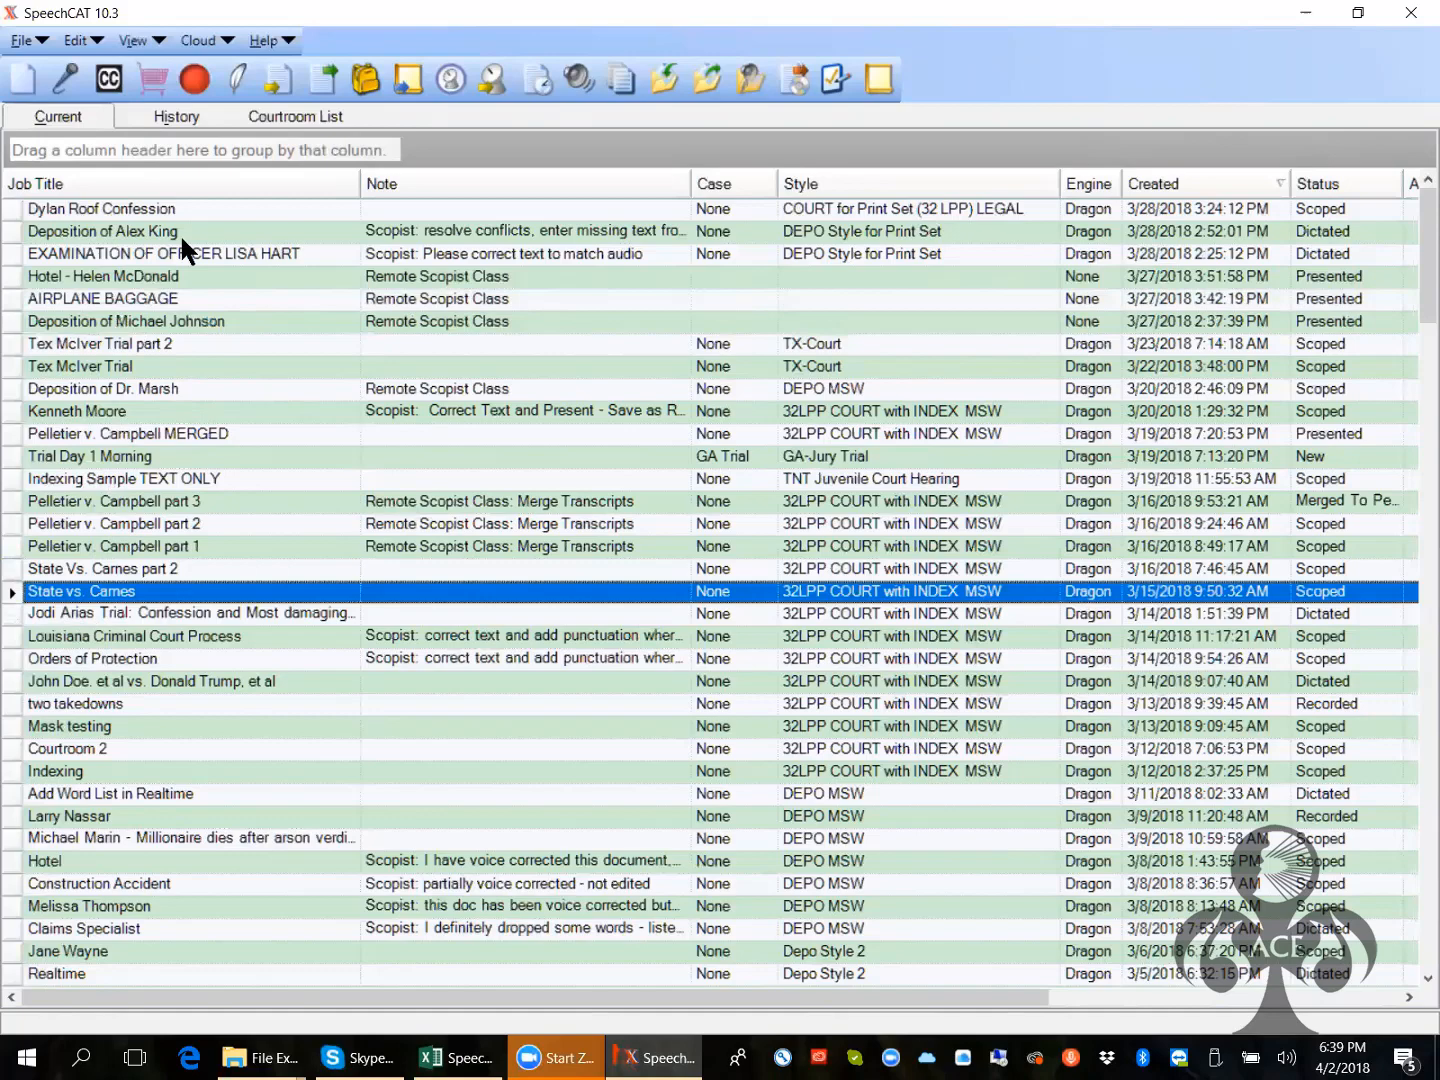
left_click(137, 41)
left_click(108, 152)
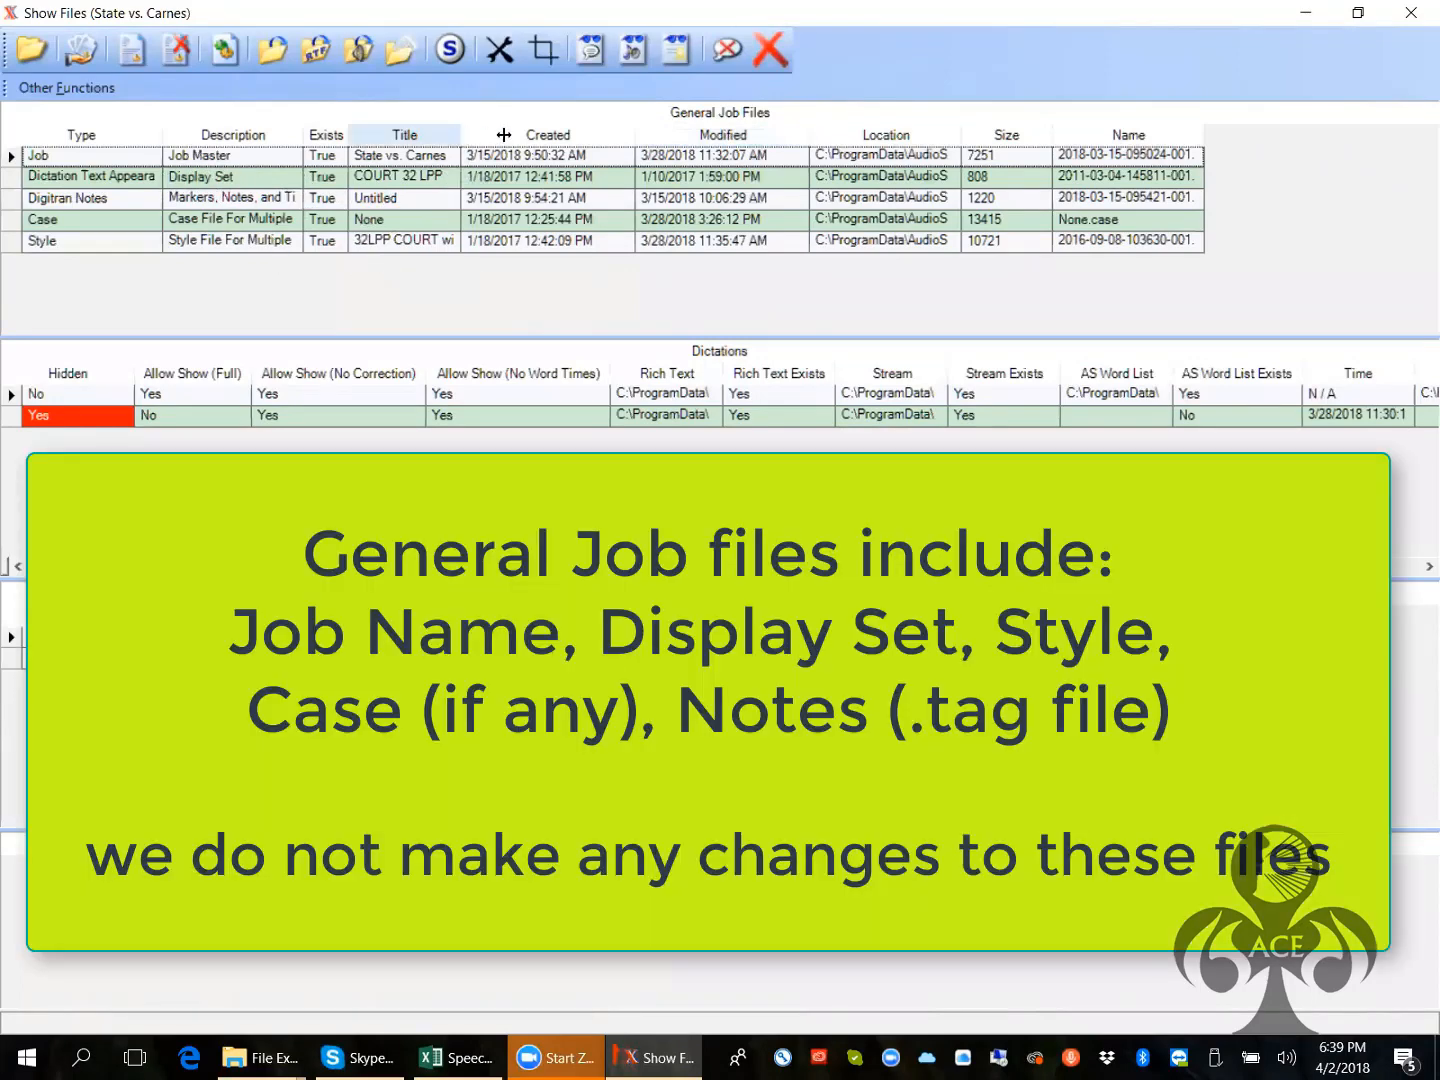
left_click_drag(502, 134, 616, 134)
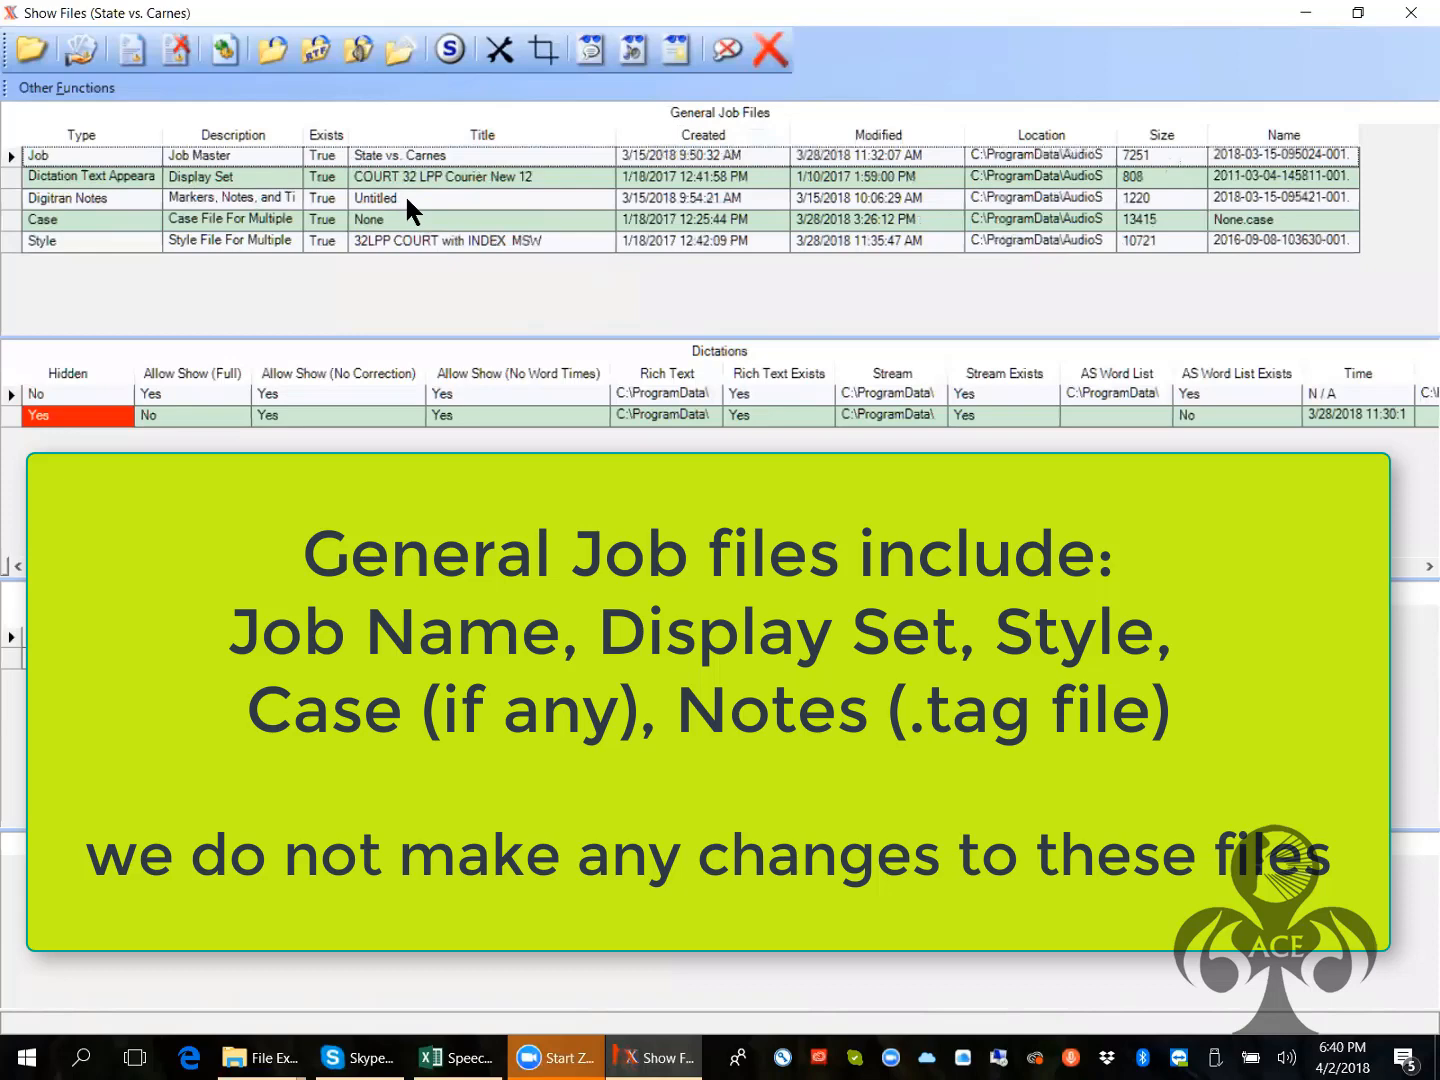
Open the Digitran Notes .tag file from the general job files and enlarge its Notepad window to fit all entries
left_click(14, 200)
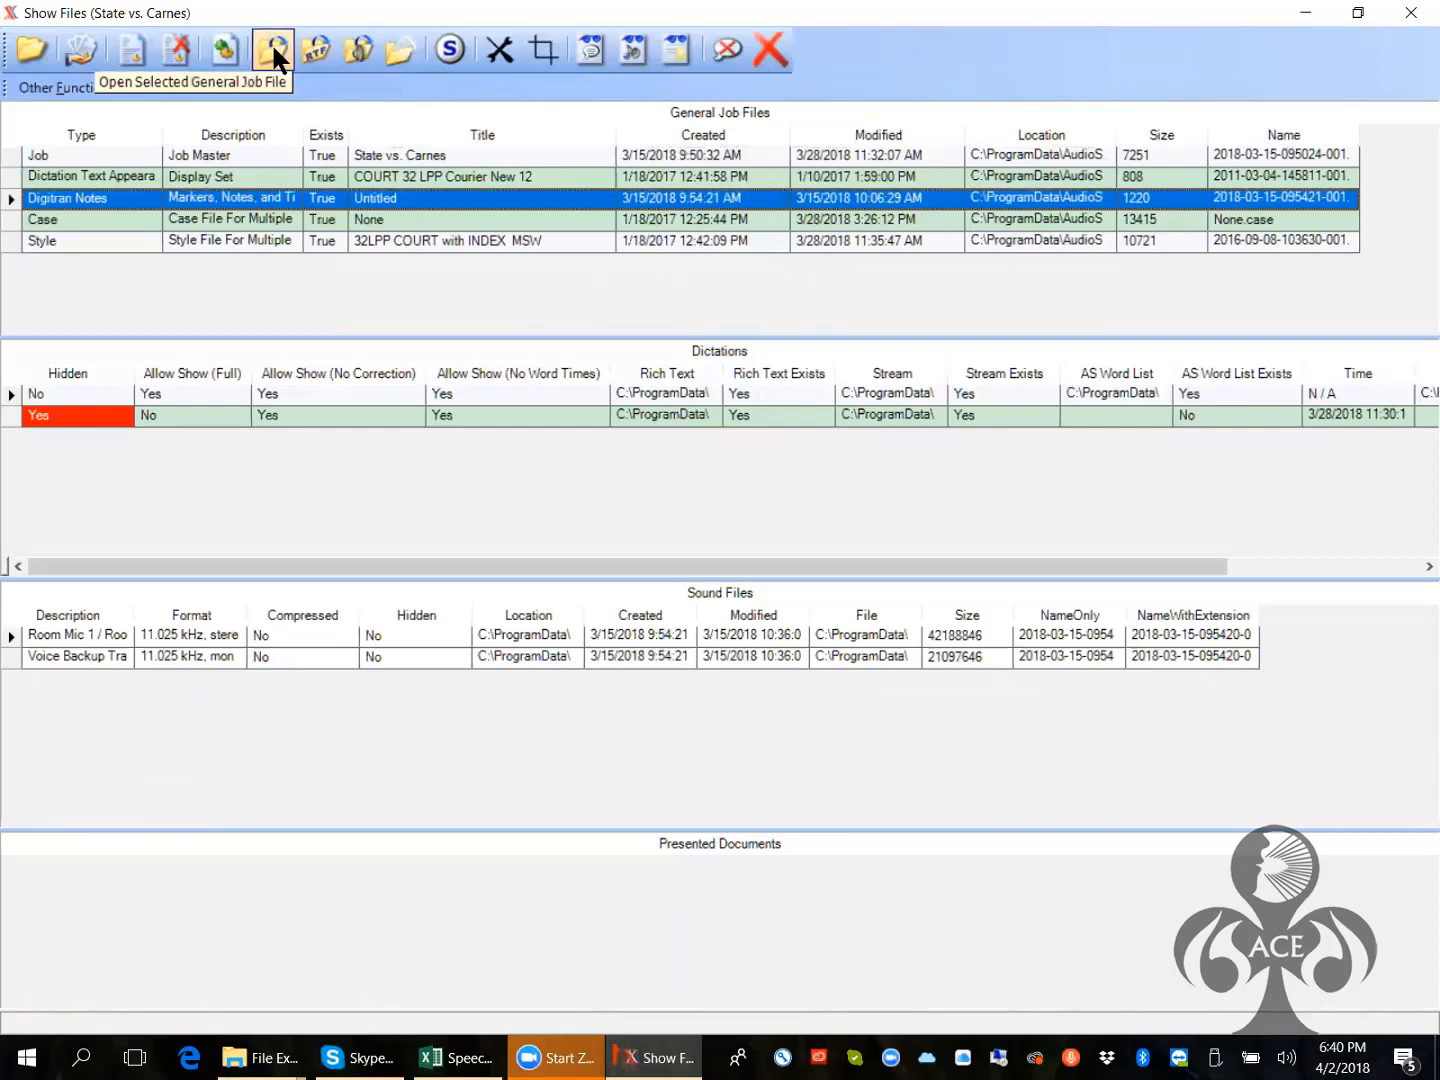
left_click(272, 46)
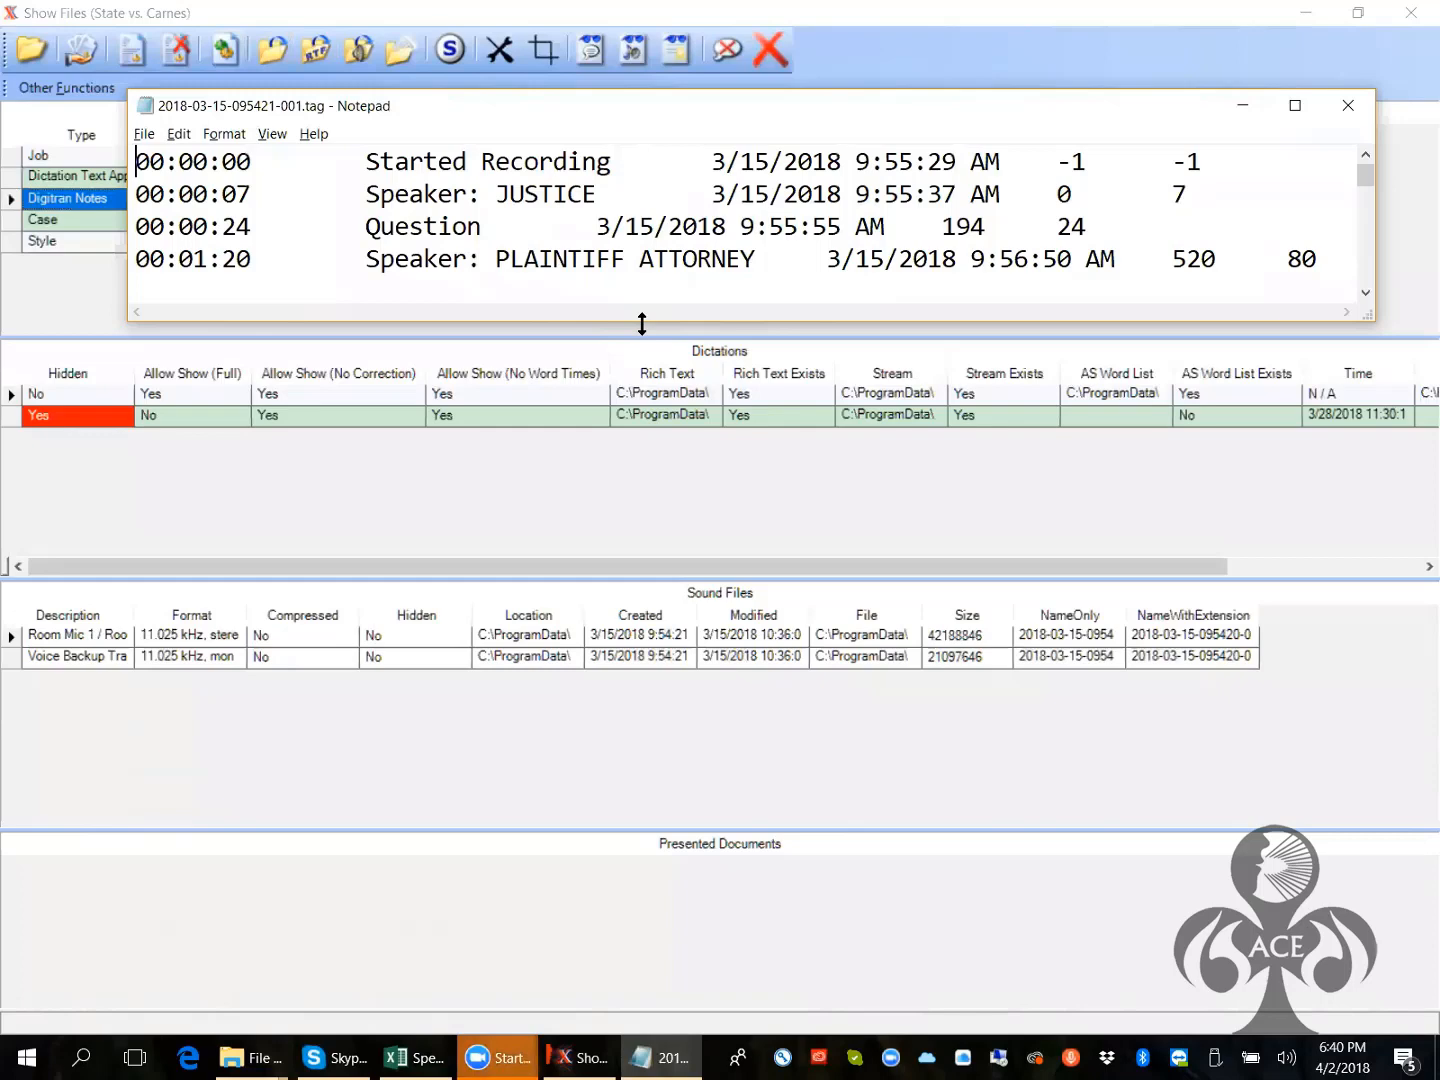
left_click_drag(643, 323, 733, 904)
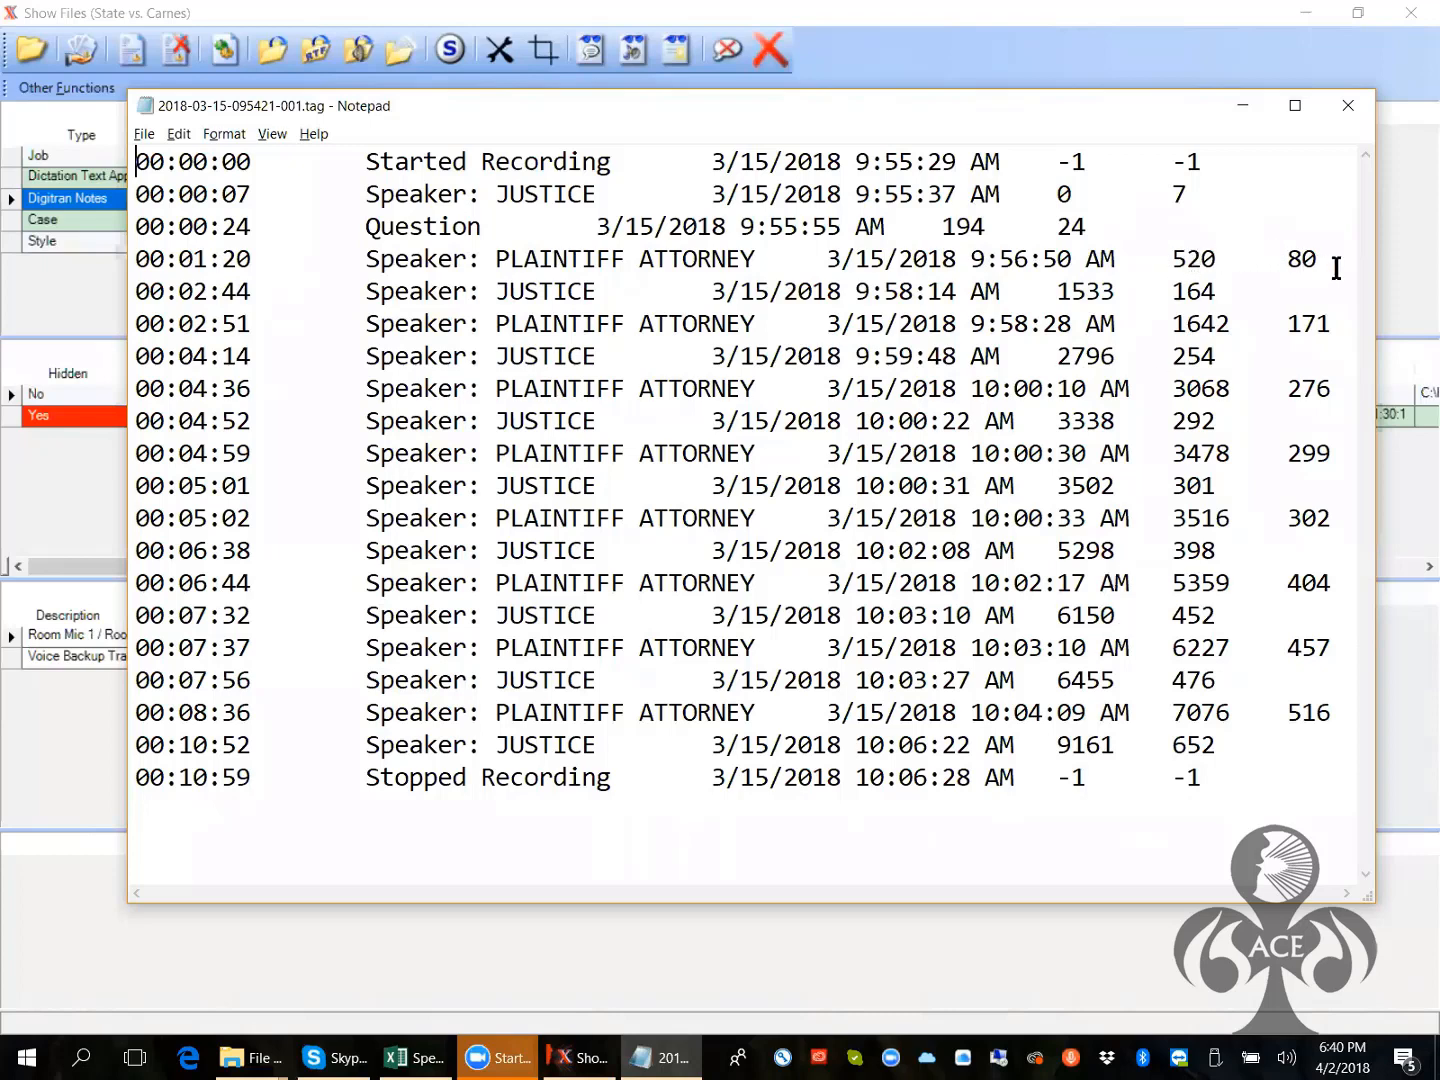
double_click(1119, 905)
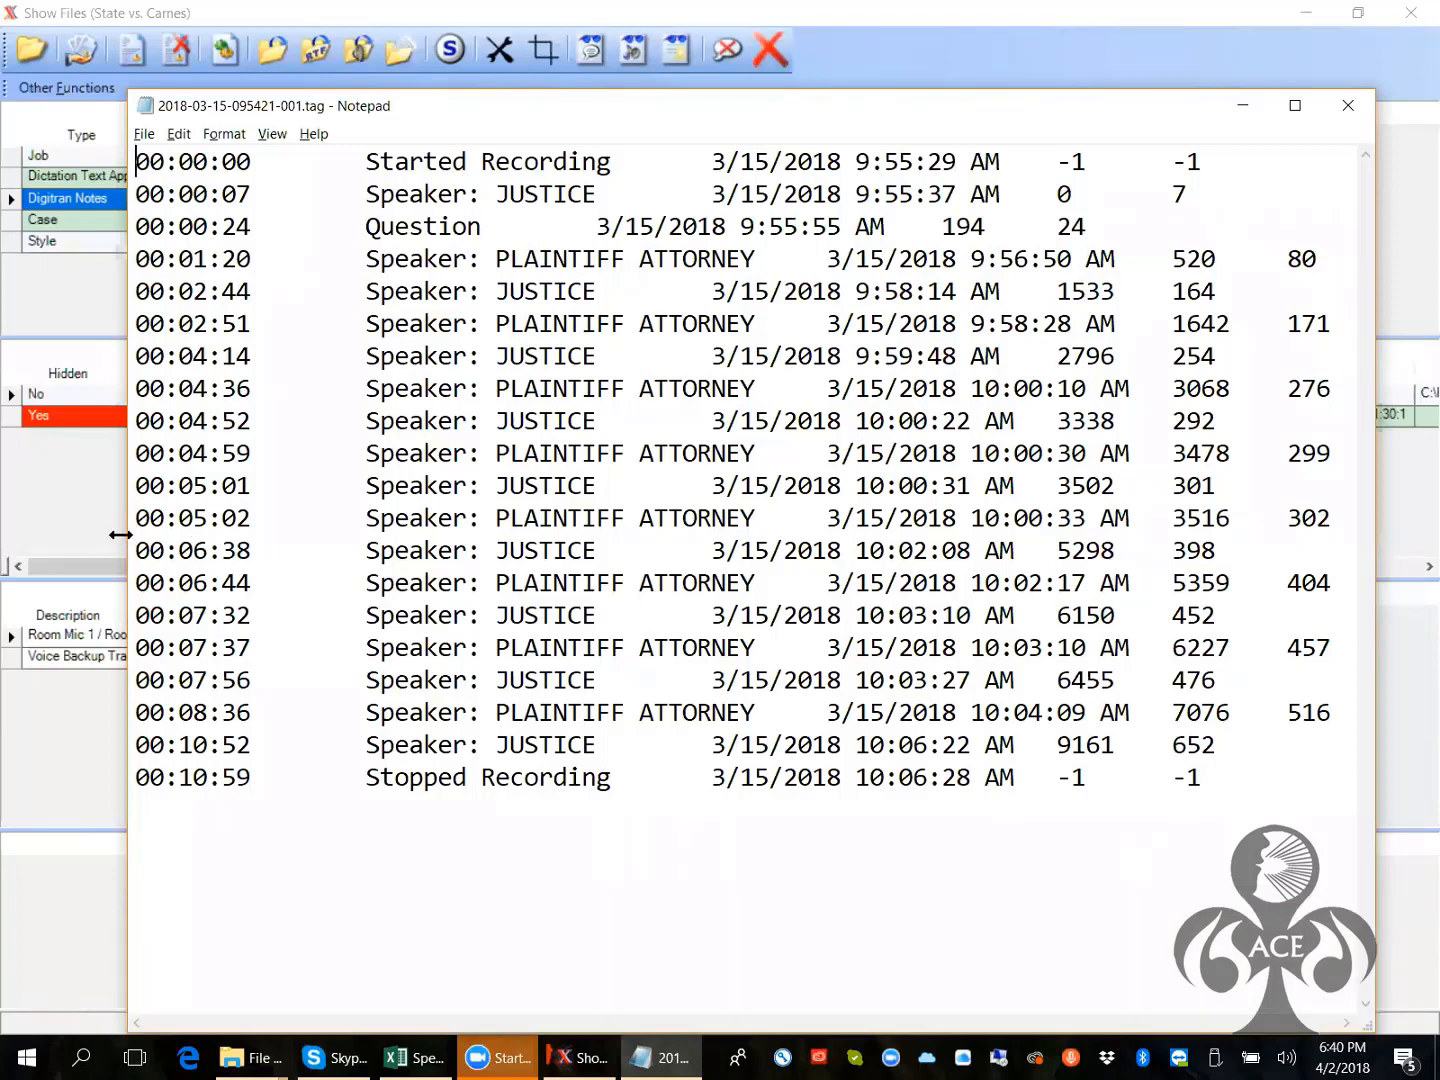
left_click_drag(120, 535, 12, 535)
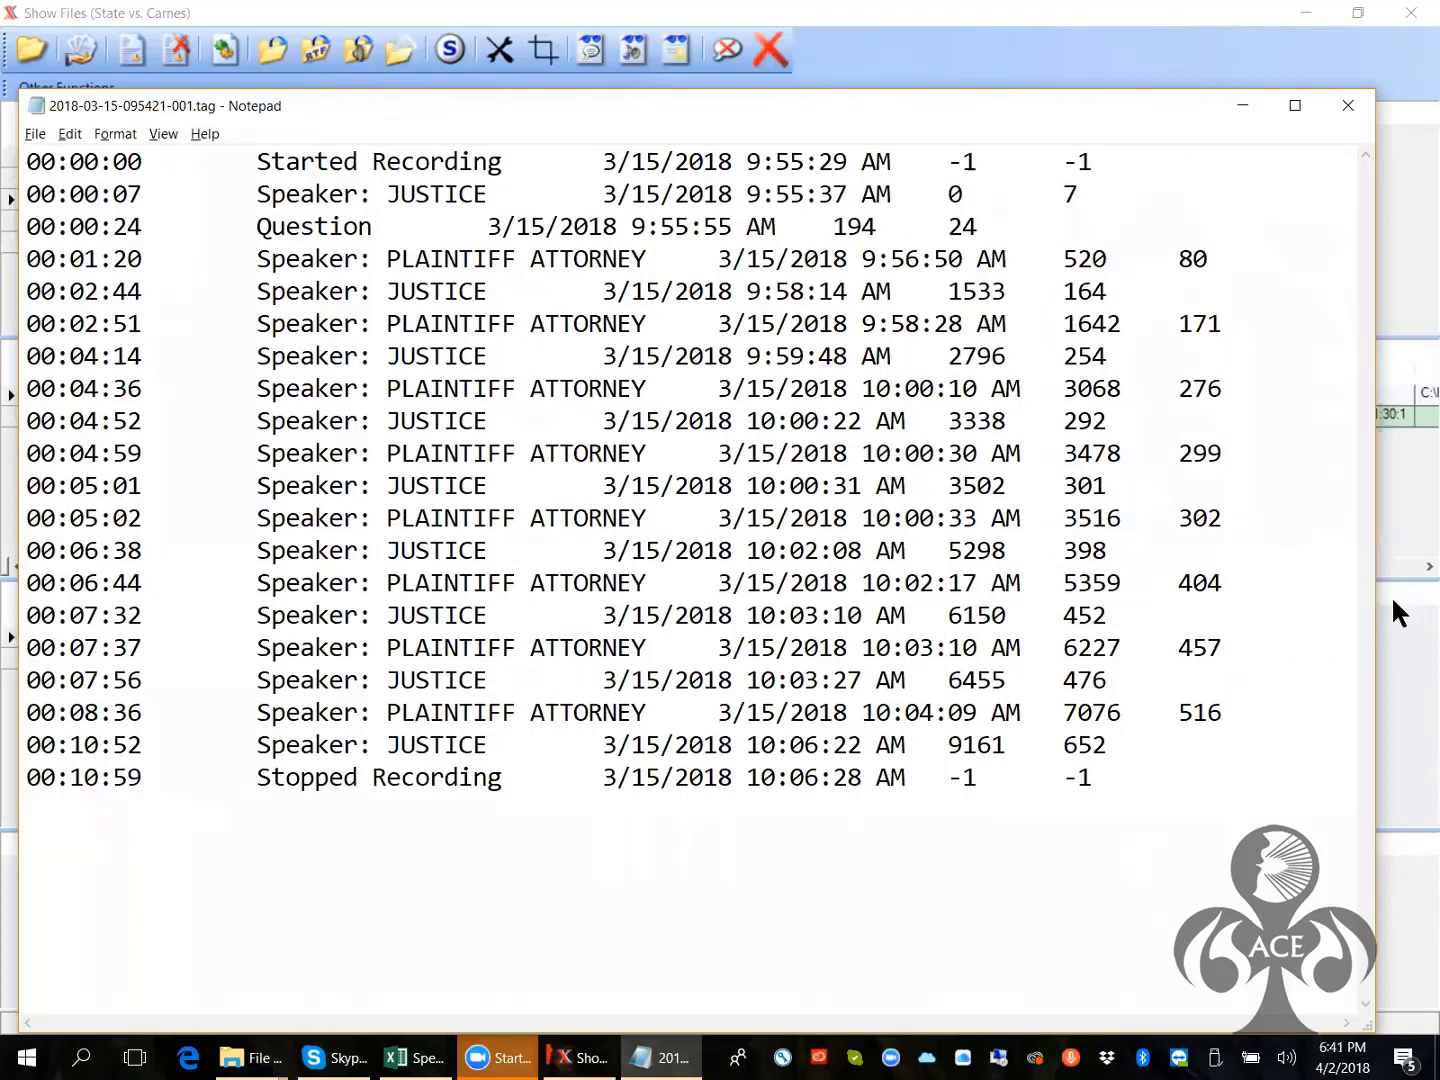
left_click_drag(1395, 610, 1410, 612)
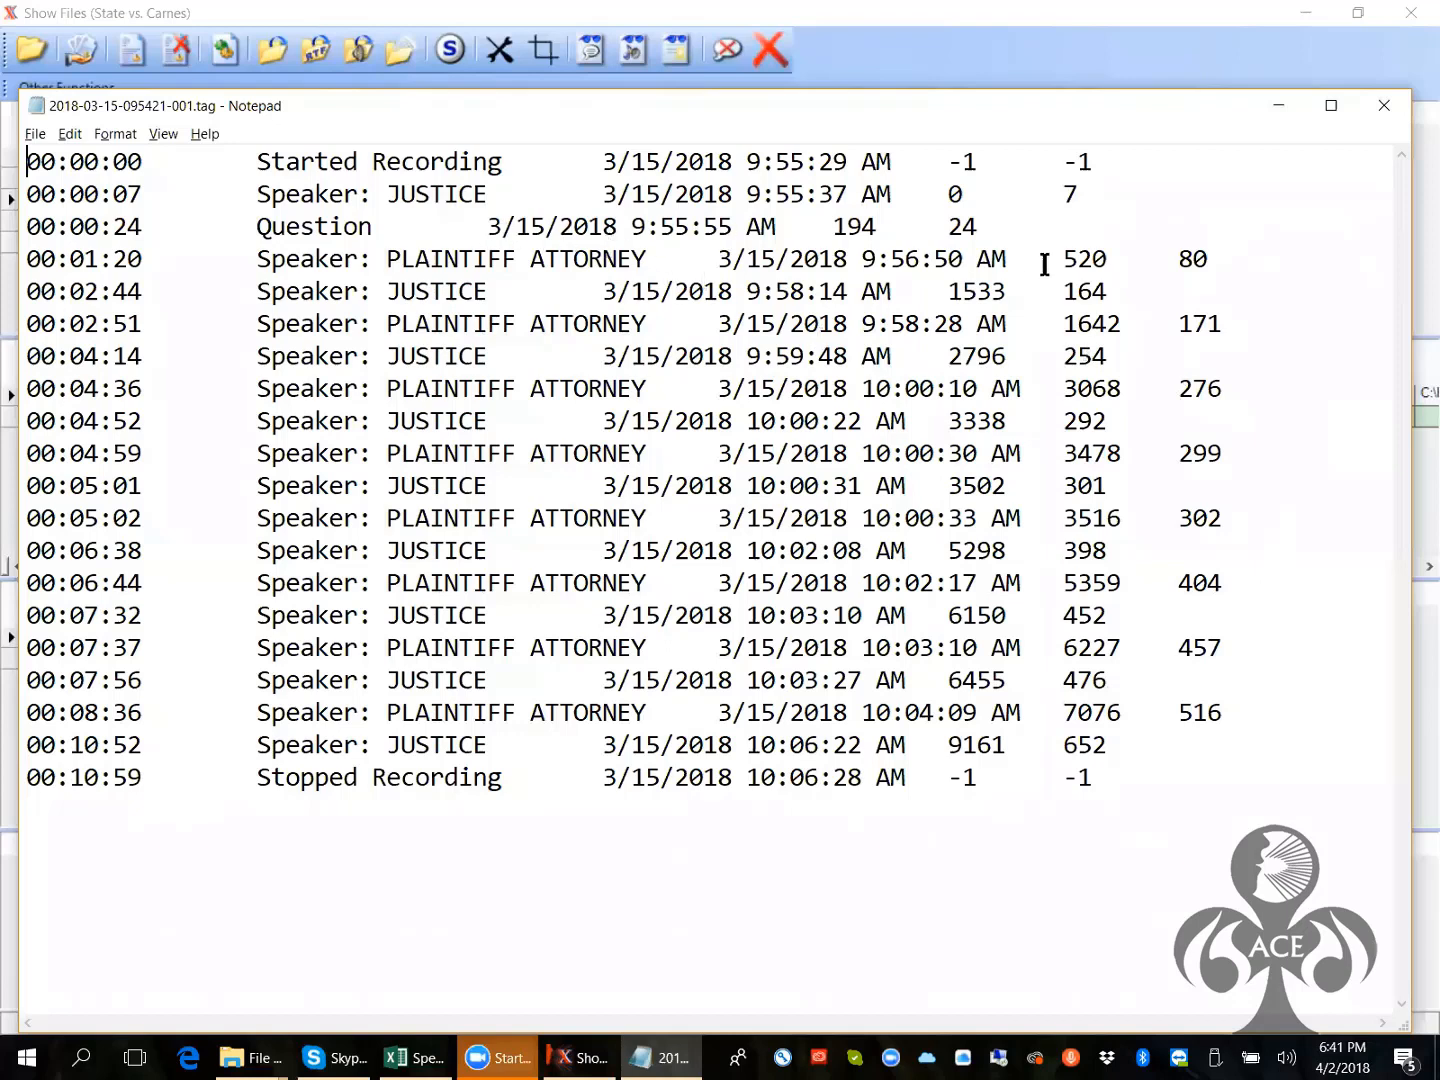
Insert tabs before the dates on the Question, JUSTICE, Started Recording and Stopped Recording lines to align them with the PLAINTIFF ATTORNEY lines
left_click(490, 227)
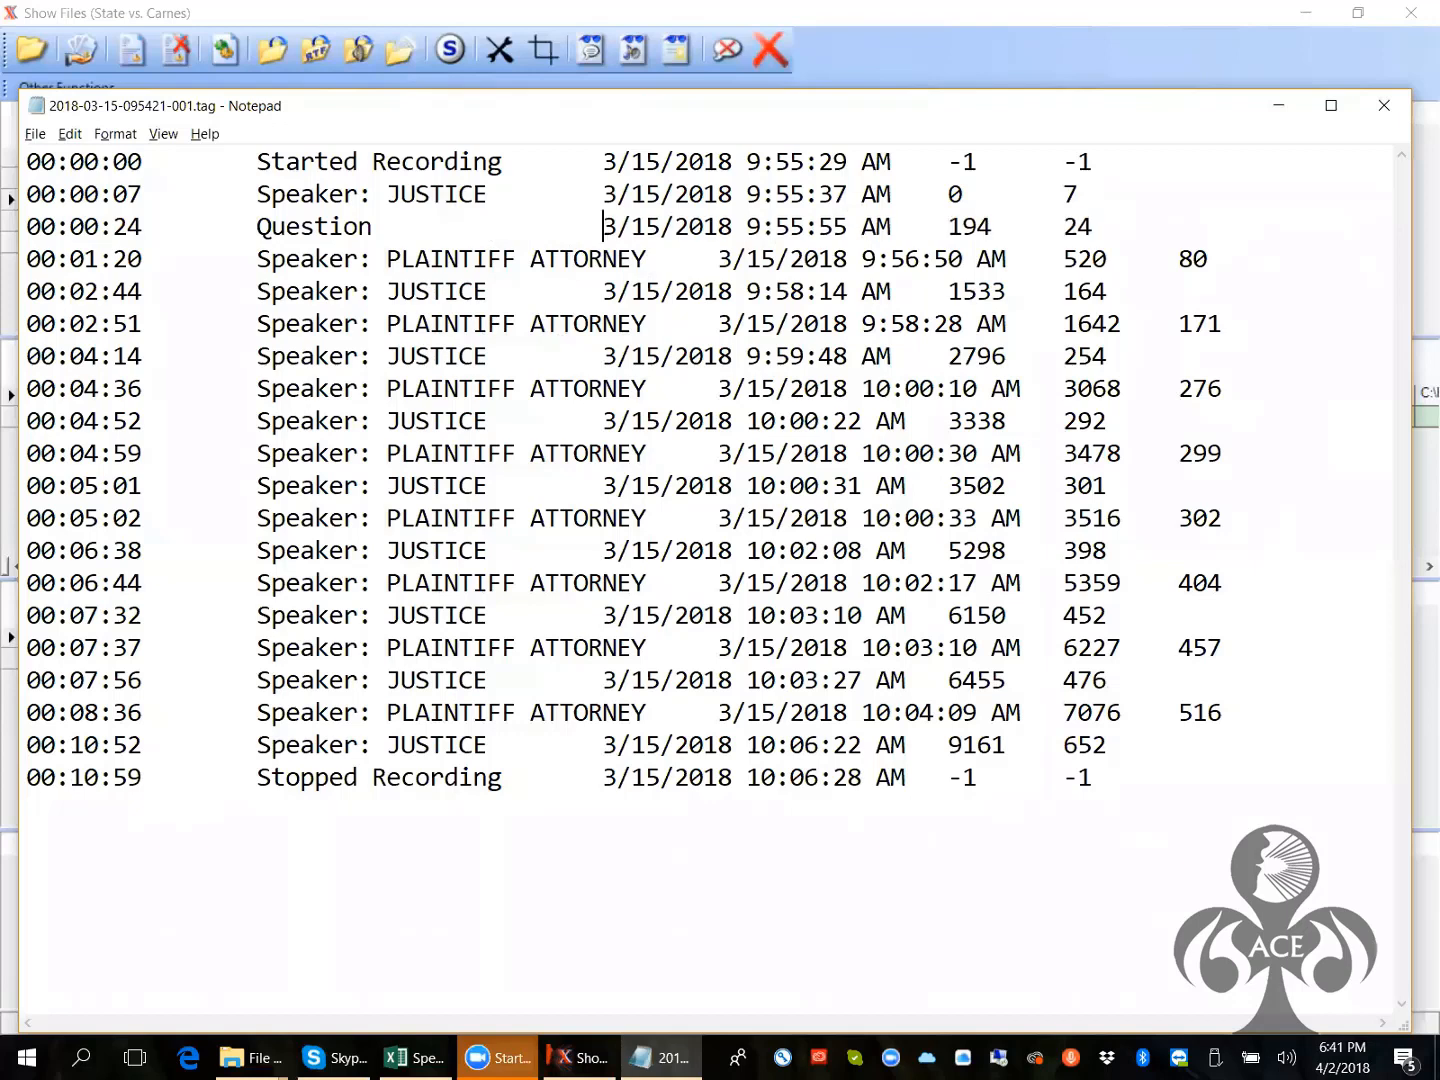
key("Tab")
left_click(608, 757)
key("Tab")
left_click(605, 778)
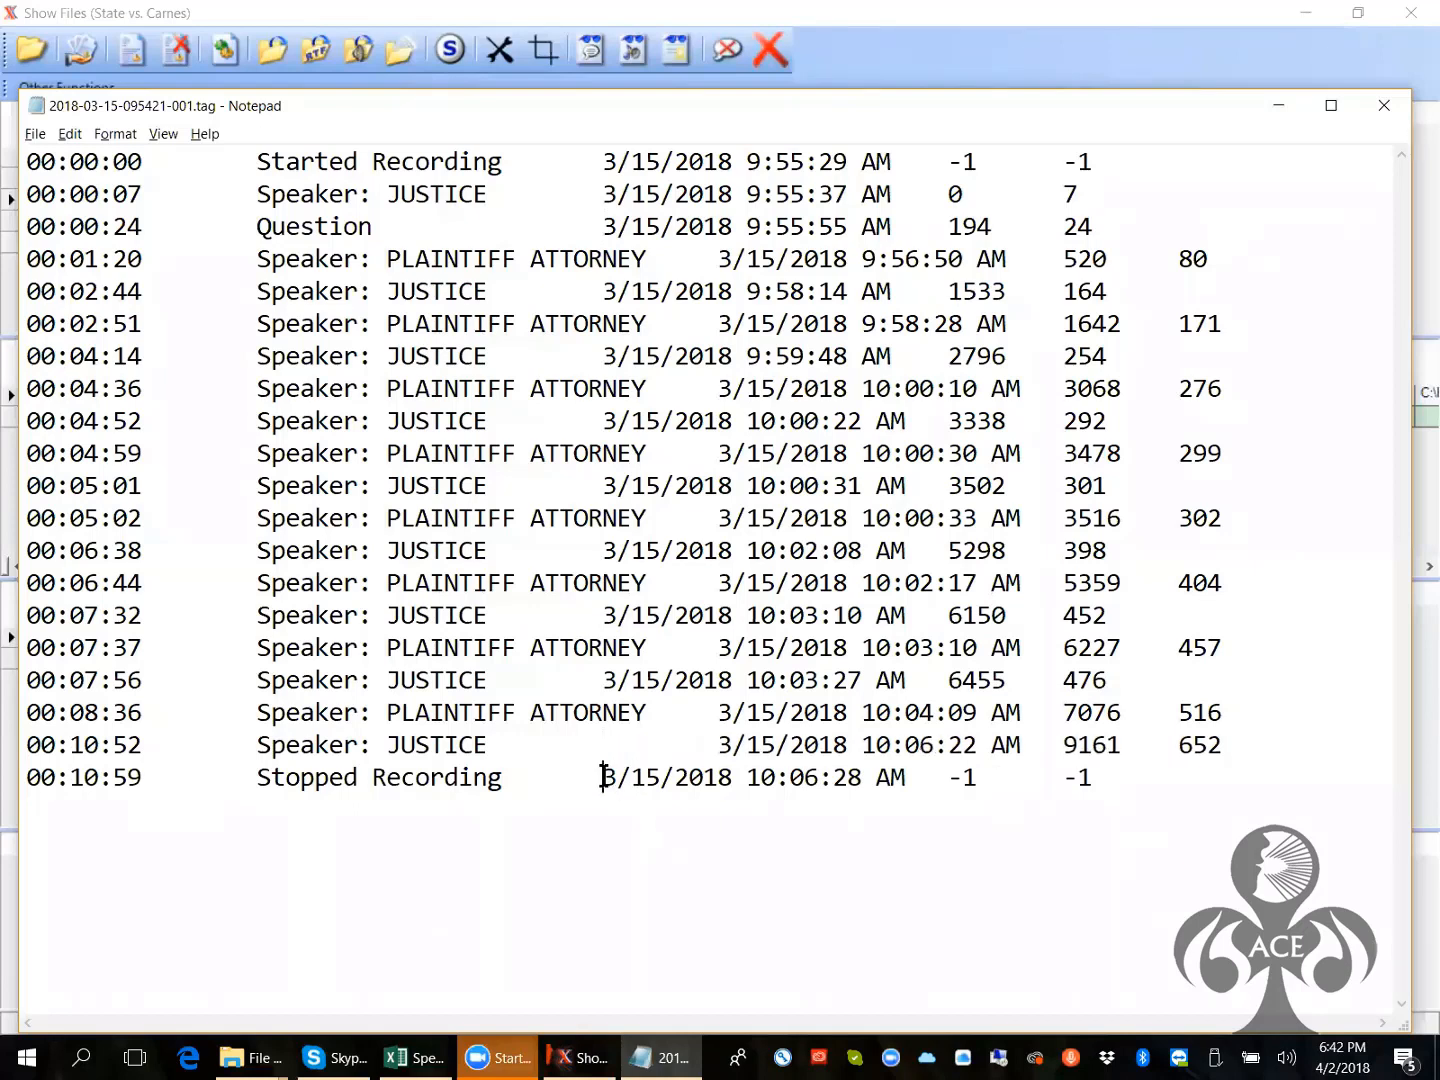
key("Tab")
left_click(599, 680)
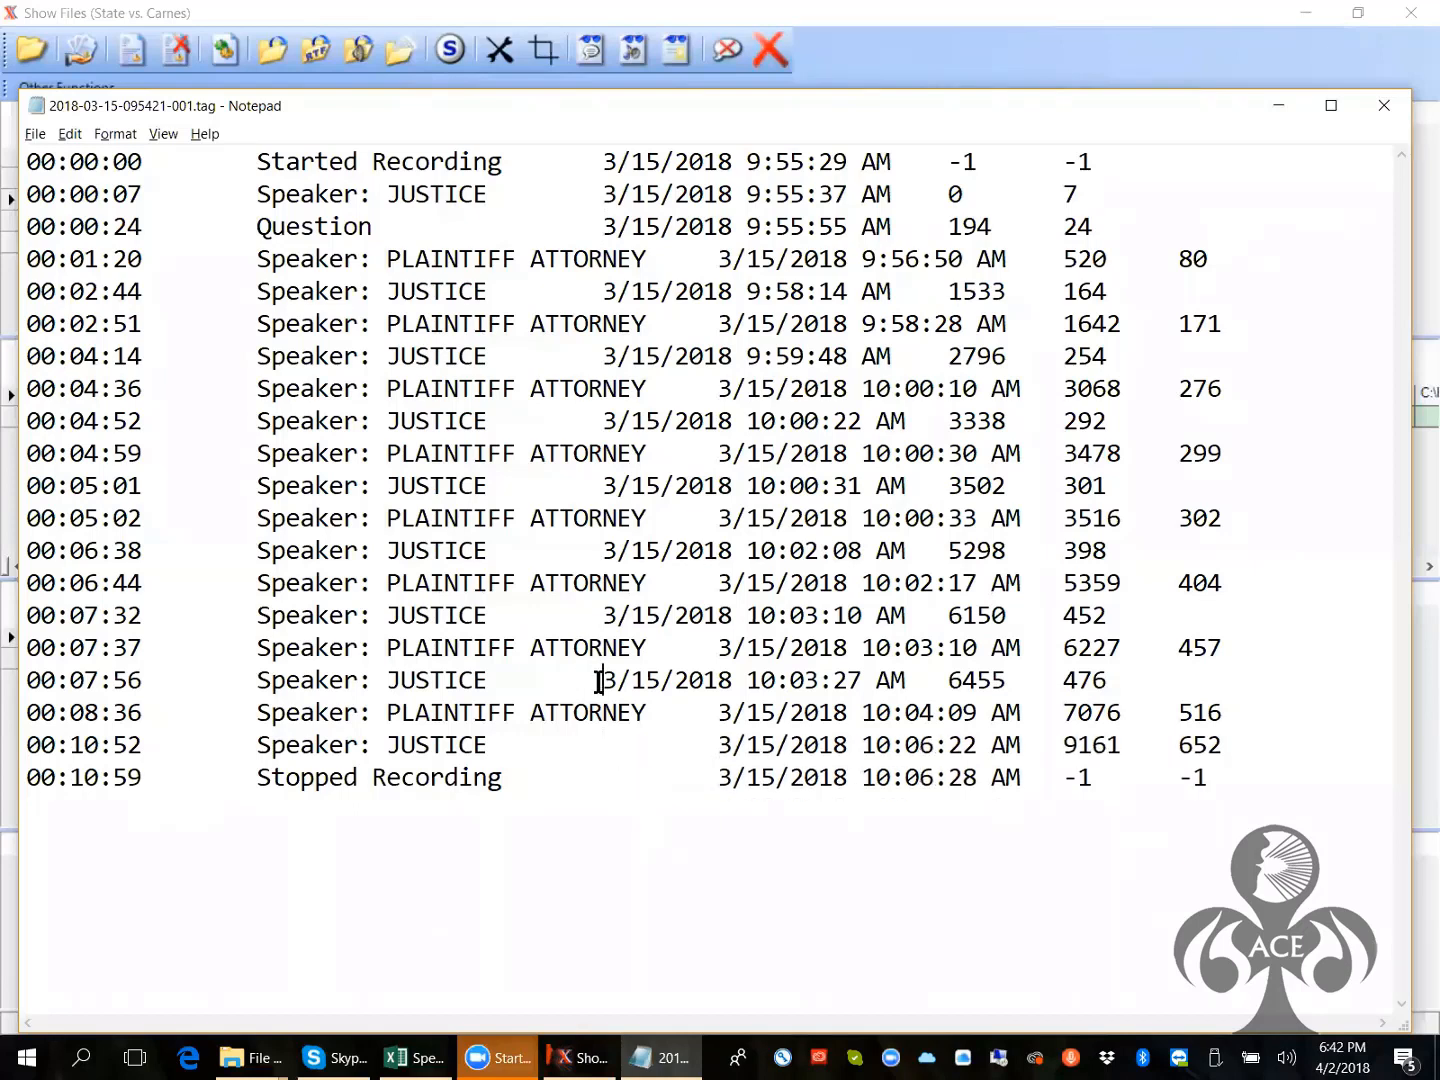
key("Tab")
left_click(605, 616)
key("Tab")
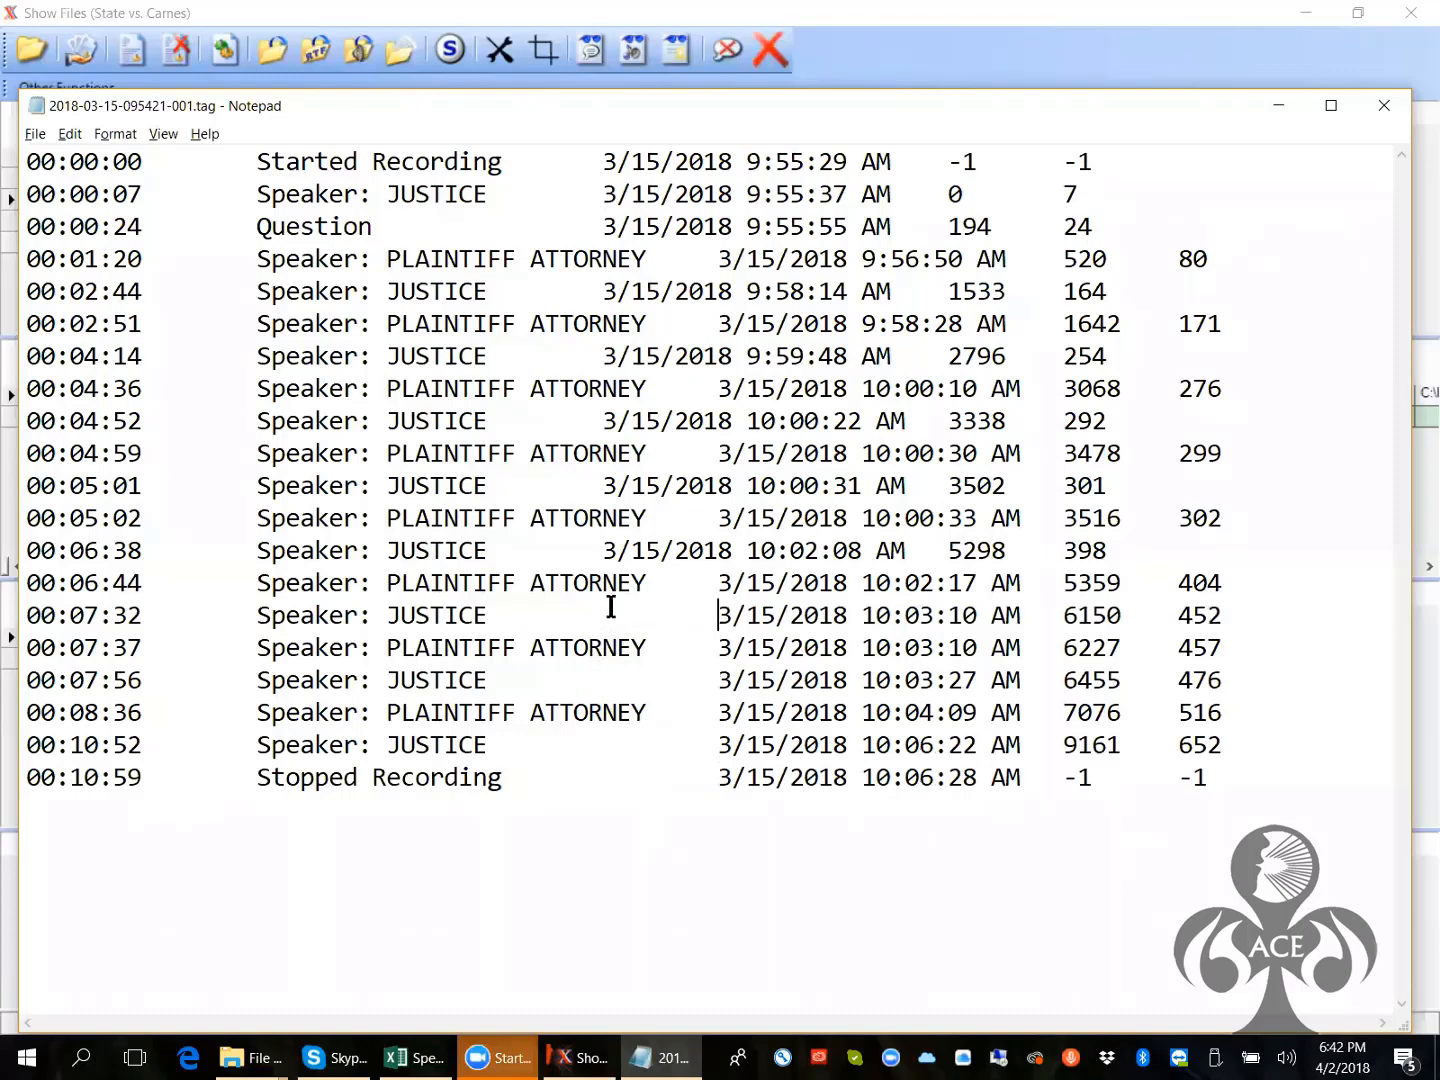
left_click(603, 550)
key("Tab")
left_click(603, 485)
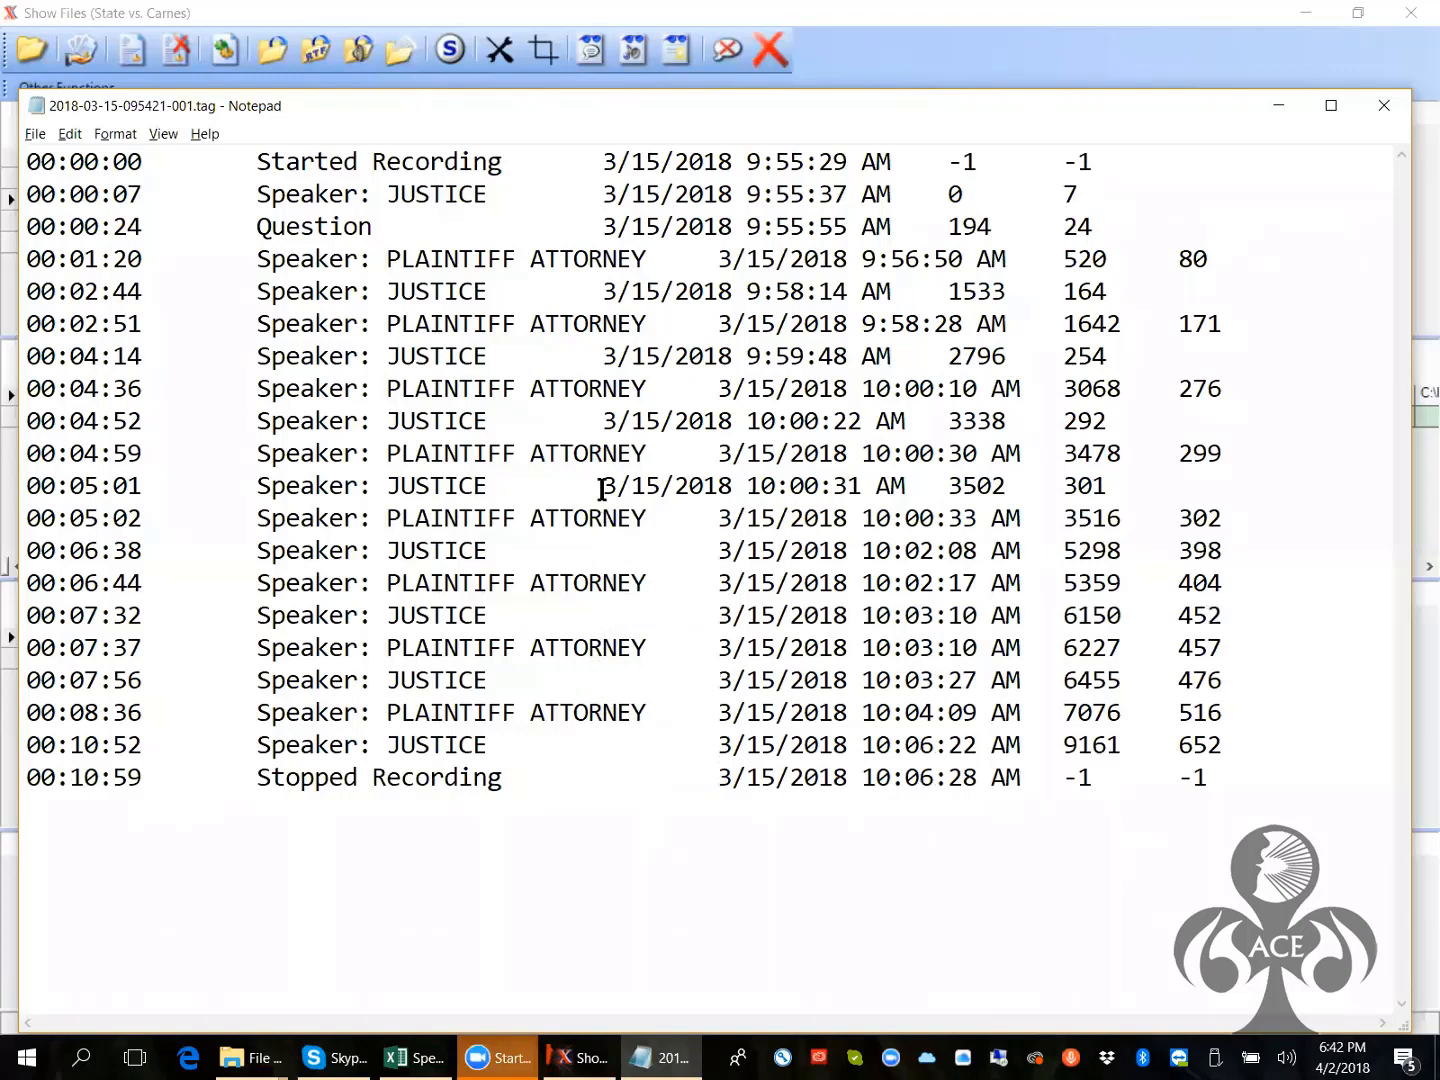
key("Tab")
left_click(604, 421)
key("Tab")
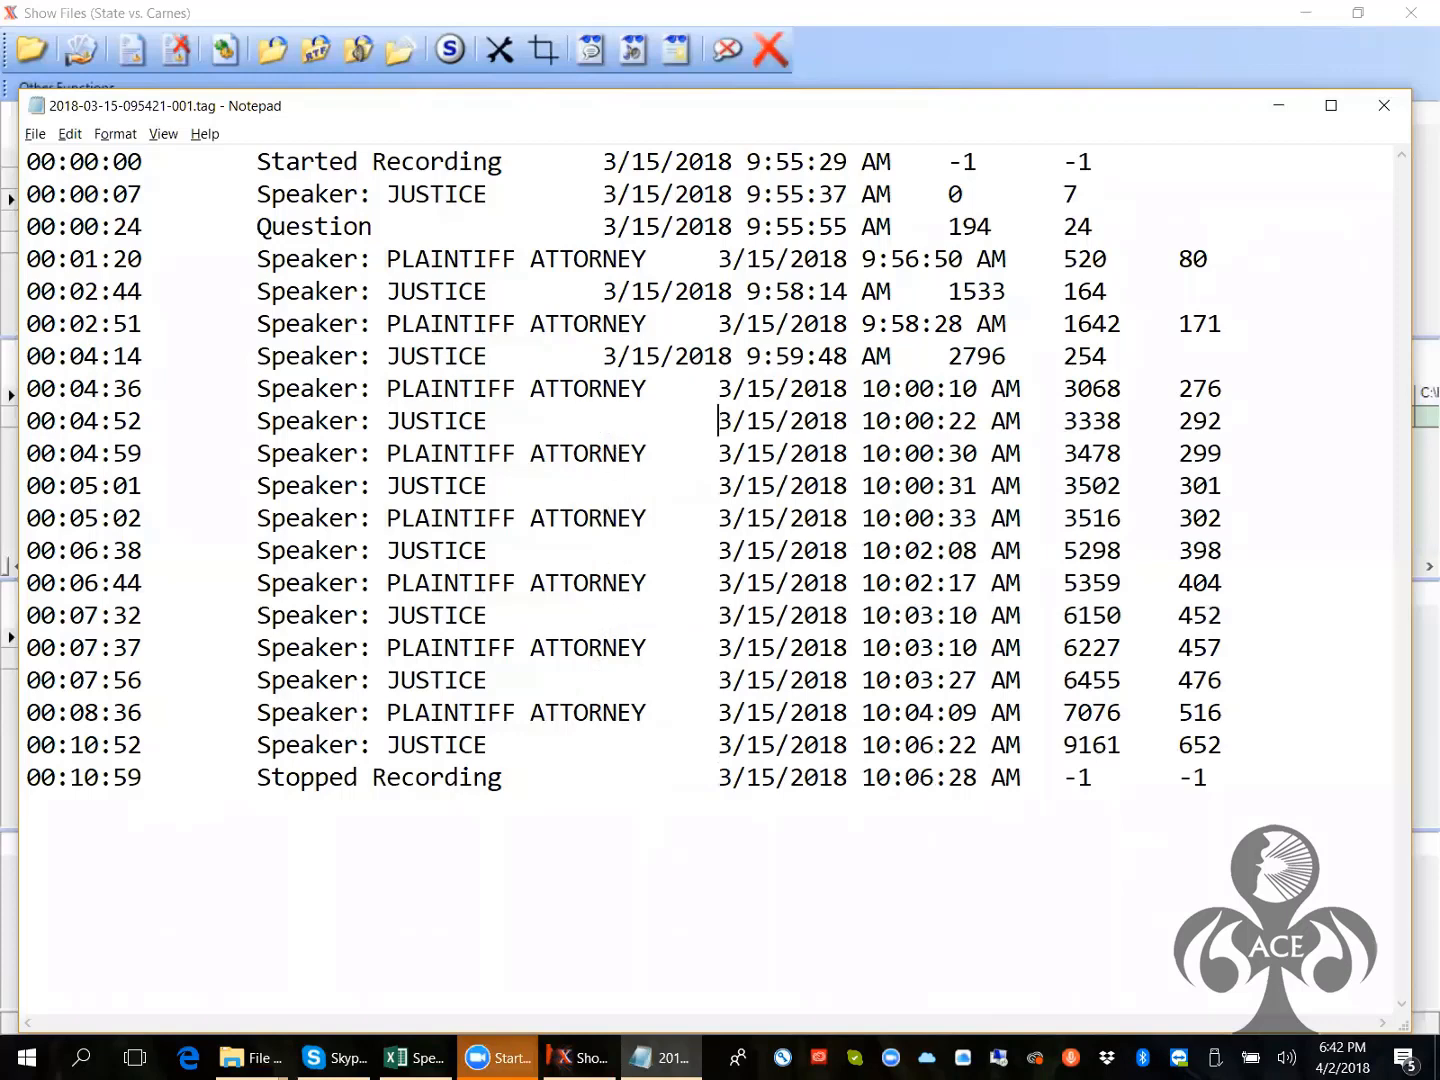
left_click(603, 355)
key("Tab")
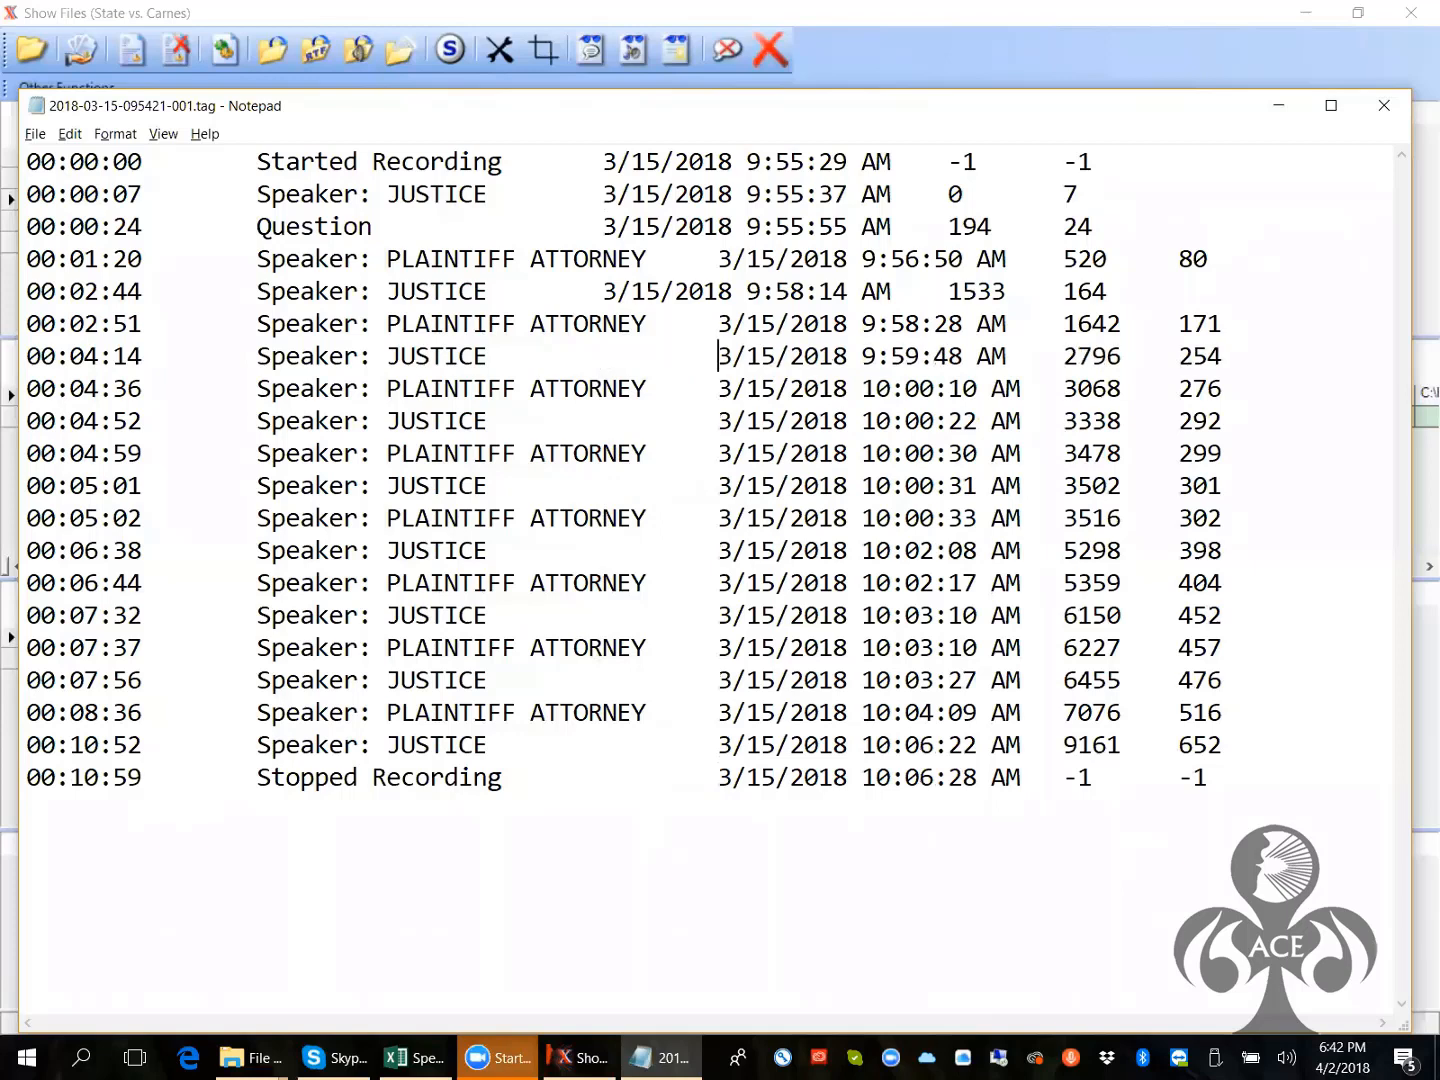
left_click(603, 291)
key("Tab")
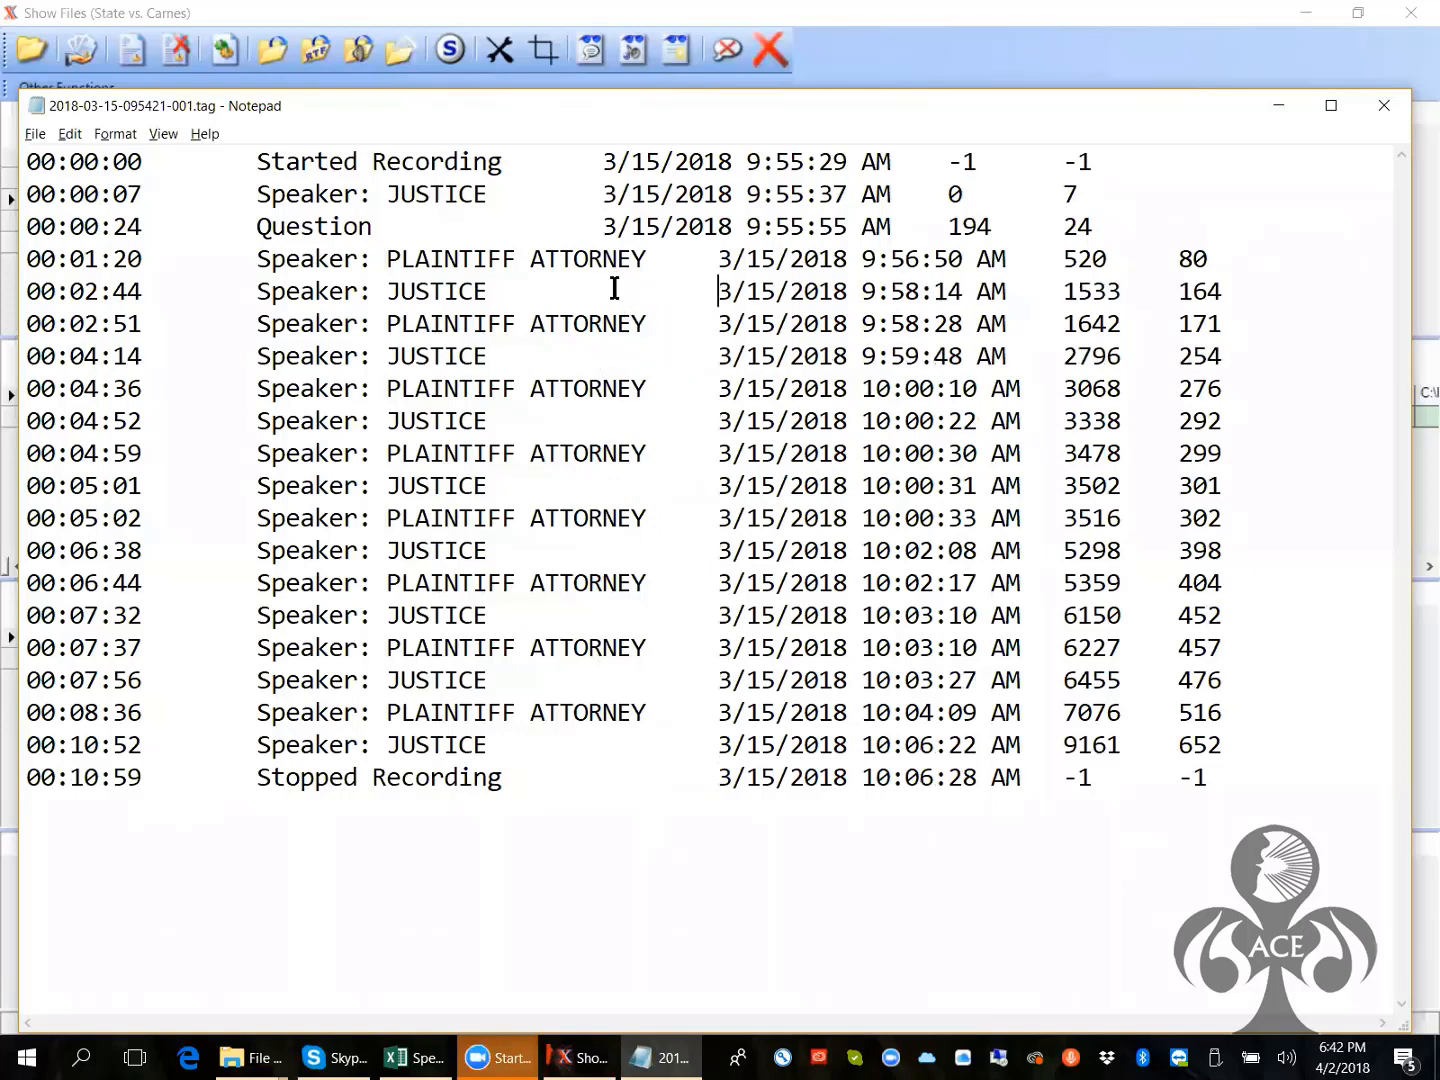
left_click(603, 226)
key("Tab")
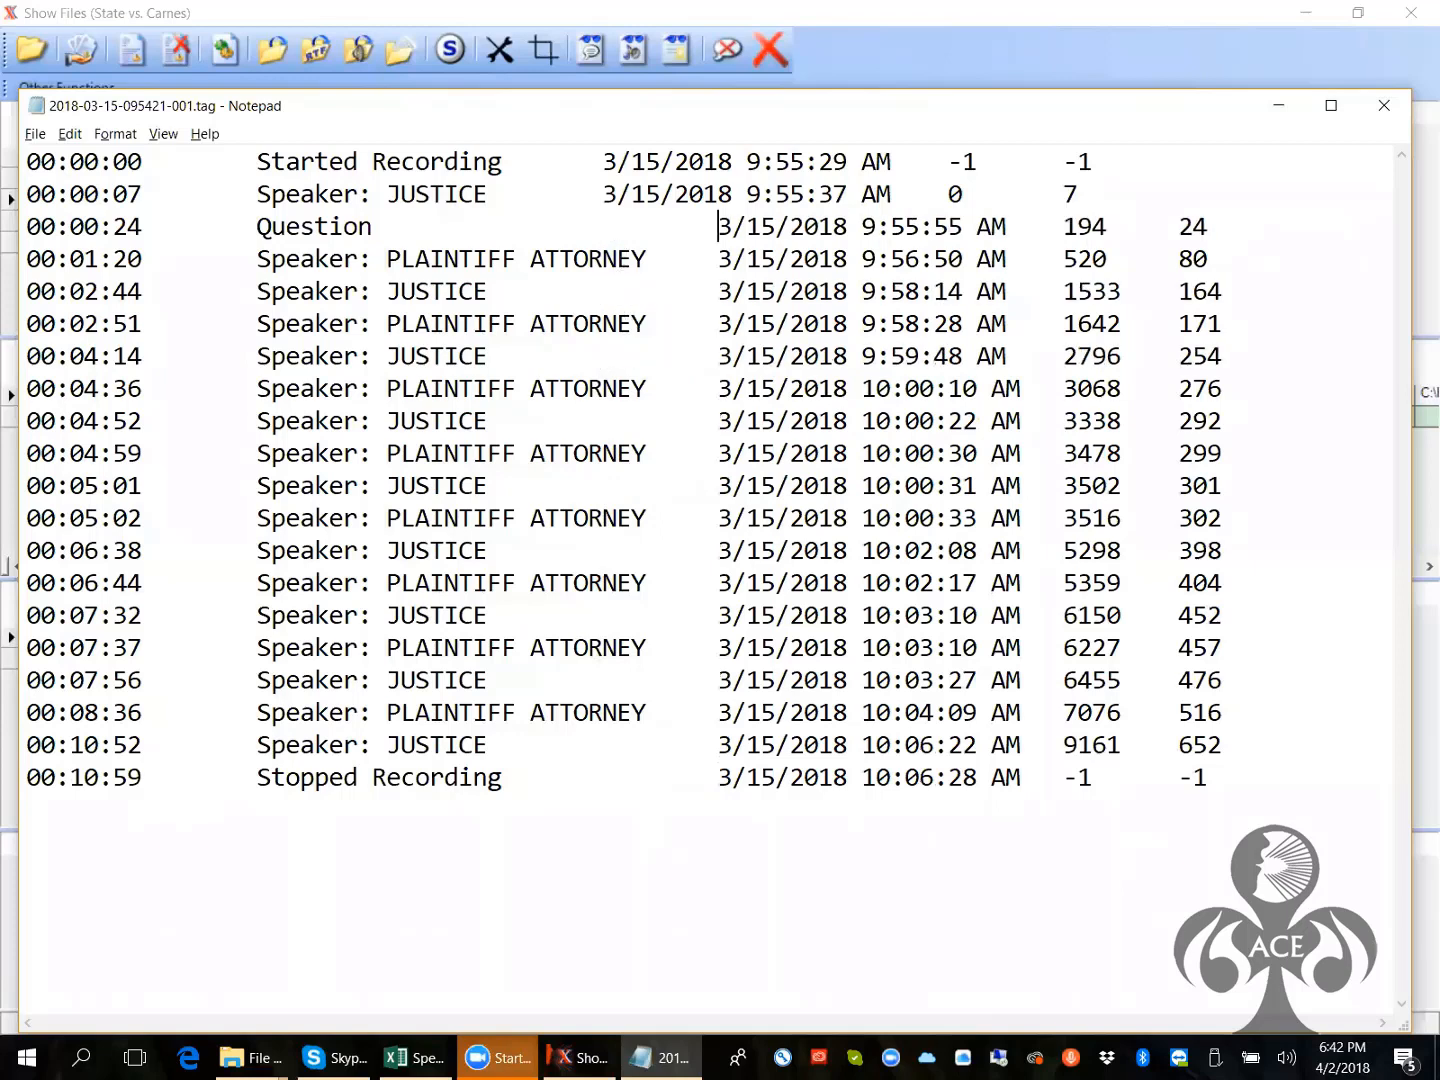
left_click(604, 194)
key("Tab")
left_click(599, 158)
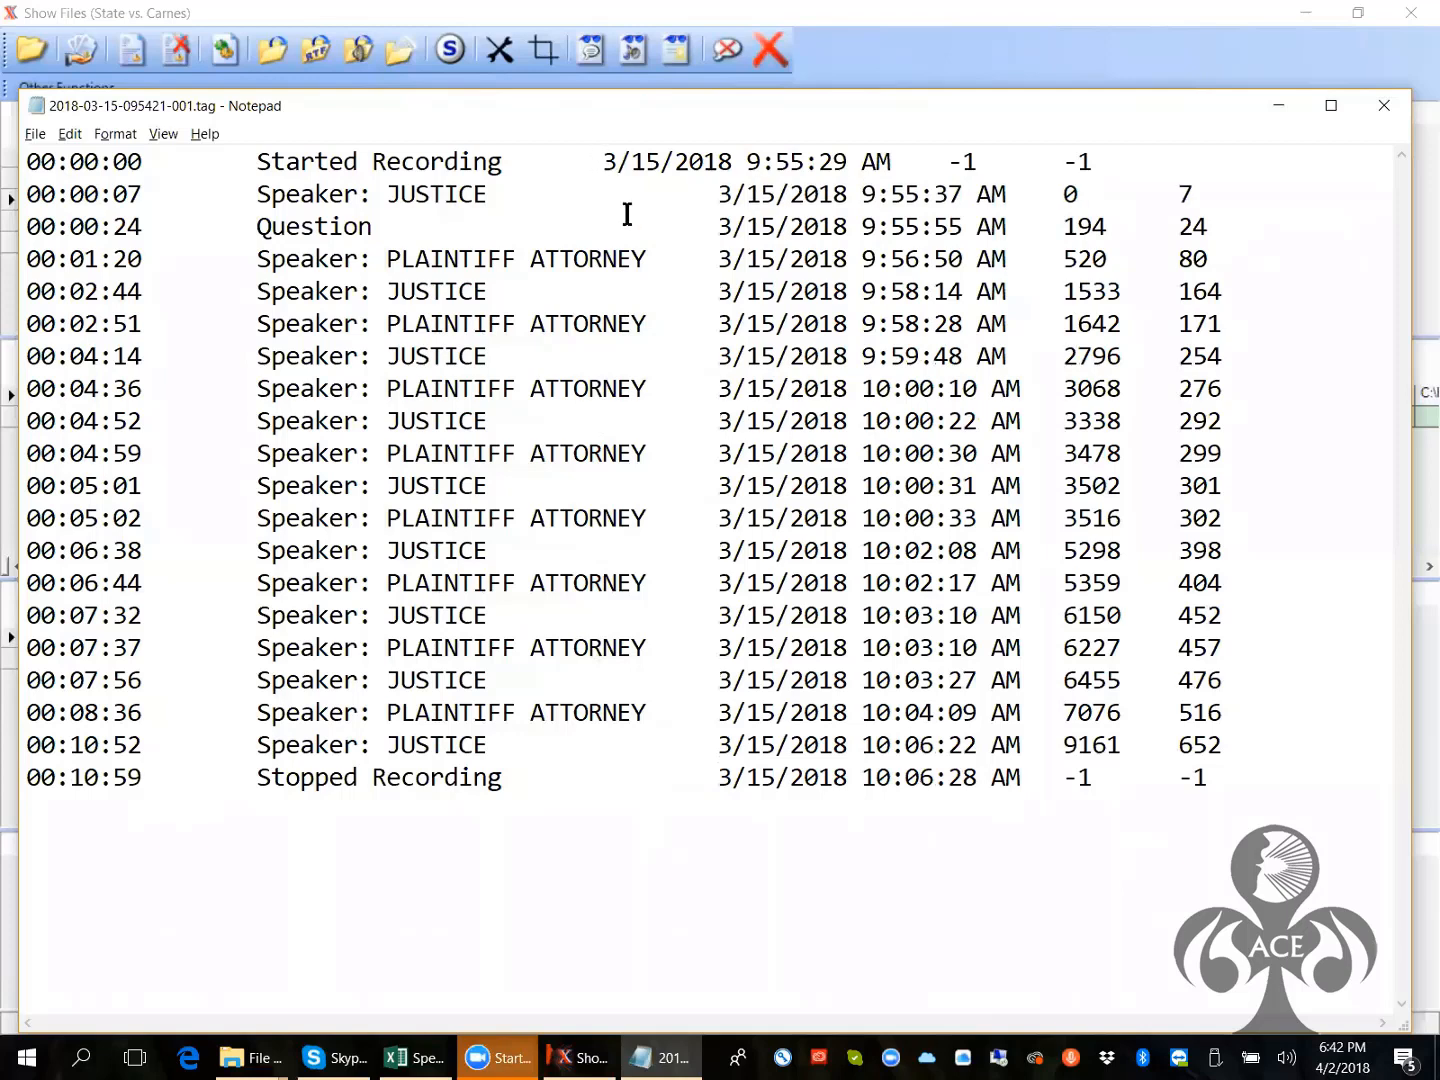
key("Tab")
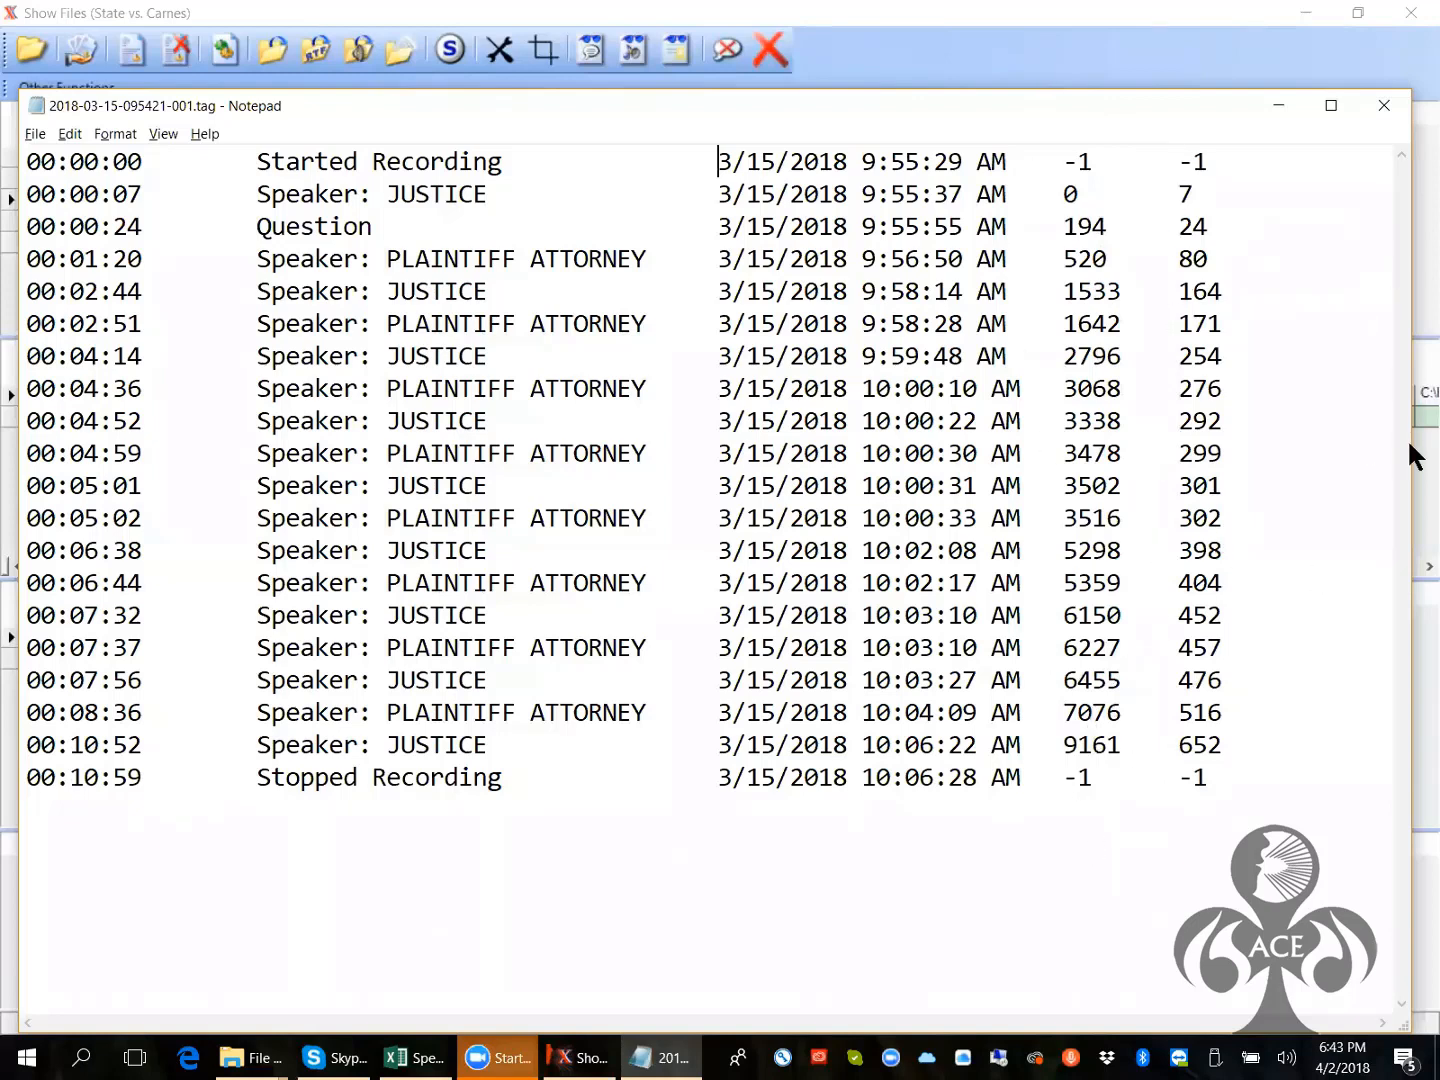
Narrow the Notepad window to the text, then close the .tag file and save its changes
left_click_drag(1411, 443, 1274, 447)
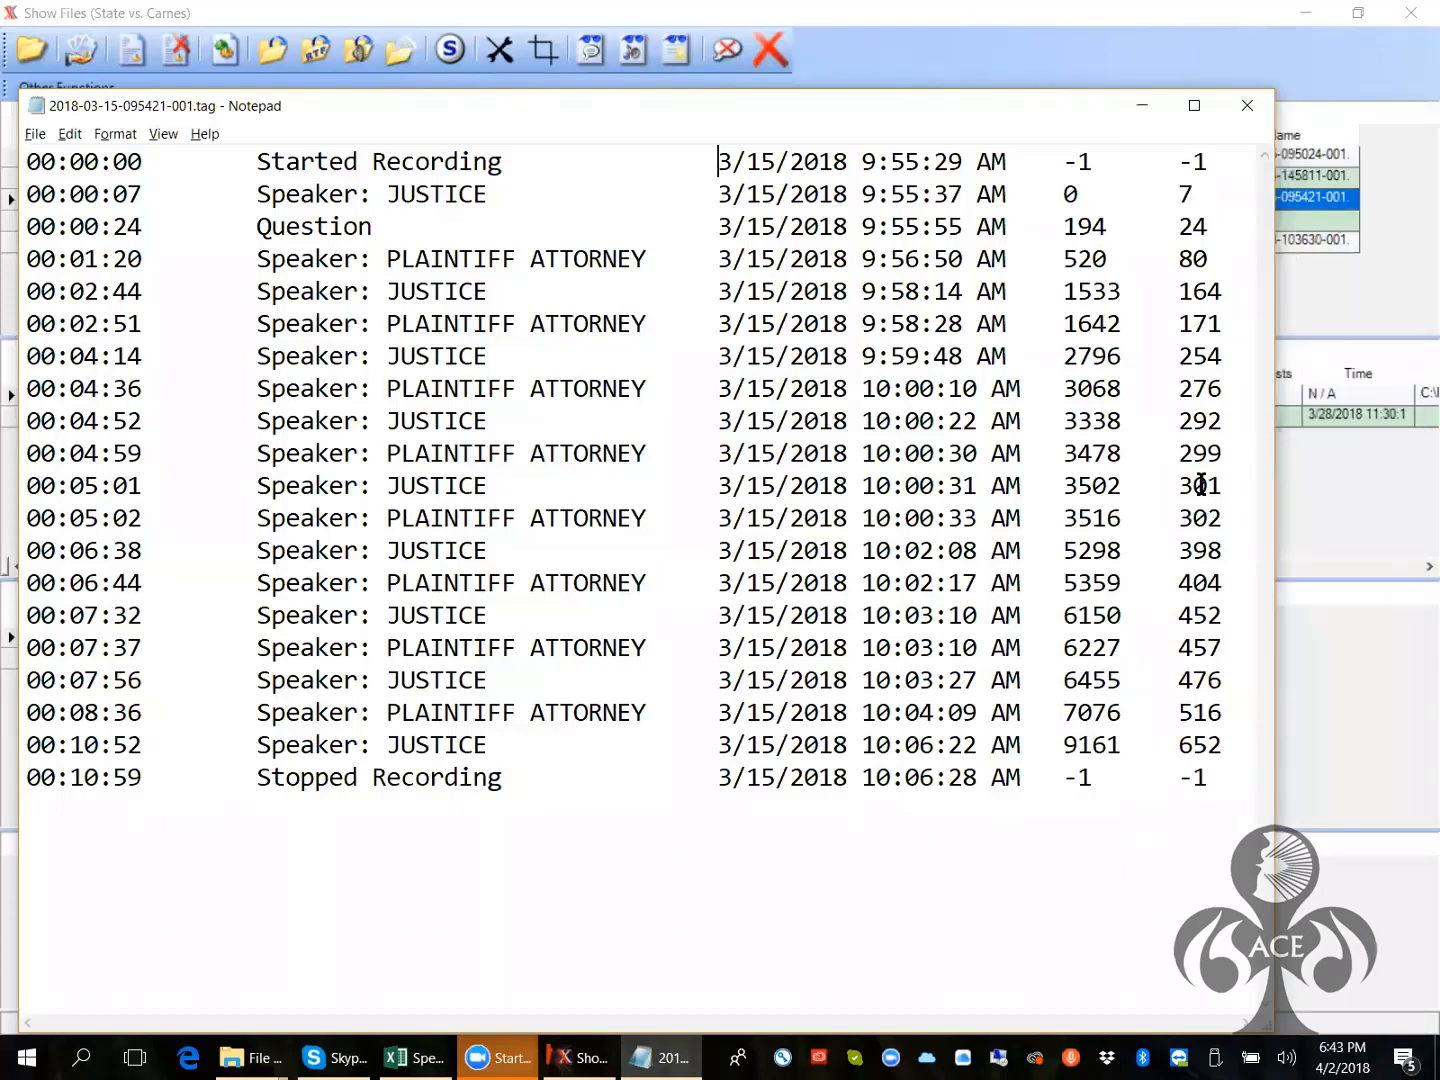
left_click(1255, 107)
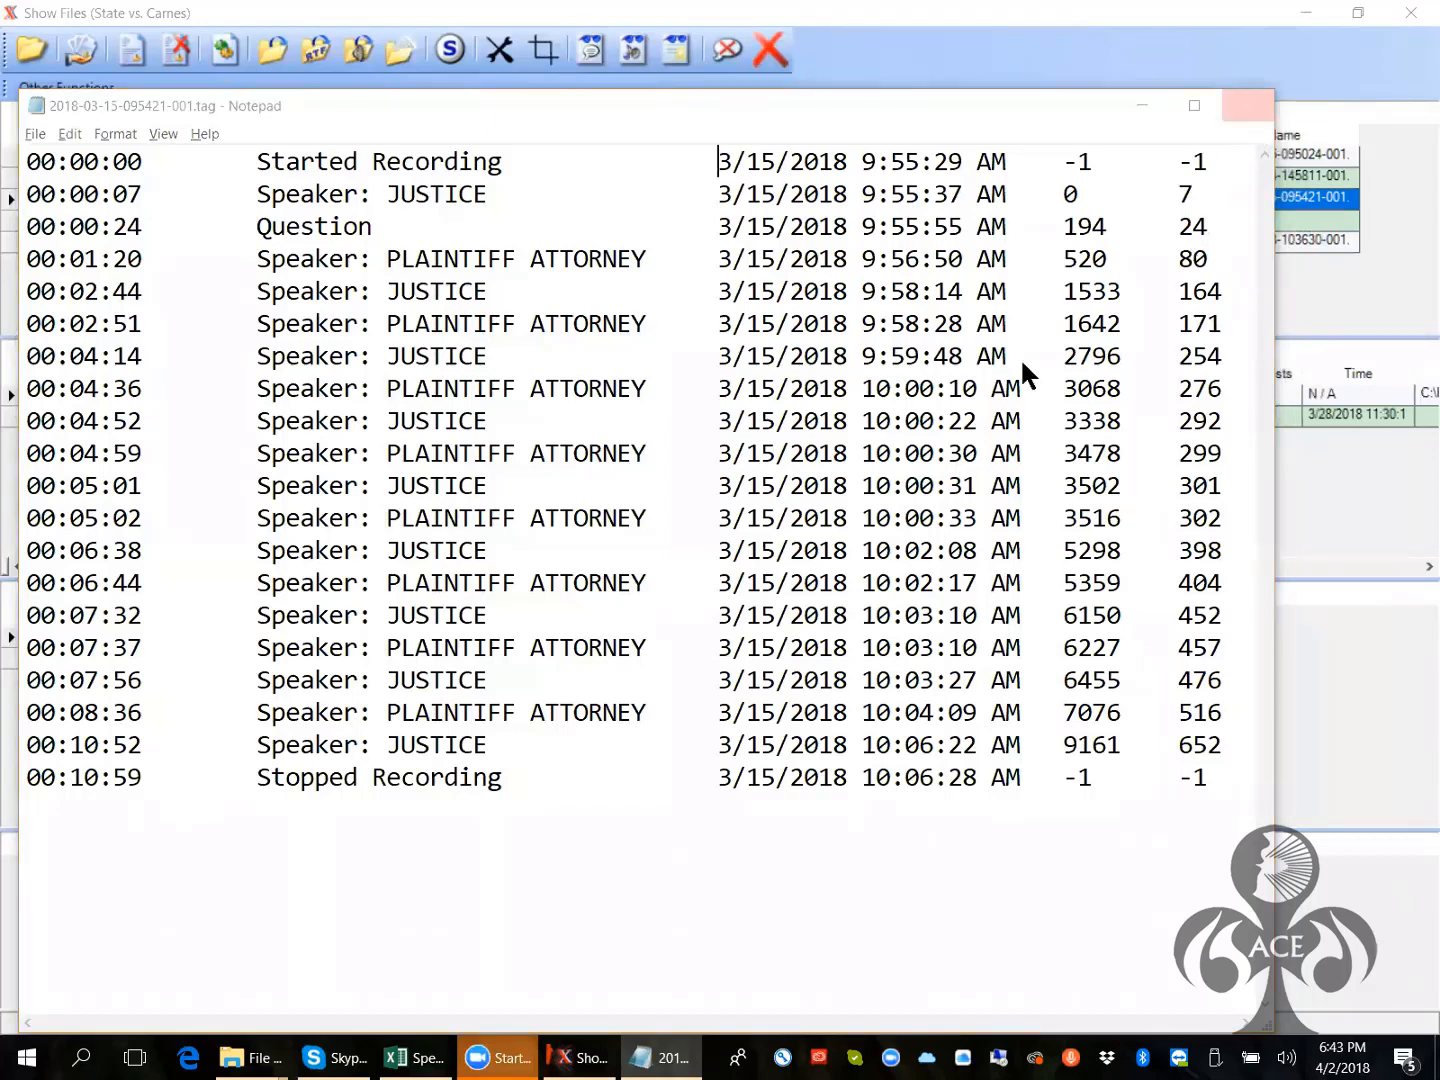
left_click(663, 544)
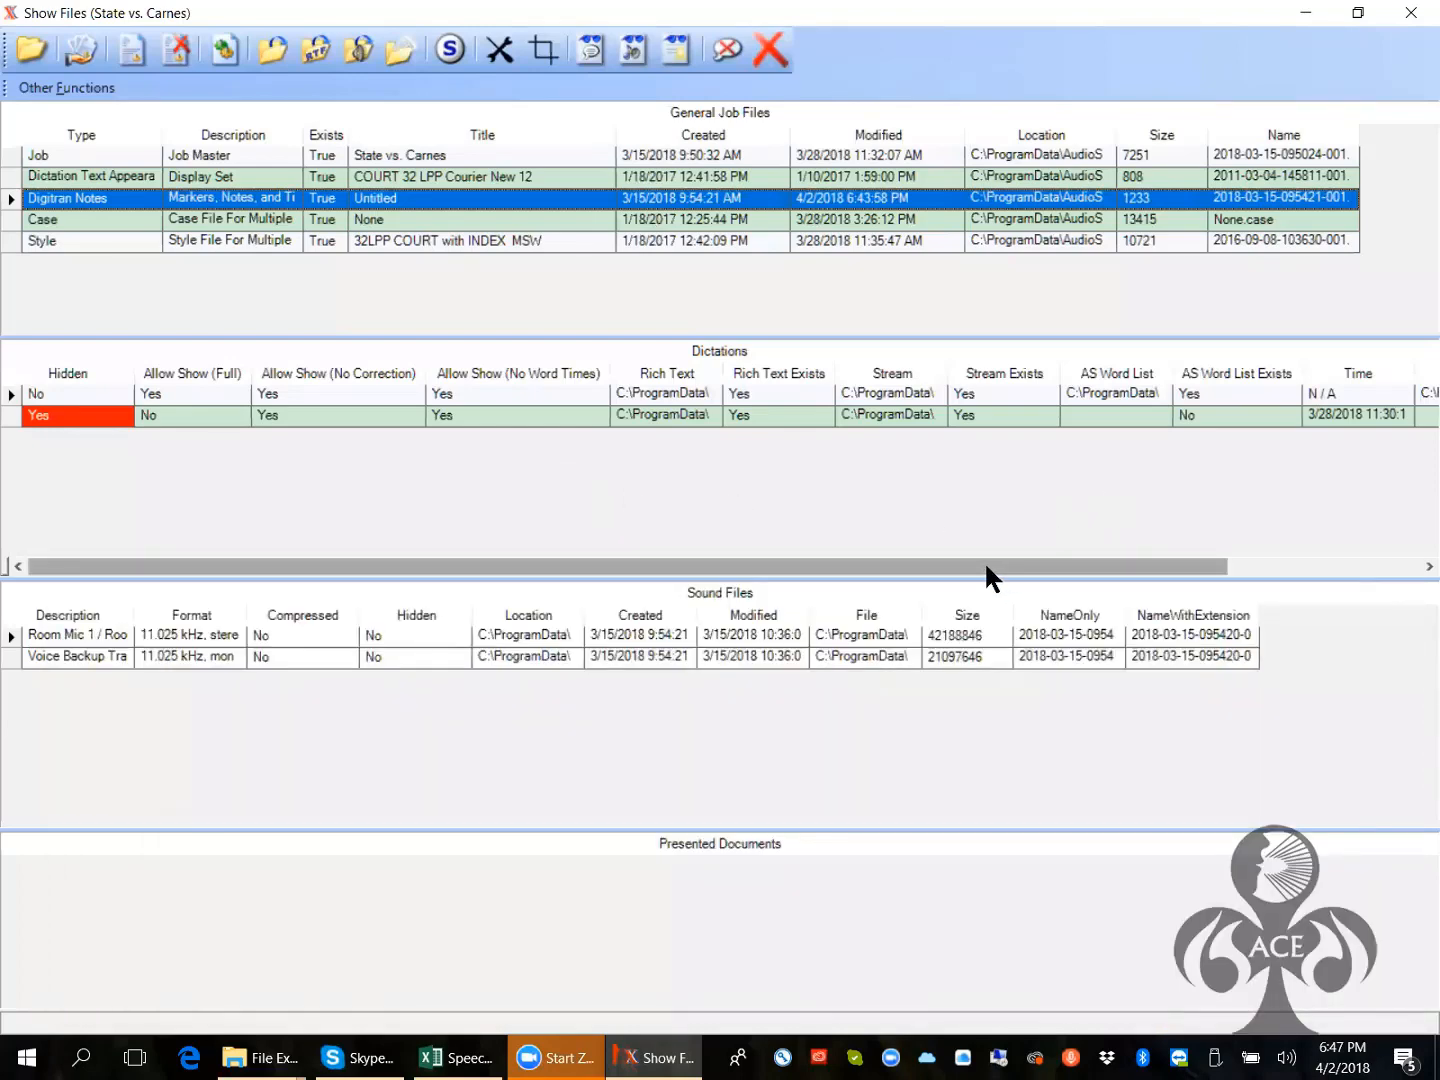
Widen the Time column in the Dictations list to show full timestamps, and select the dictation that is not hidden
left_click_drag(985, 566, 1249, 542)
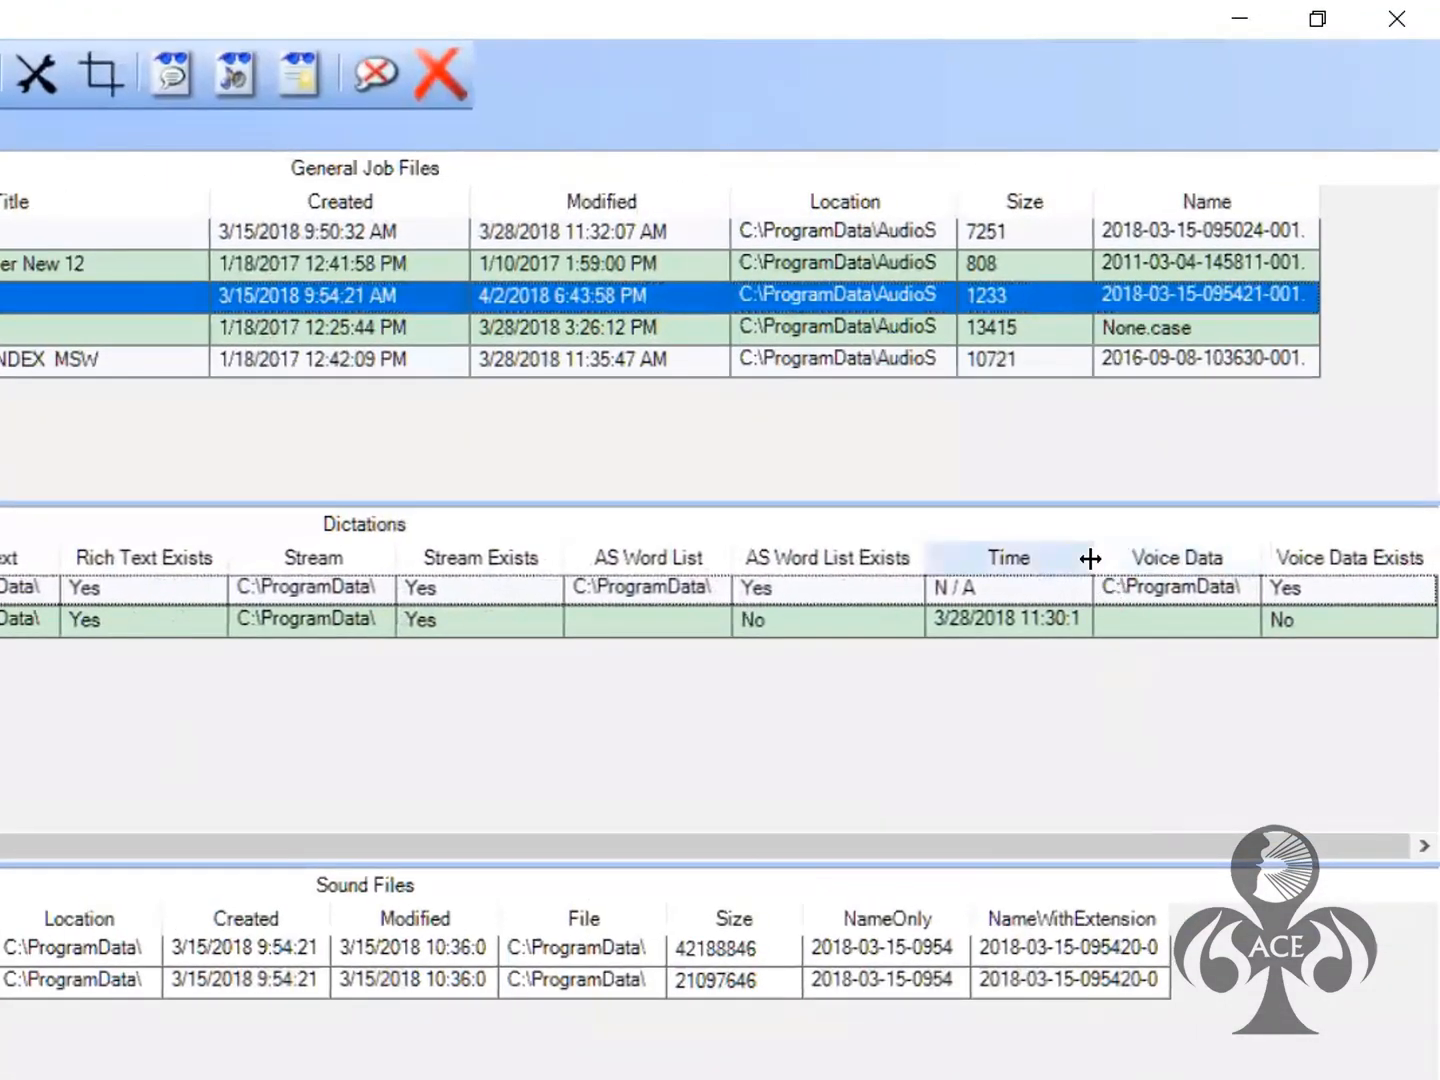
left_click_drag(1091, 559, 1186, 557)
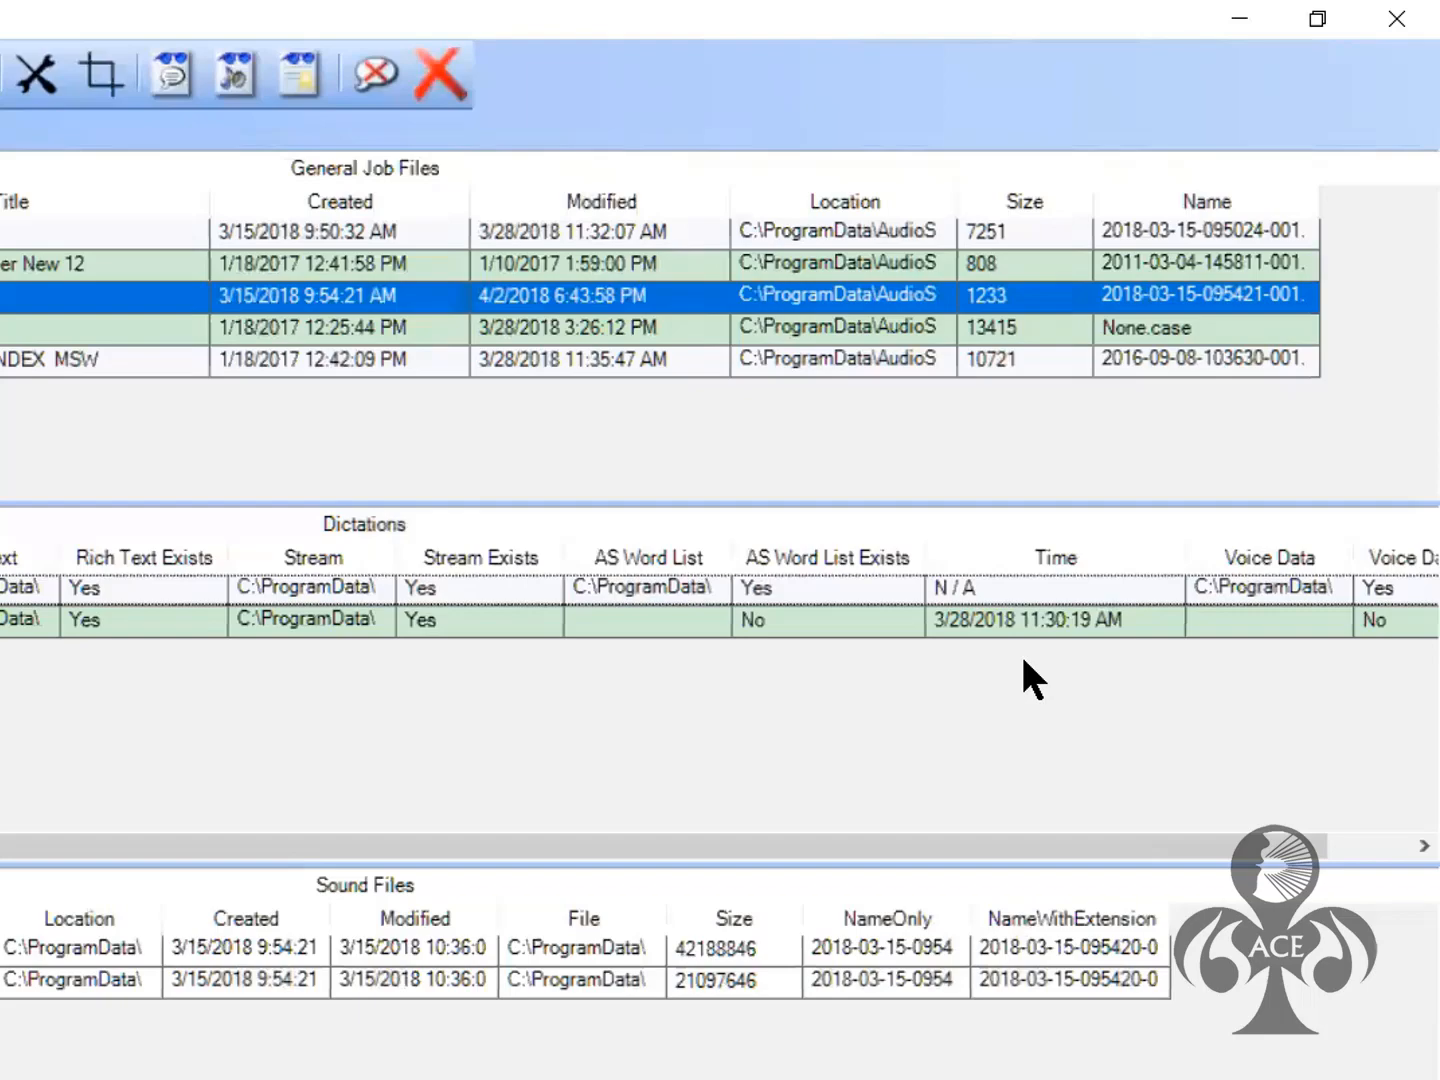
left_click_drag(601, 845, 138, 845)
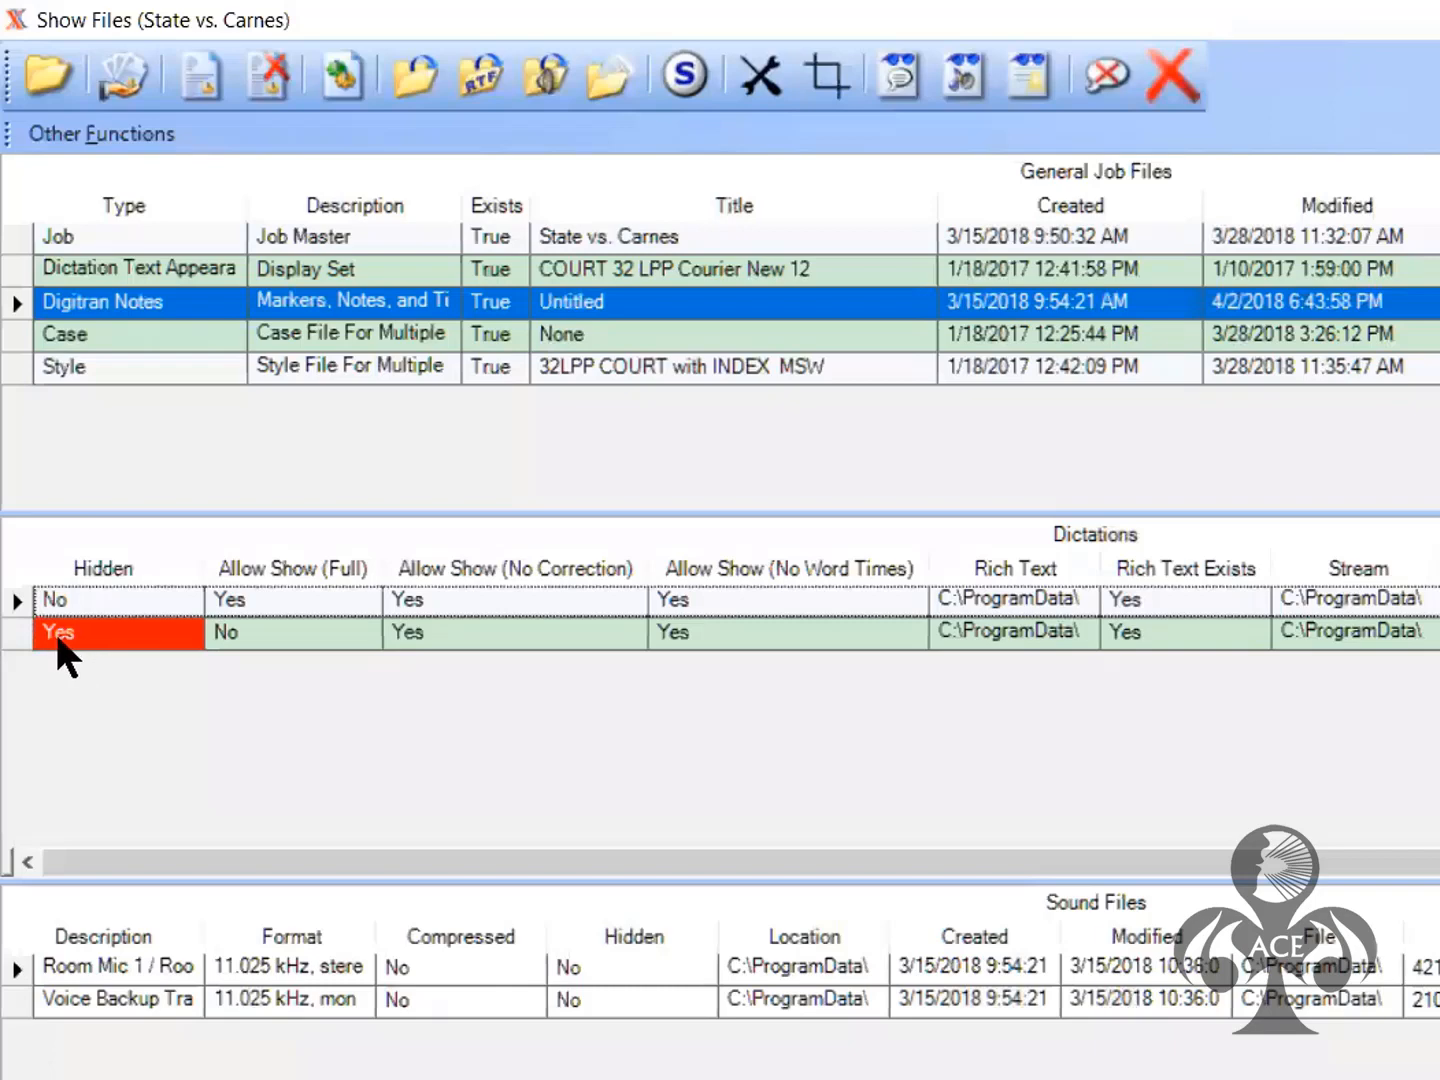
left_click(14, 598)
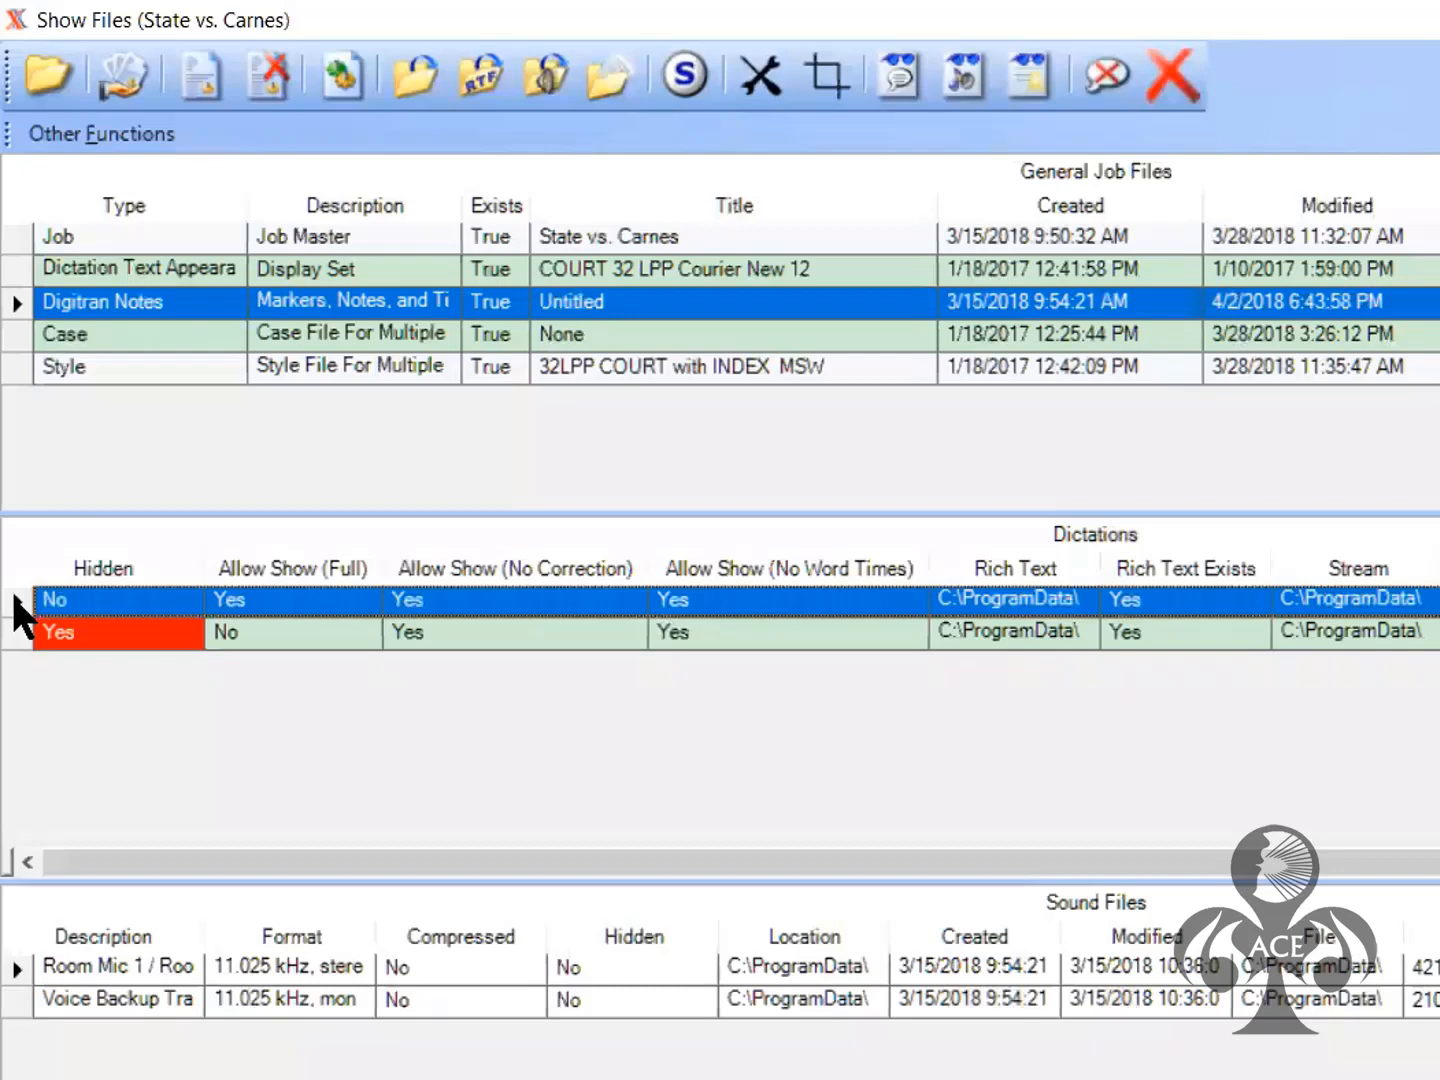
Hide the only dictation in the Dictations list that is not yet hidden
left_click(15, 640)
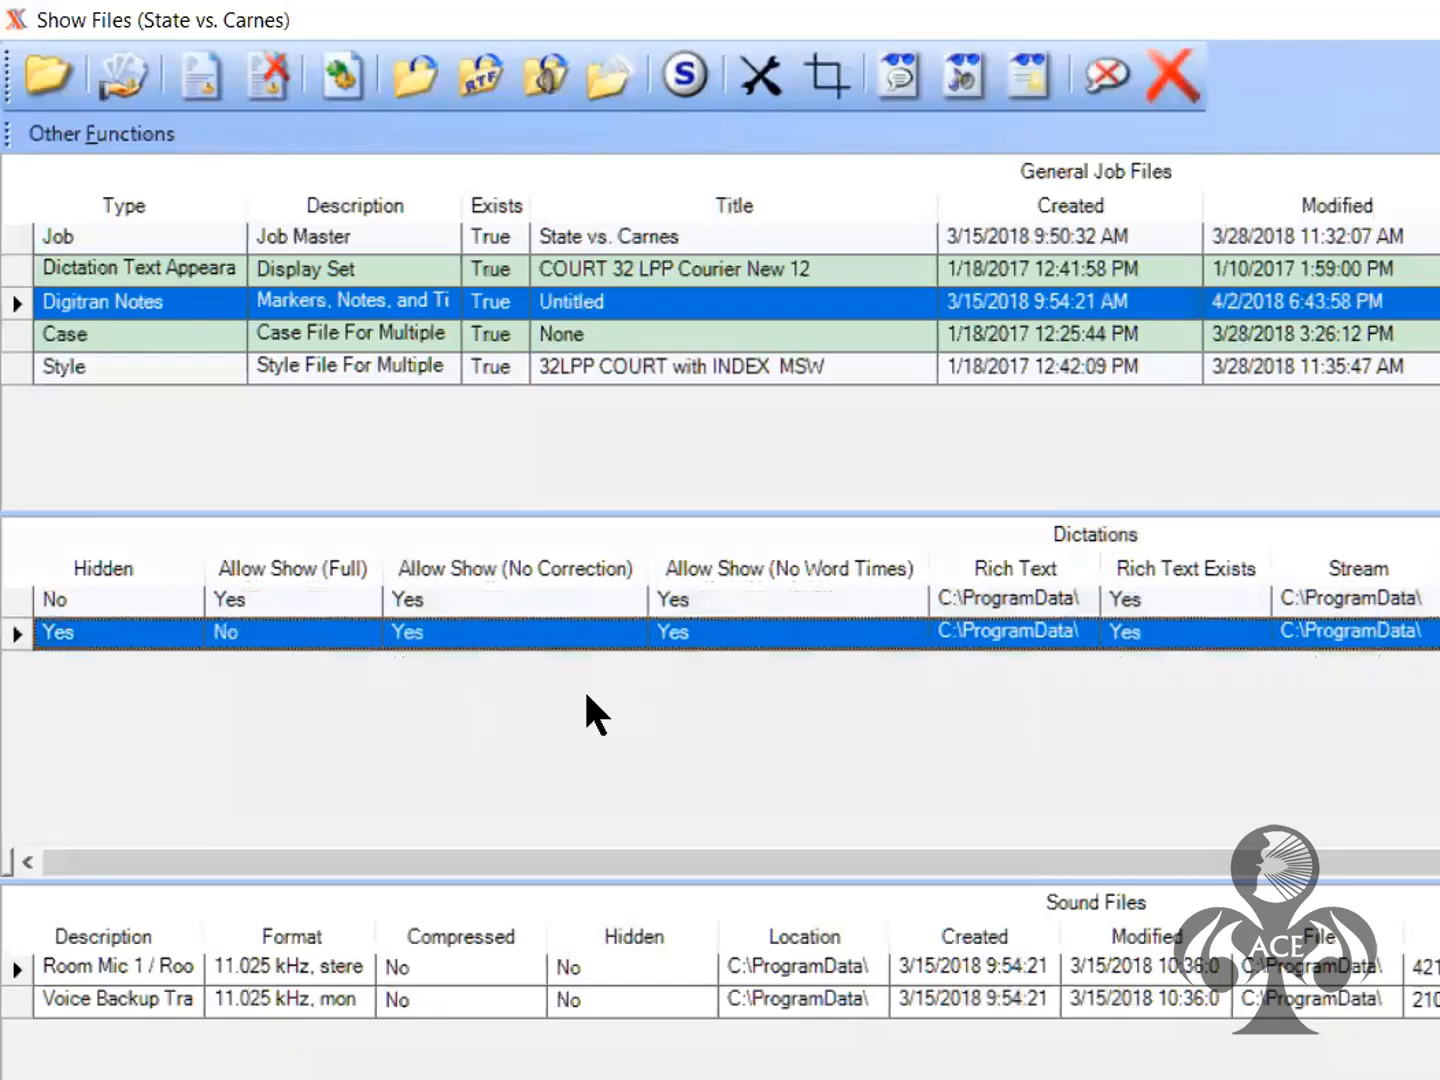
left_click(22, 599)
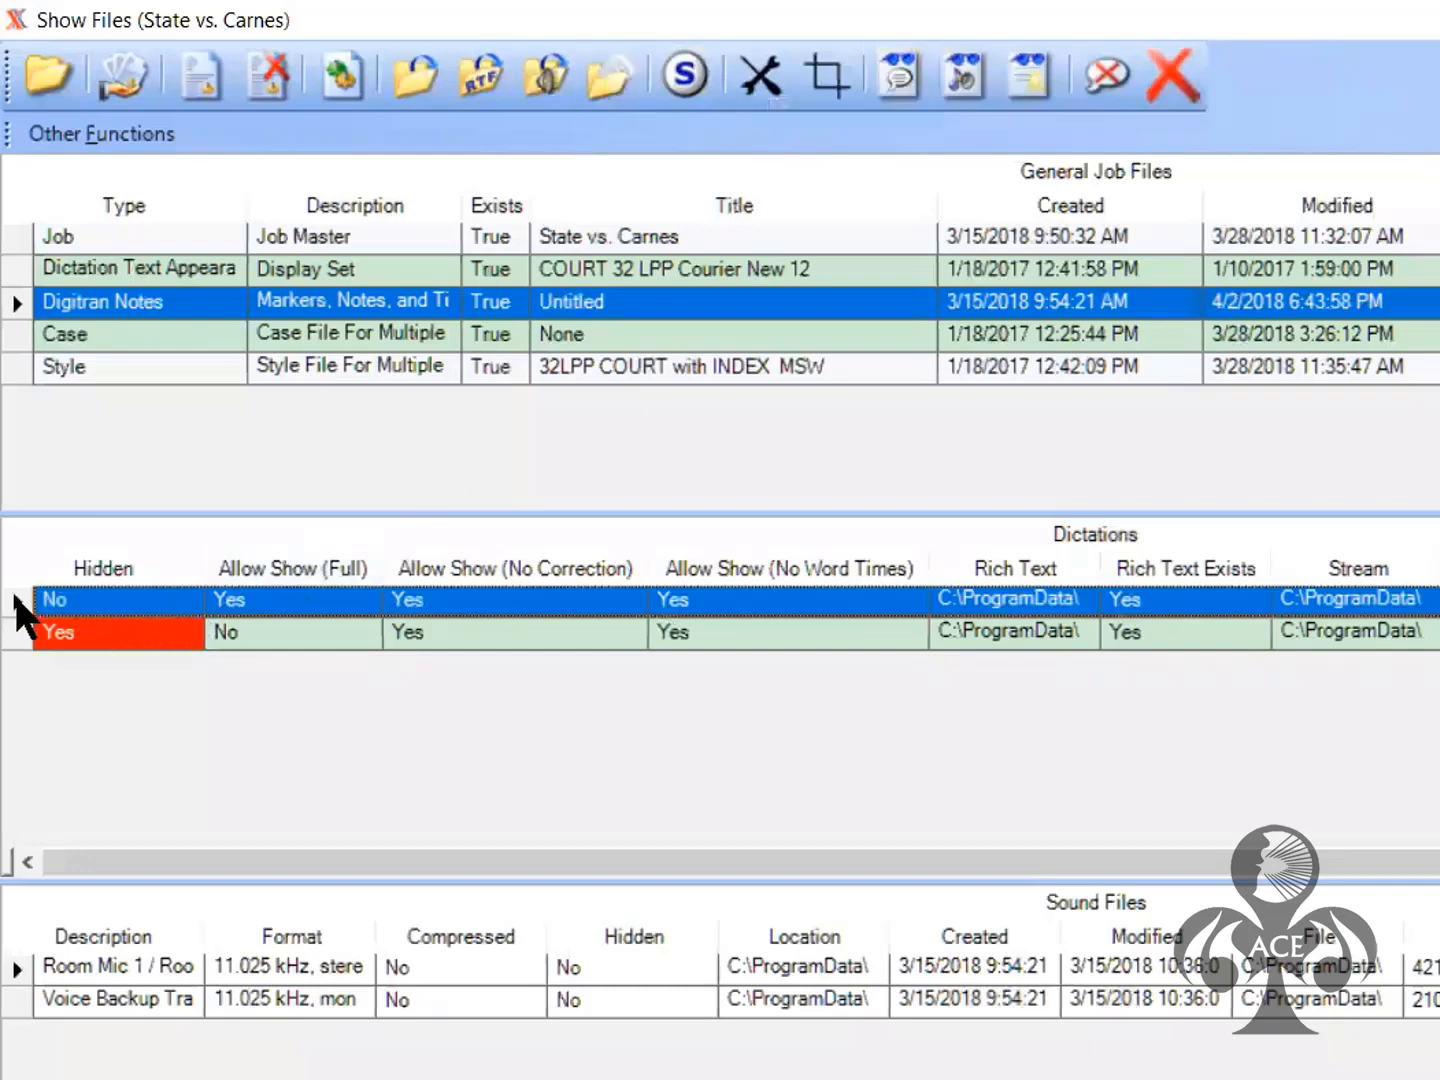
left_click(886, 77)
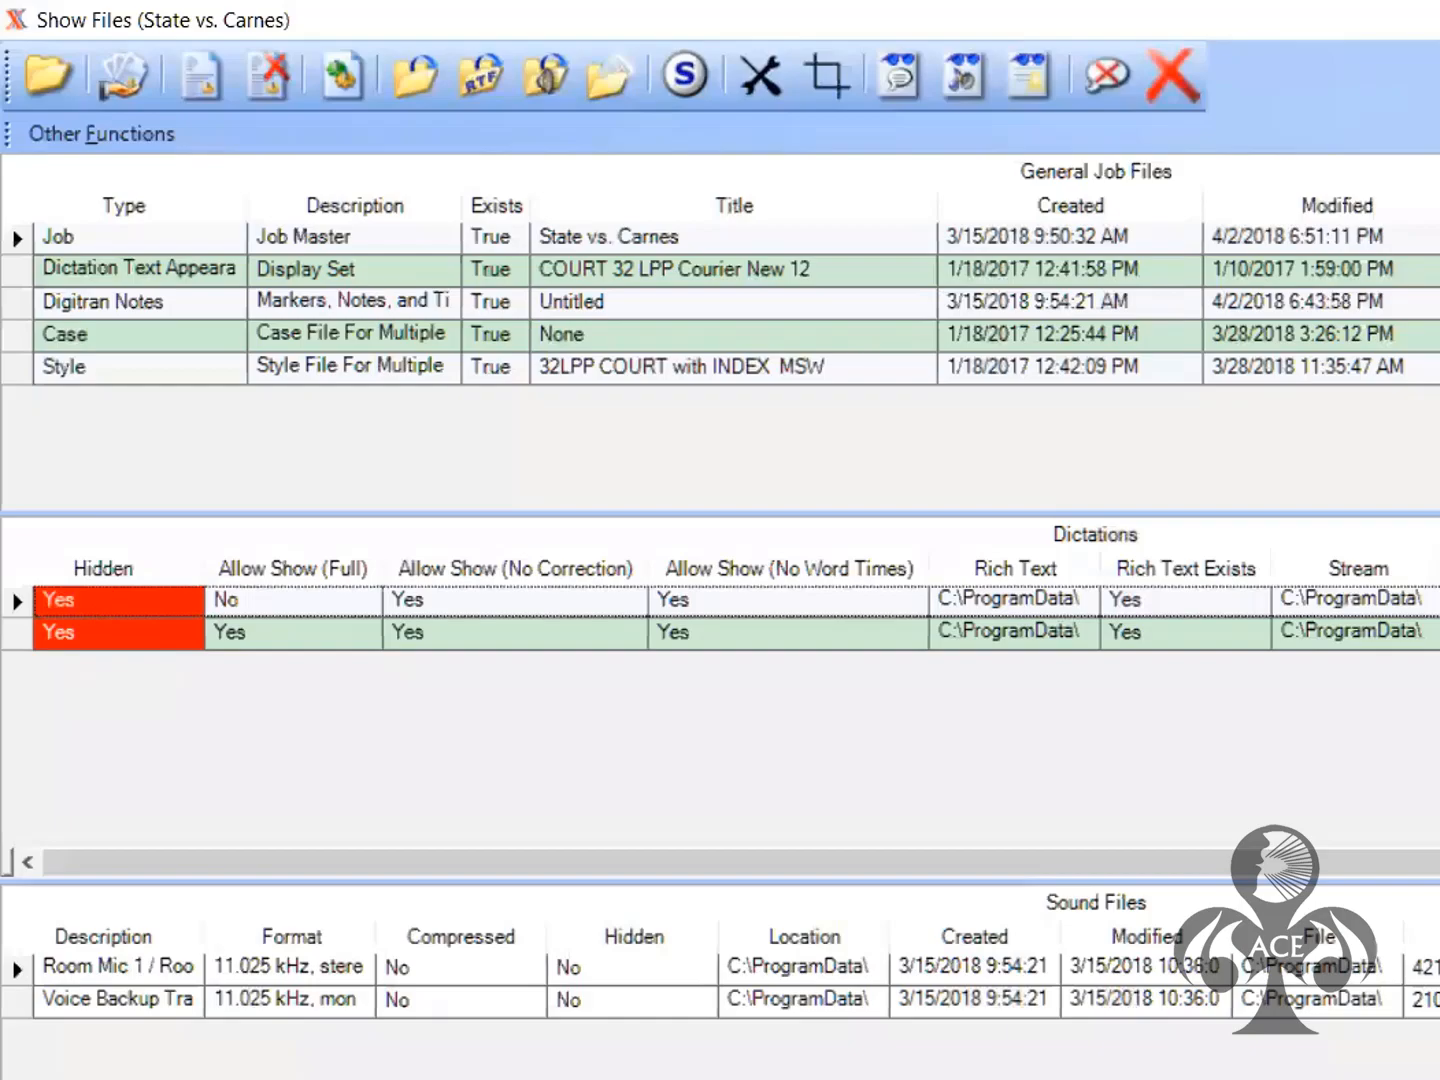
Close and reopen the job's Show Files window to check the hidden status of its dictations, and return to the job list
left_click(1439, 20)
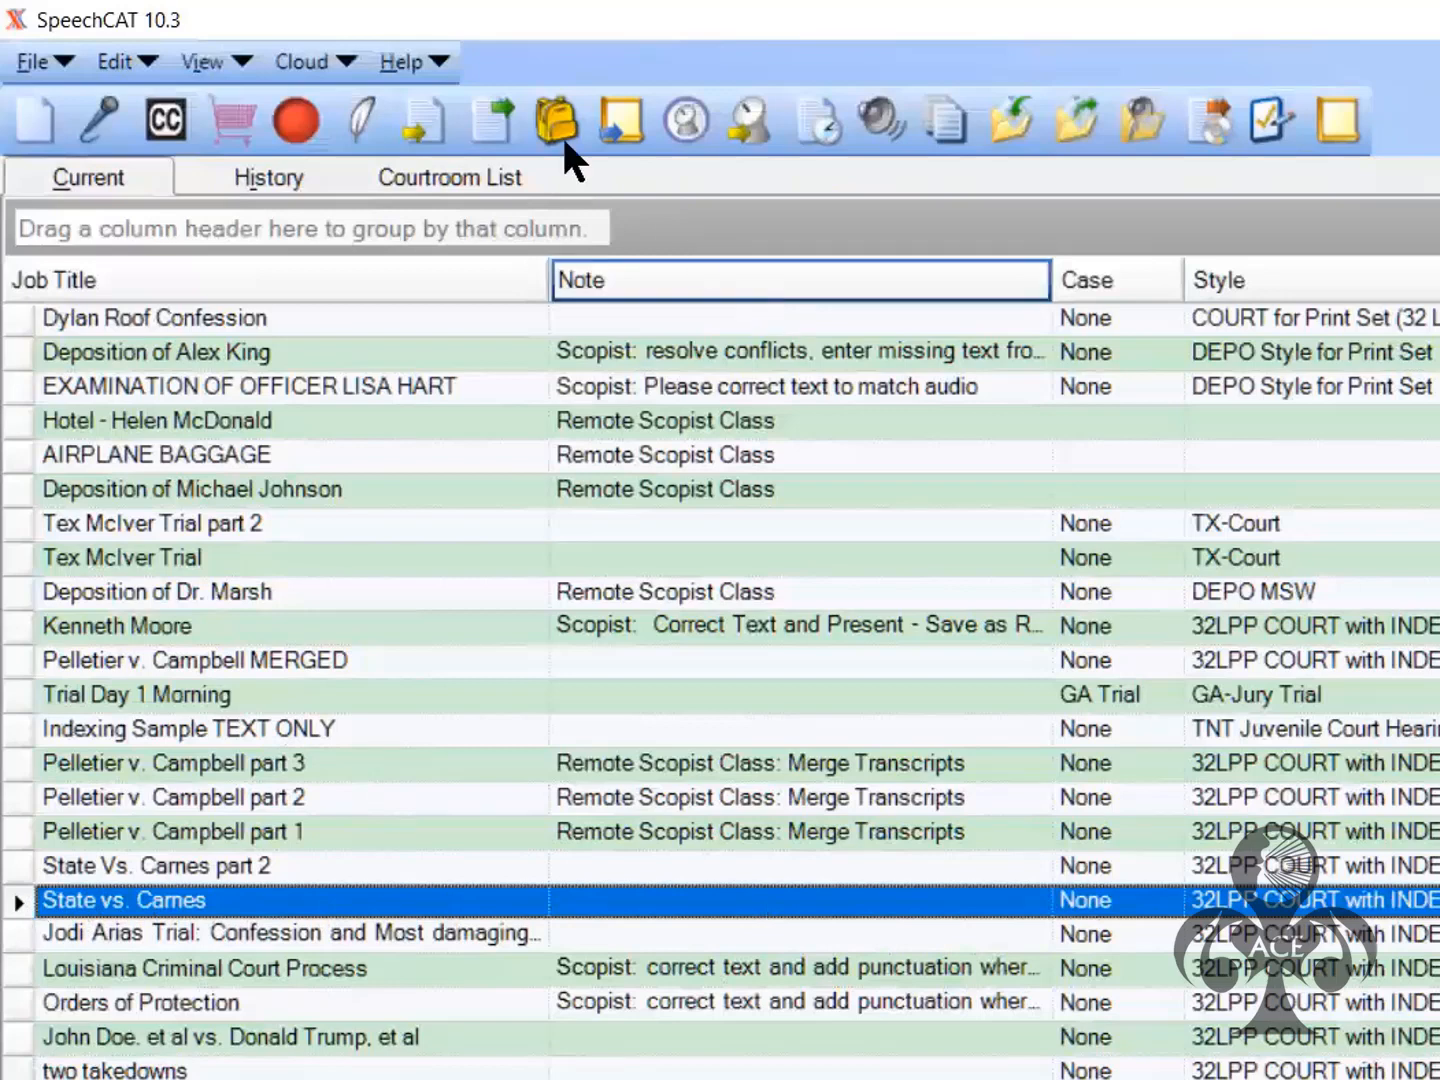
left_click(214, 52)
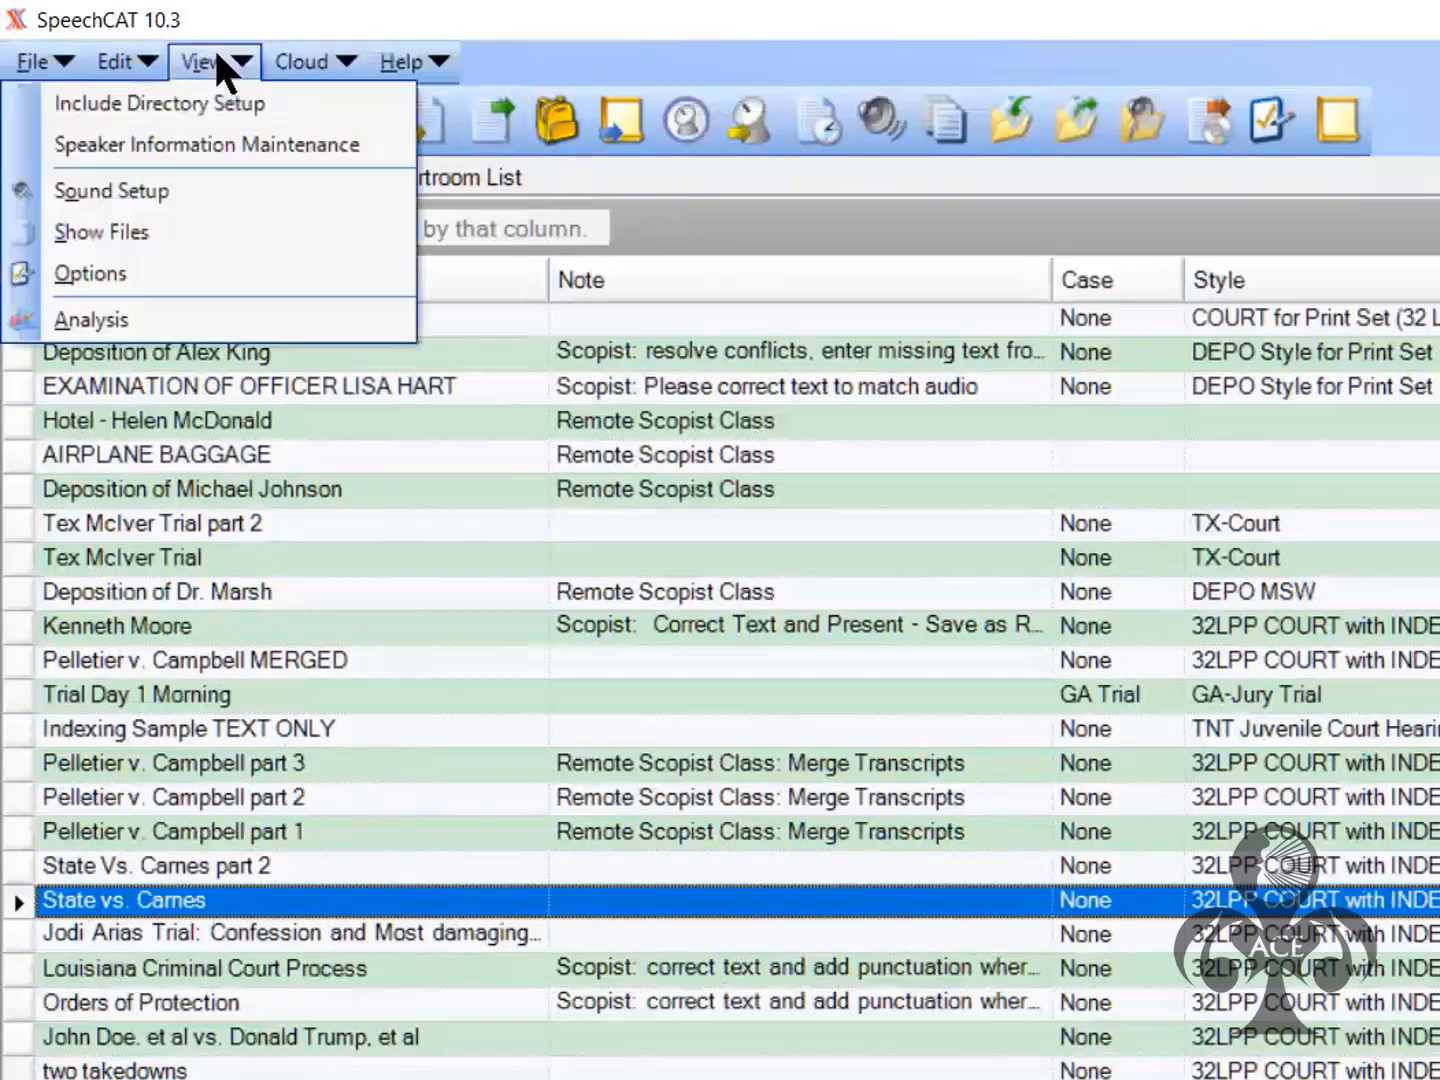
left_click(131, 229)
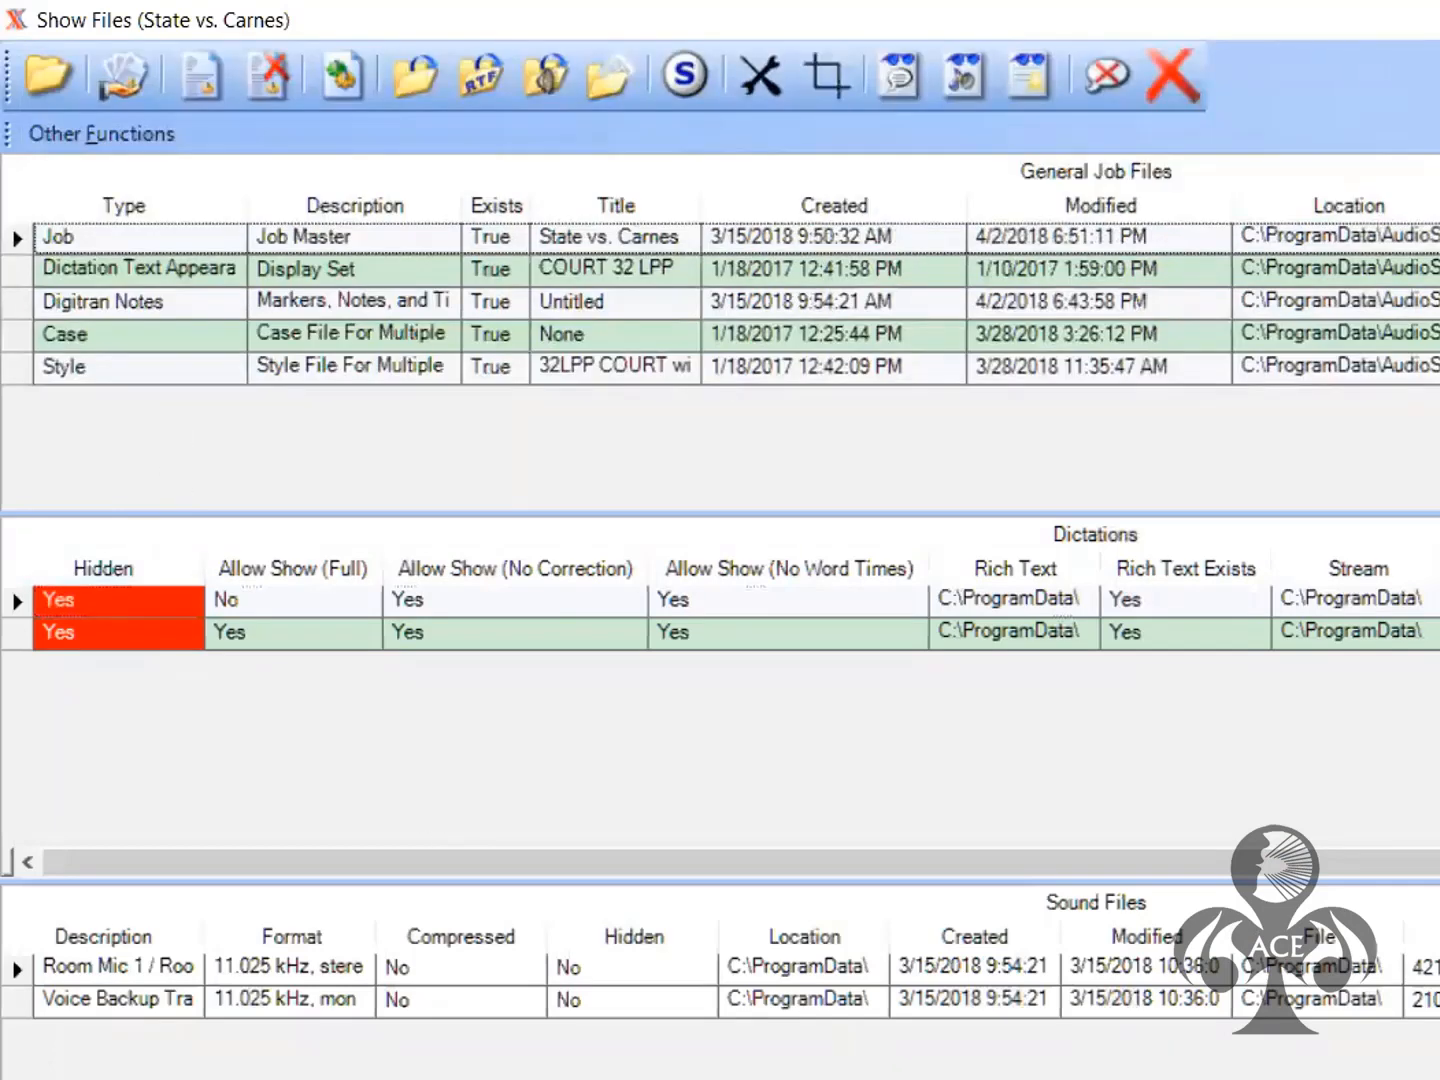
key("Escape")
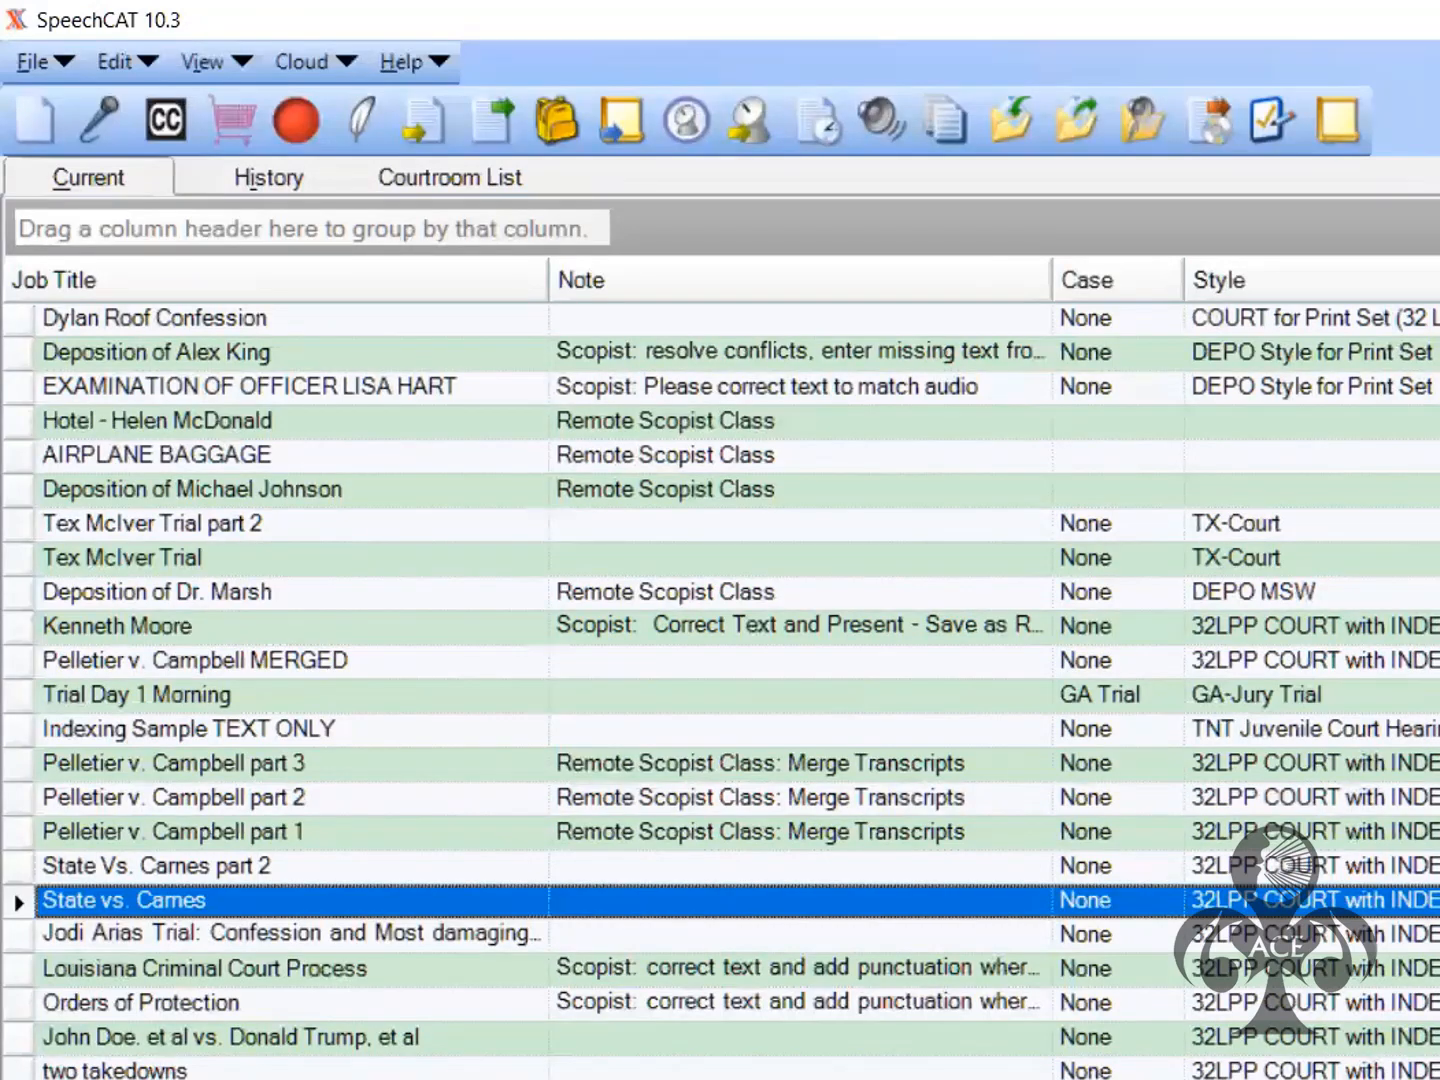
Start transcribing the same job from its Voice Backup Track, using Scope
left_click(290, 933)
left_click(1400, 900)
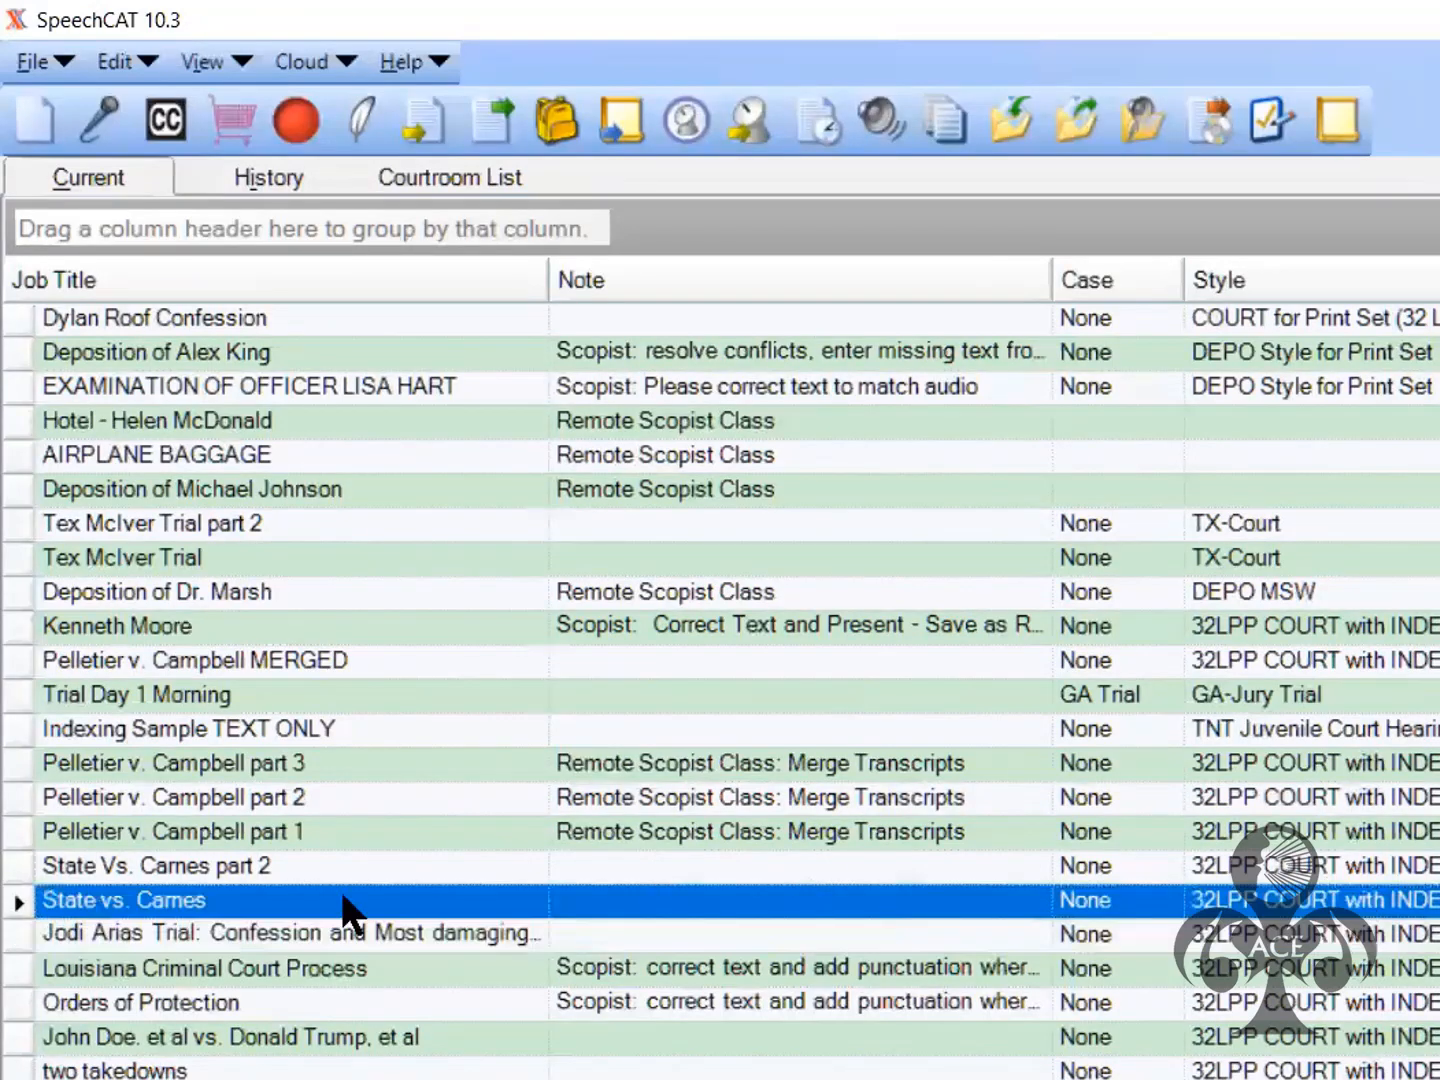
left_click(353, 117)
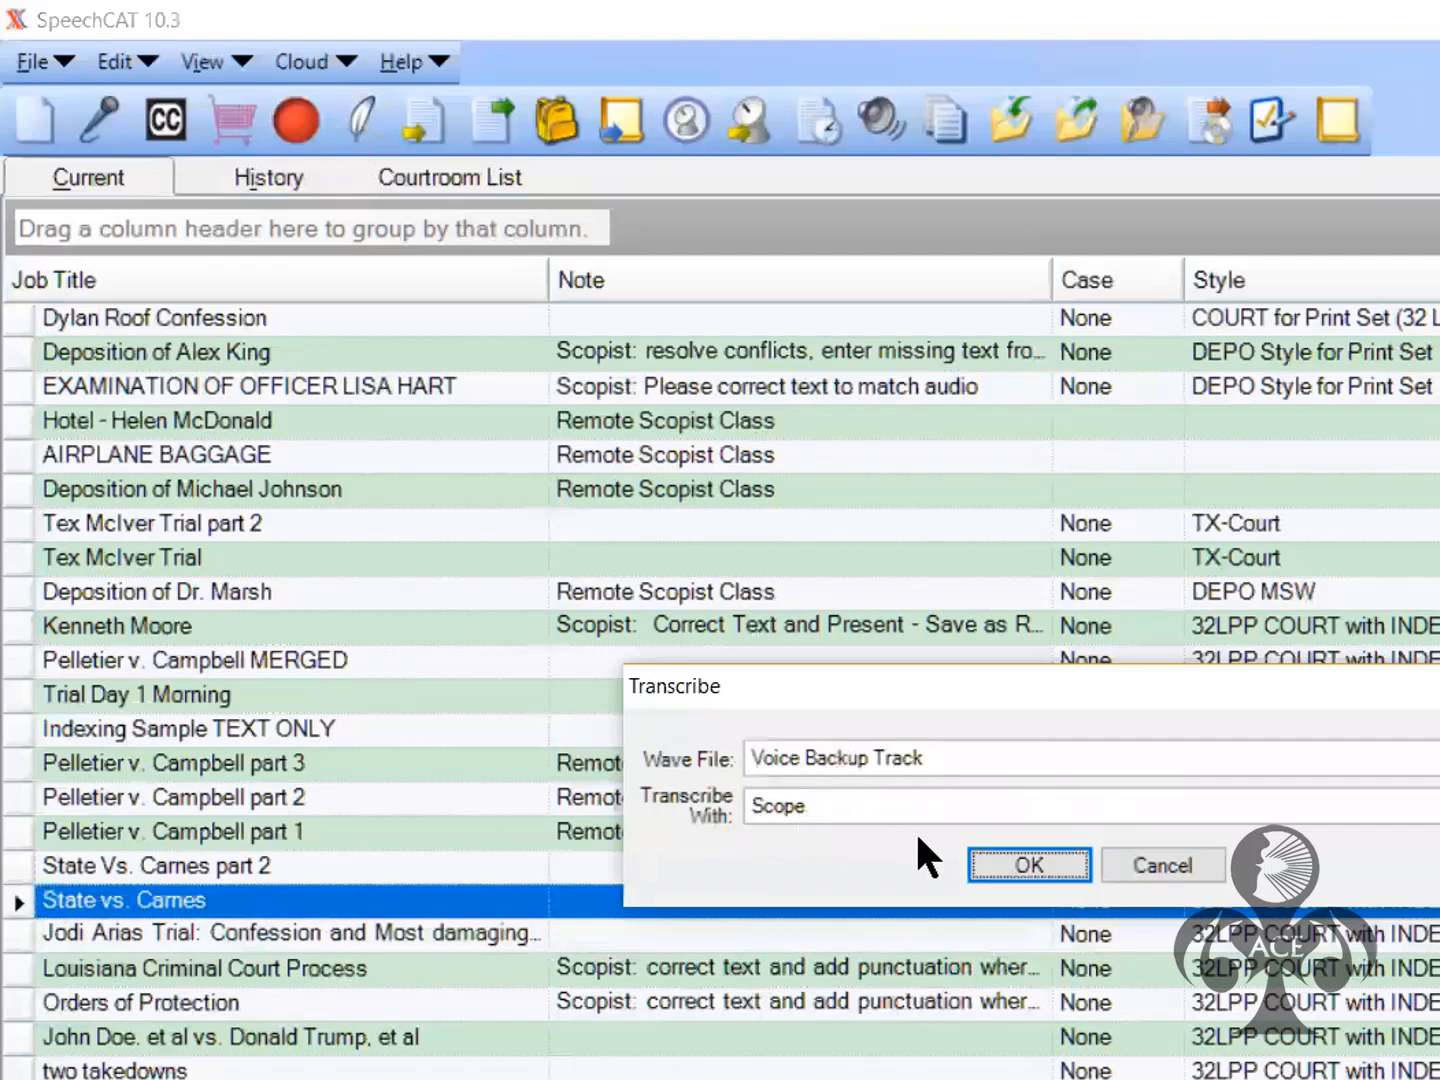
left_click(1004, 859)
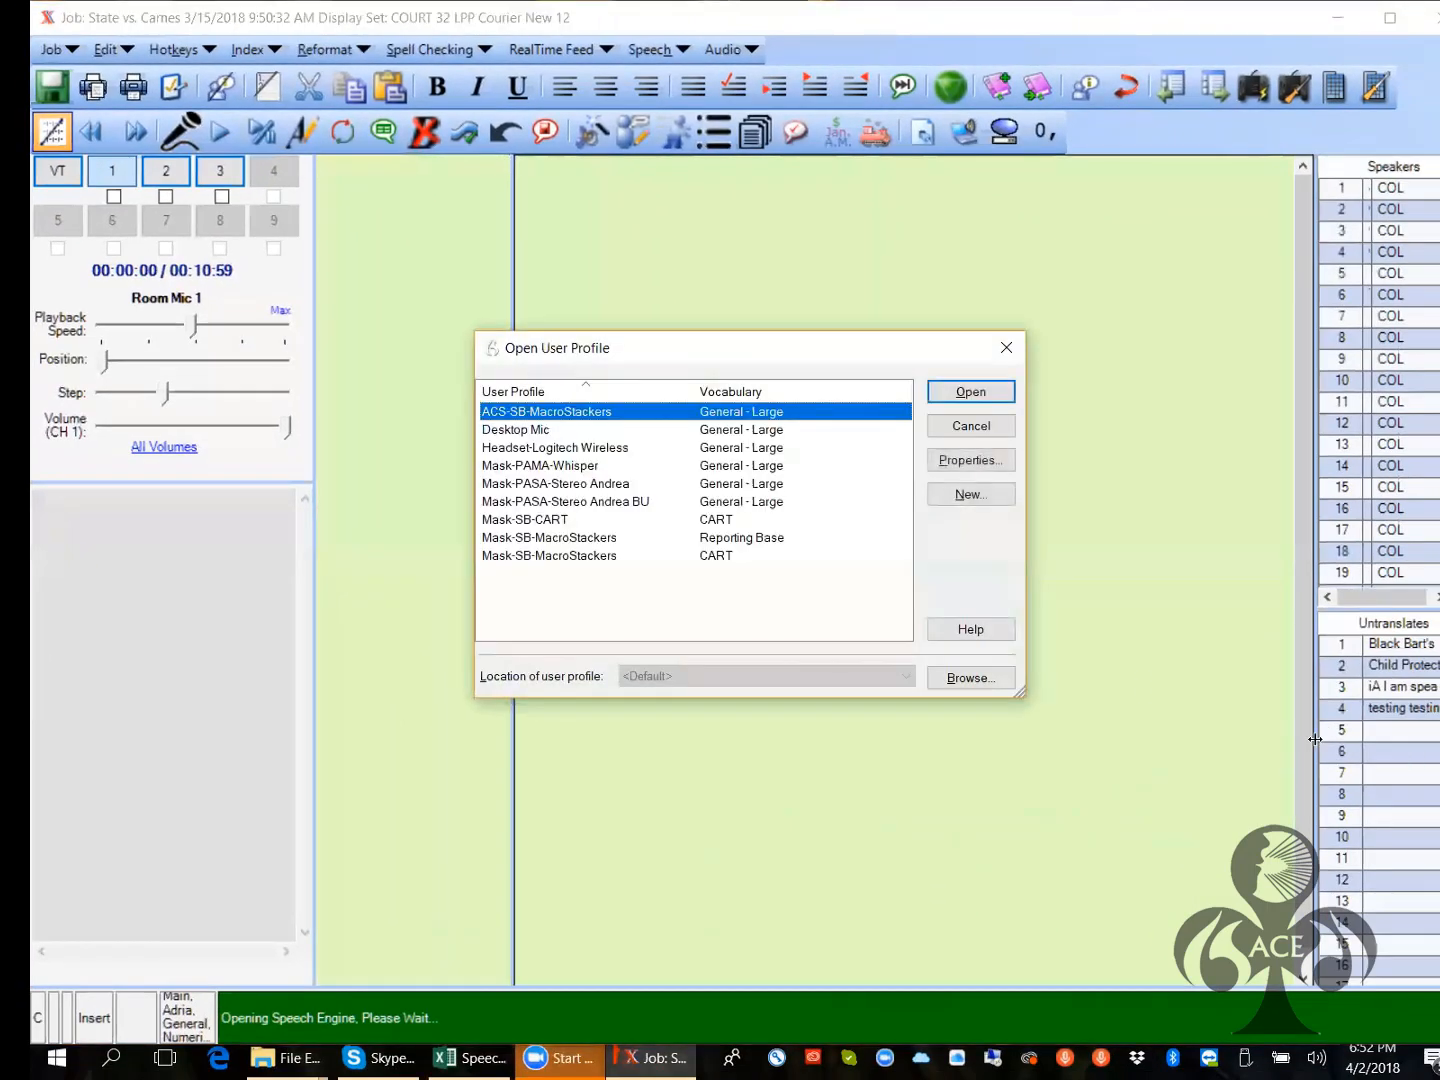
Widen the Speakers and Untranslates lists, and open the Mask-SB-MacroStackers user profile with the Reporting Base vocabulary
left_click_drag(1315, 739, 1149, 743)
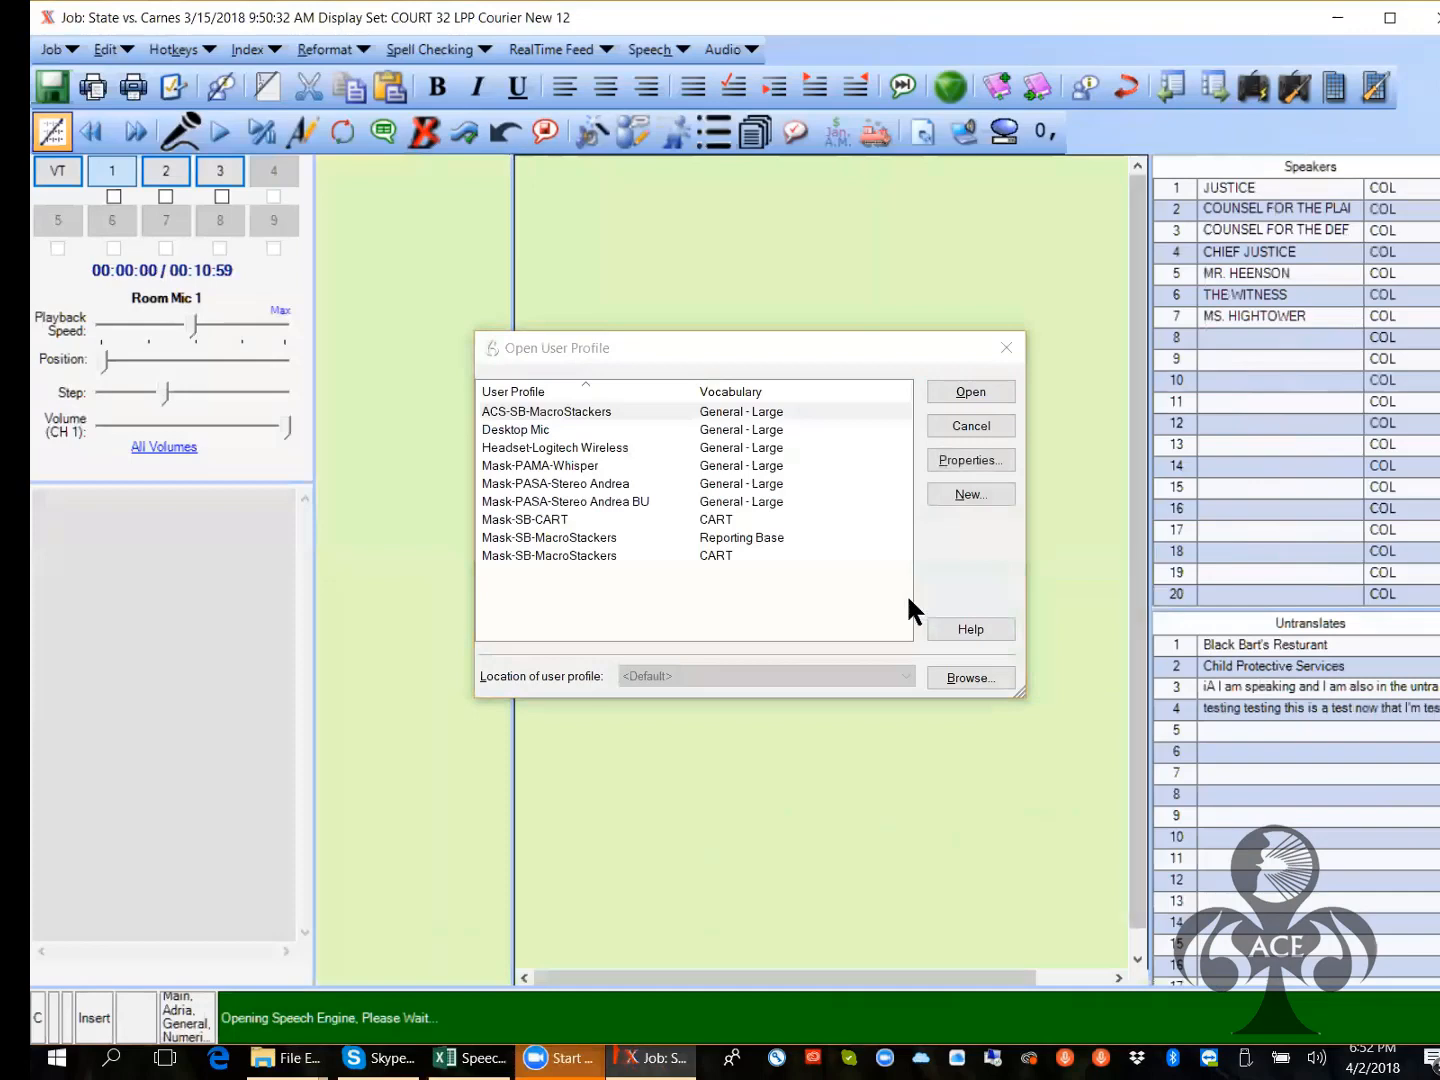
left_click(592, 537)
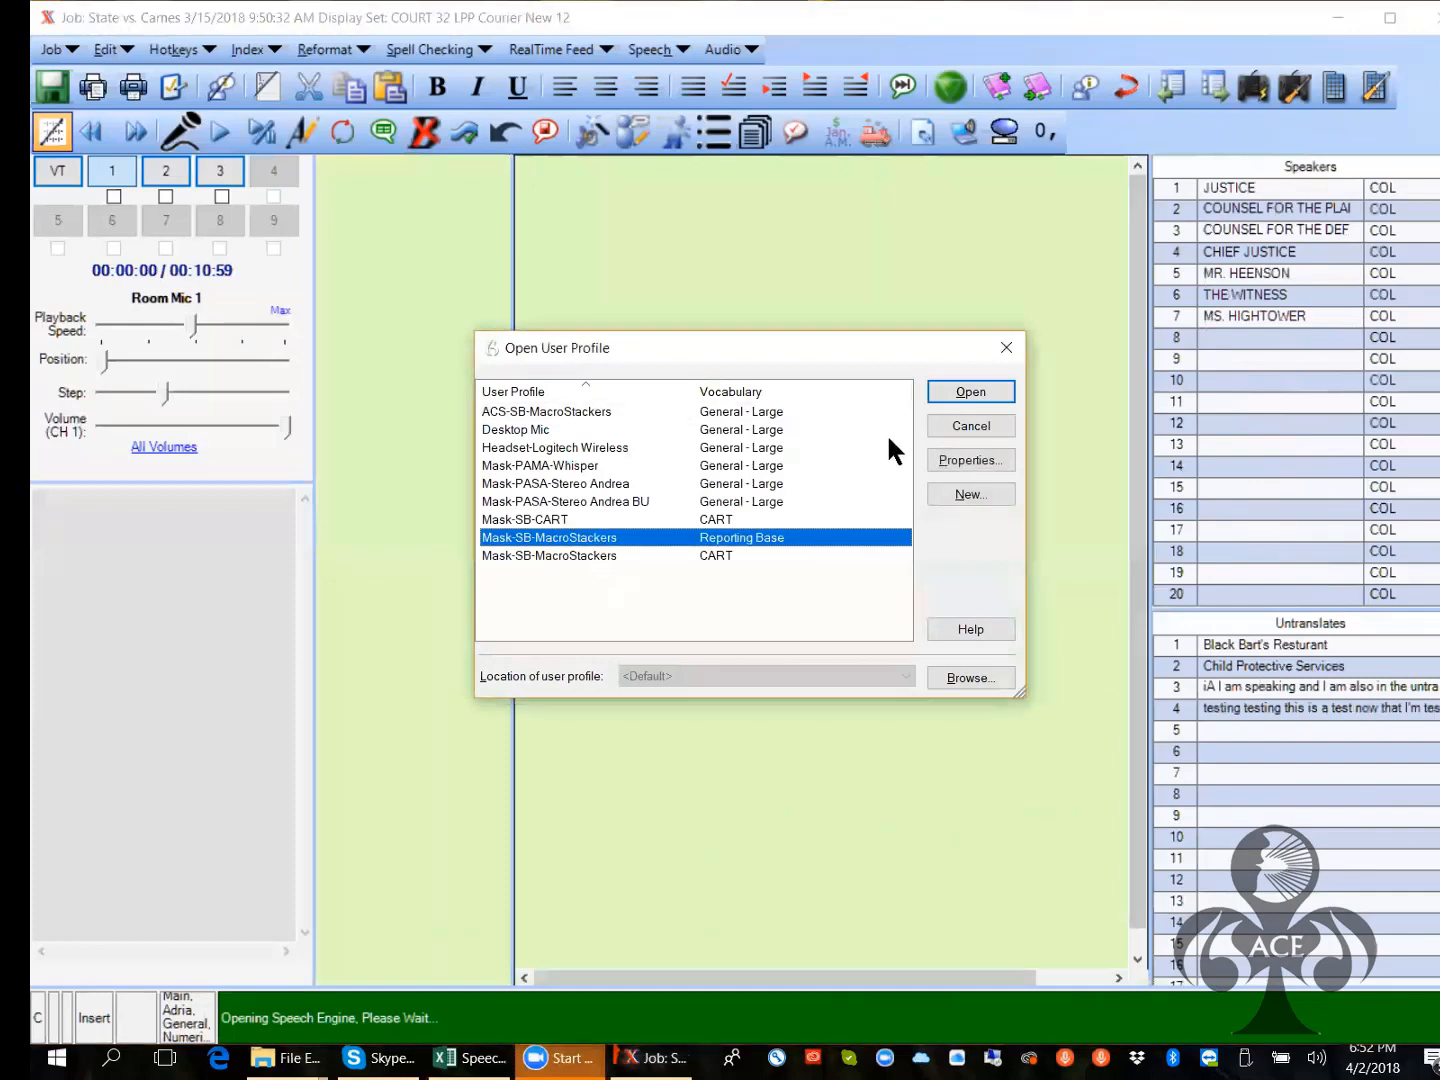
left_click(953, 388)
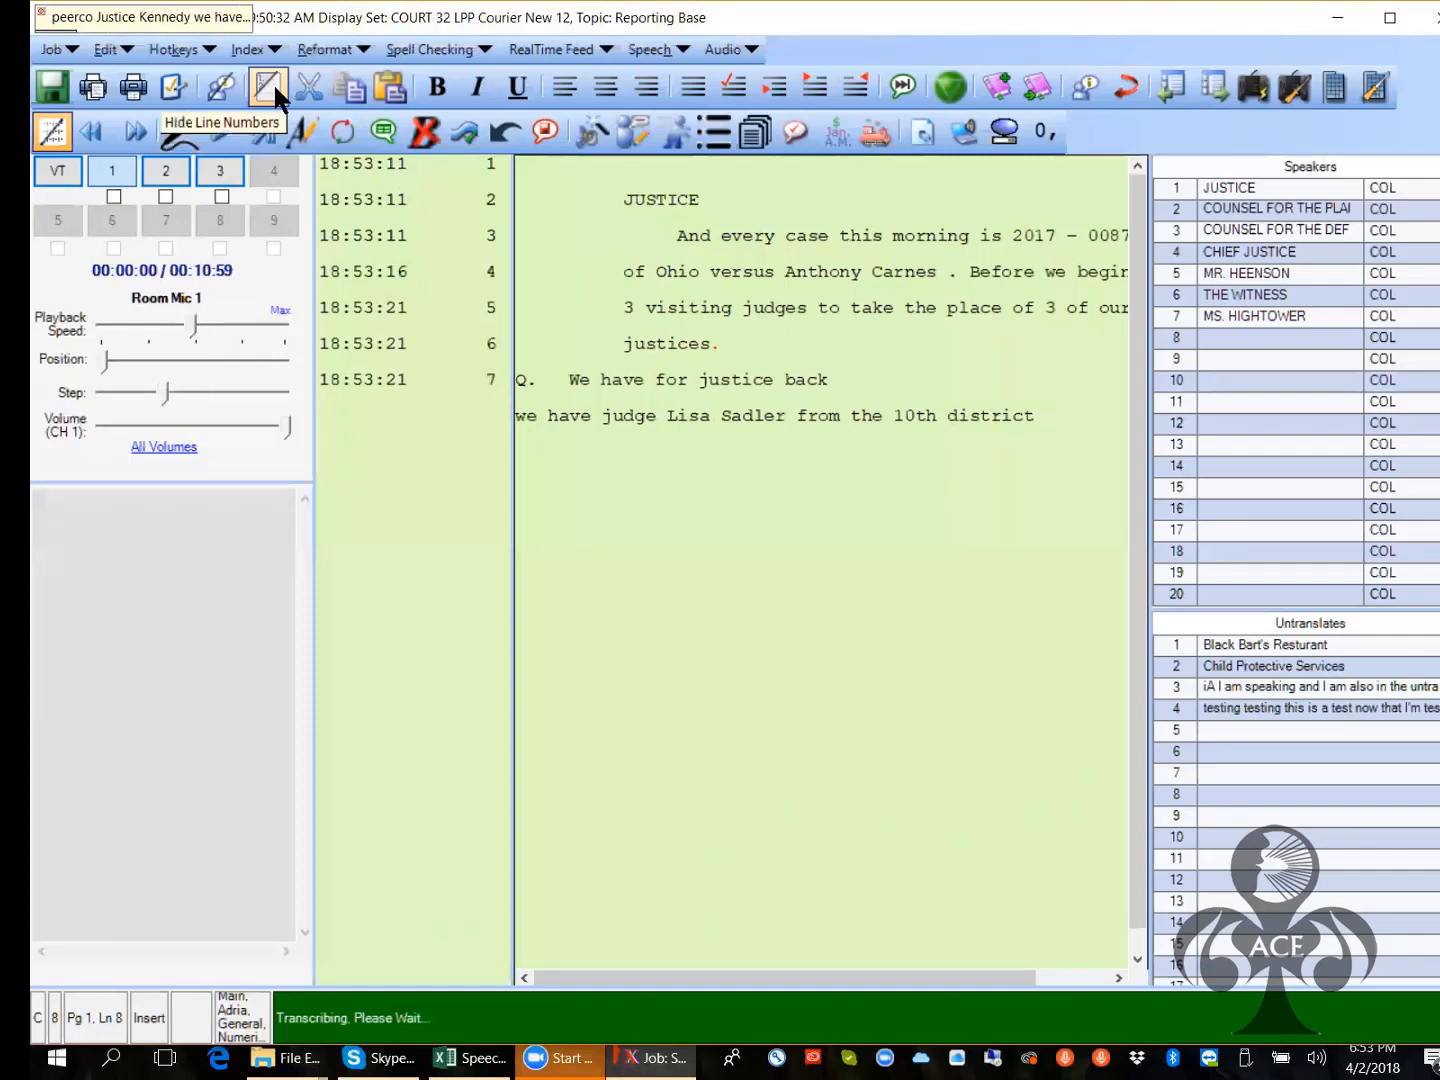
Hide the Speakers and Untranslates lists, and join the line "We have for justice back" with the line below it
left_click(220, 86)
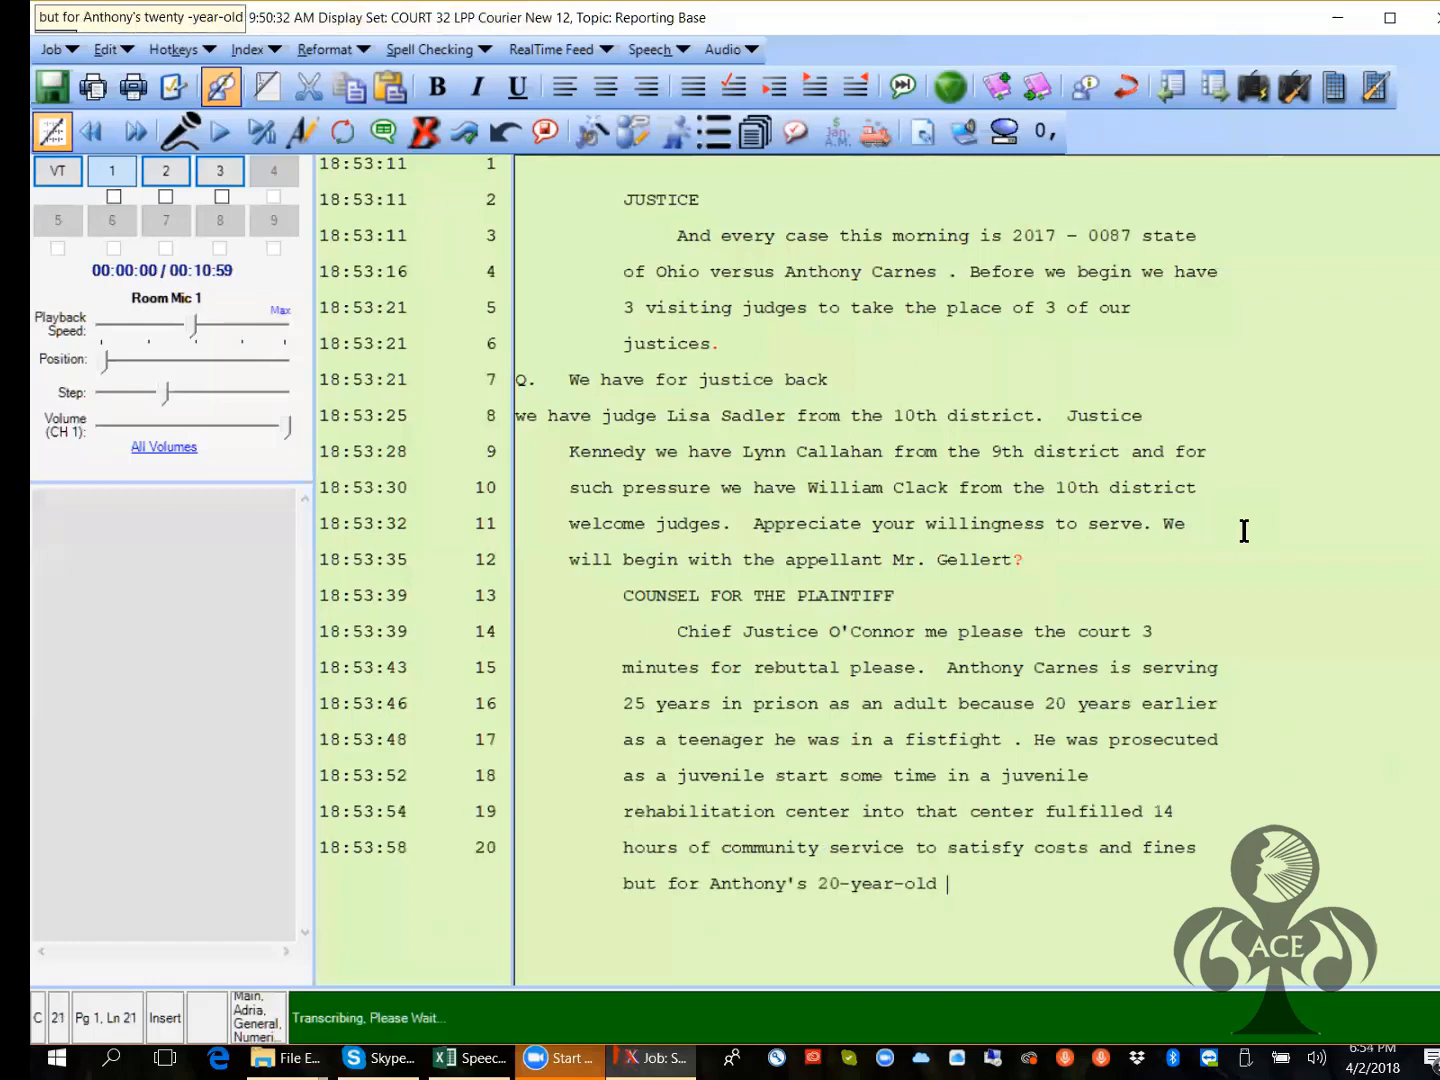
left_click(842, 372)
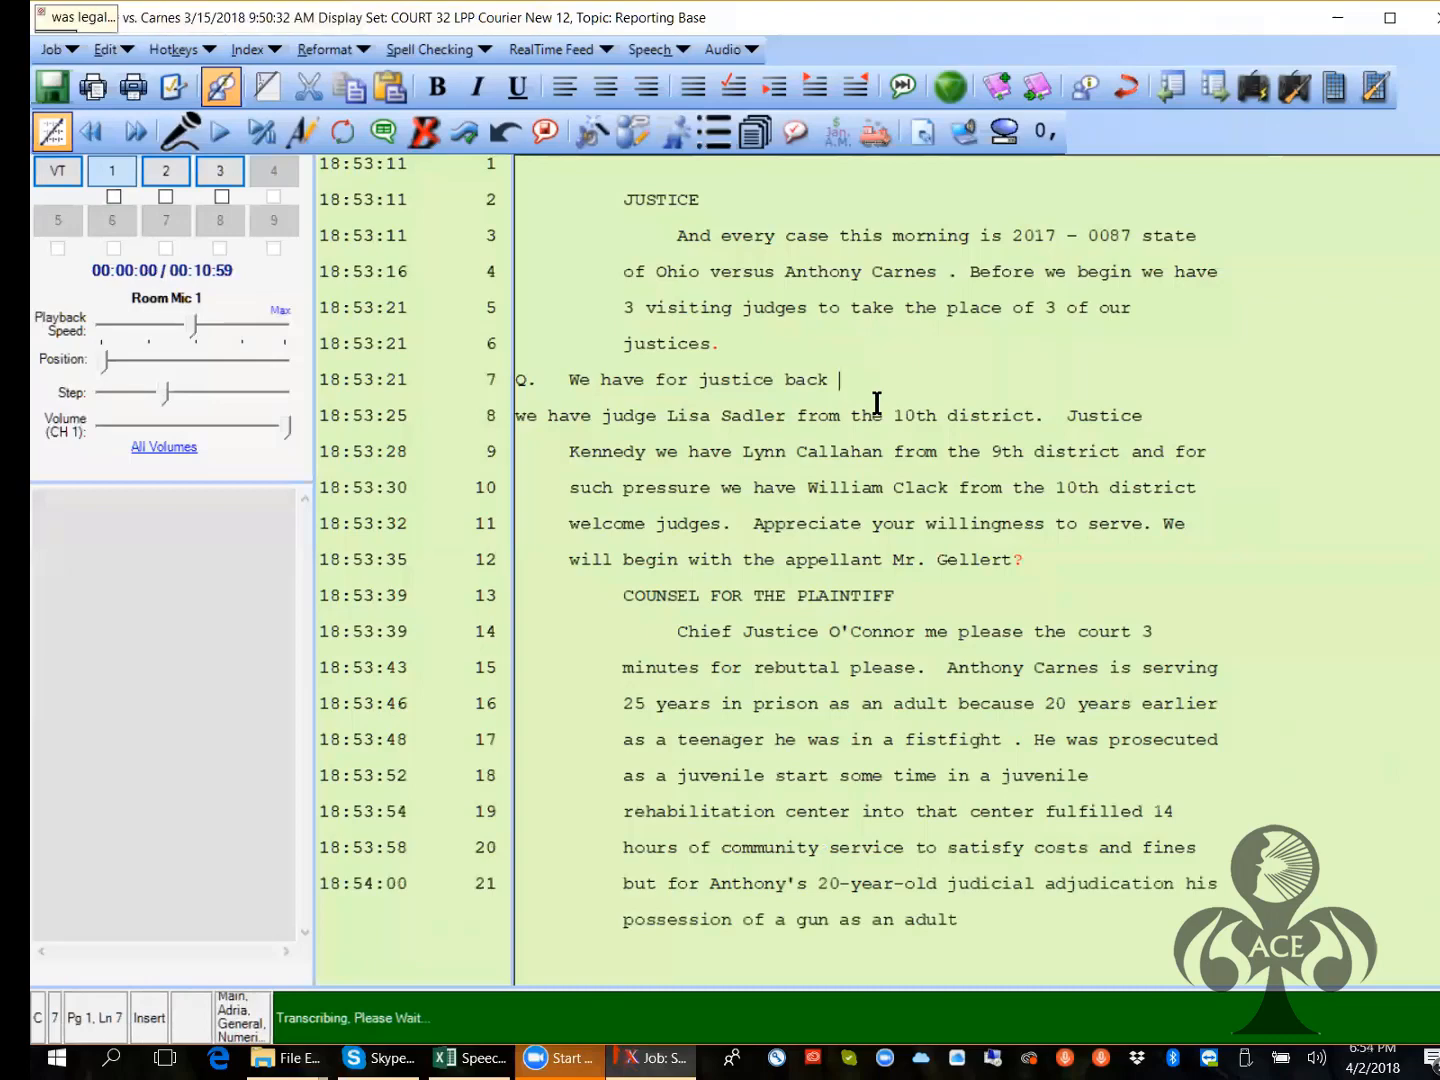
key("Delete")
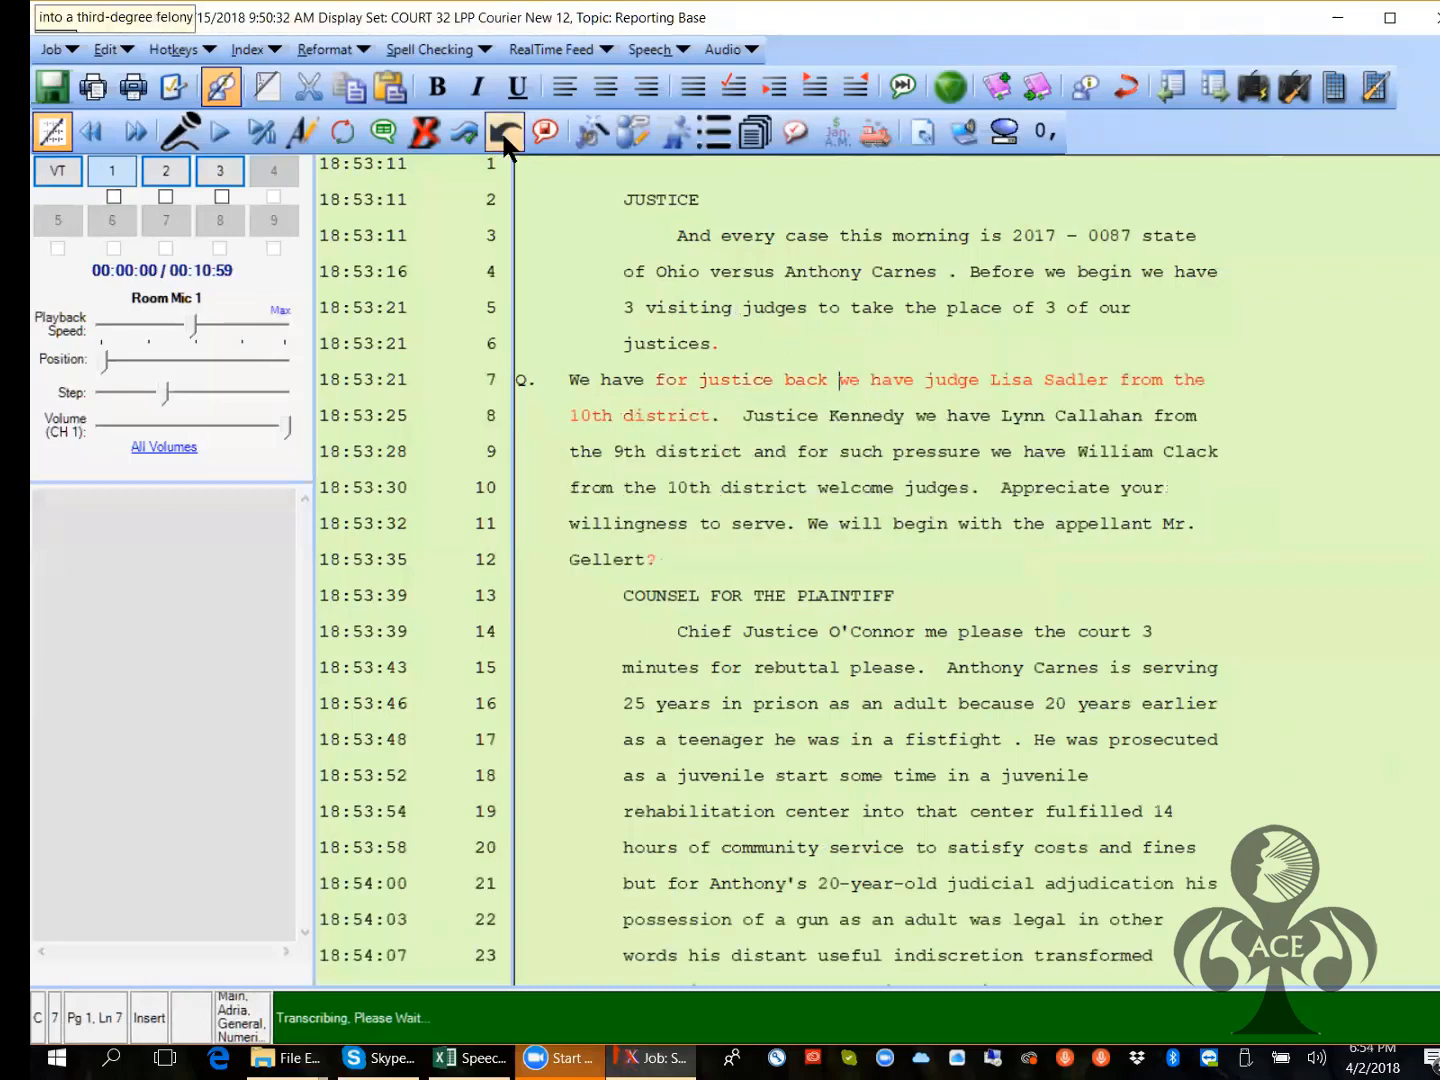
Delete the blank first line above the opening JUSTICE speaker line of the transcript
left_click(522, 167)
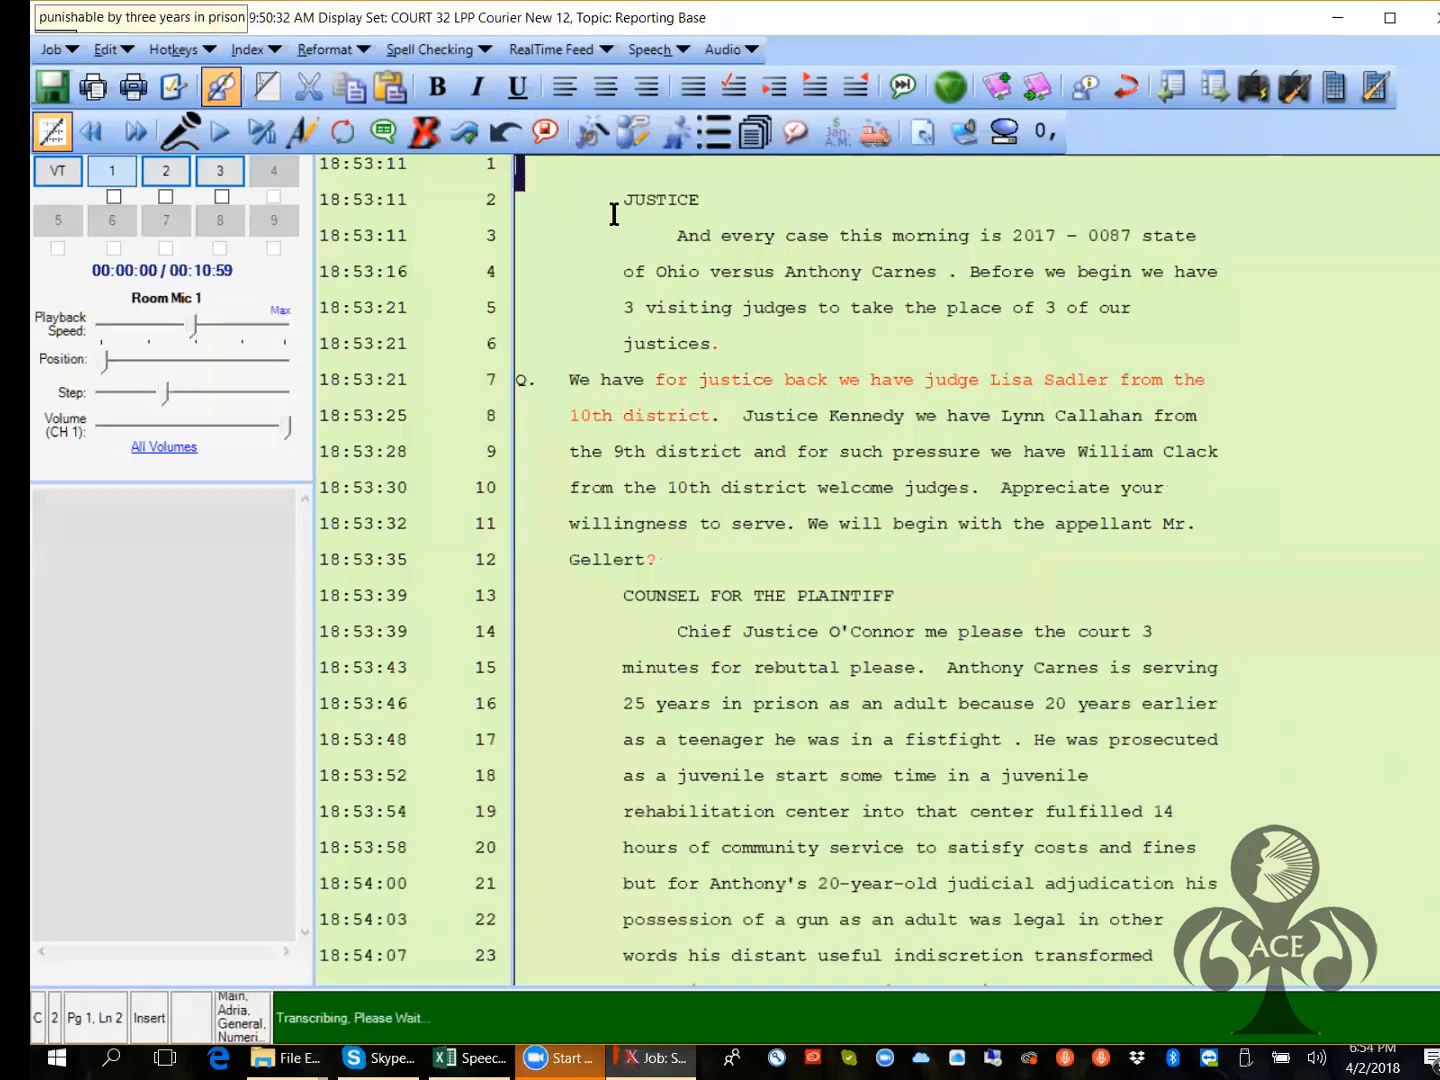
left_click(558, 167)
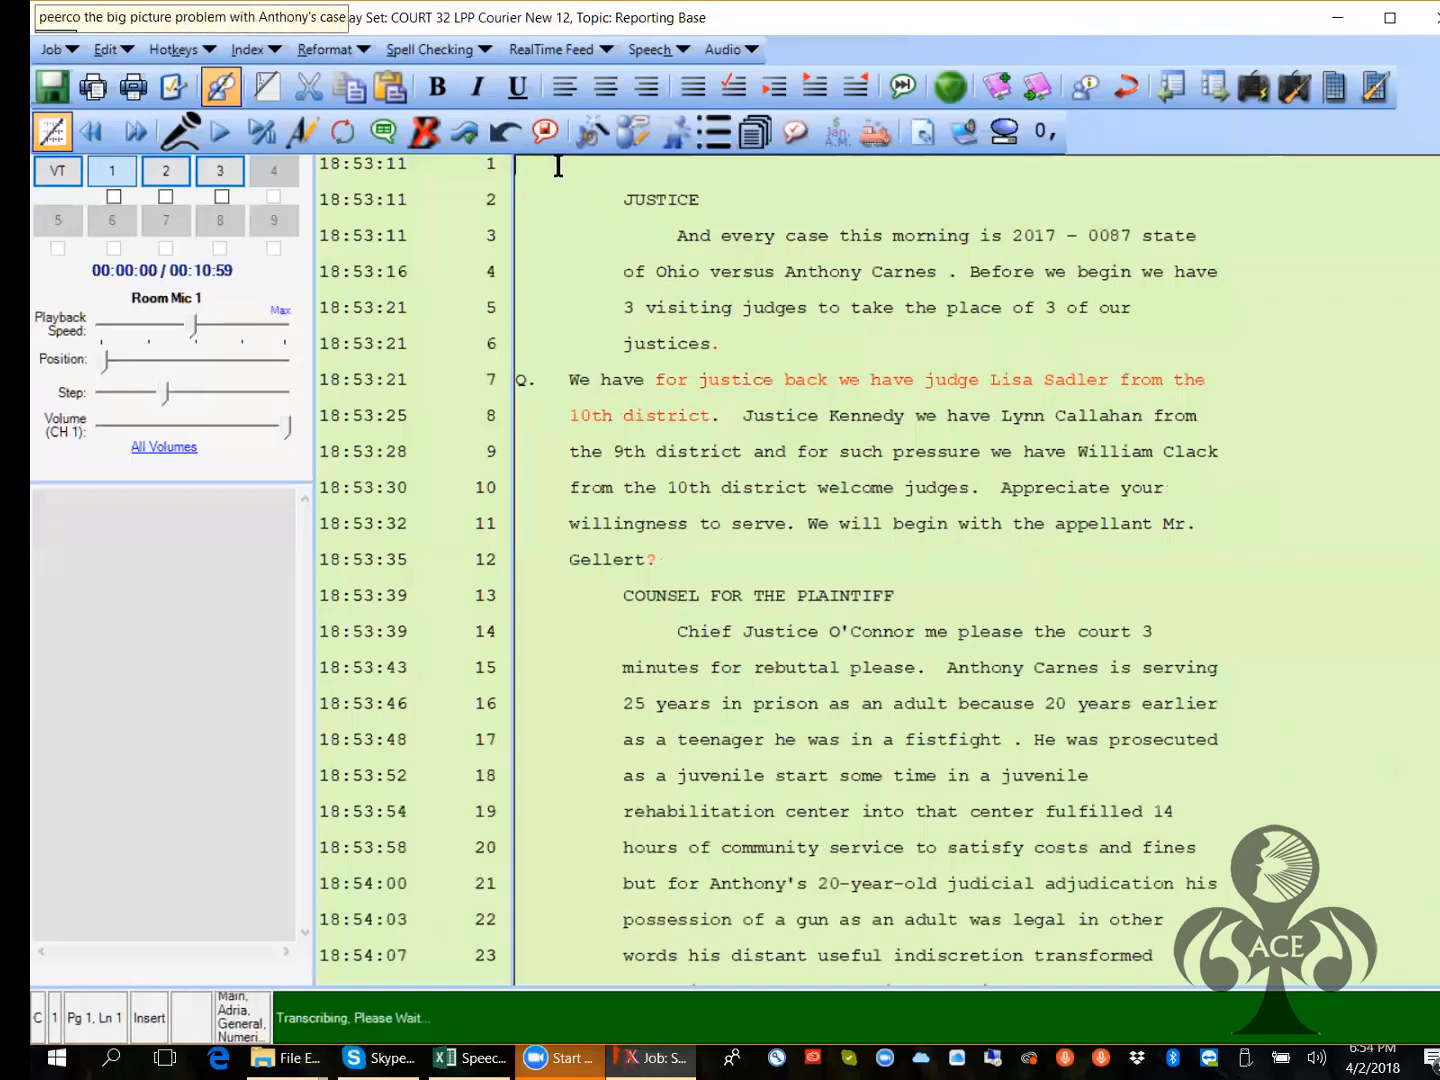
key("Delete")
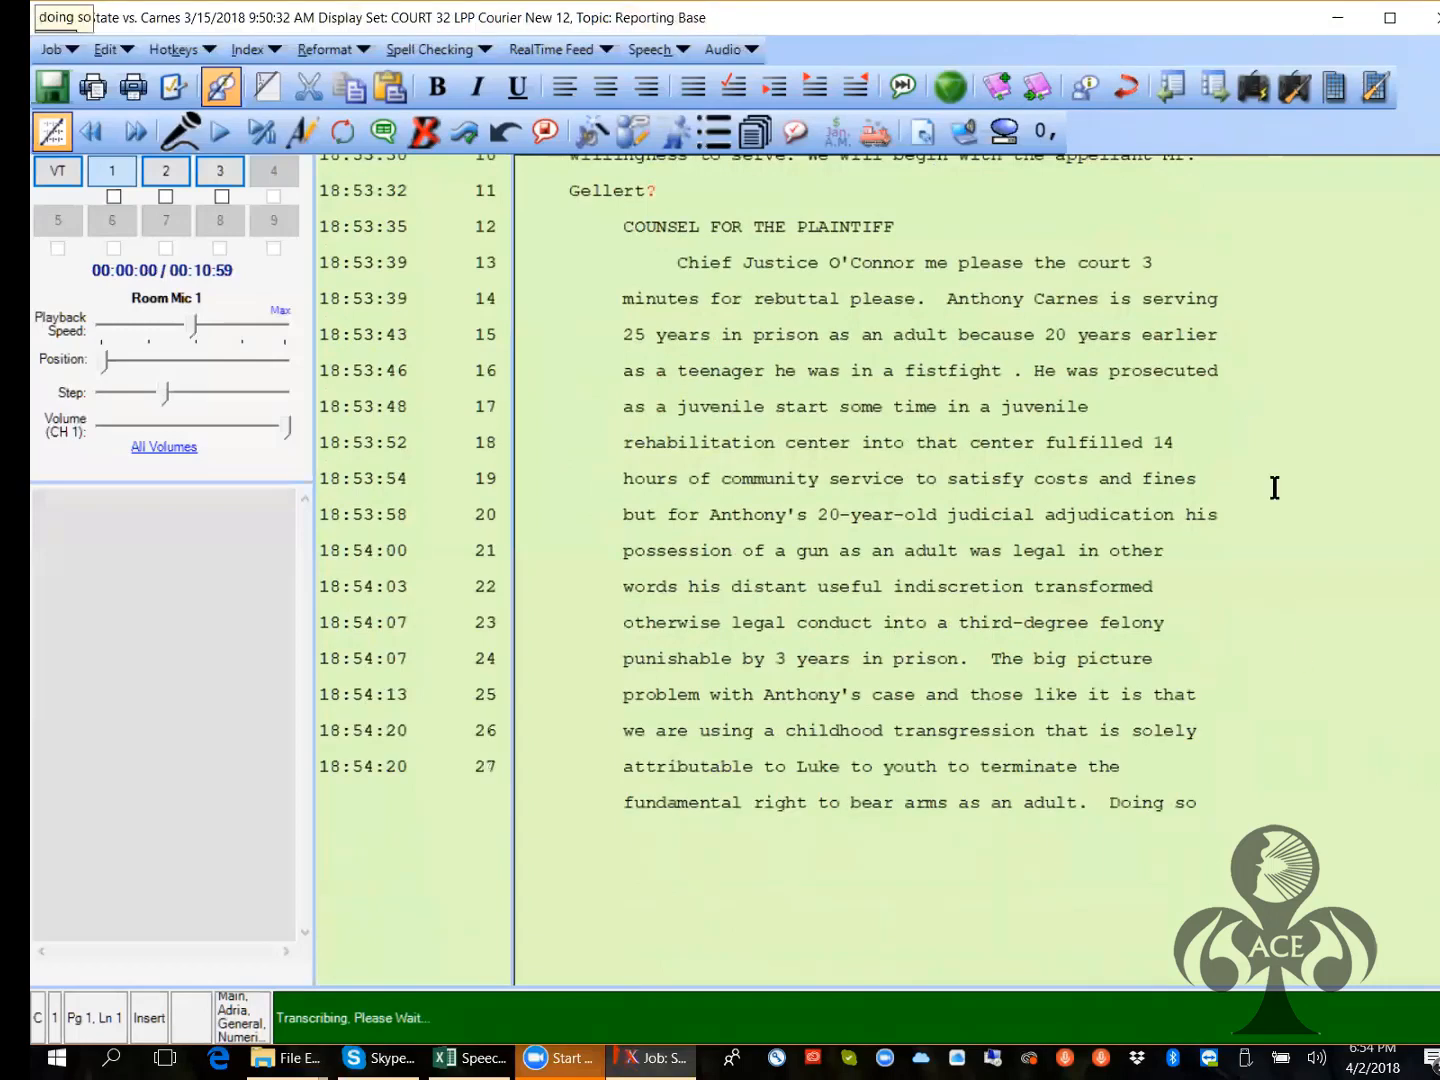
Remove the stray spaces before the periods after "fistfight" and after the case name in line 3
left_click(1014, 370)
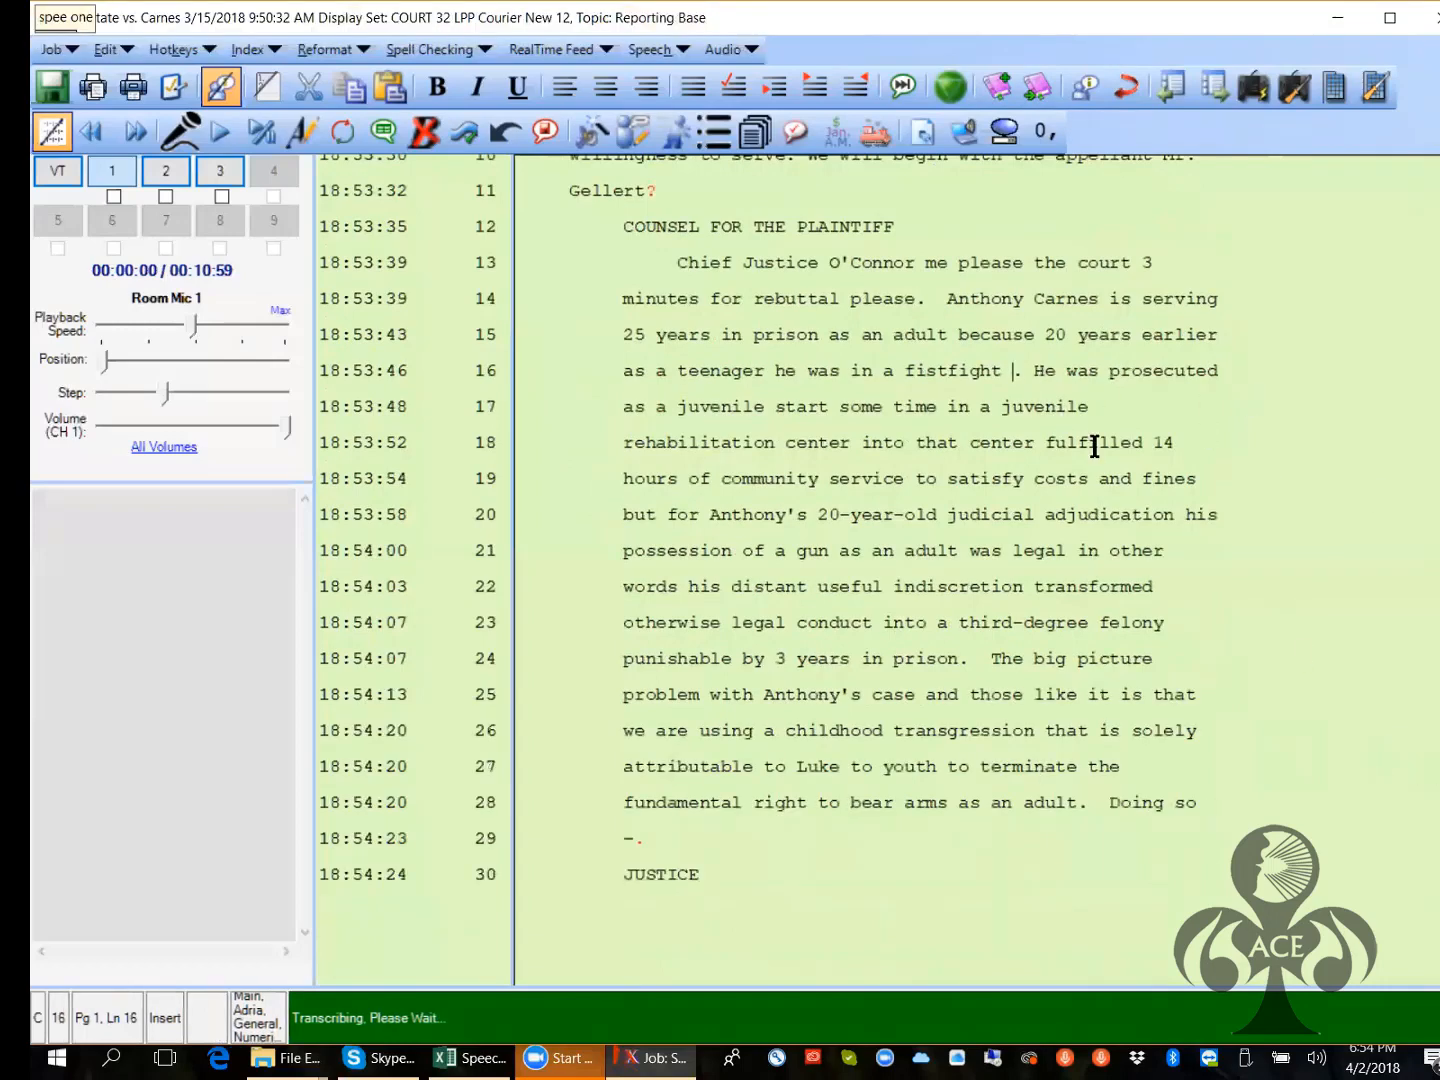
key("BackSpace")
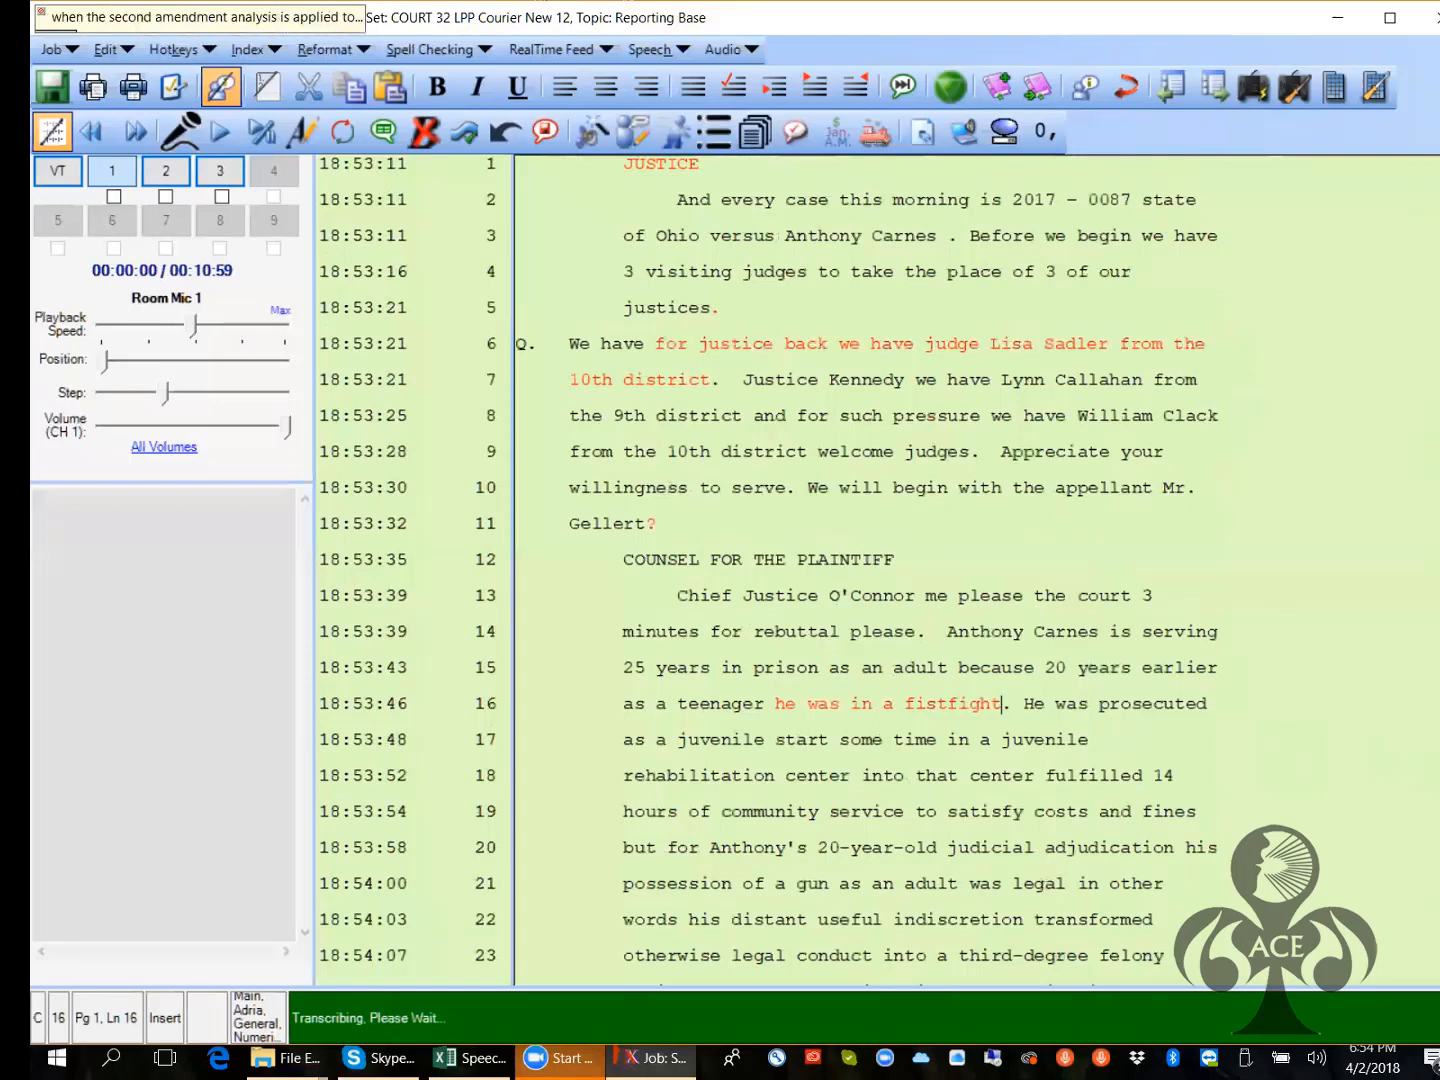
left_click(948, 236)
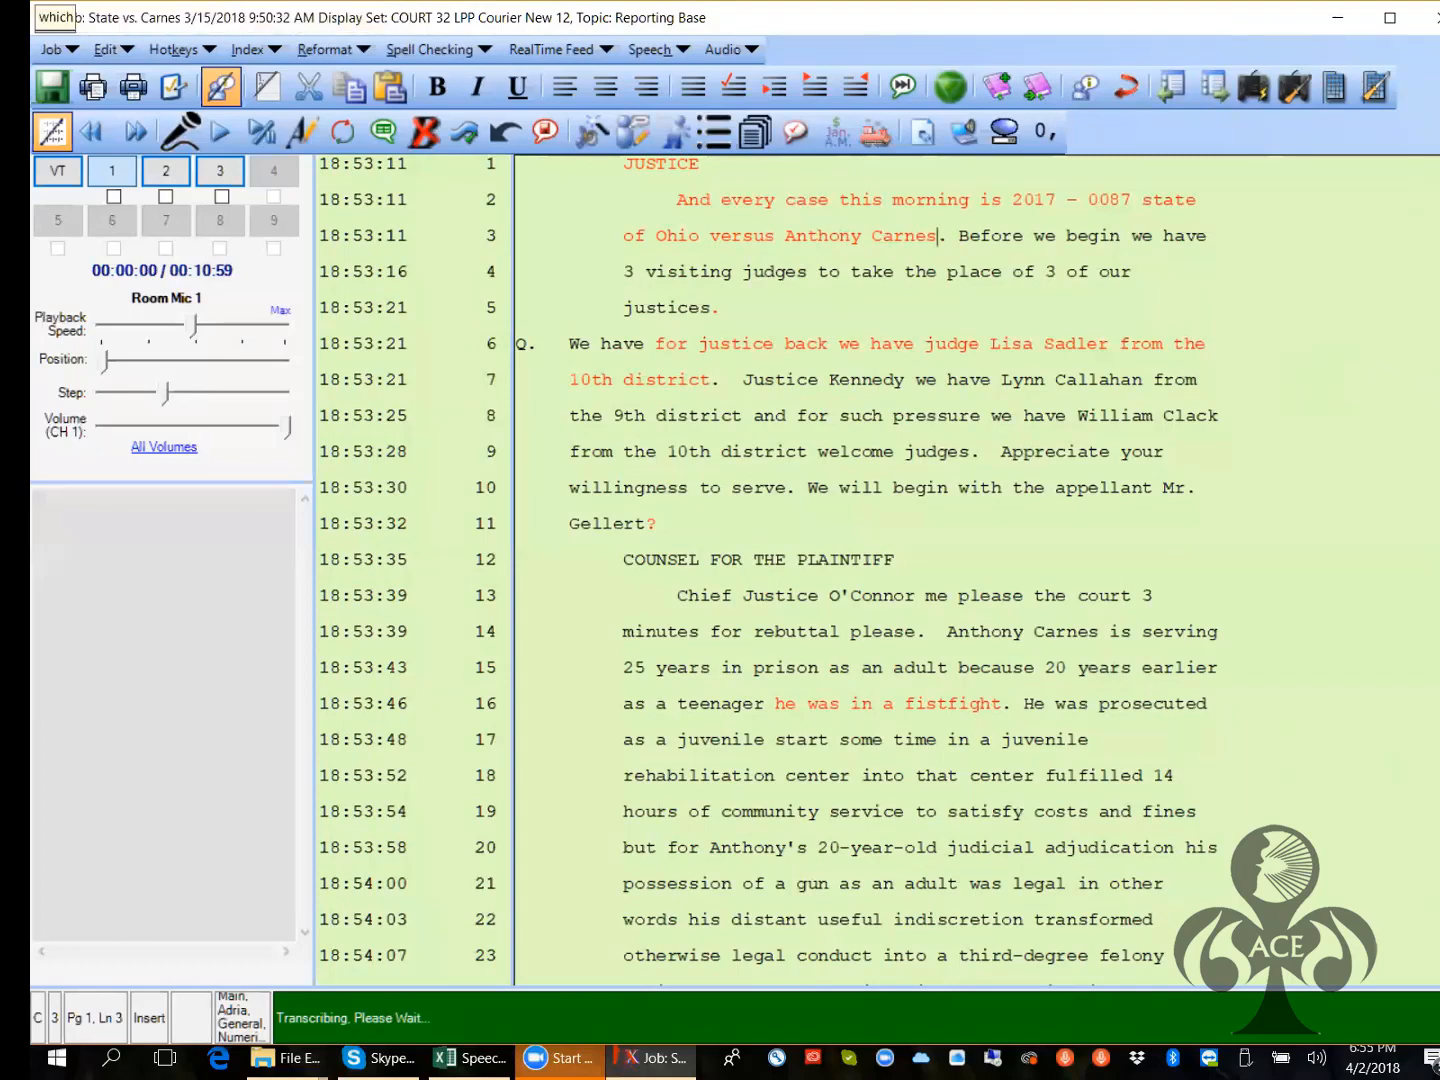
Acknowledge the completed transcription, save the transcript text, and close the job while saving its voice data and speech files
scroll(870, 570, "down", 8)
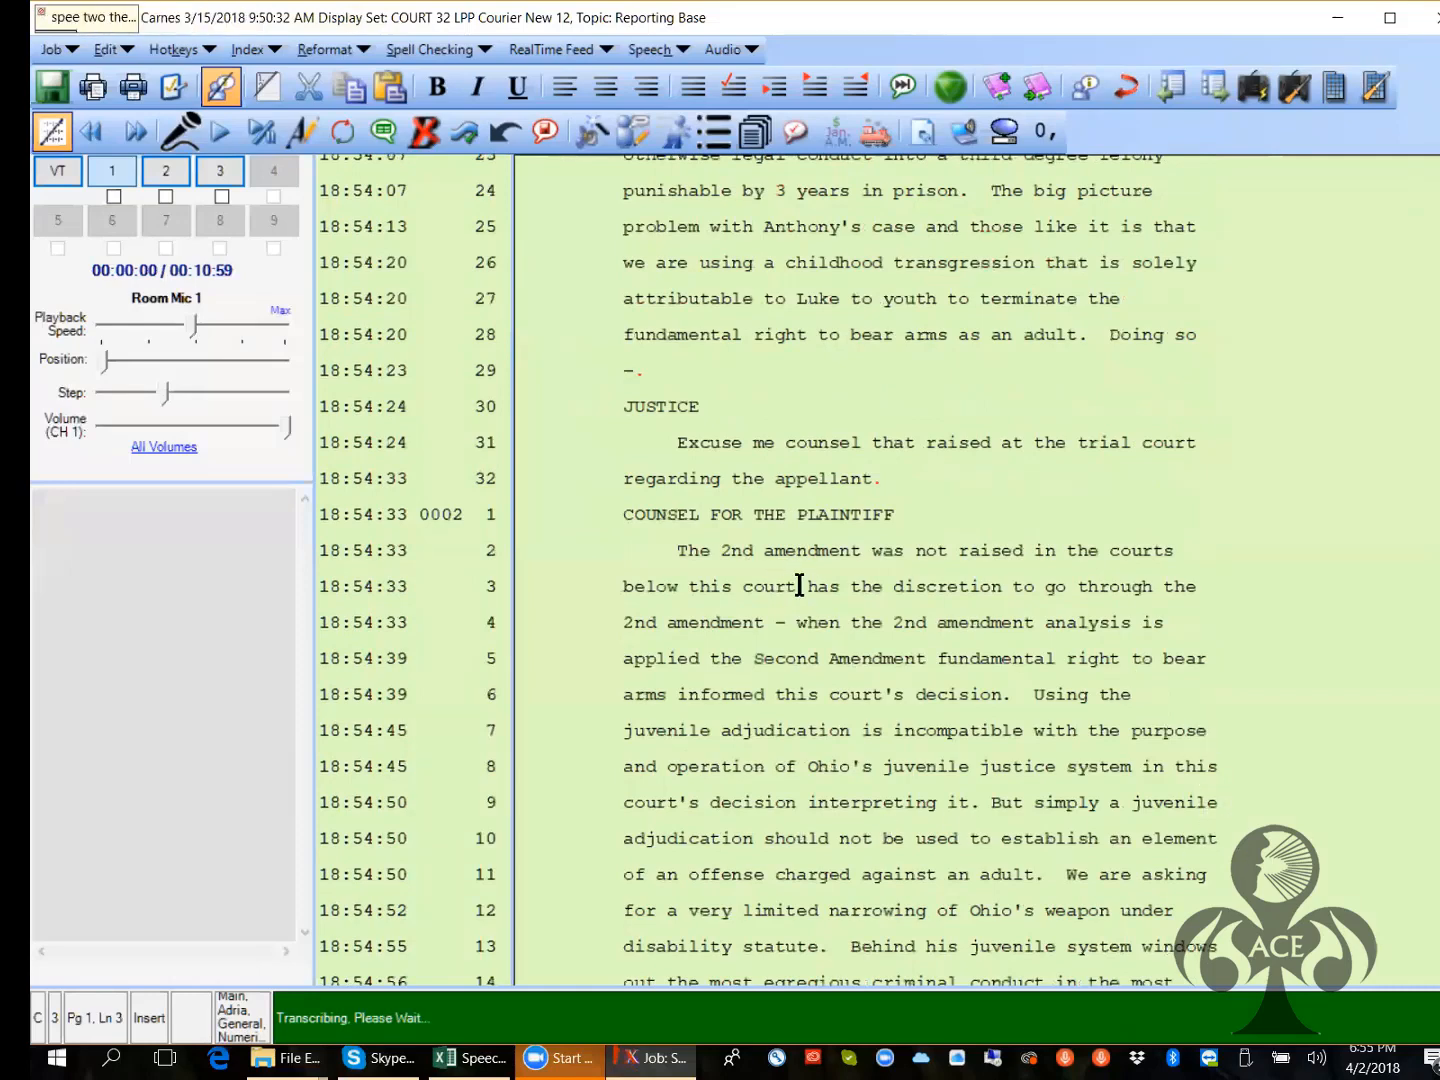
scroll(700, 465, "up", 7)
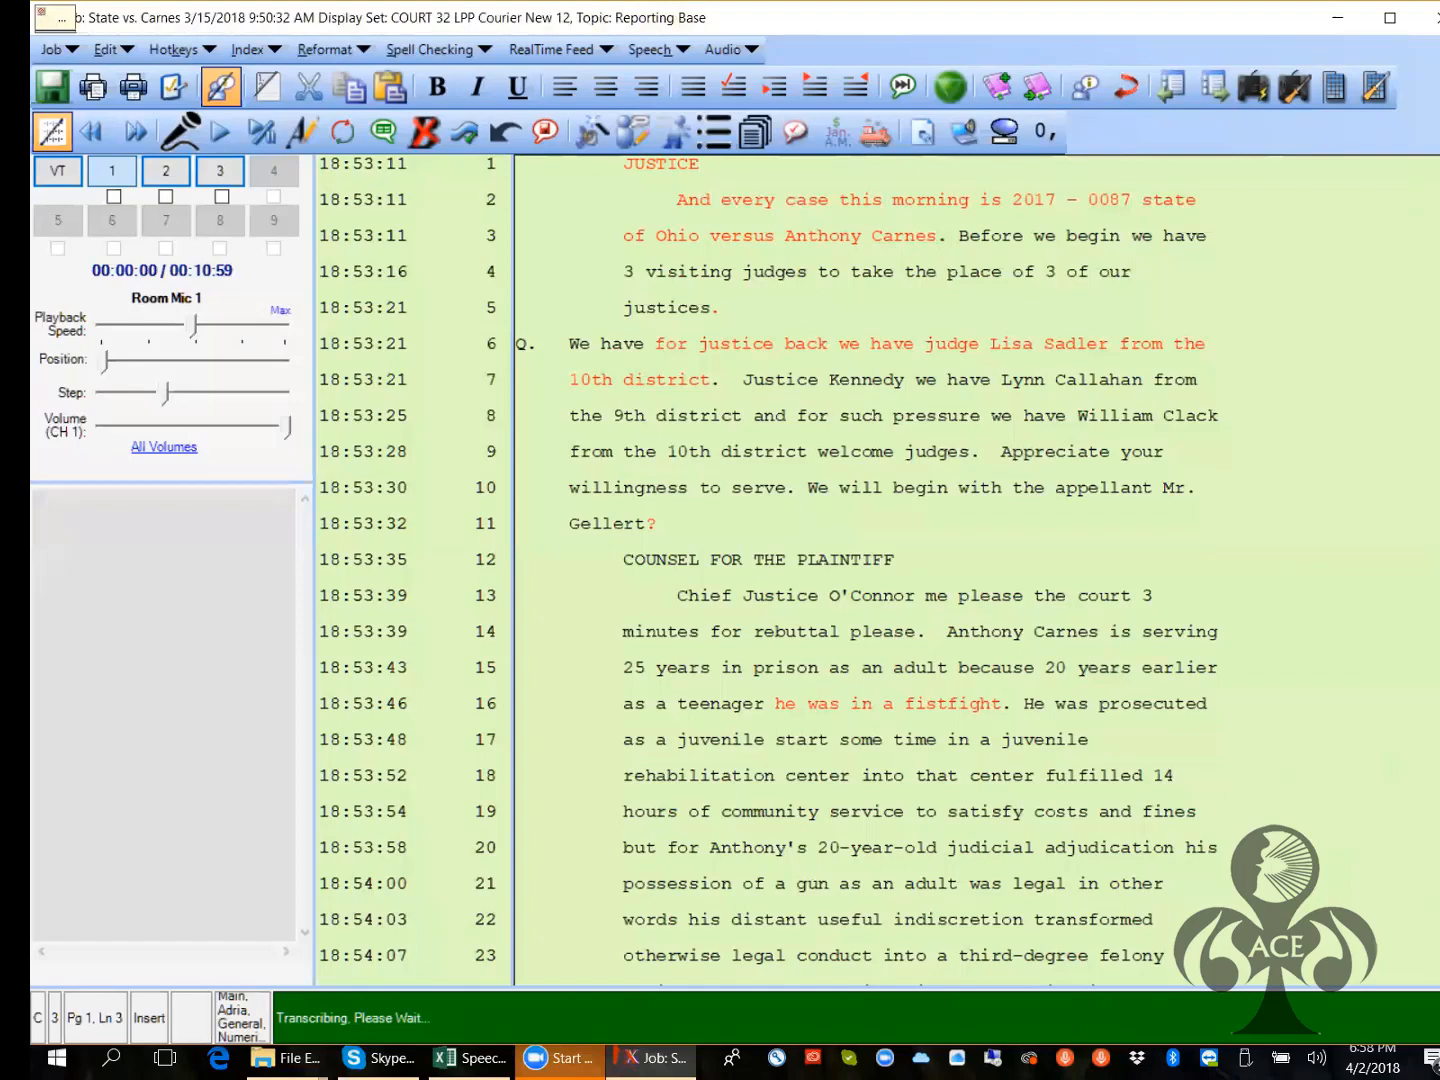
scroll(869, 570, "down", 20)
scroll(868, 570, "down", 20)
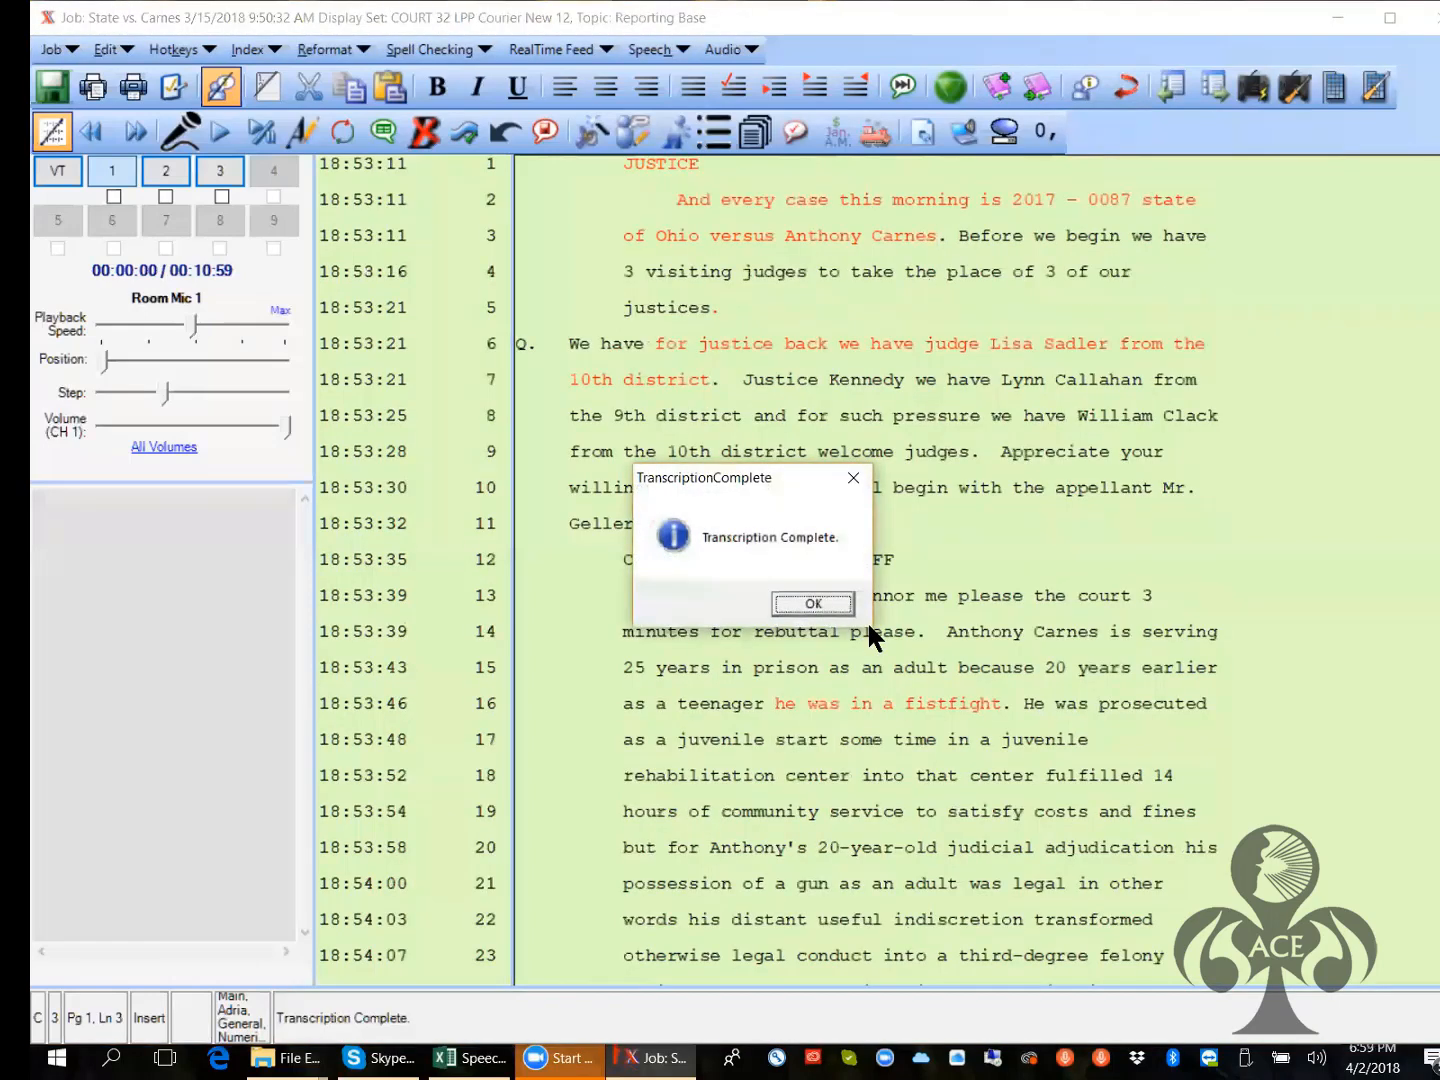
left_click(814, 604)
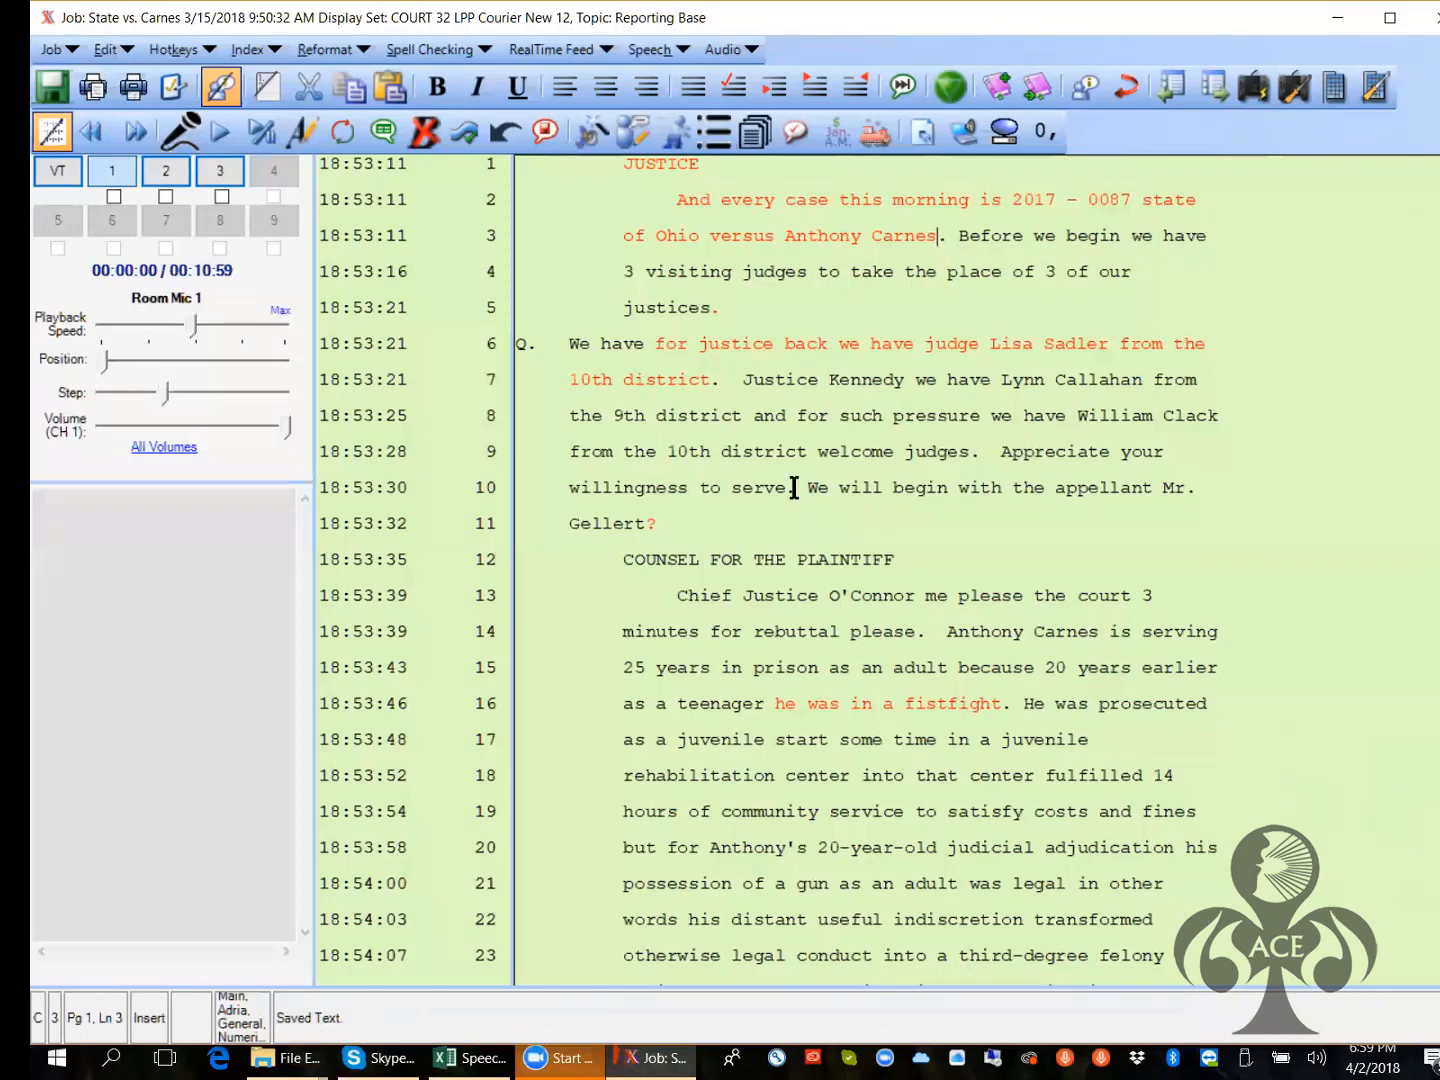
left_click(56, 84)
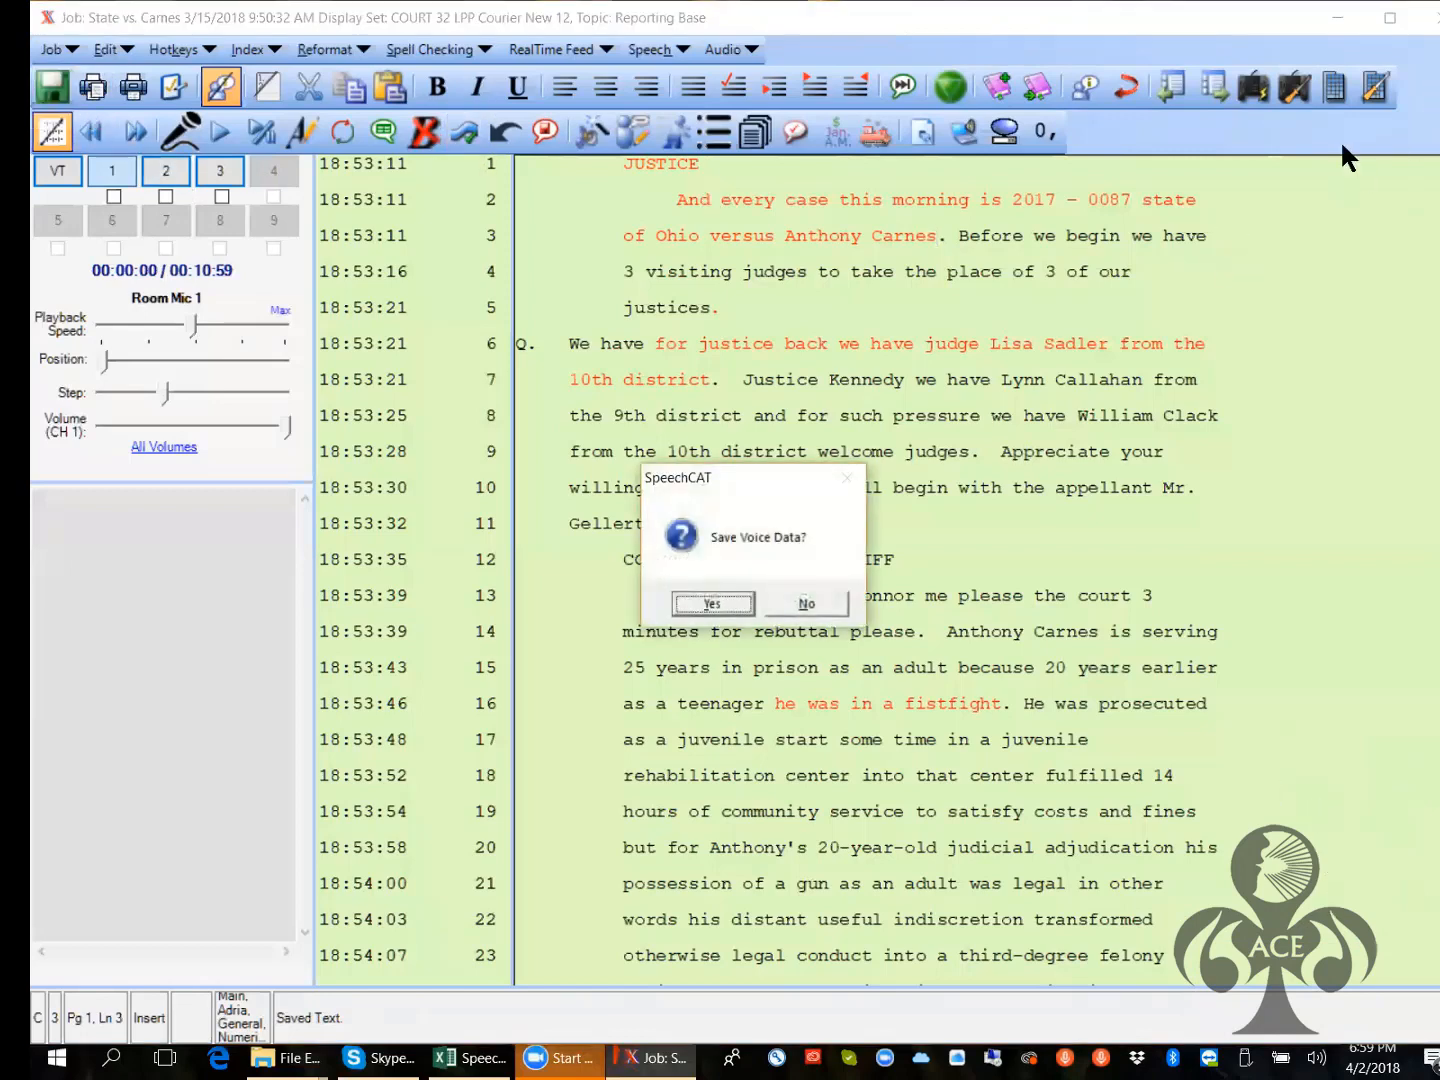
left_click(702, 599)
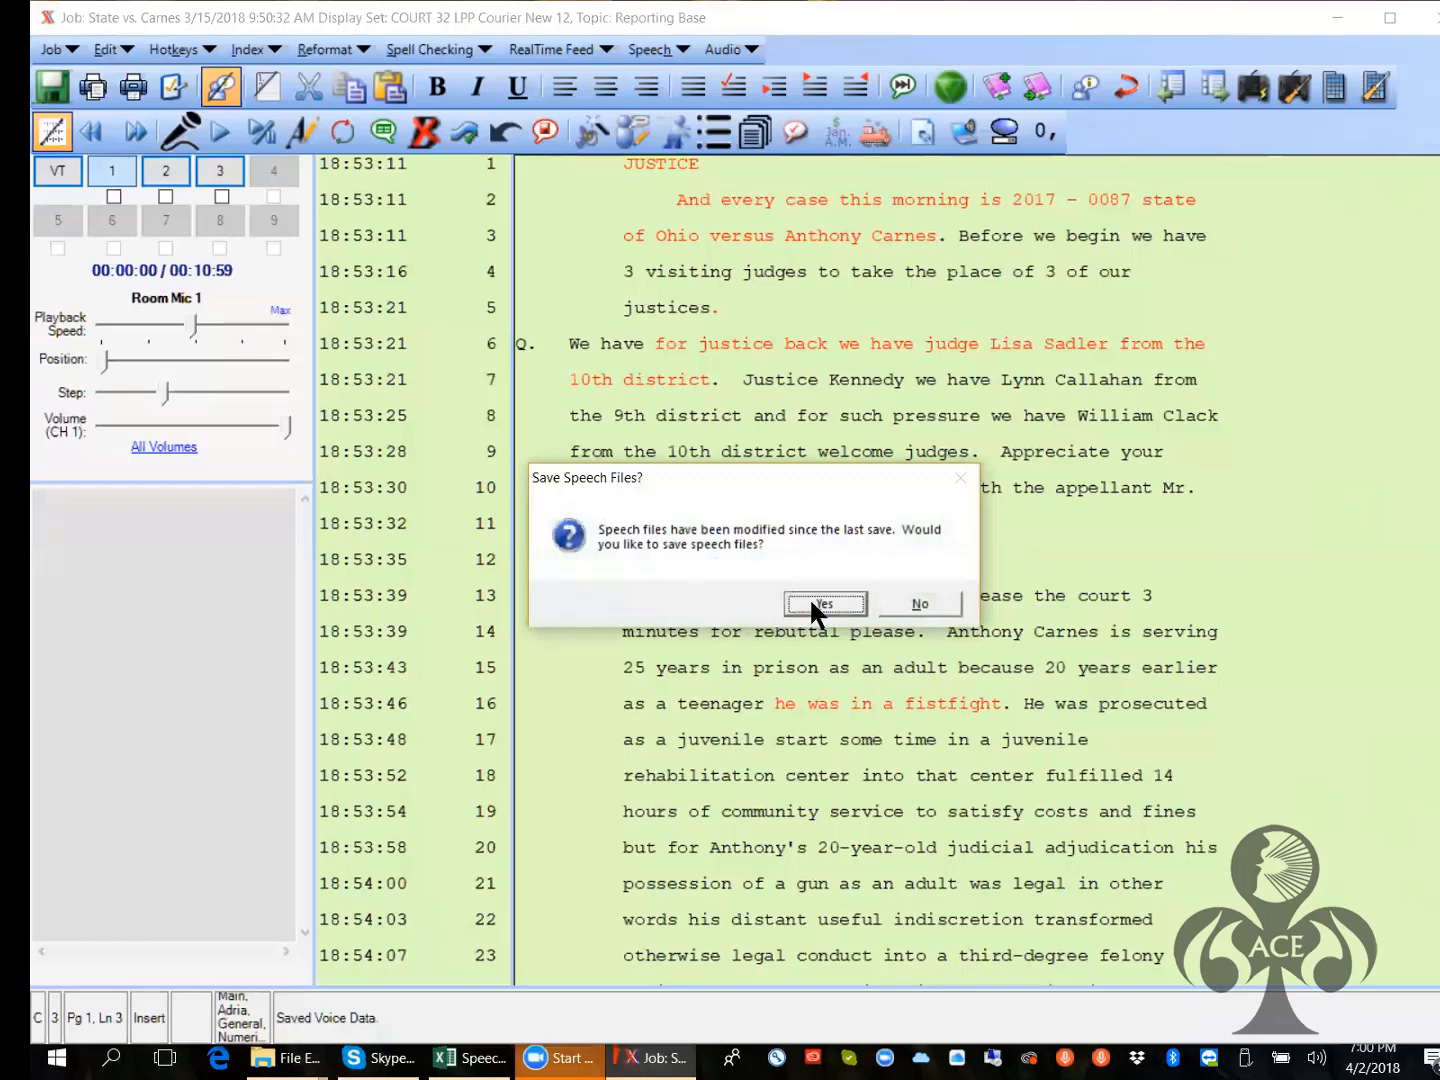
left_click(823, 603)
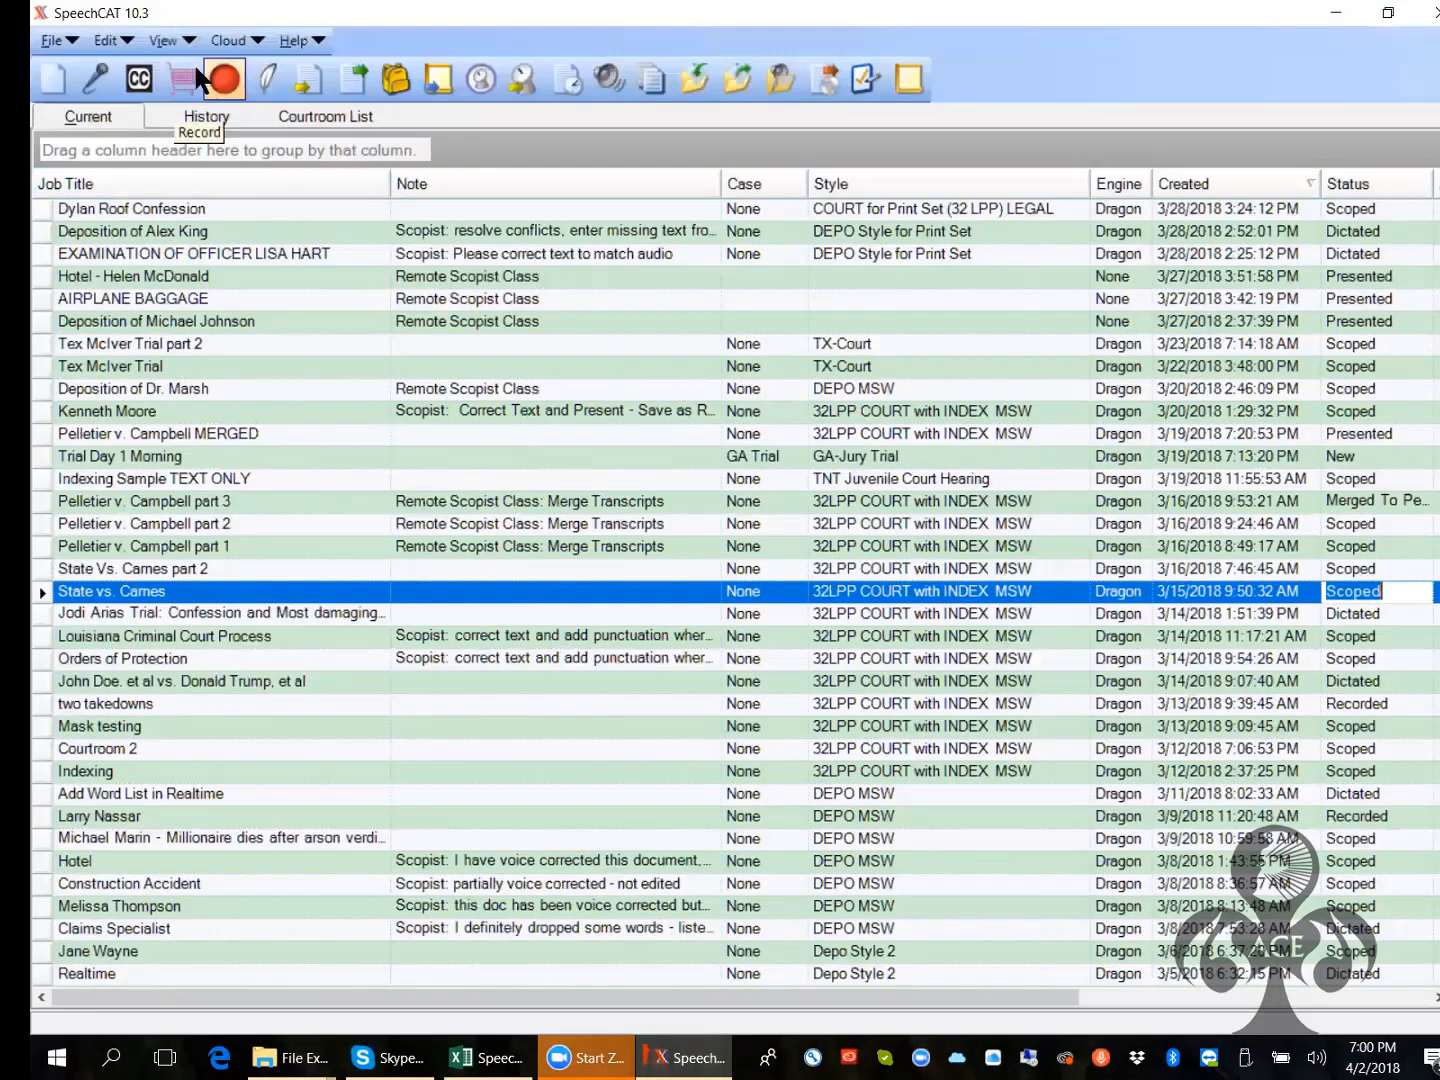
Reopen the job's Show Files window and widen Rich Text in Dictations and the NameWithExtension and Description columns in Sound Files
left_click(166, 38)
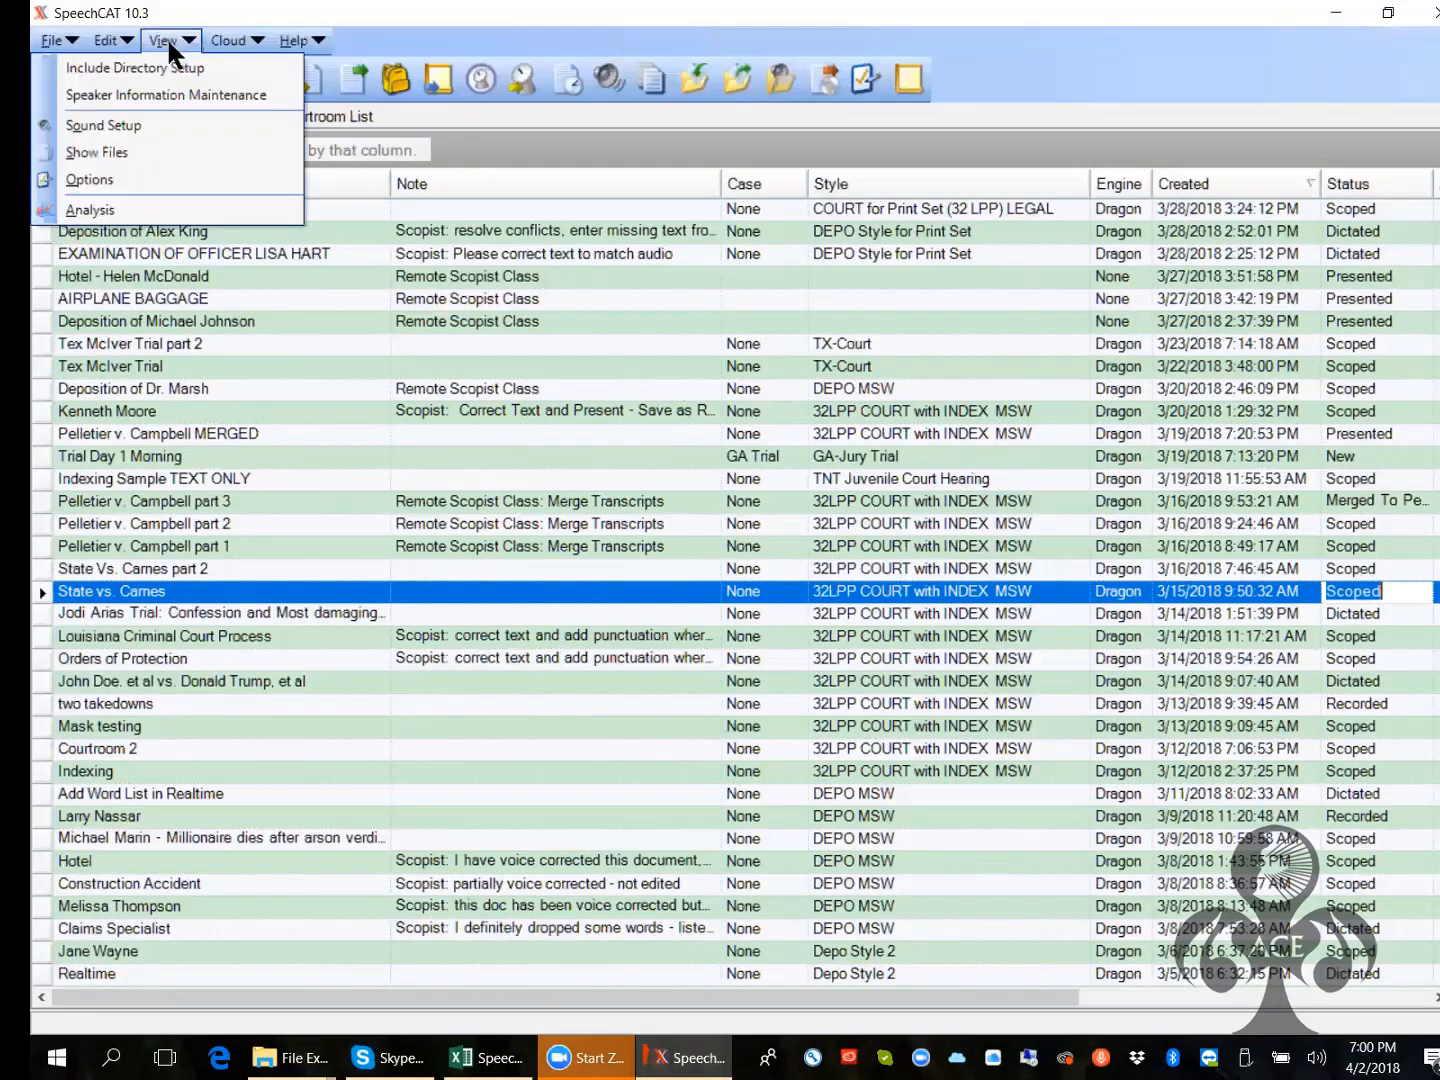
left_click(154, 146)
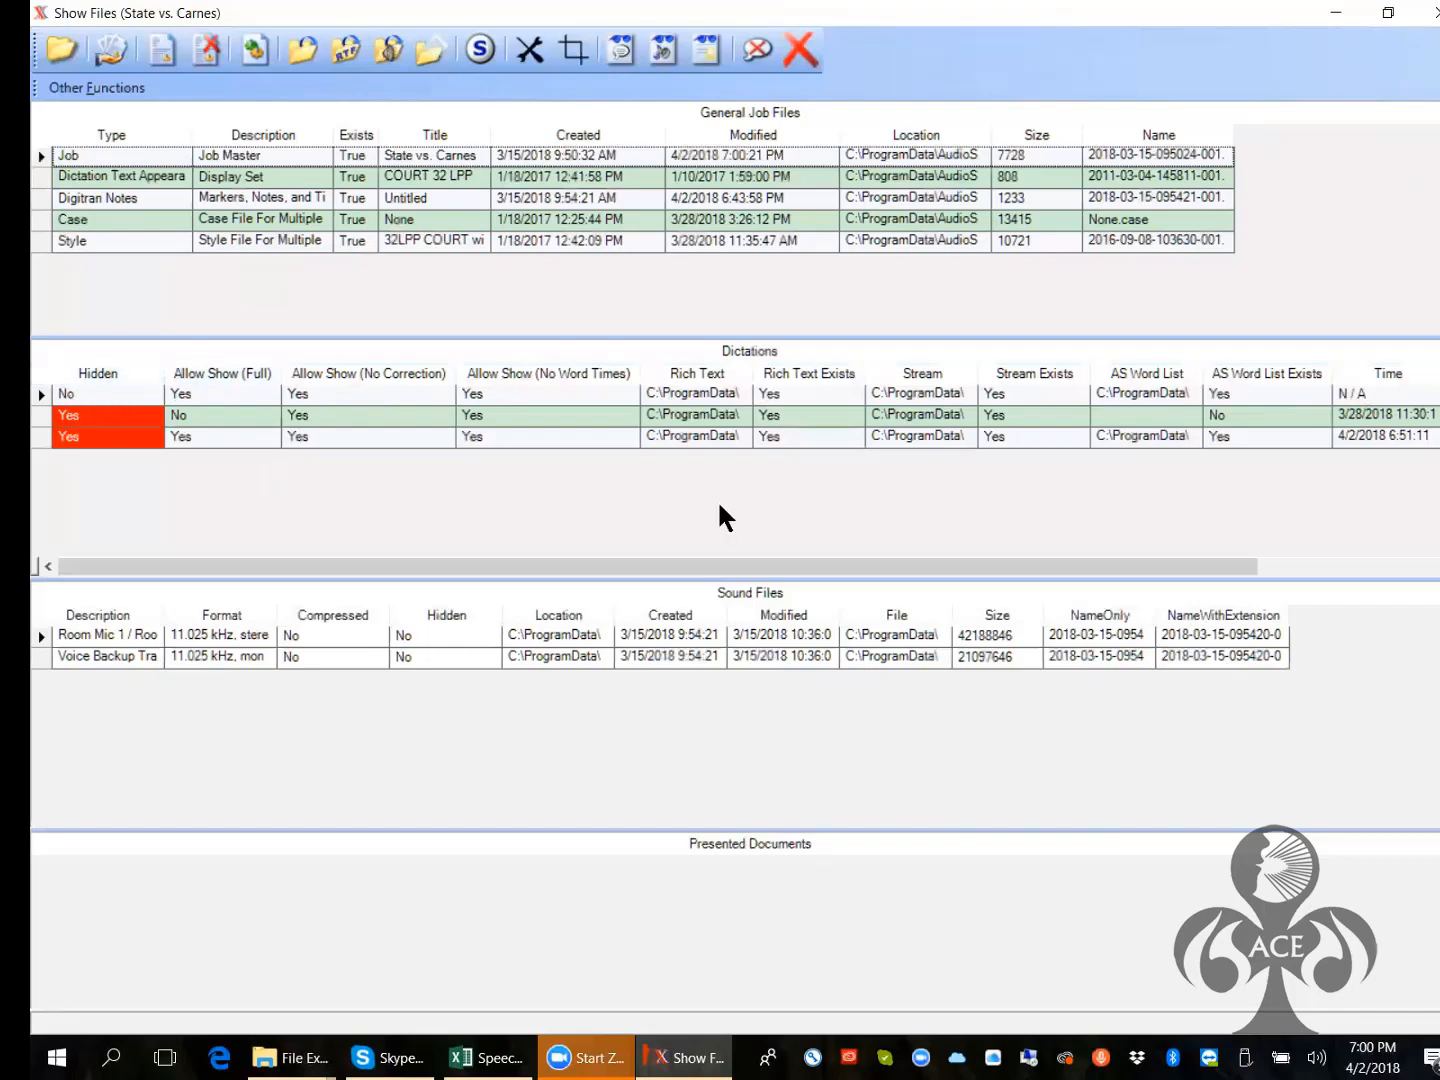
left_click_drag(675, 566, 880, 570)
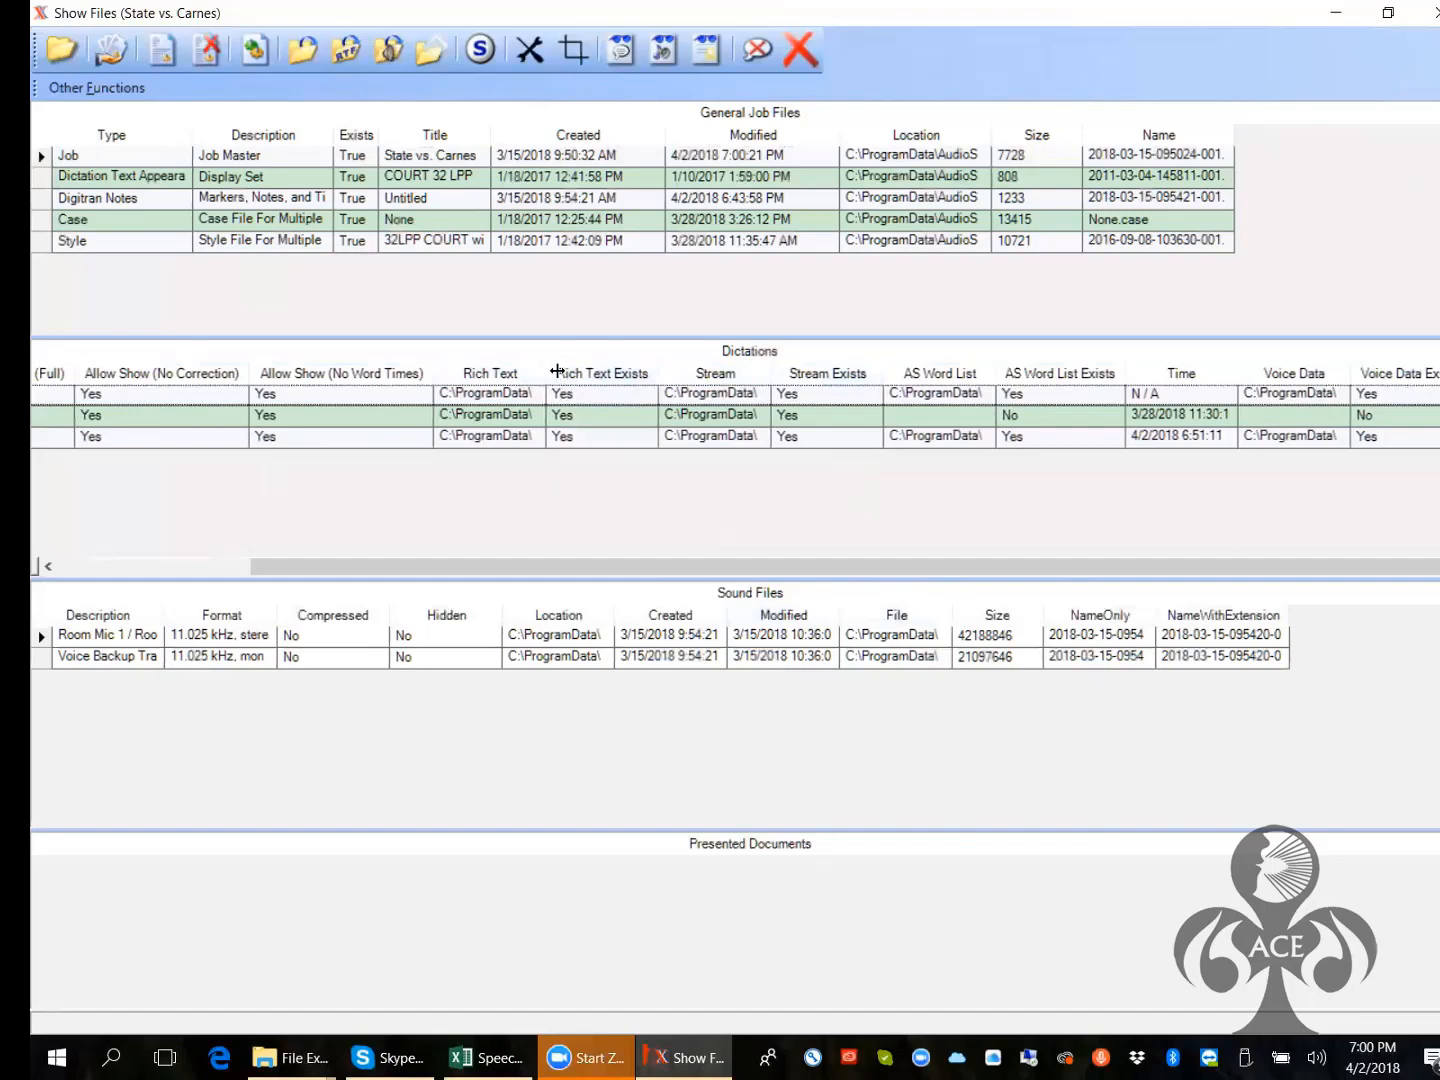
left_click_drag(800, 378, 914, 374)
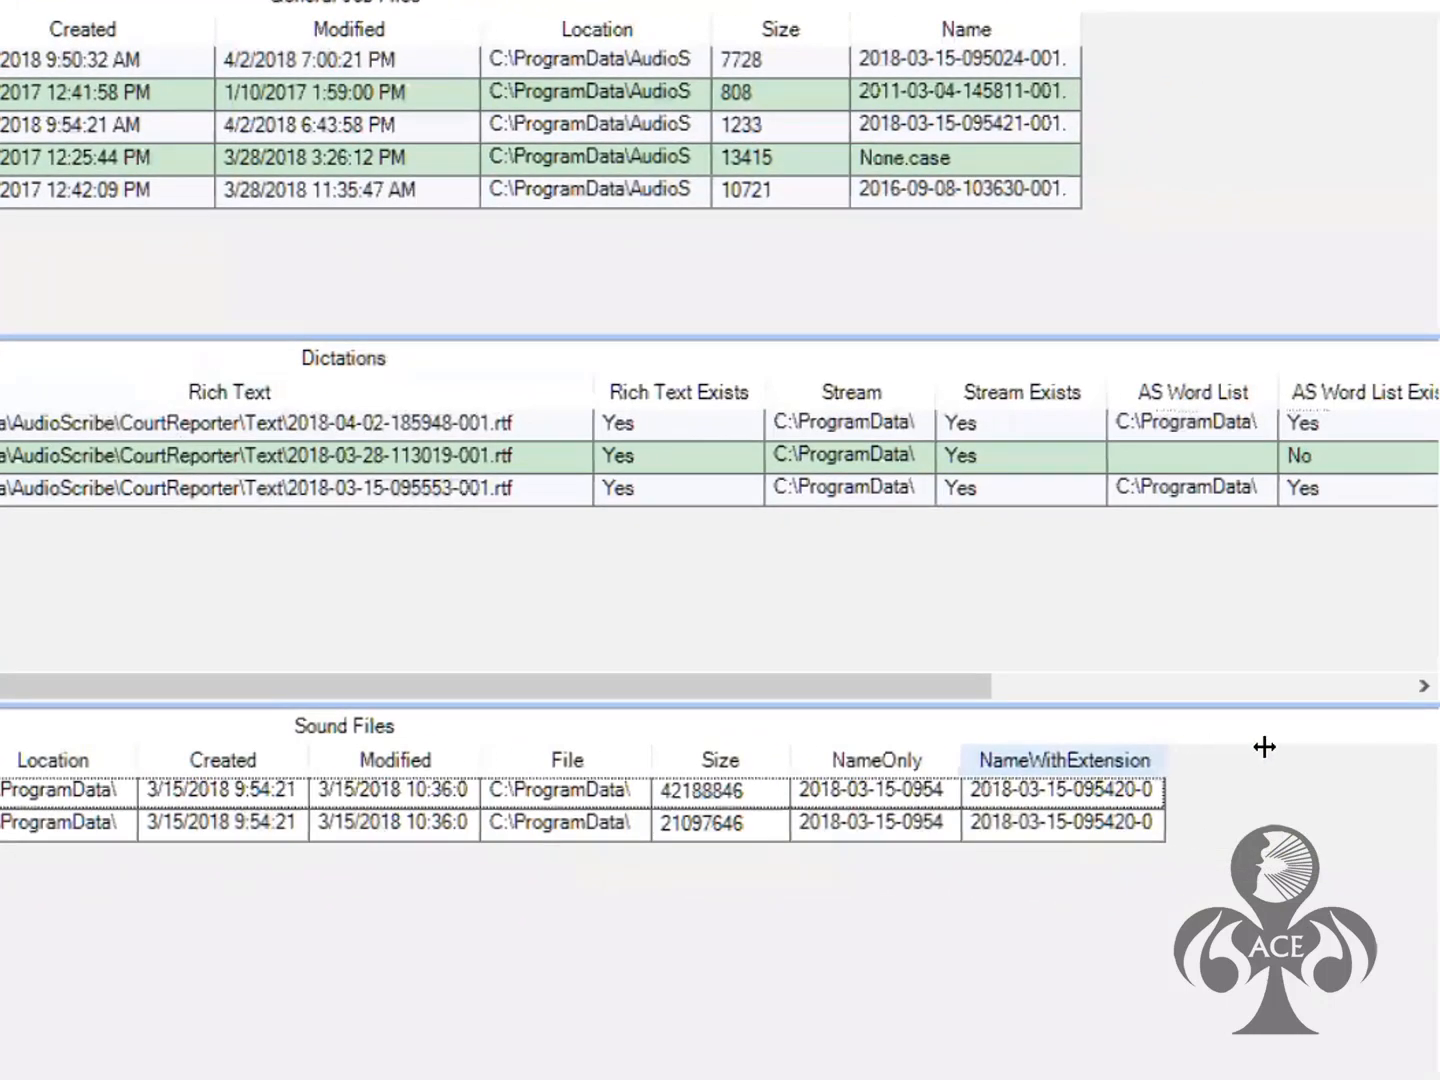
left_click_drag(1301, 744, 1304, 744)
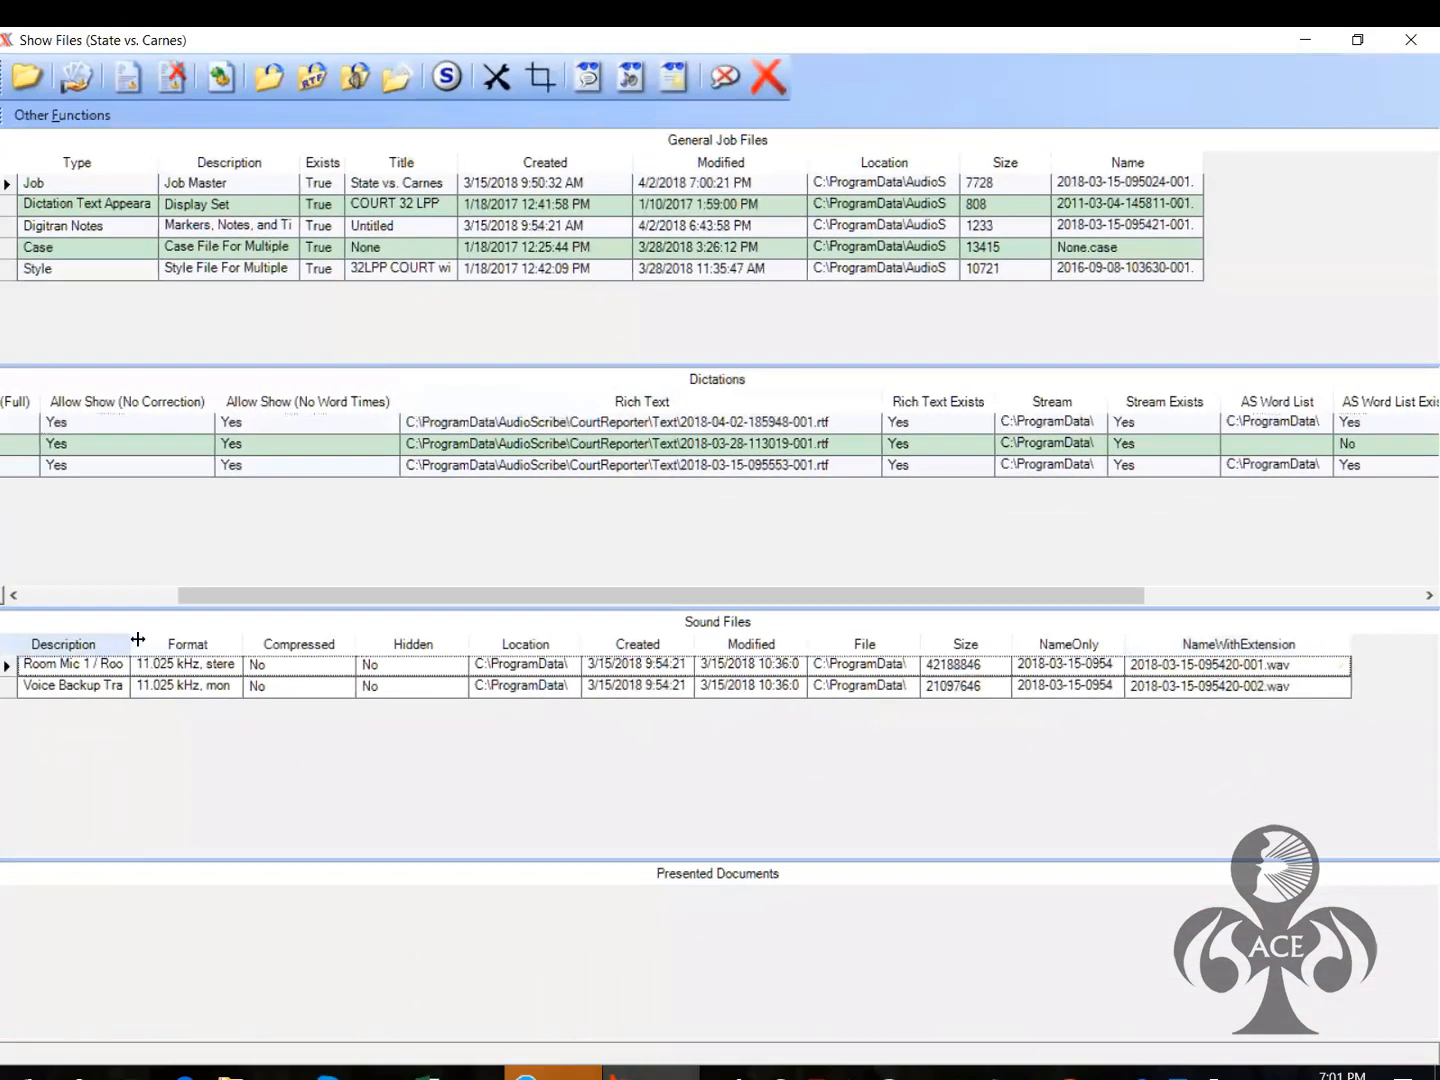
left_click_drag(139, 639, 175, 640)
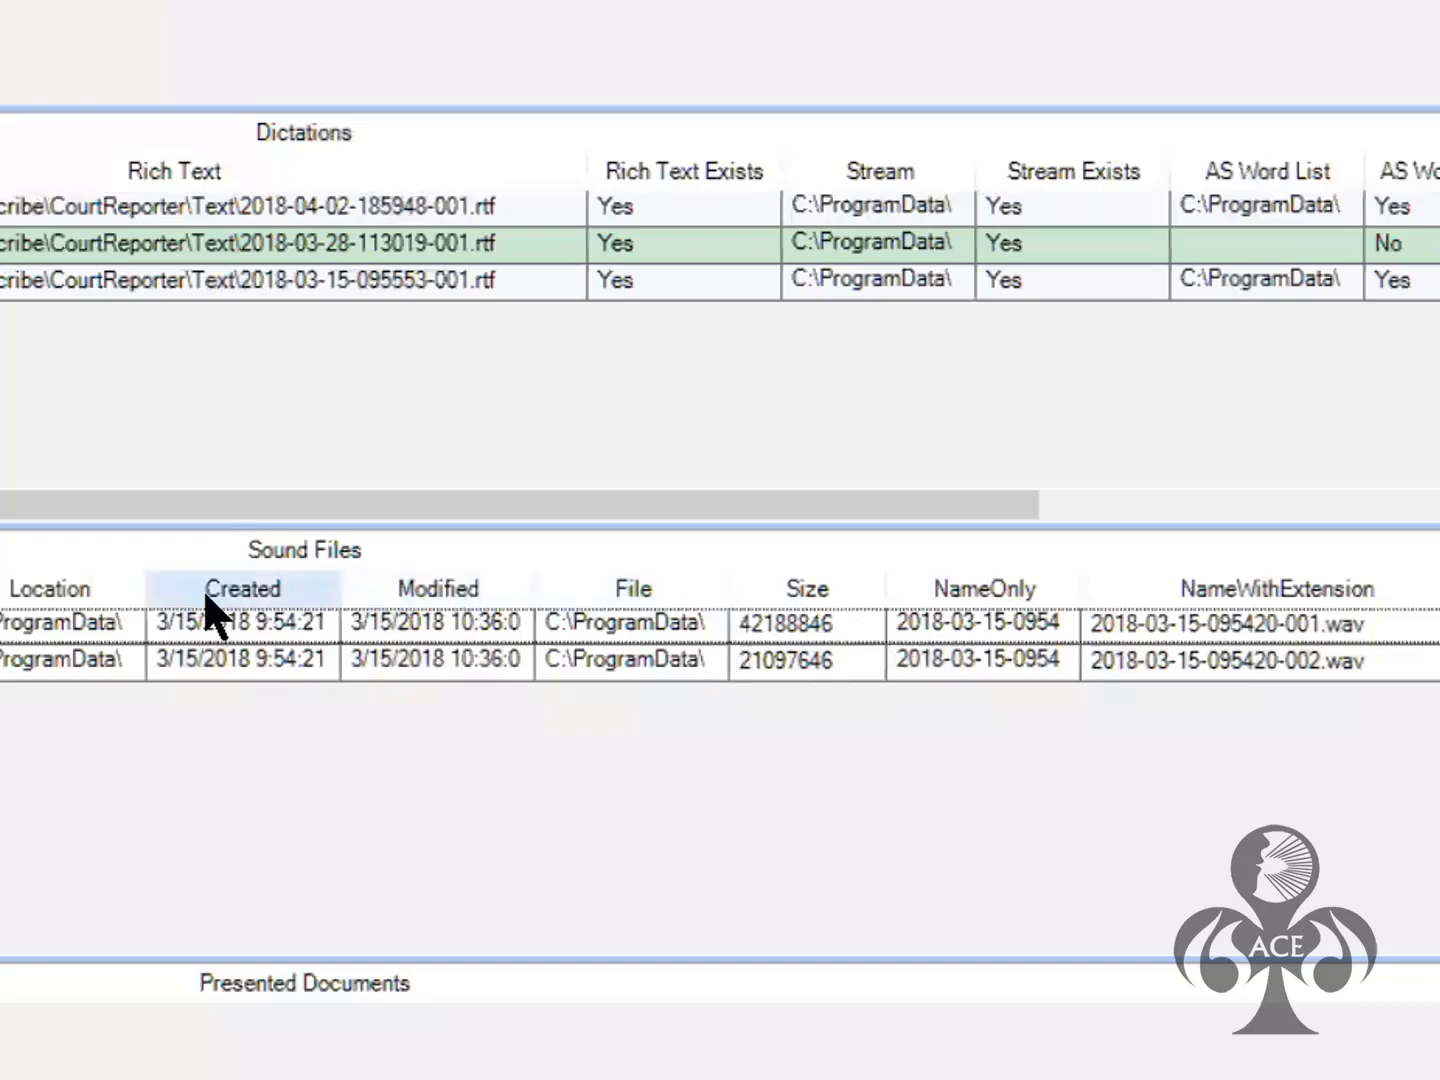
Widen the Location column in Sound Files to fit the full folder path, and review the remaining Sound Files and Dictations columns
left_click_drag(155, 585, 716, 599)
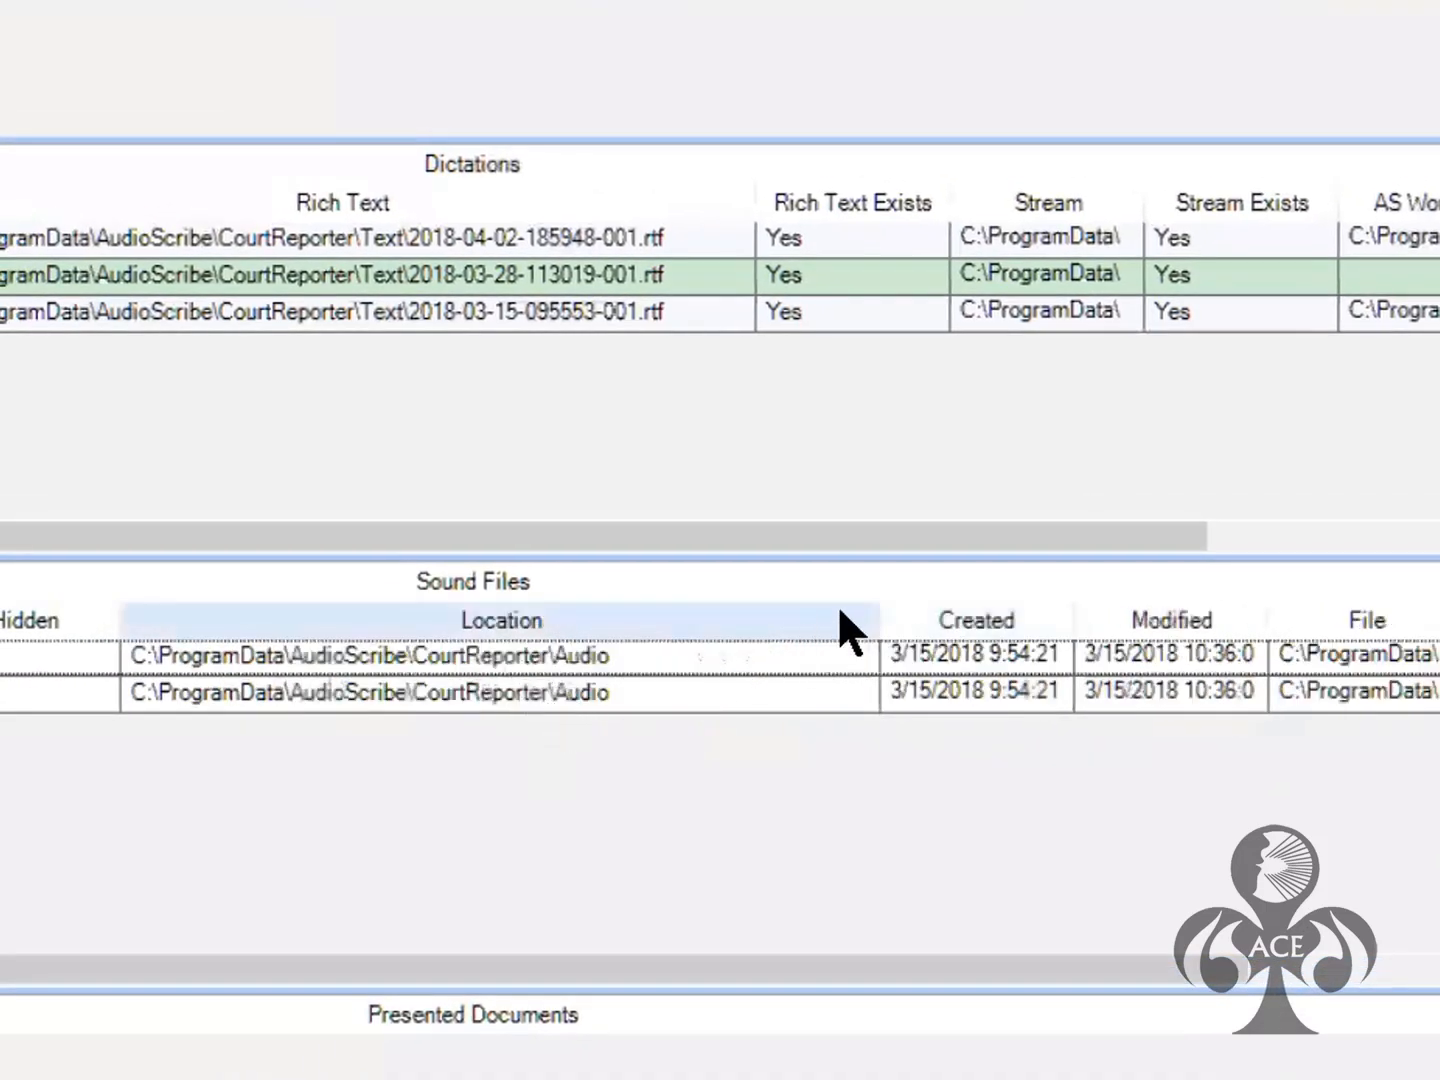
left_click_drag(880, 621, 644, 624)
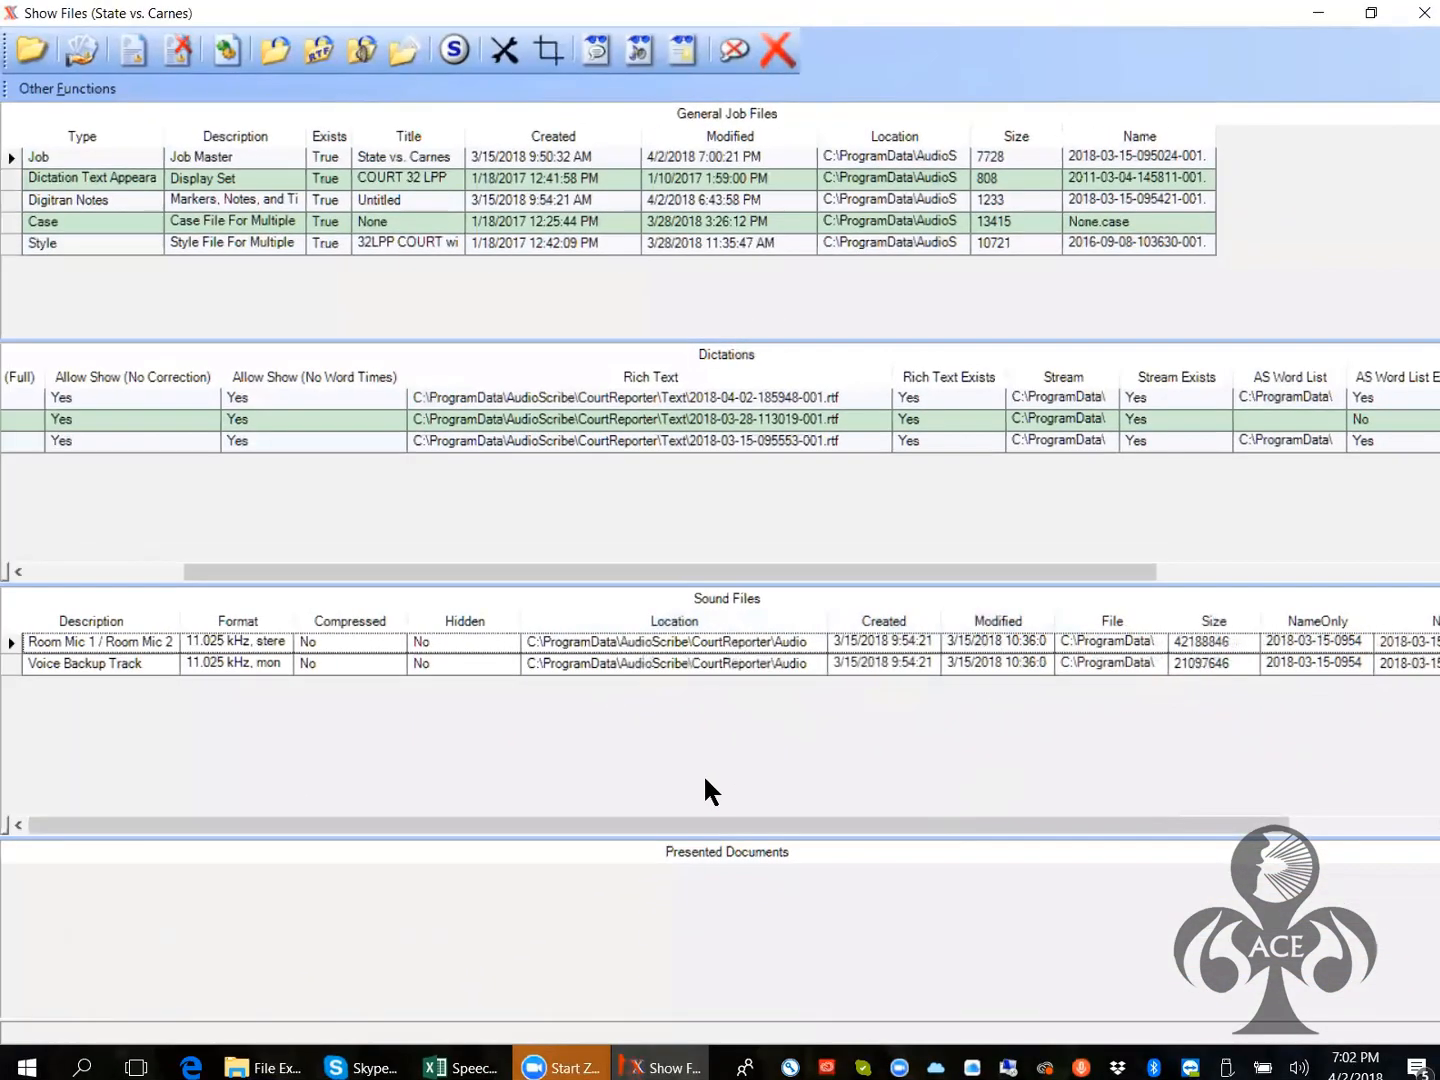
left_click_drag(694, 822, 984, 818)
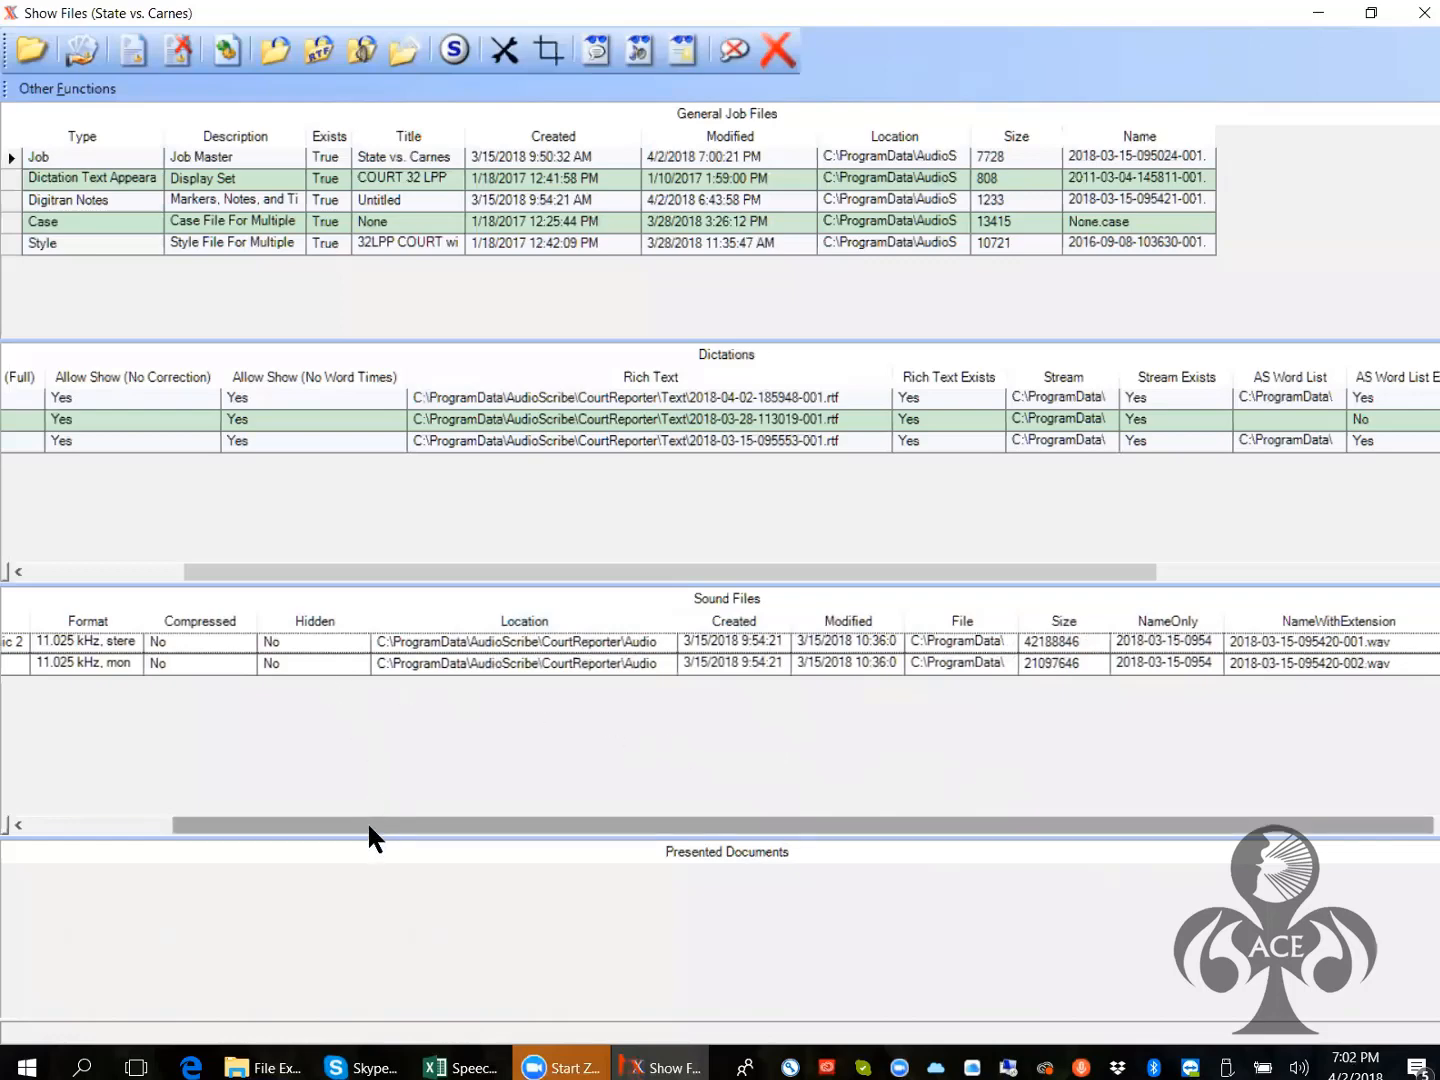
left_click_drag(367, 821, 176, 826)
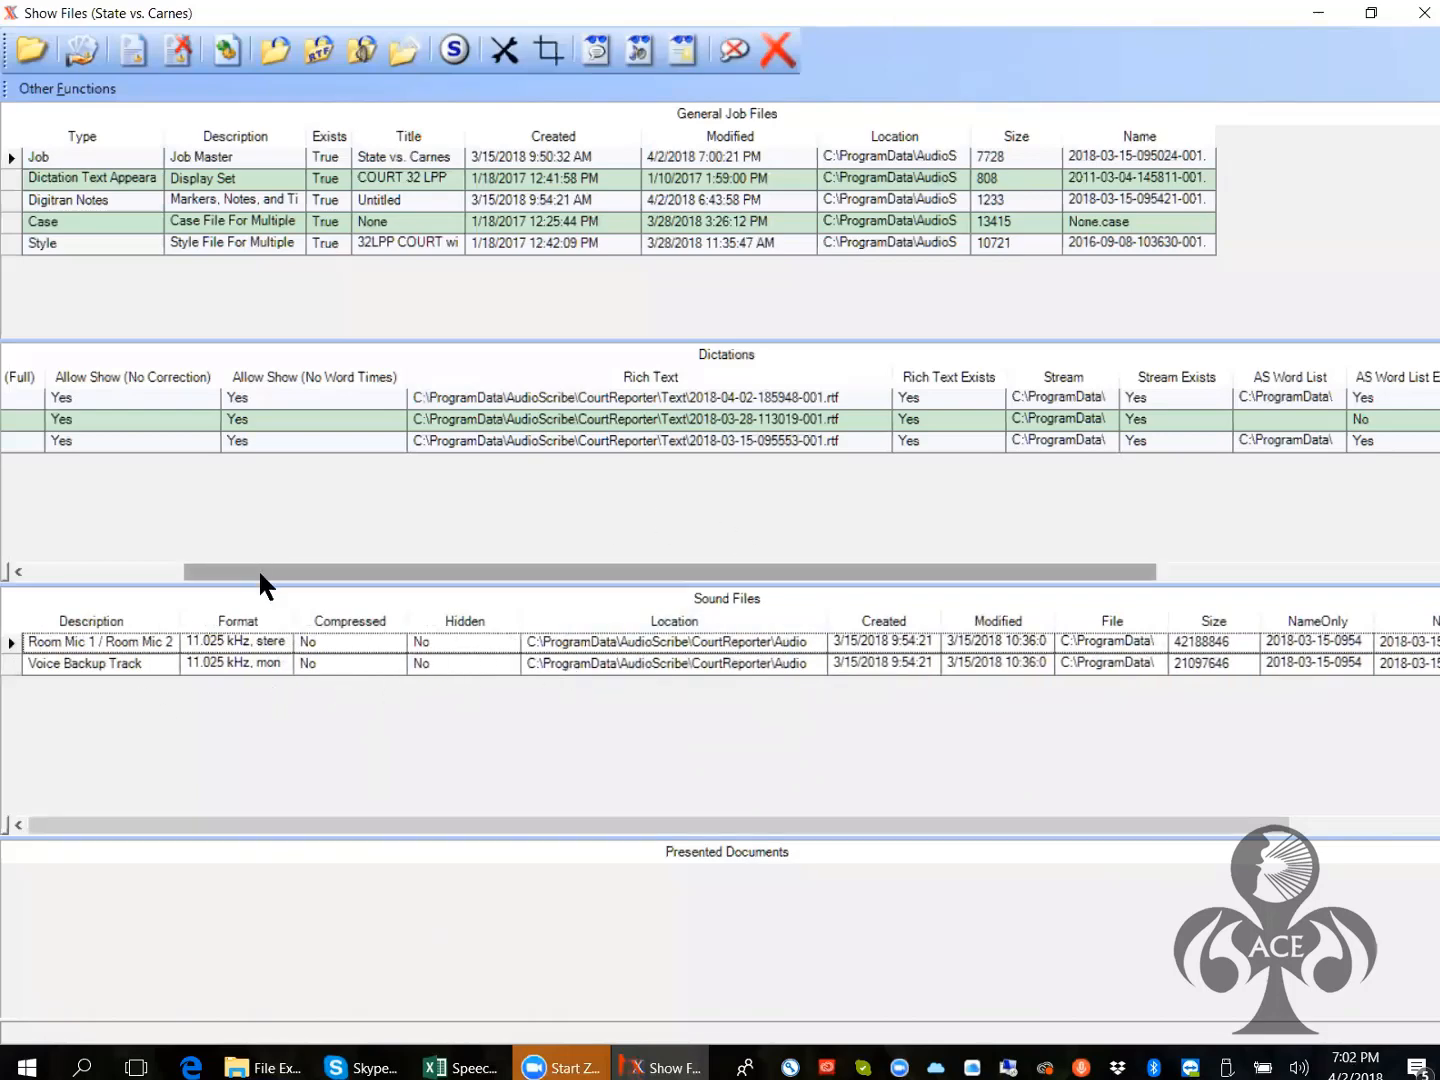
left_click_drag(258, 570, 34, 584)
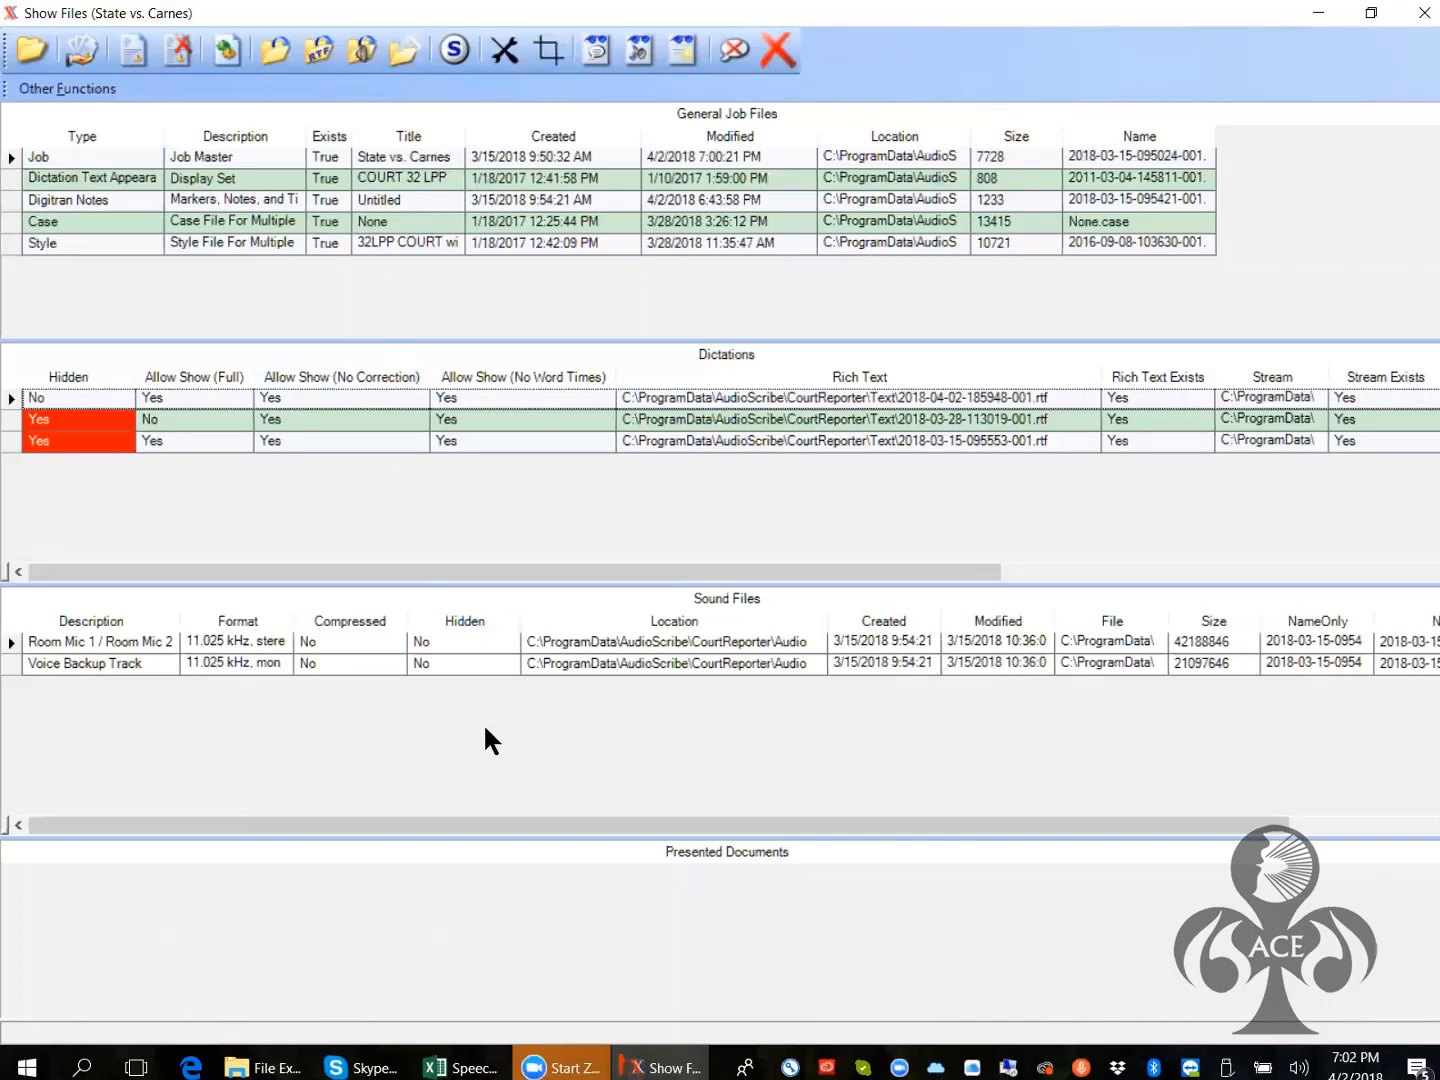
left_click(10, 398)
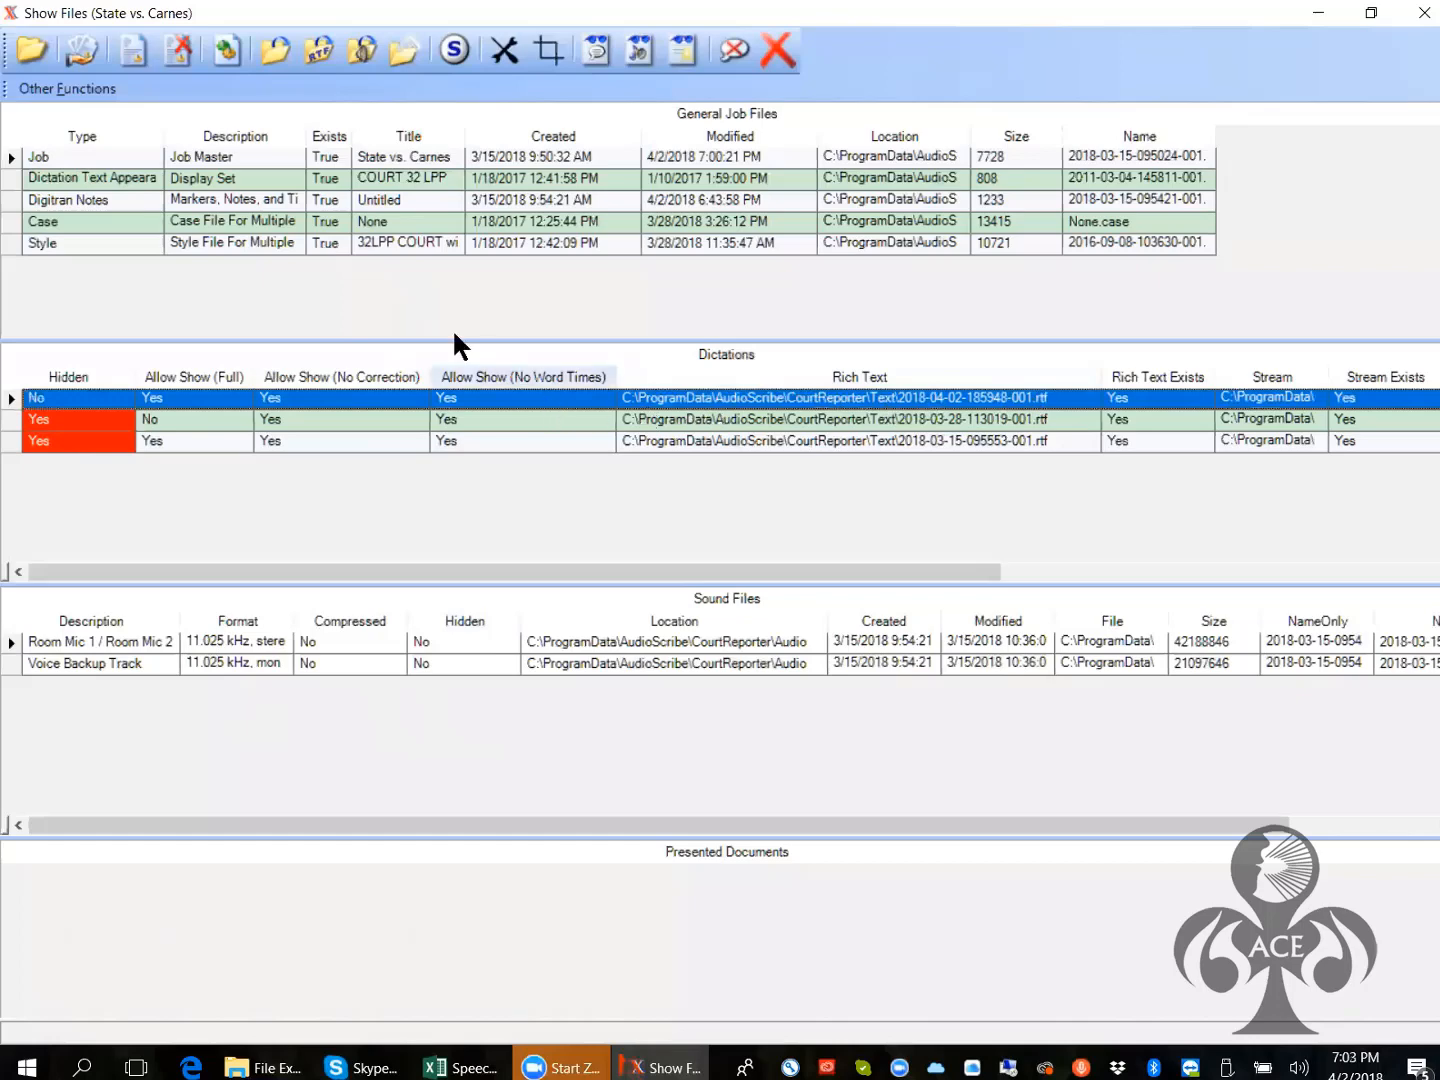
left_click(323, 47)
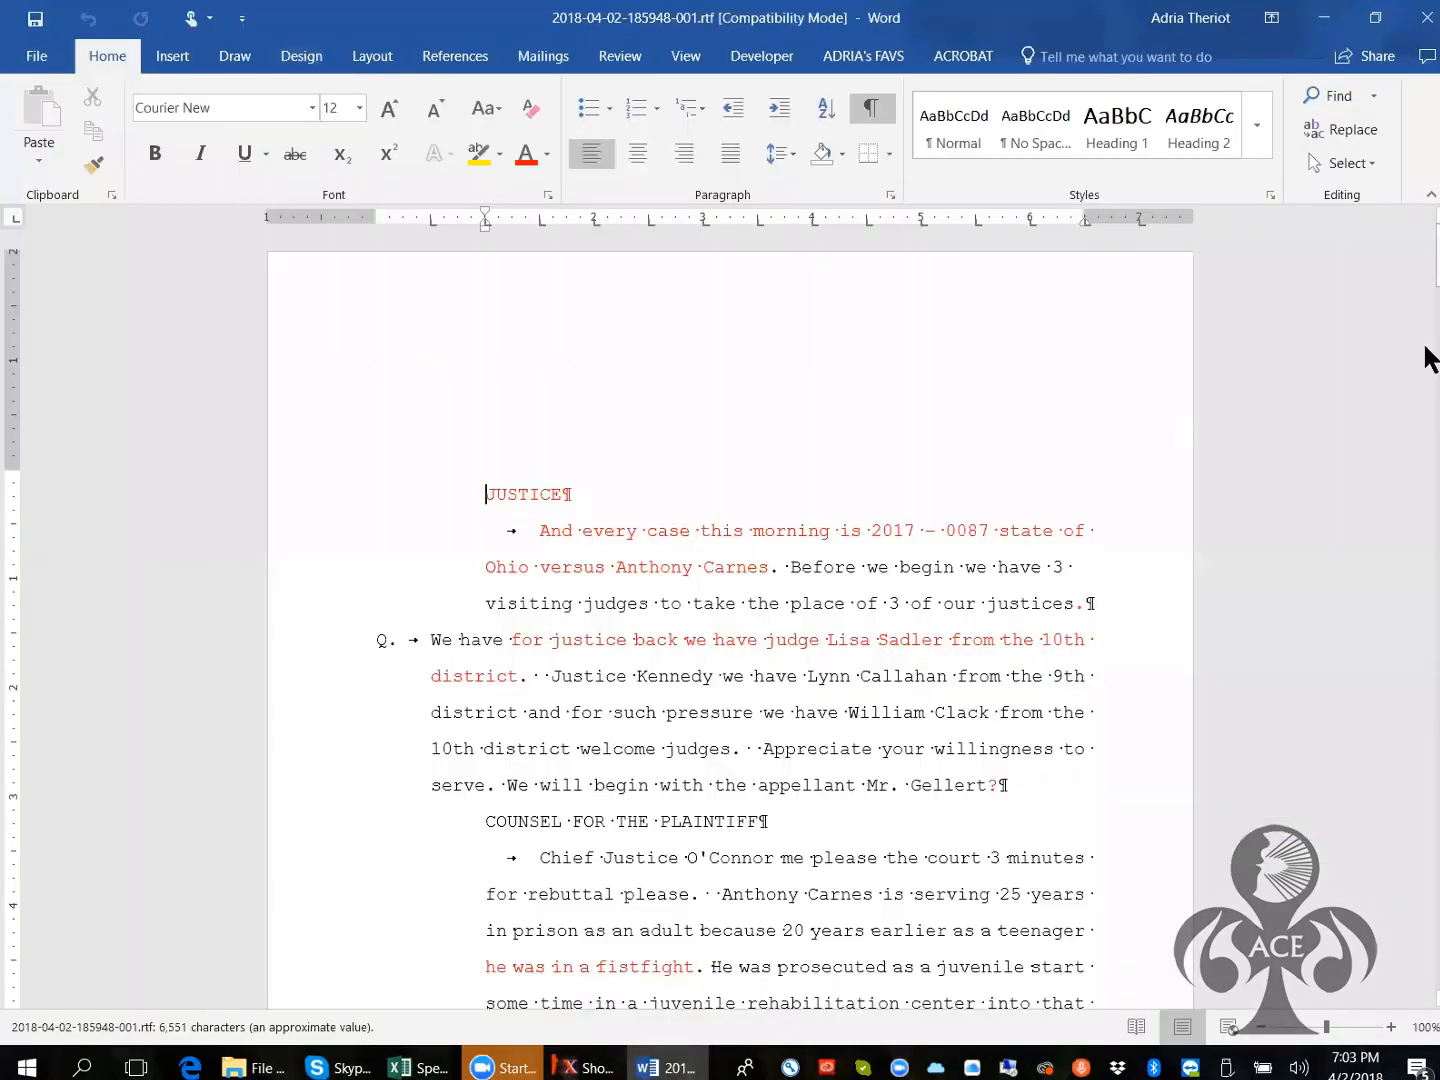
left_click_drag(1430, 262, 1425, 912)
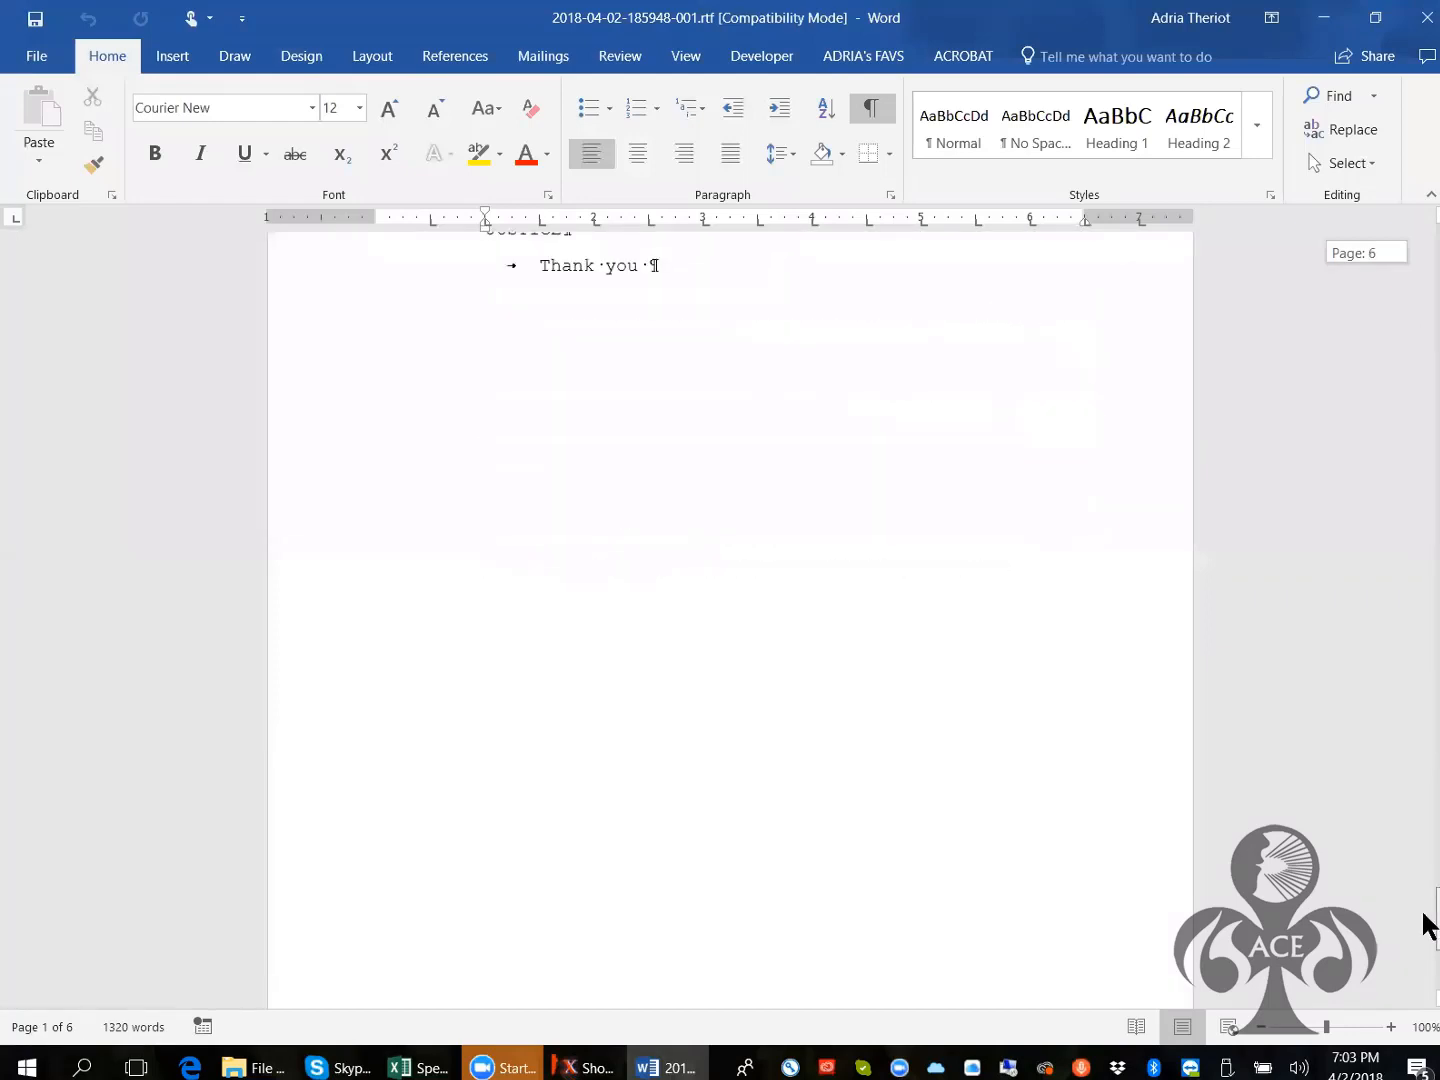
left_click(1427, 17)
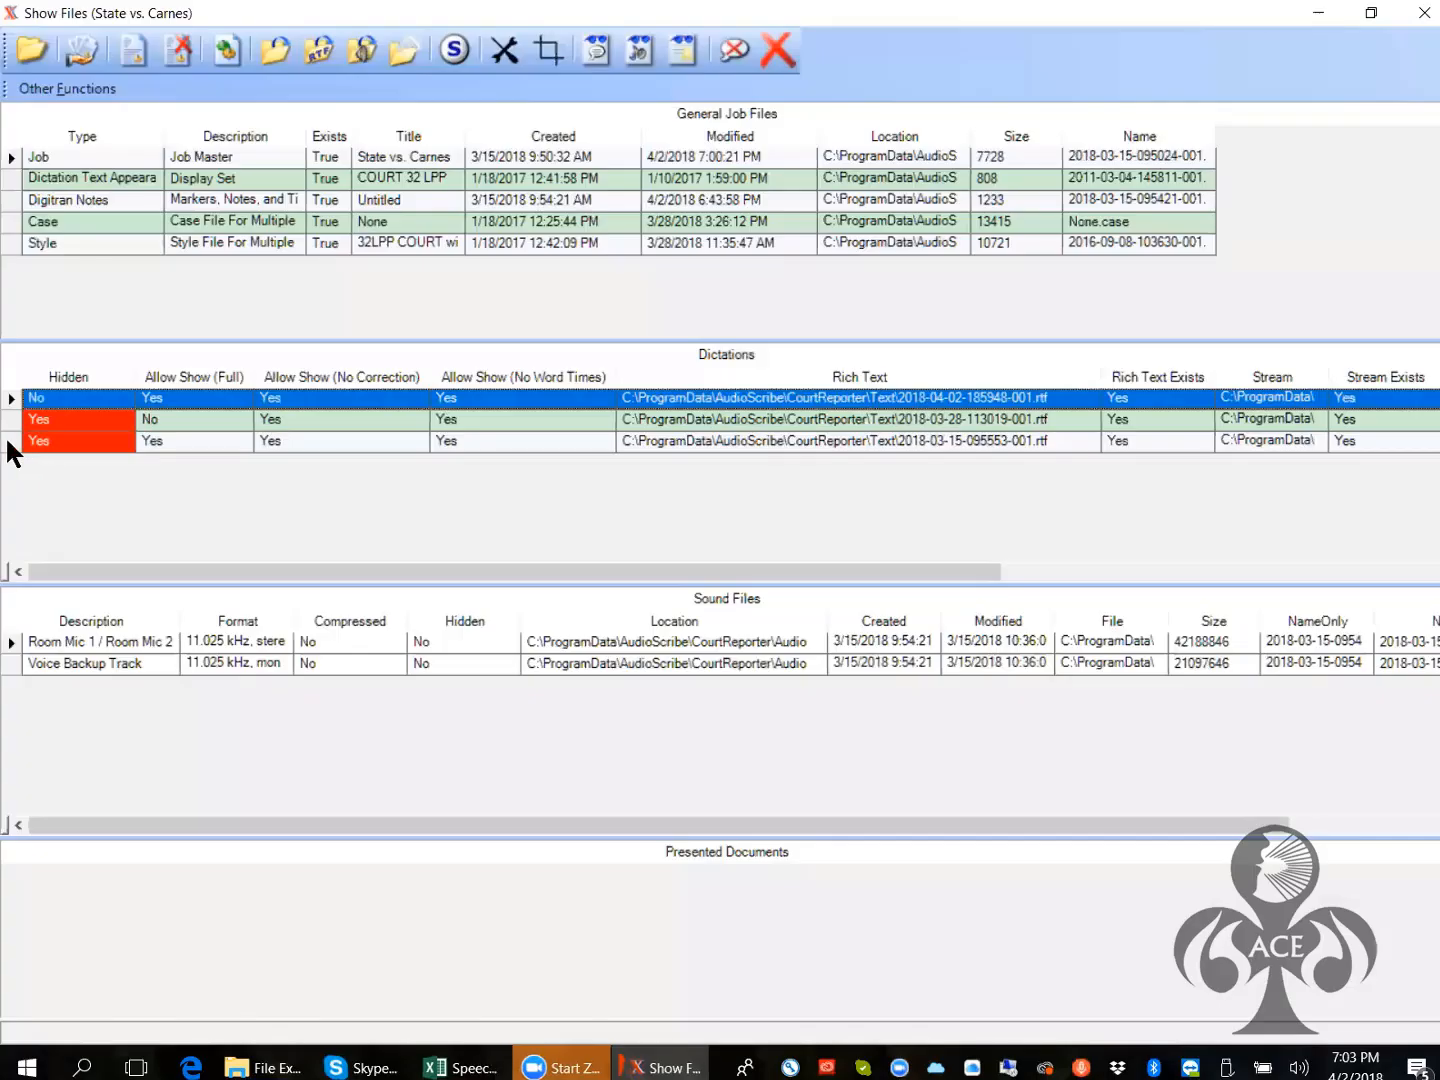
left_click(12, 442)
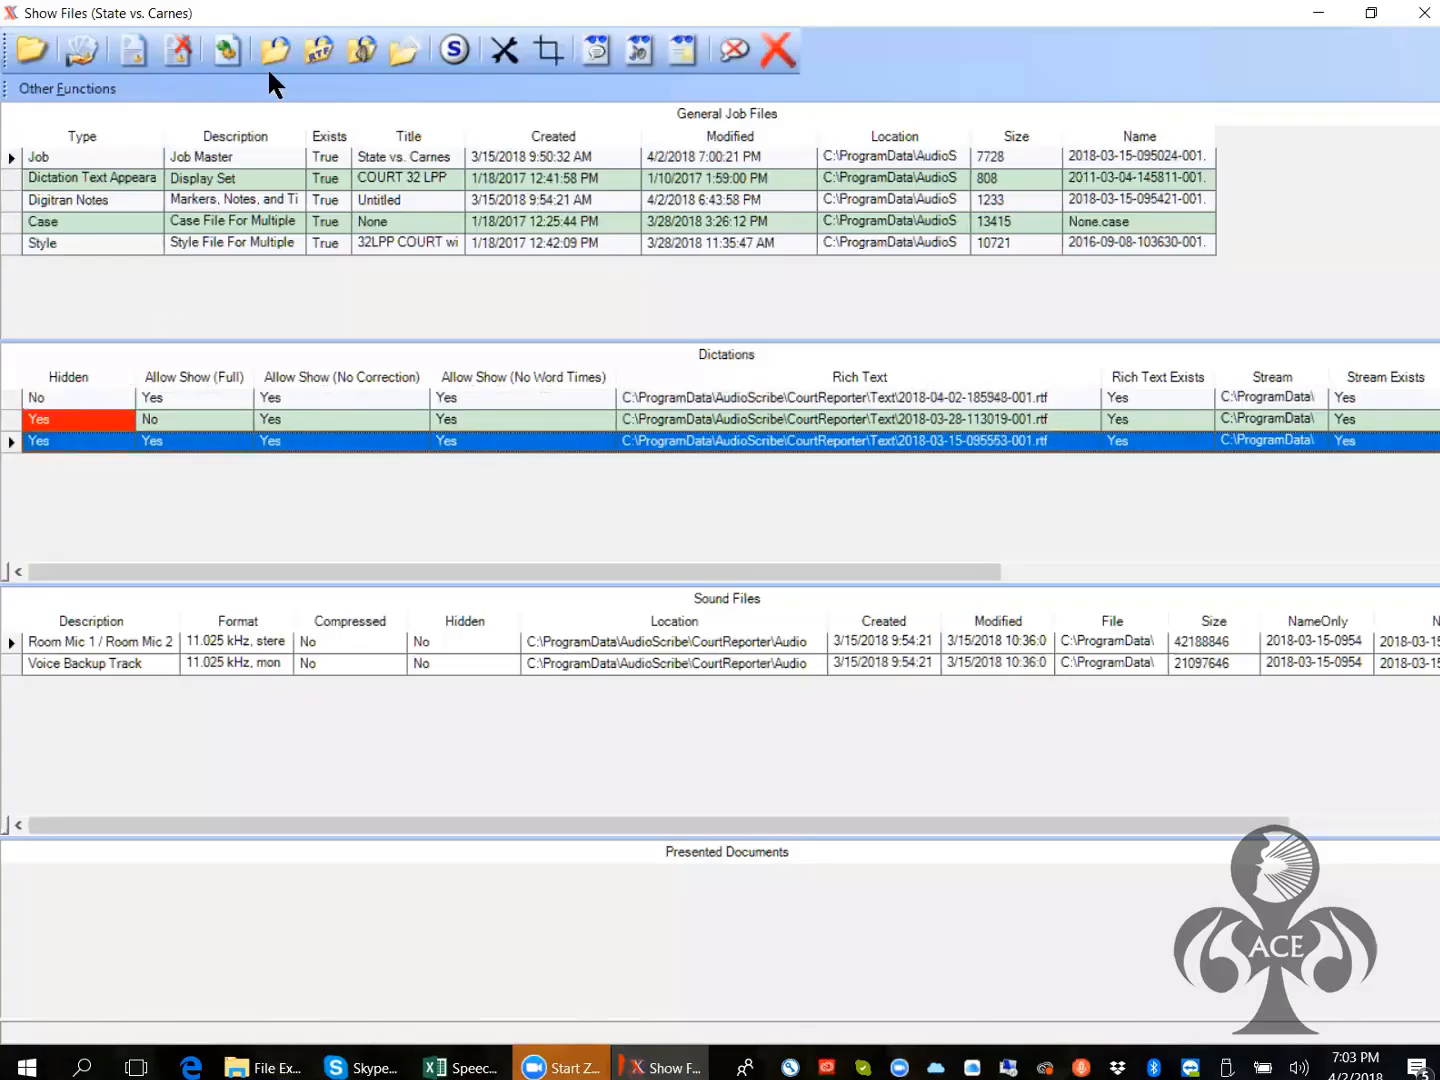
left_click(318, 46)
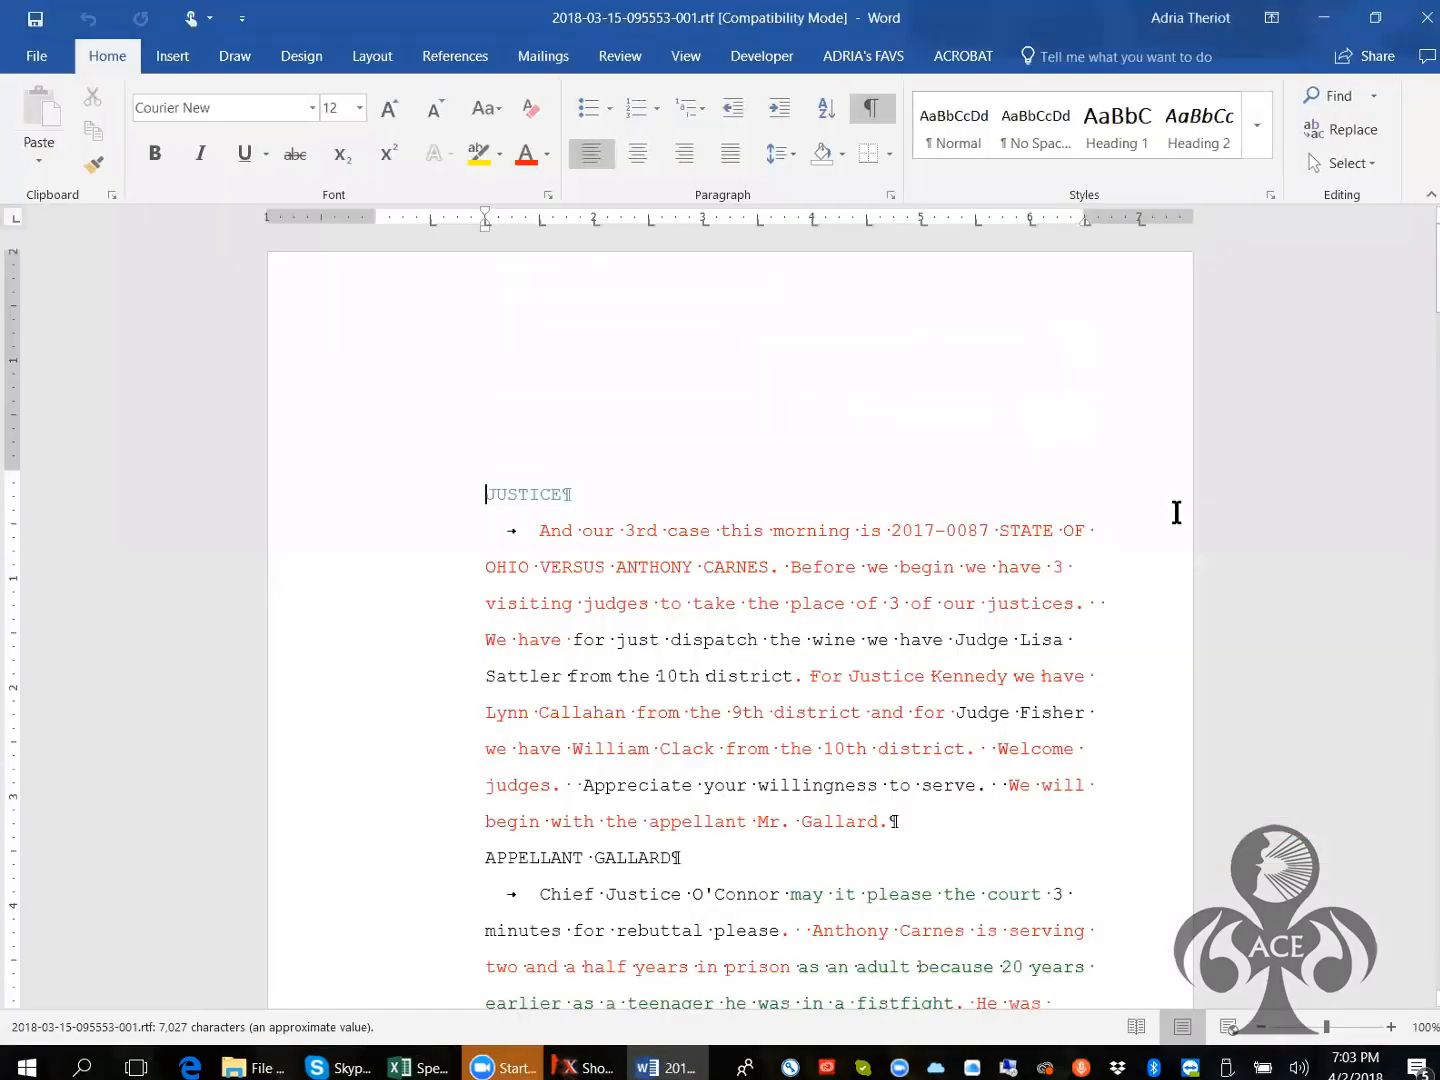
left_click_drag(1428, 272, 1408, 734)
left_click_drag(1407, 648, 1428, 70)
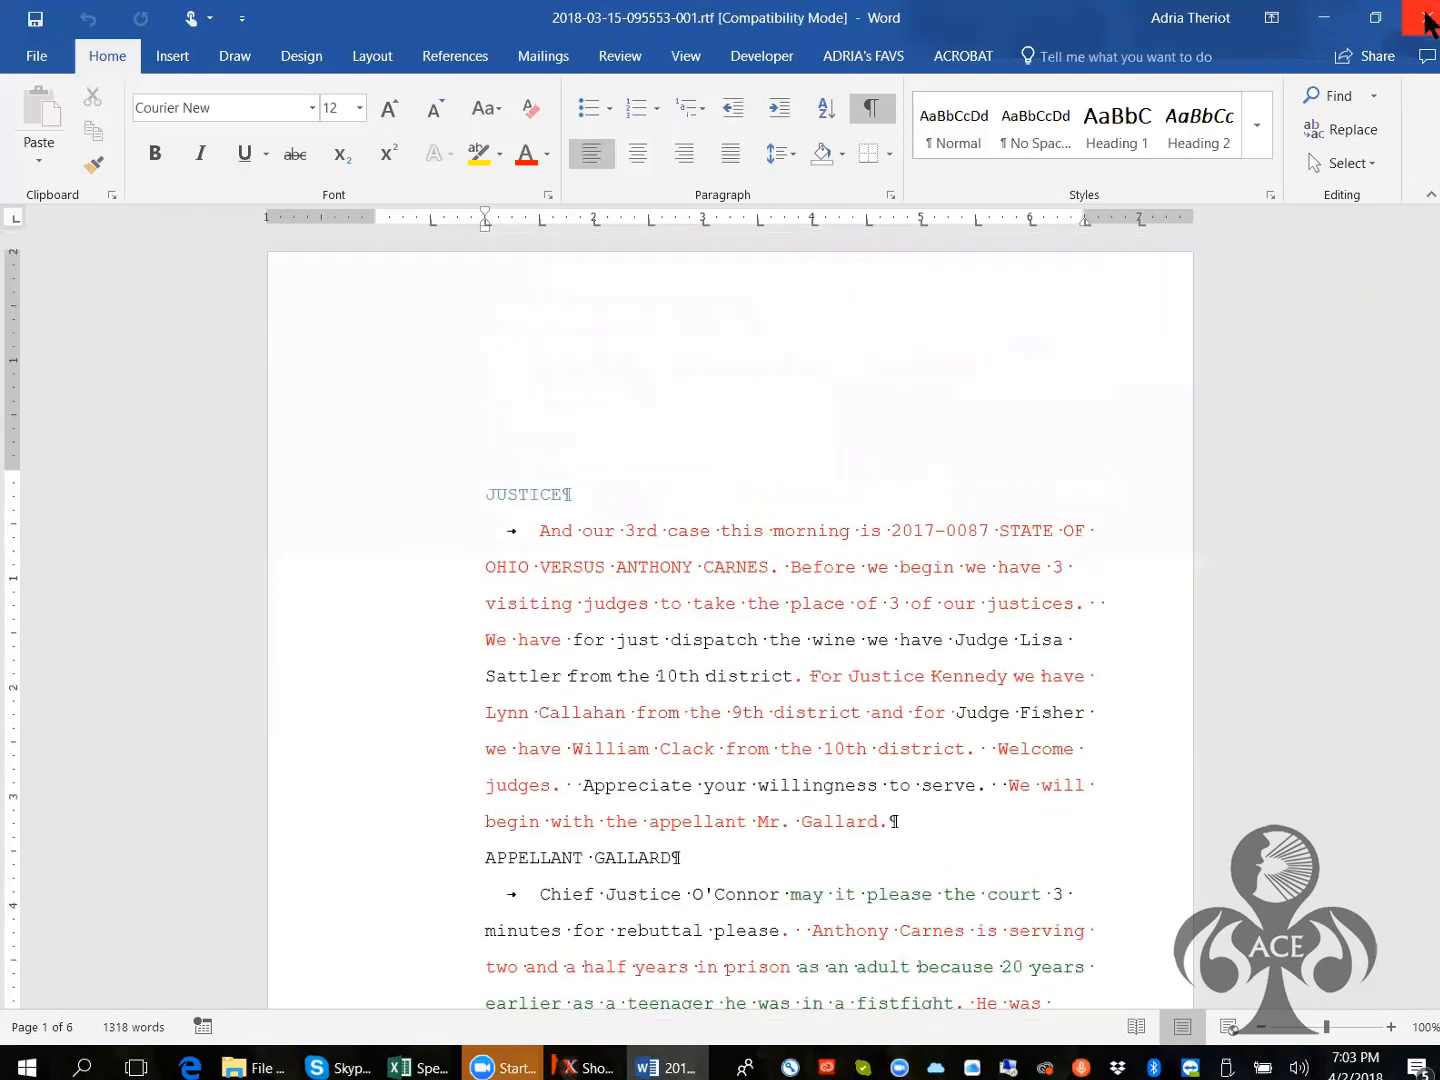
left_click(1426, 17)
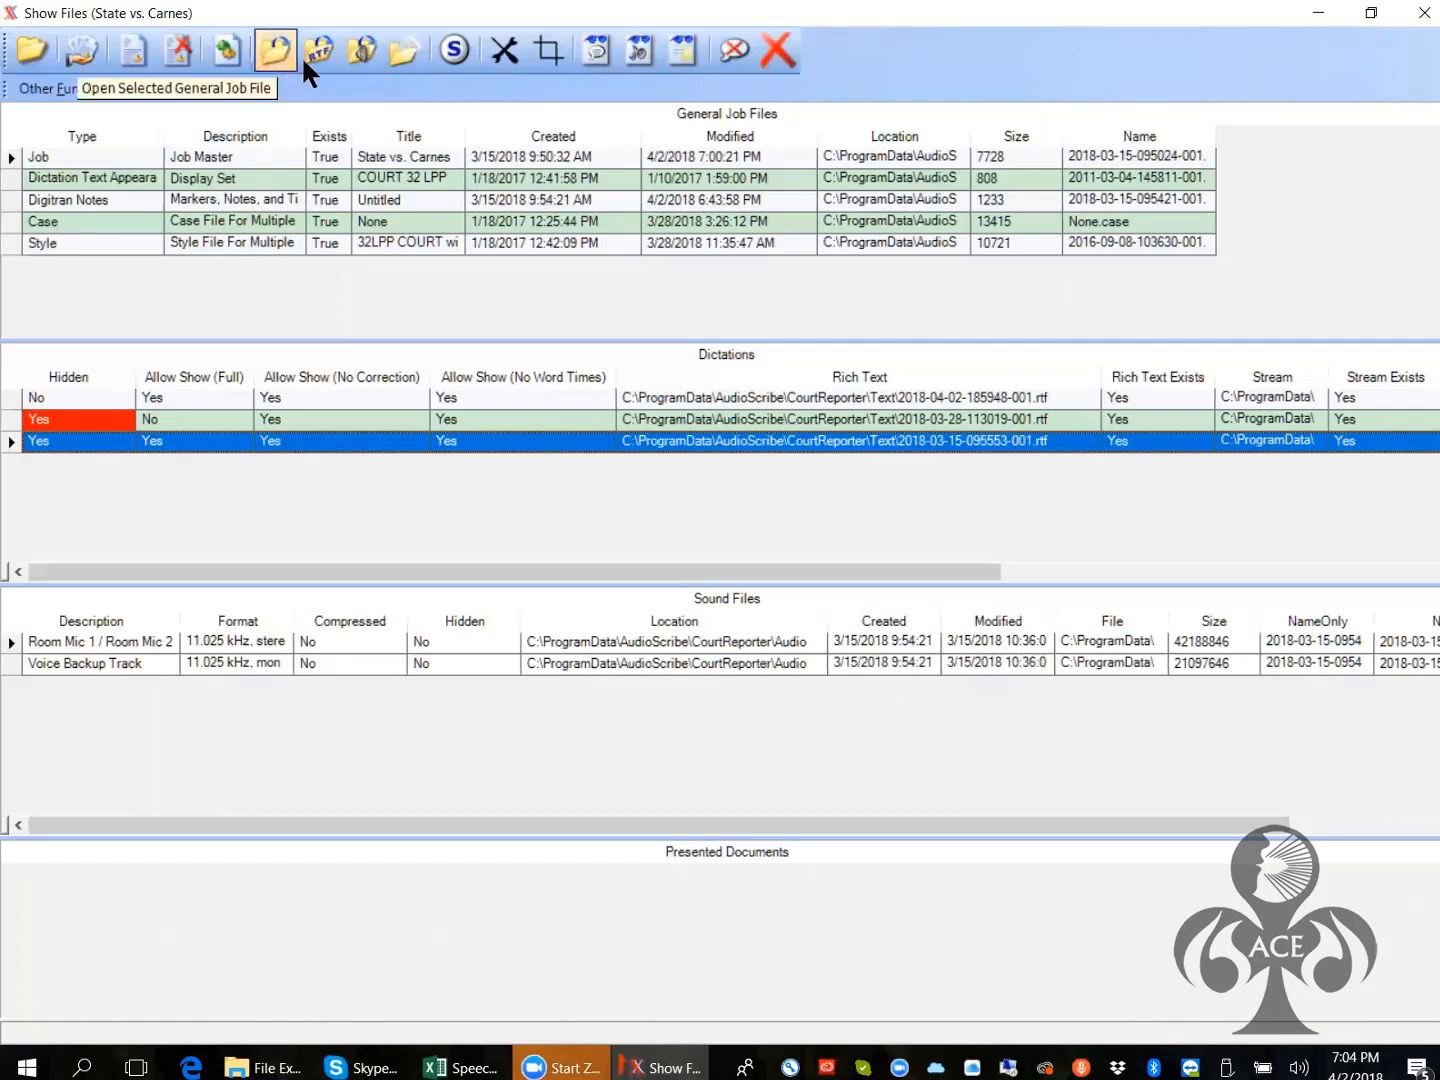
Play the Room Mic 1 / Room Mic 2 sound file in VLC, jump about a third of the way in, and close the player
left_click(13, 642)
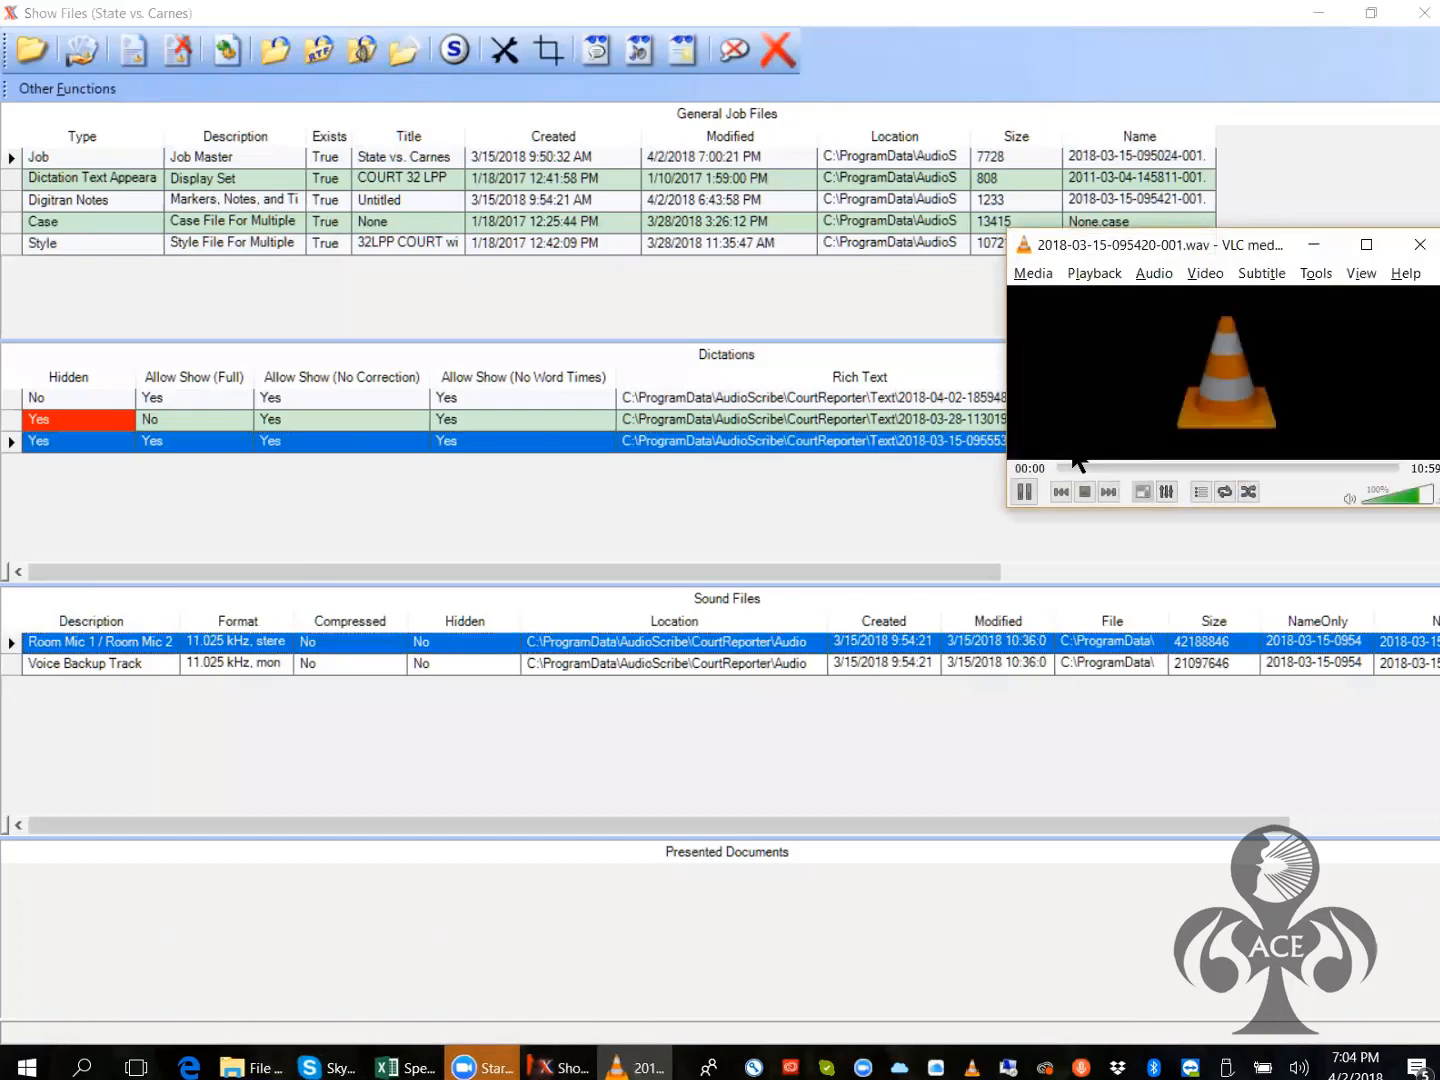
left_click(1158, 467)
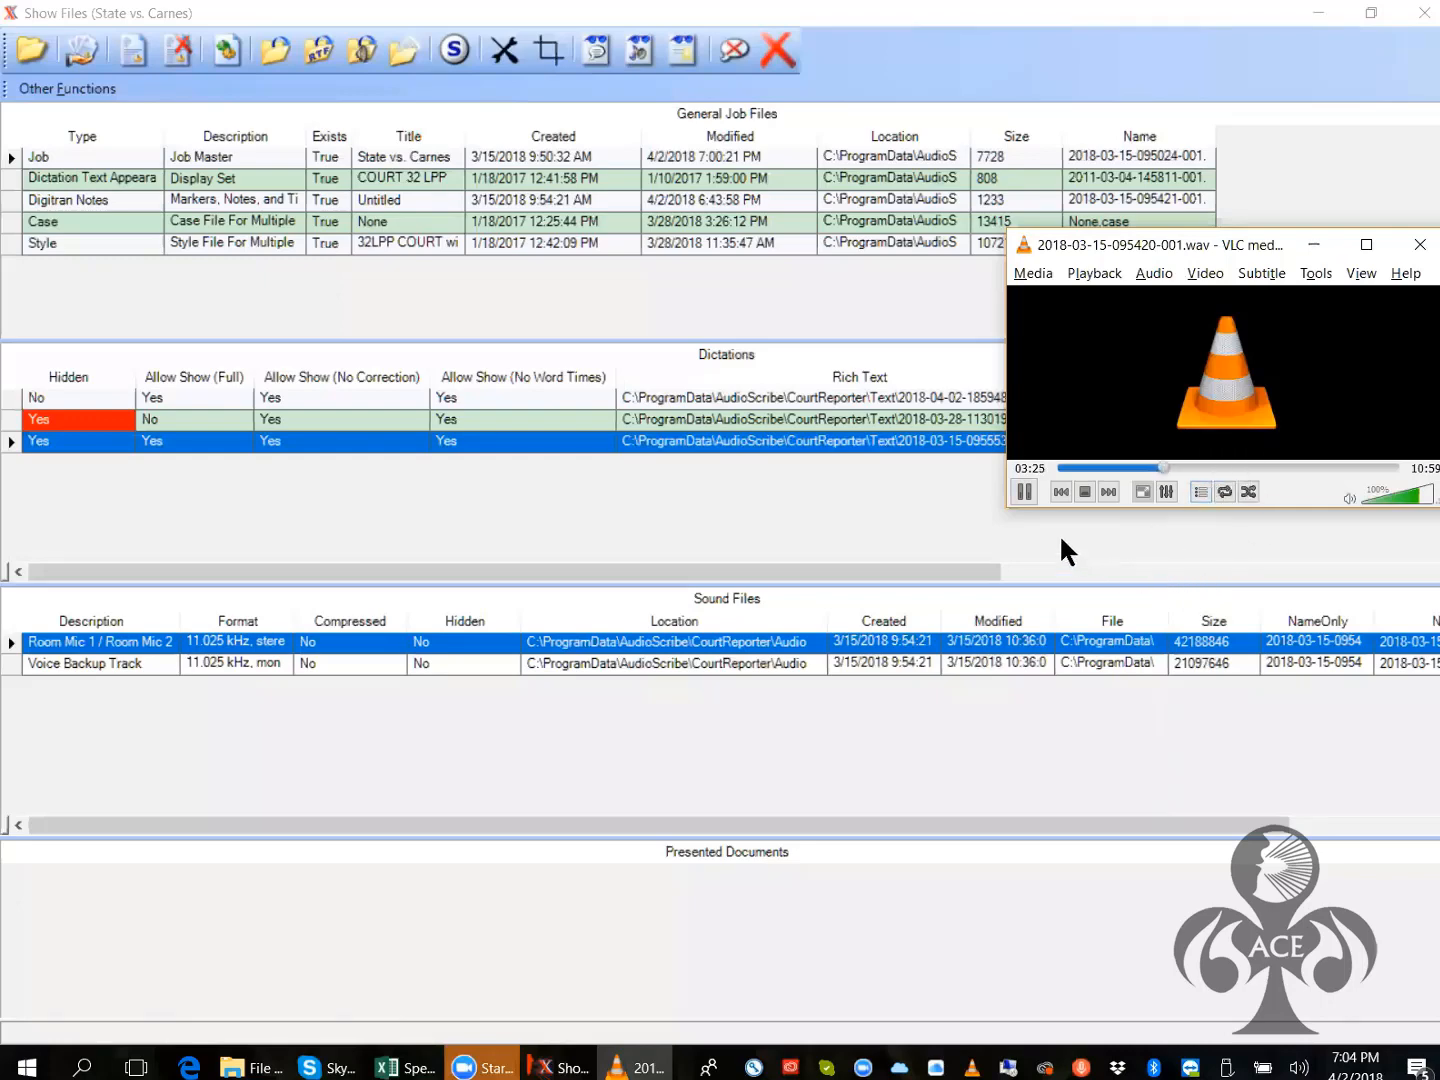
left_click(1416, 247)
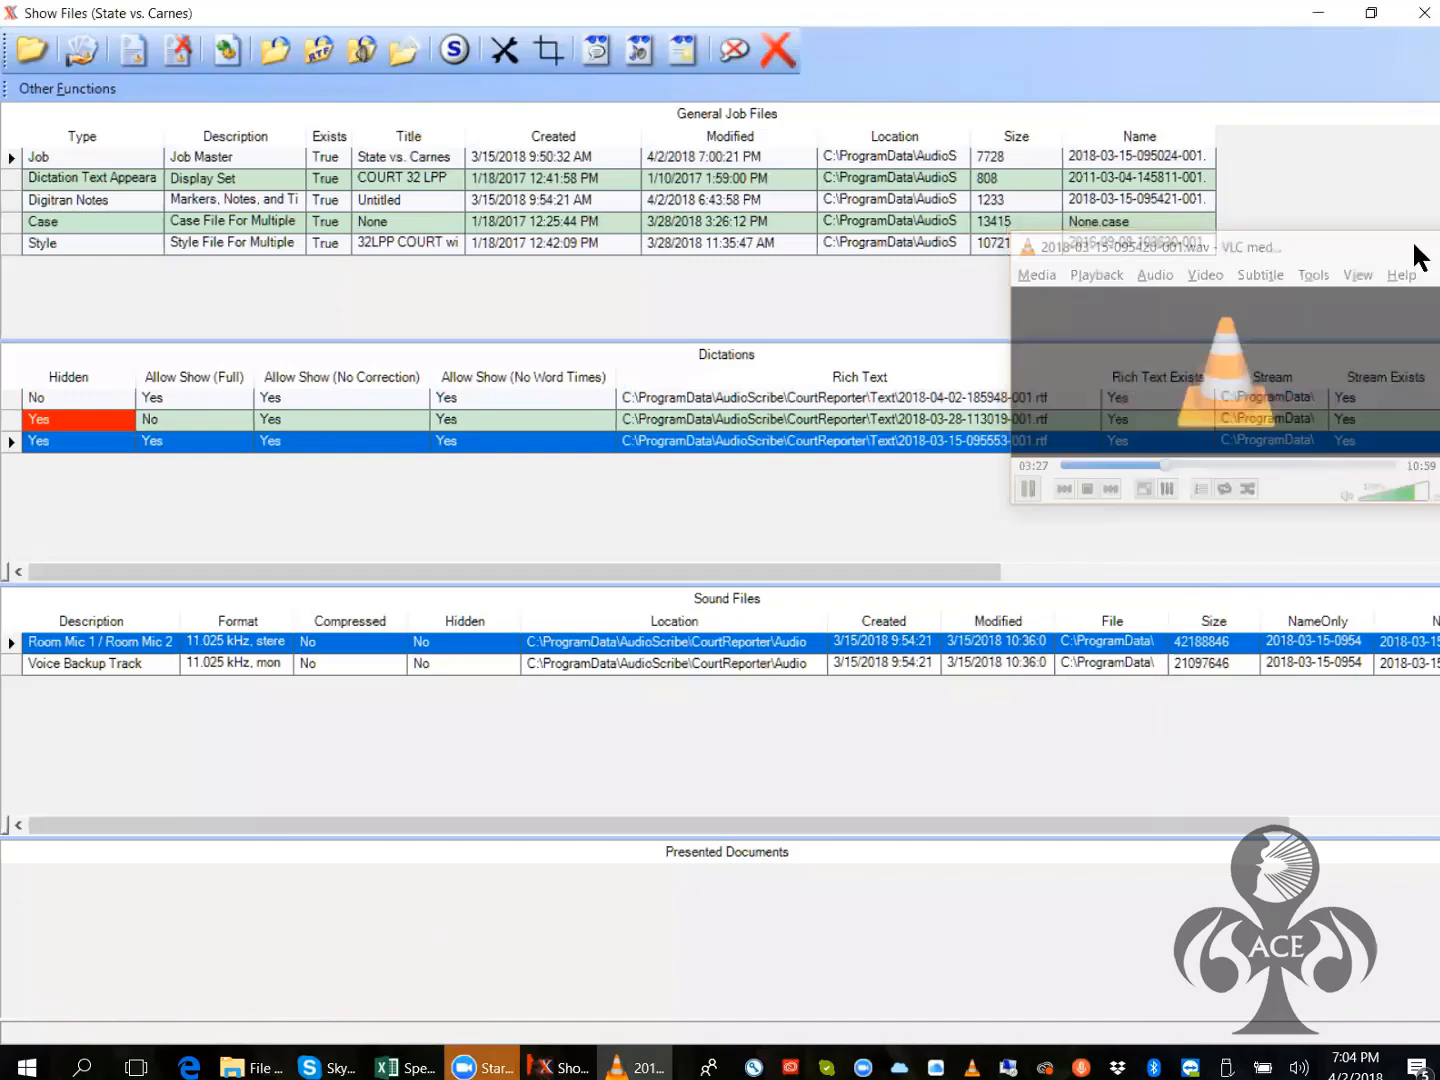
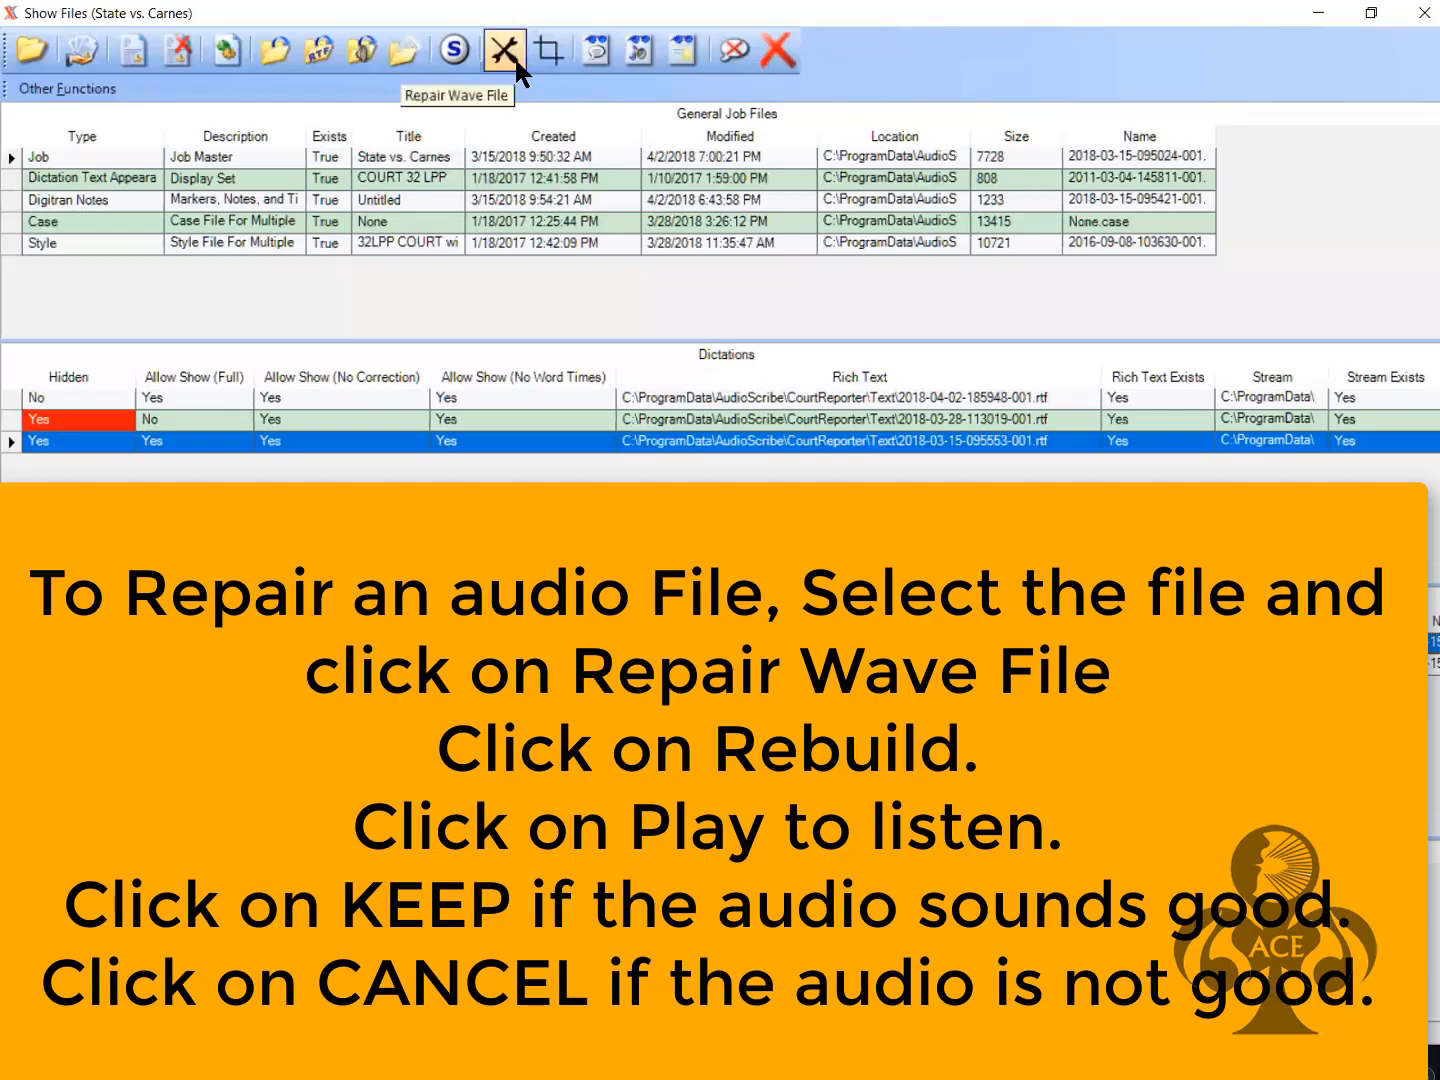
Rebuild the Room Mic 1 / Room Mic 2 track with Repair Wave File, listen to part of the result, and cancel the repair
left_click(505, 50)
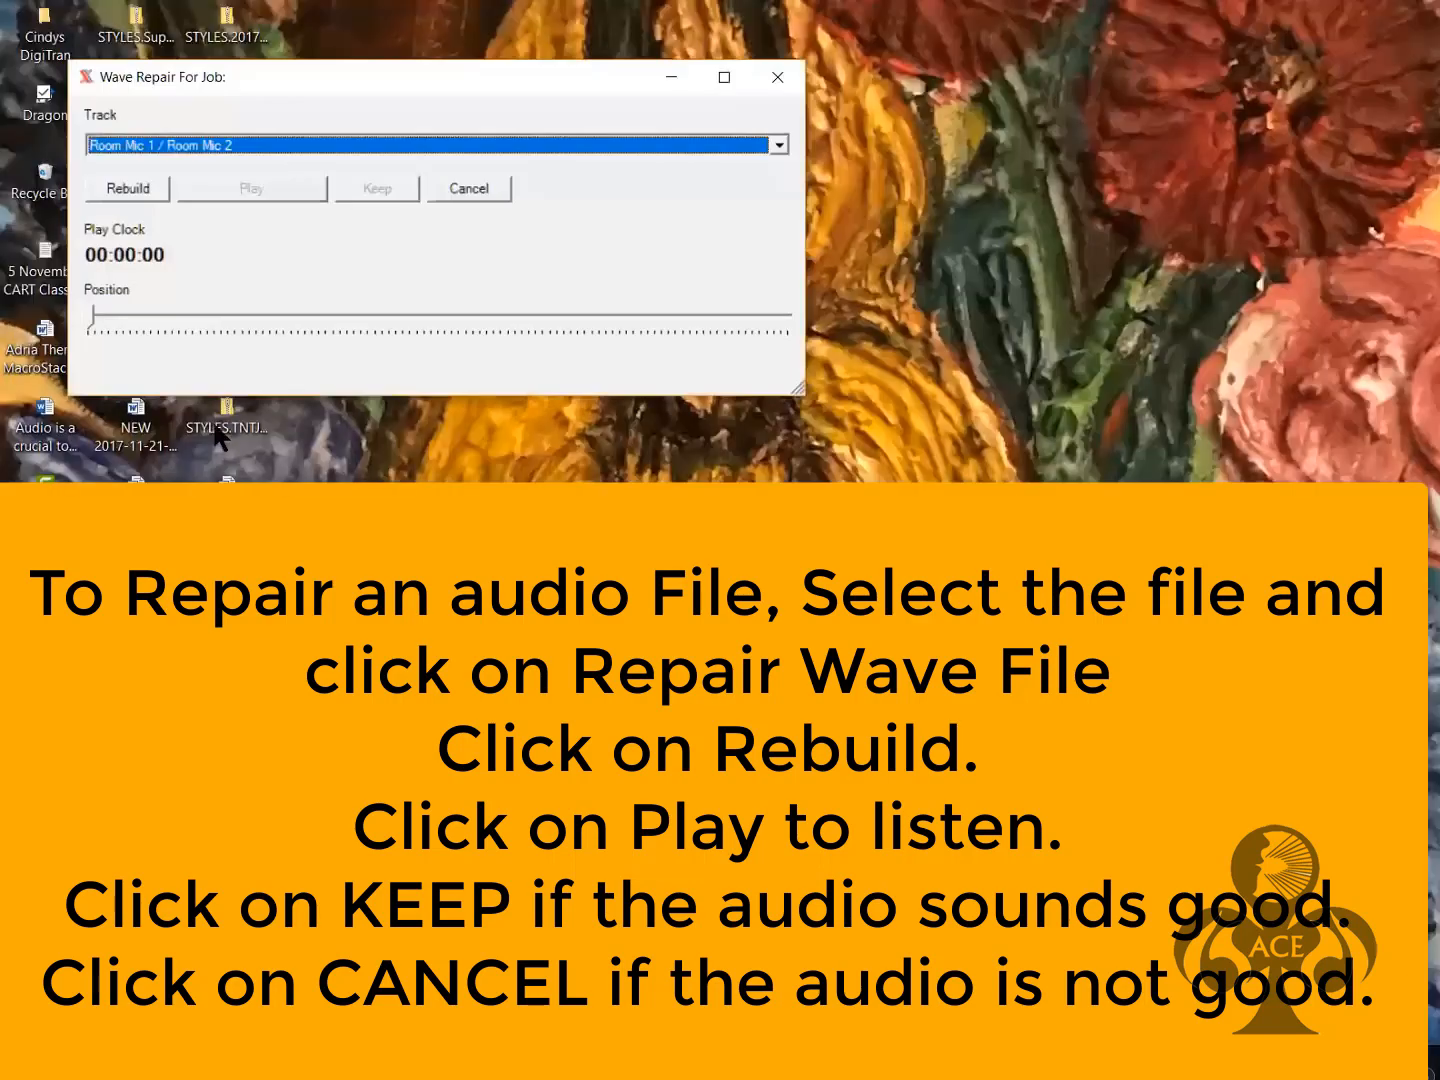
left_click(139, 191)
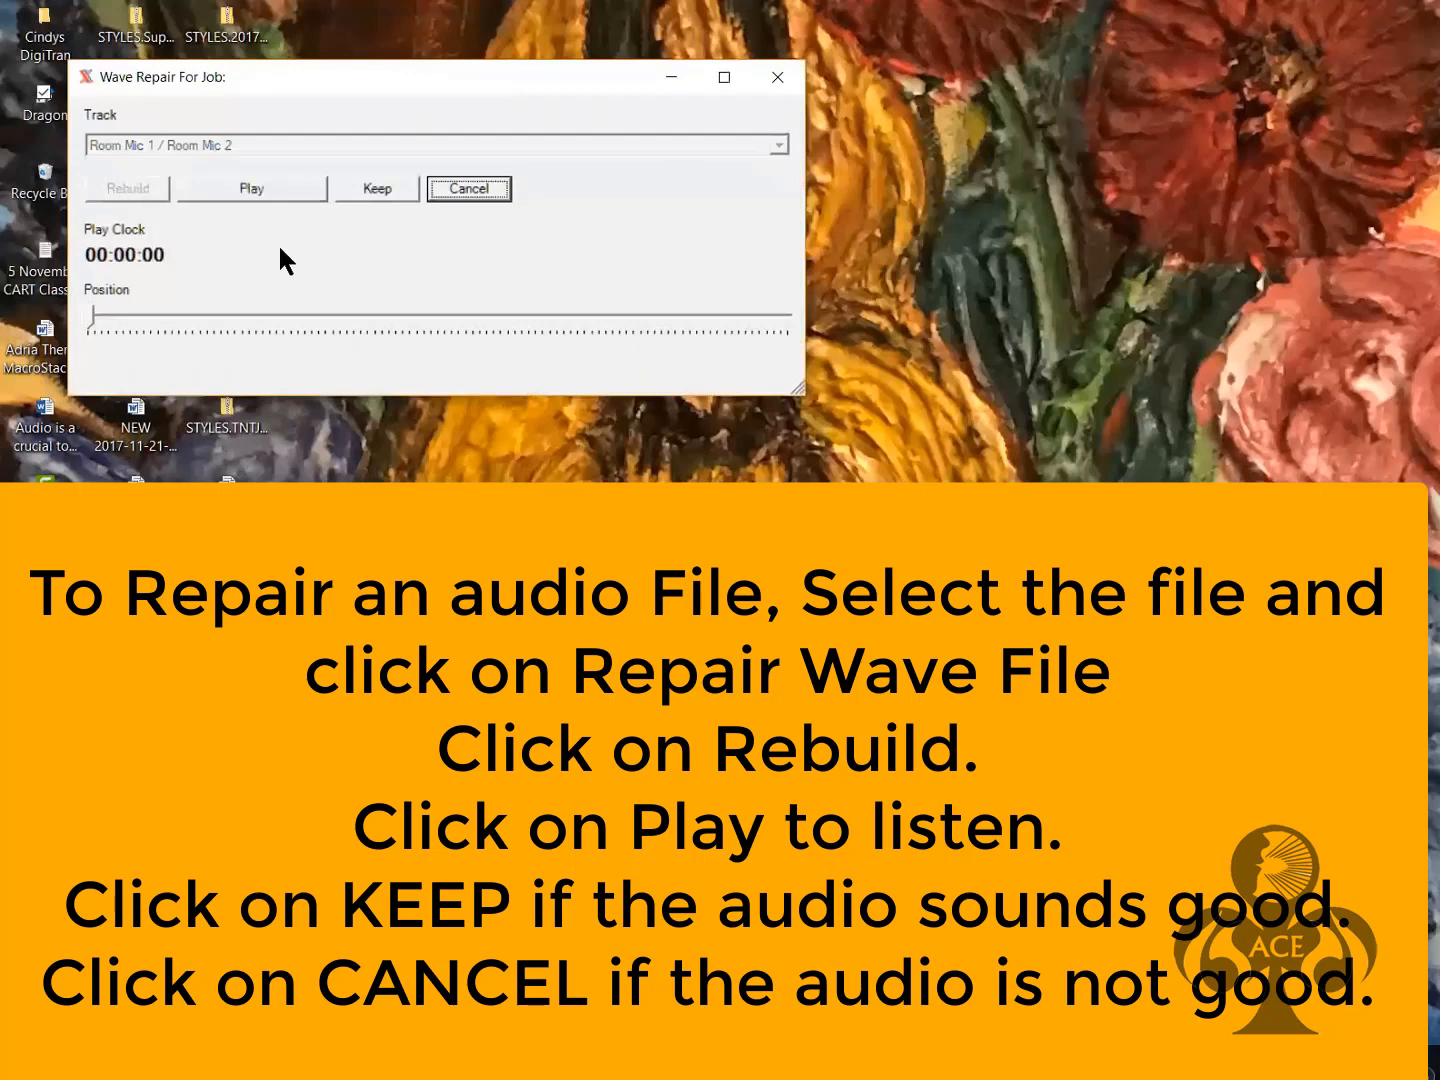
left_click(265, 188)
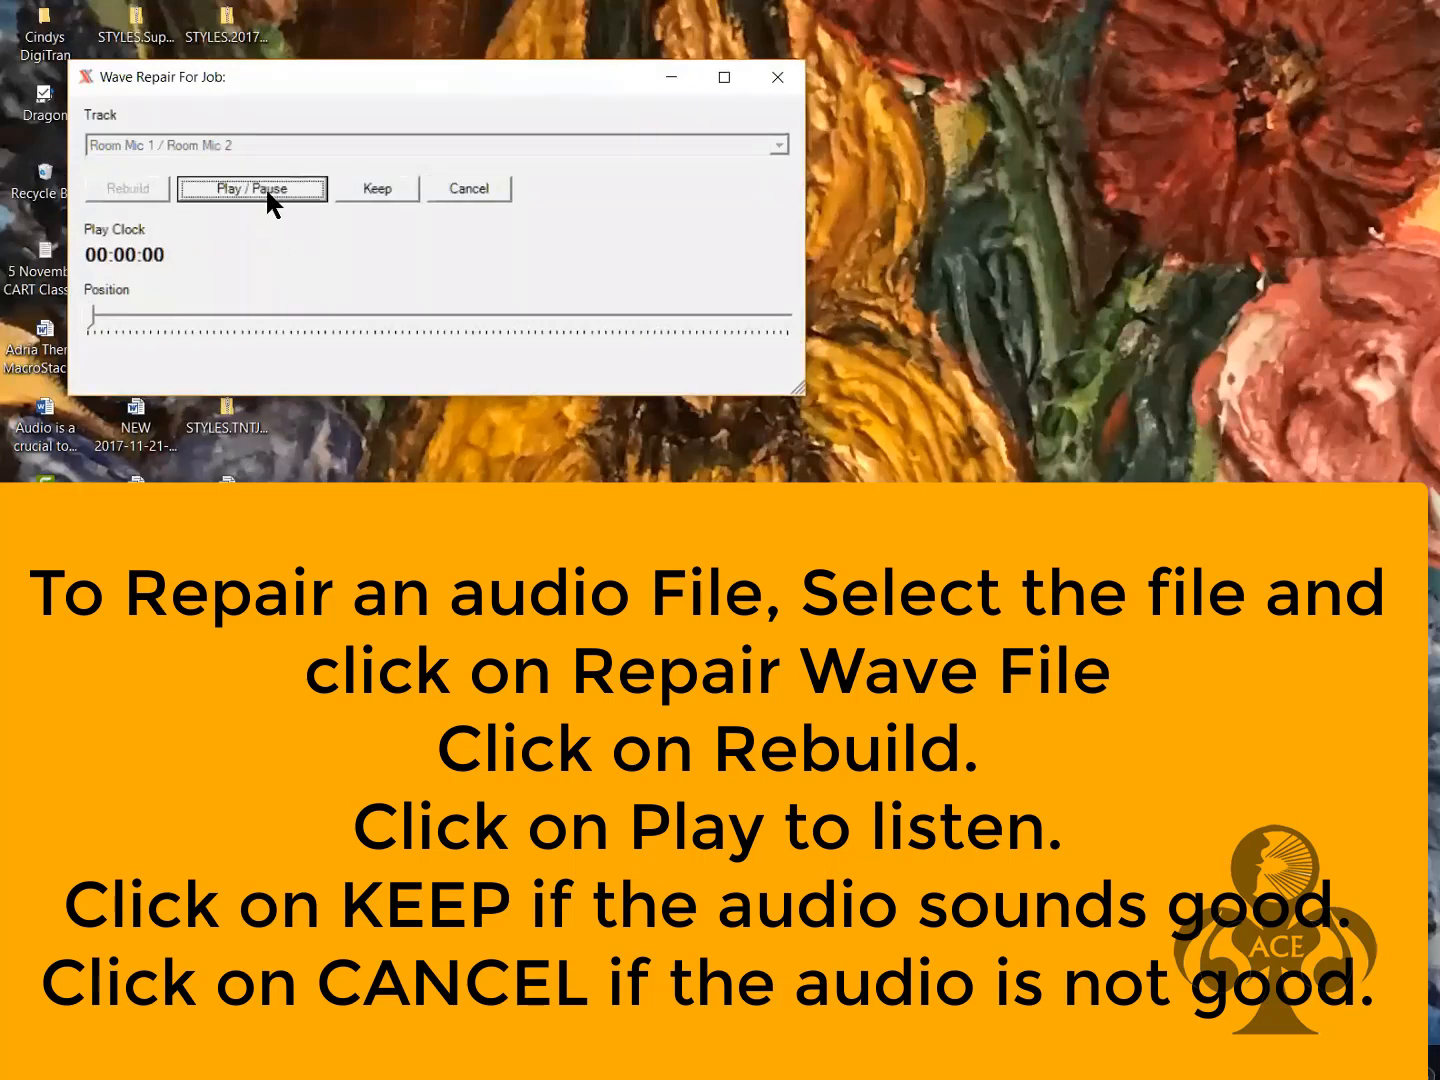
left_click(239, 312)
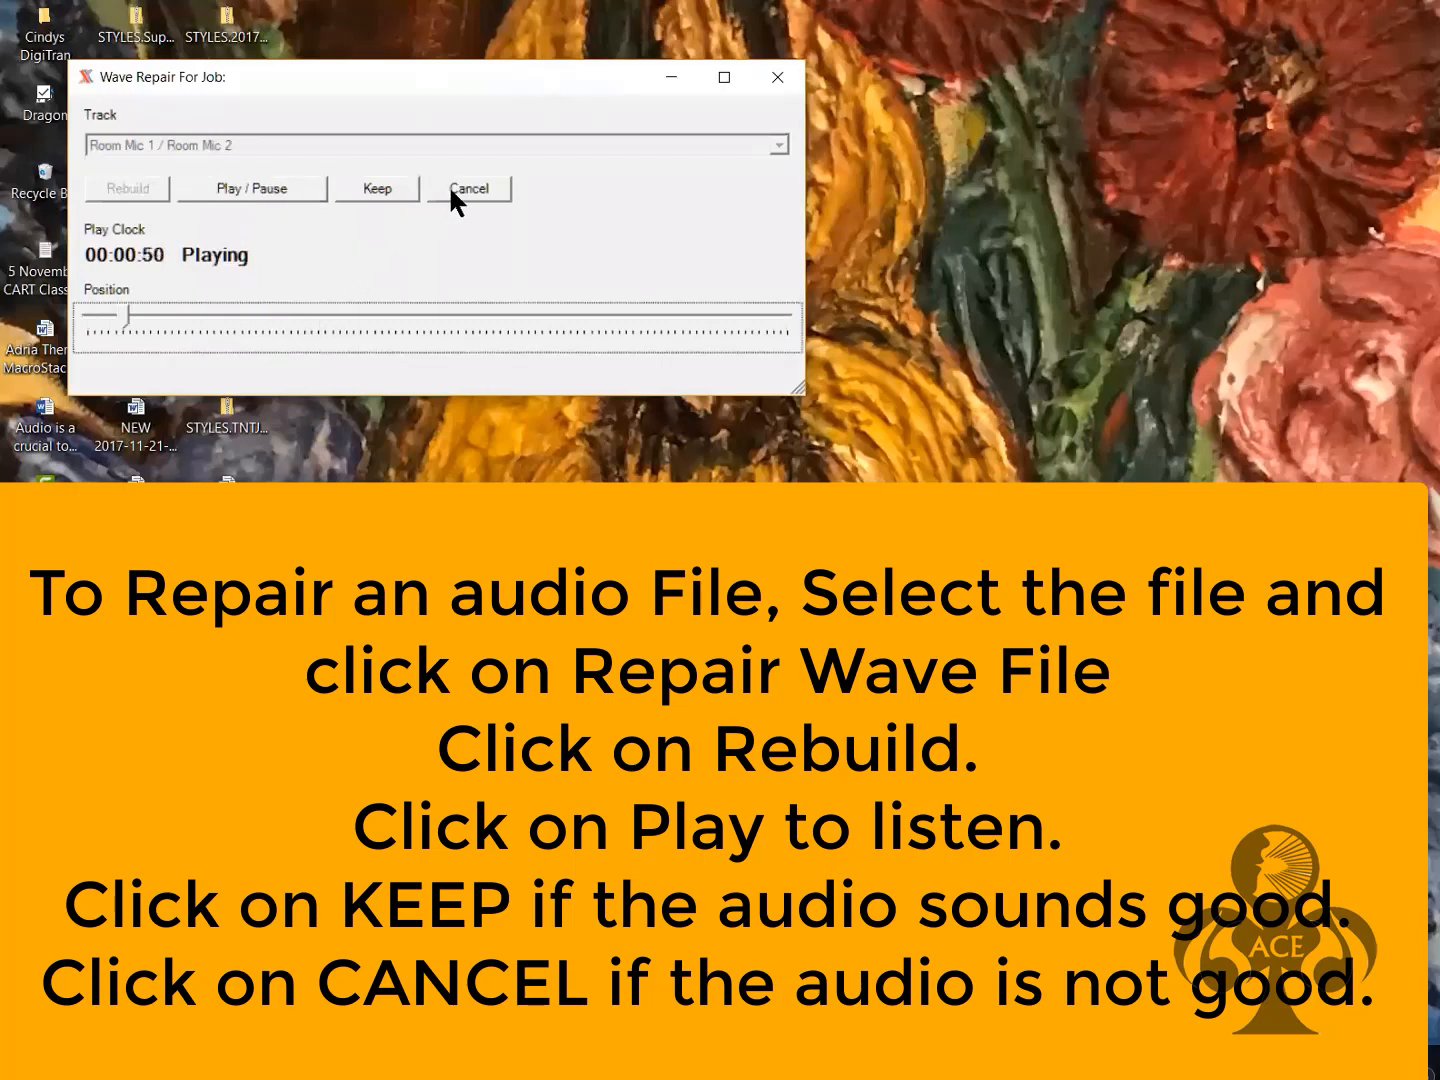
left_click(266, 190)
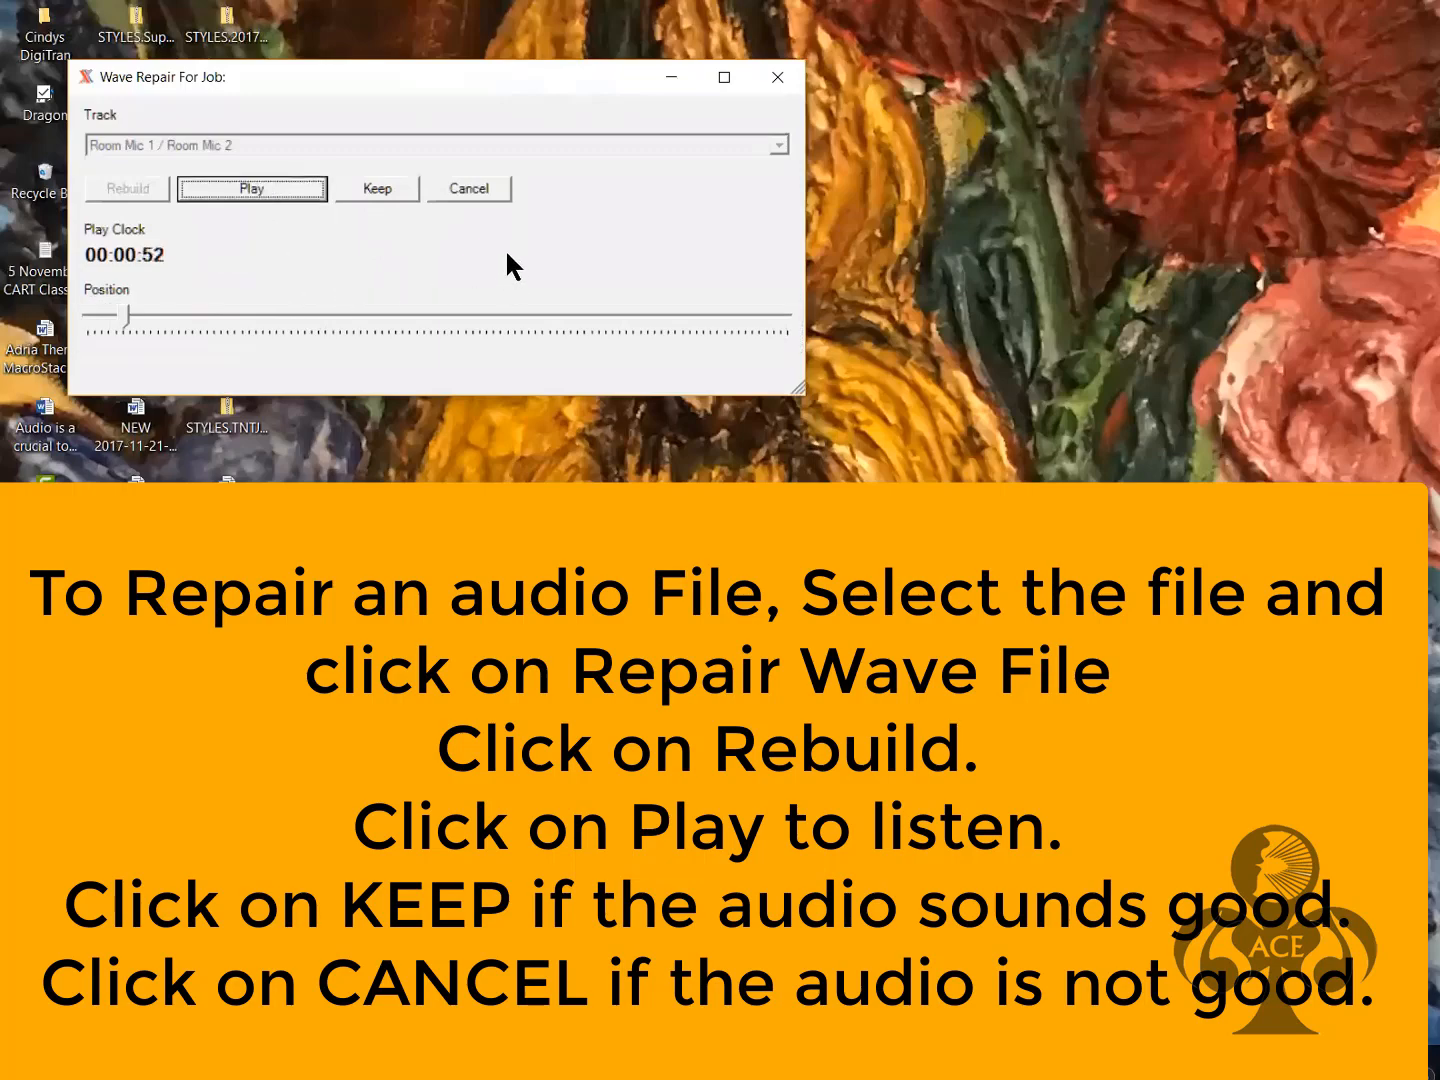
left_click(485, 191)
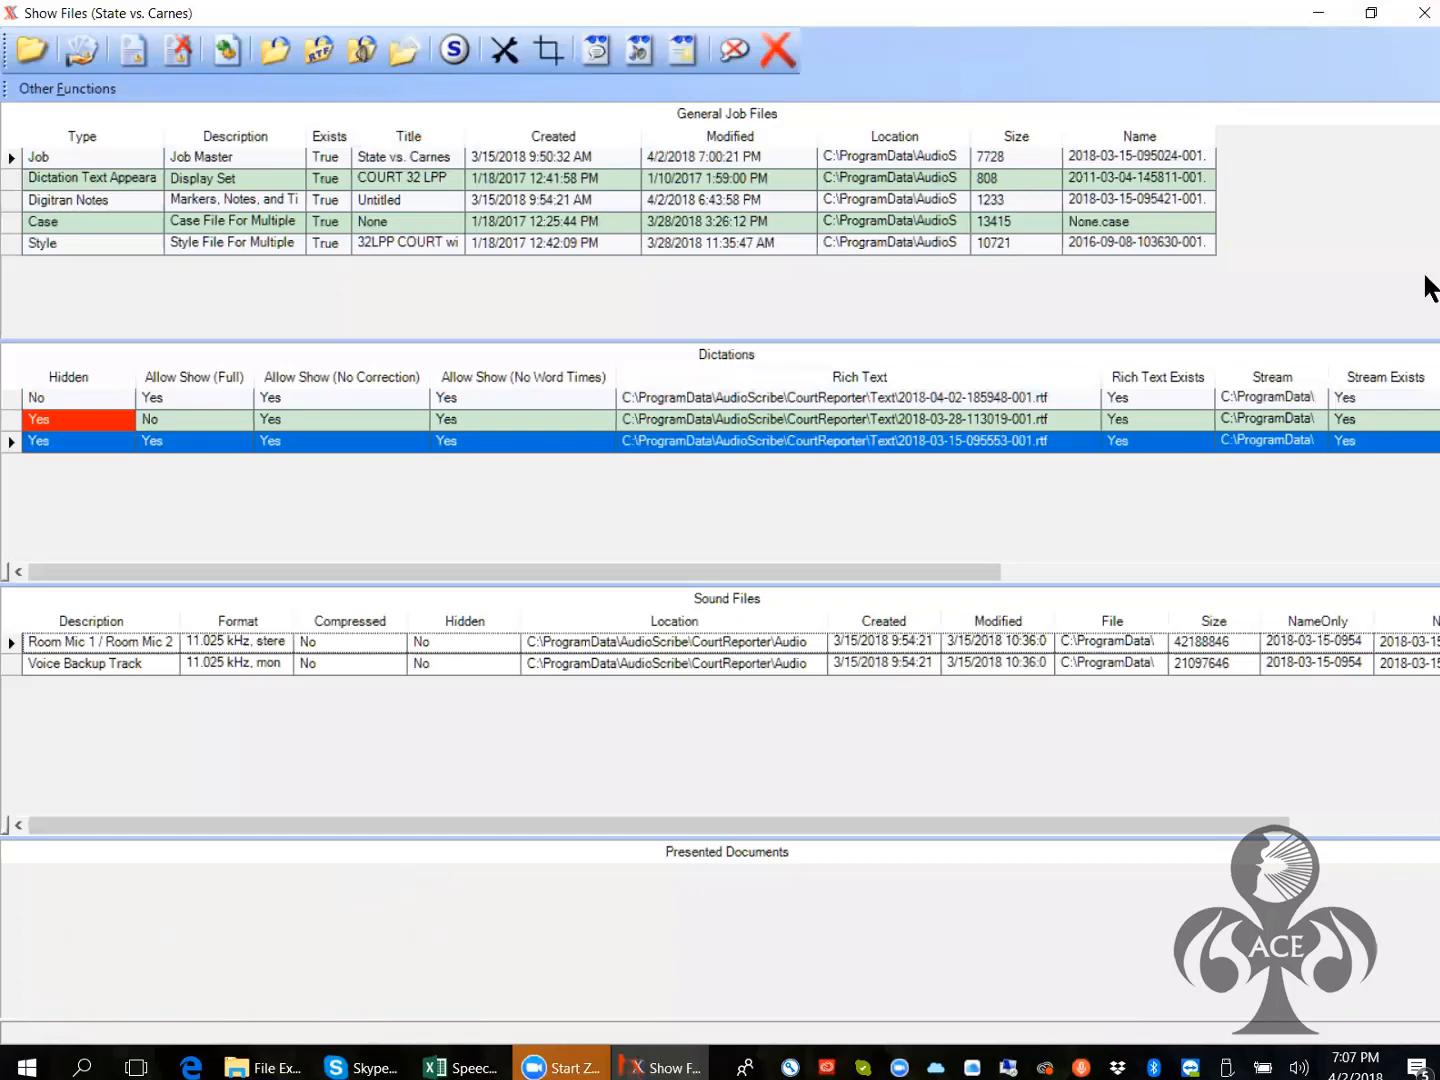
Close this job's Show Files, examine the files of the job created 3/20/2018 1:29:32 PM, including Presented Documents, and return to the job list
left_click(1424, 13)
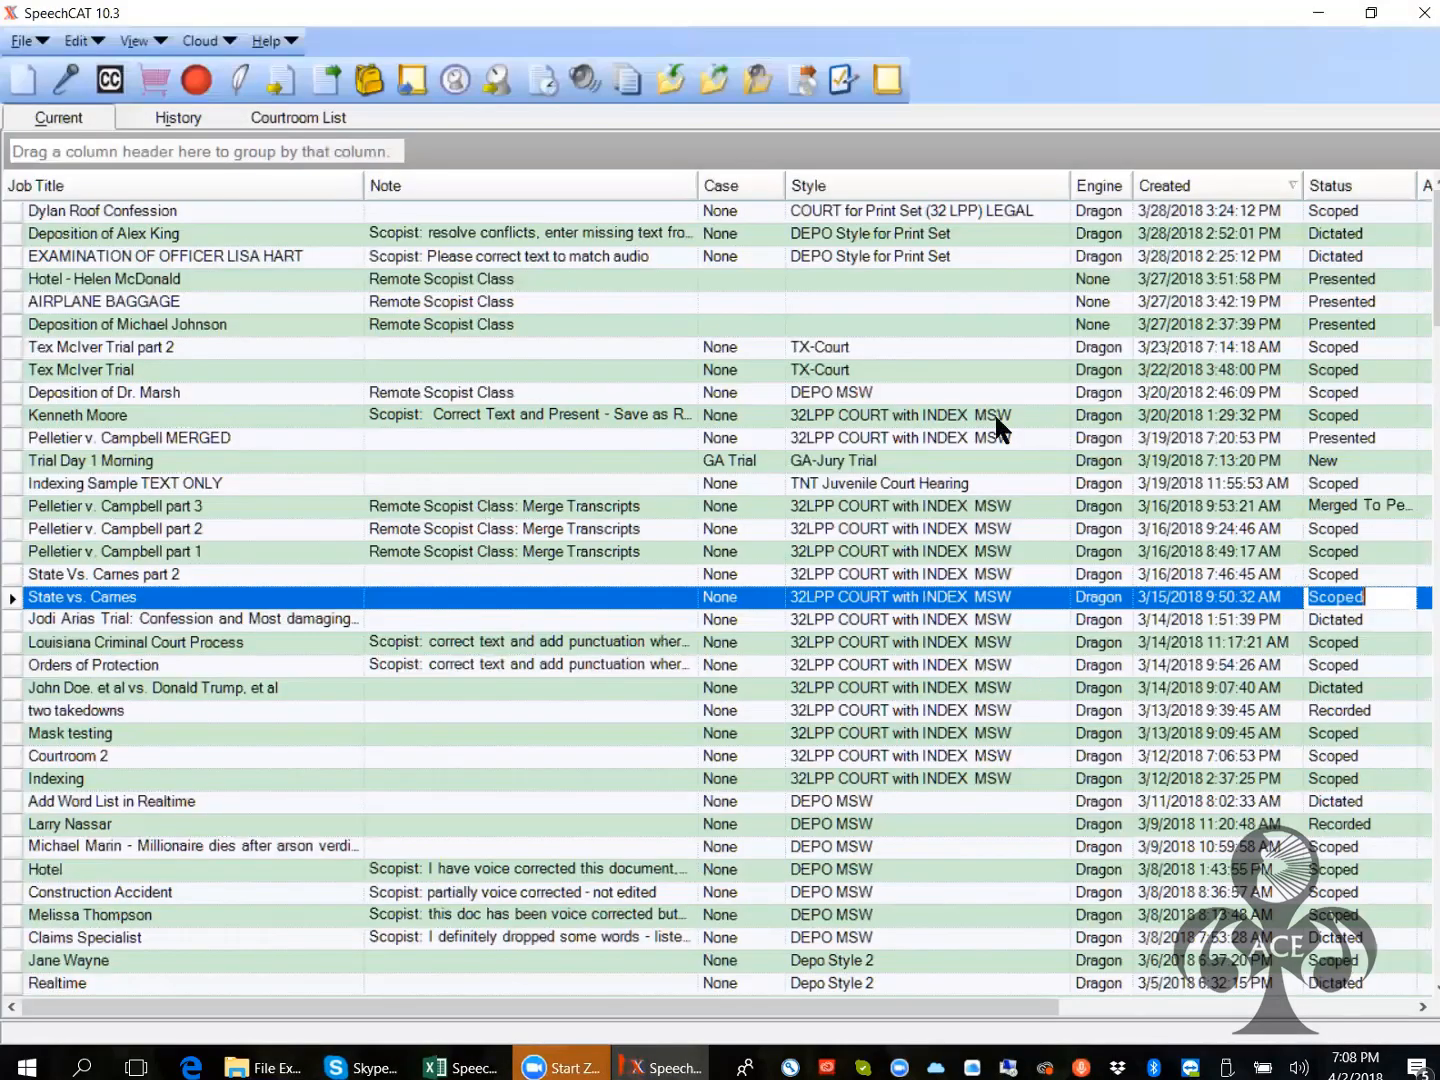
left_click(13, 416)
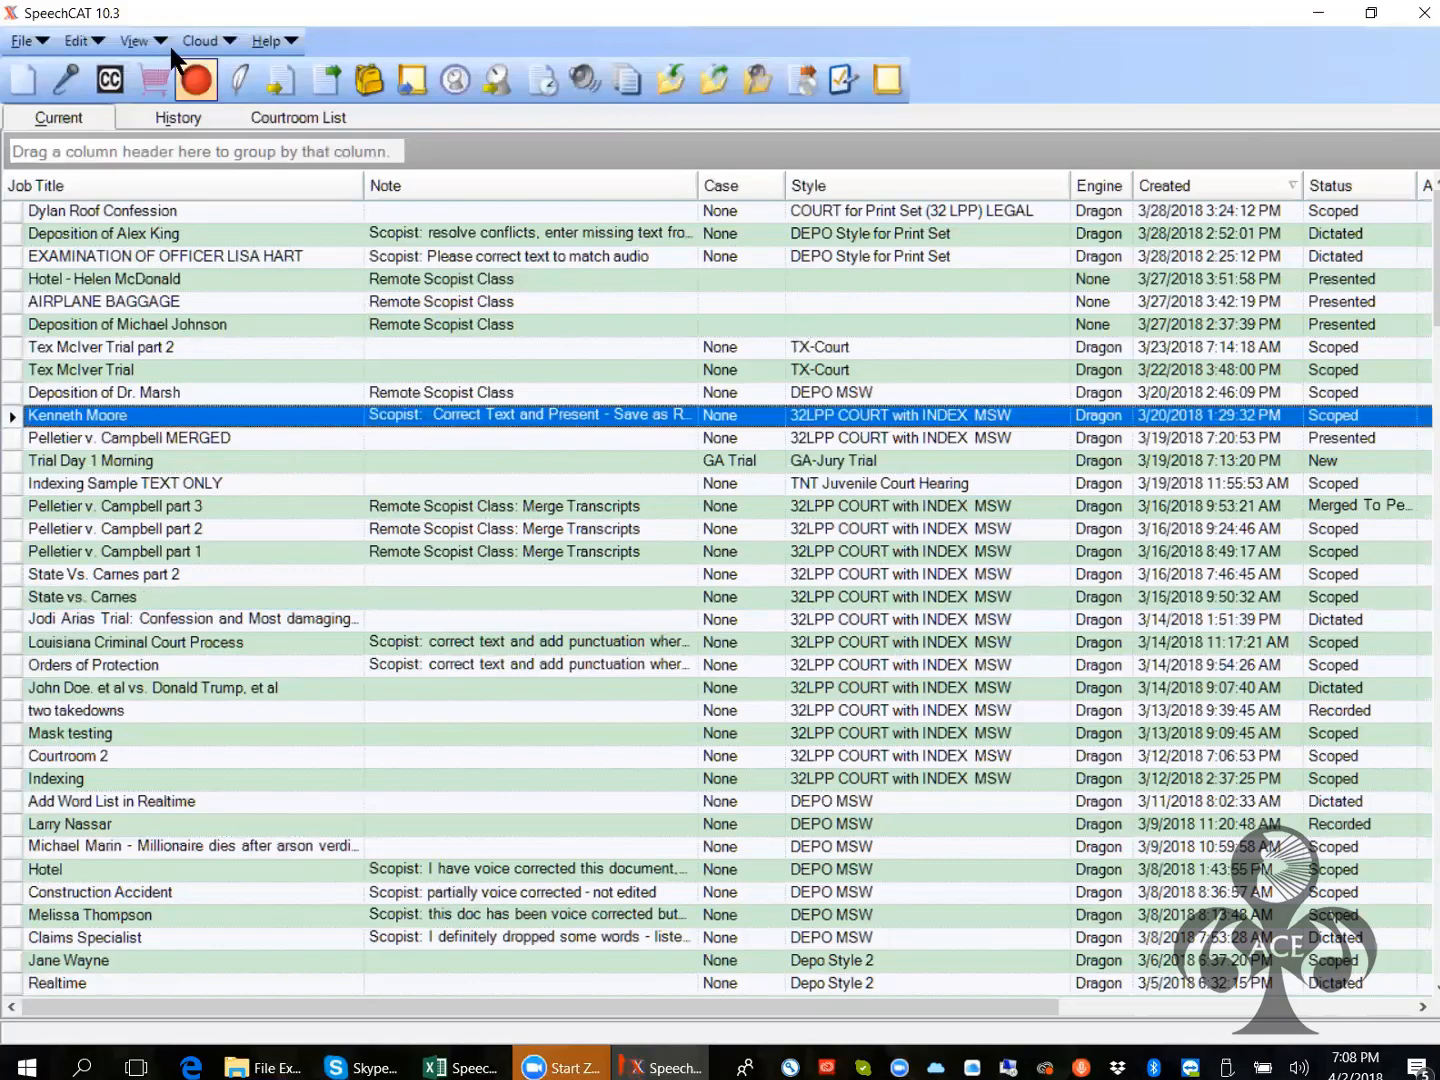
left_click(137, 40)
left_click(116, 152)
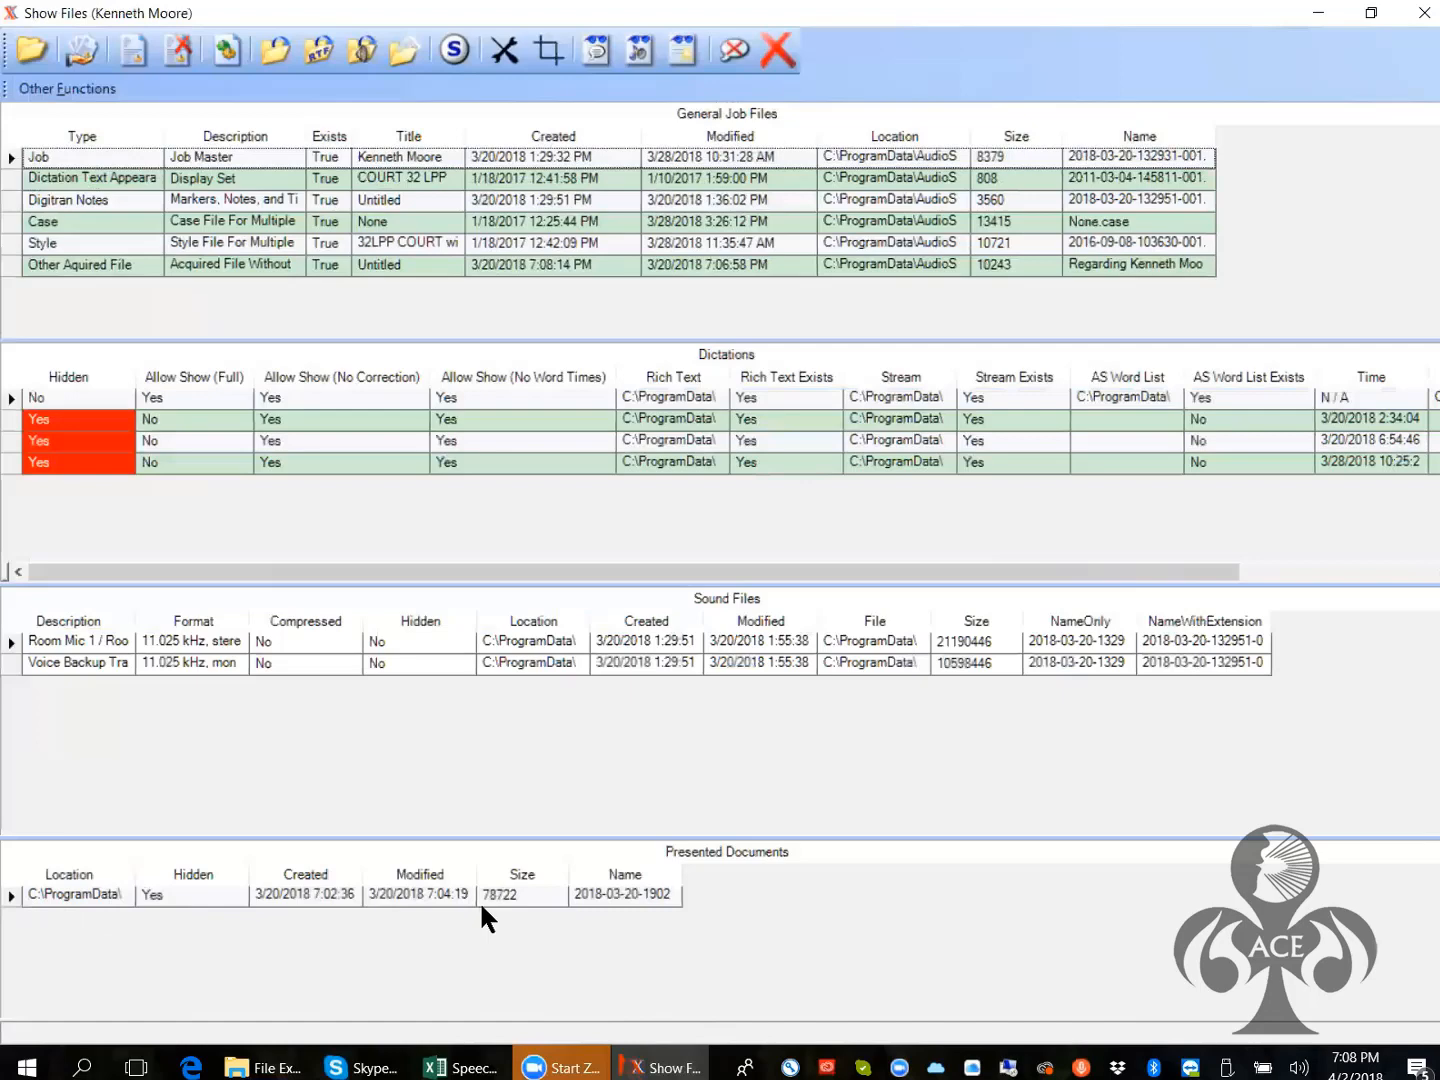
left_click(1420, 14)
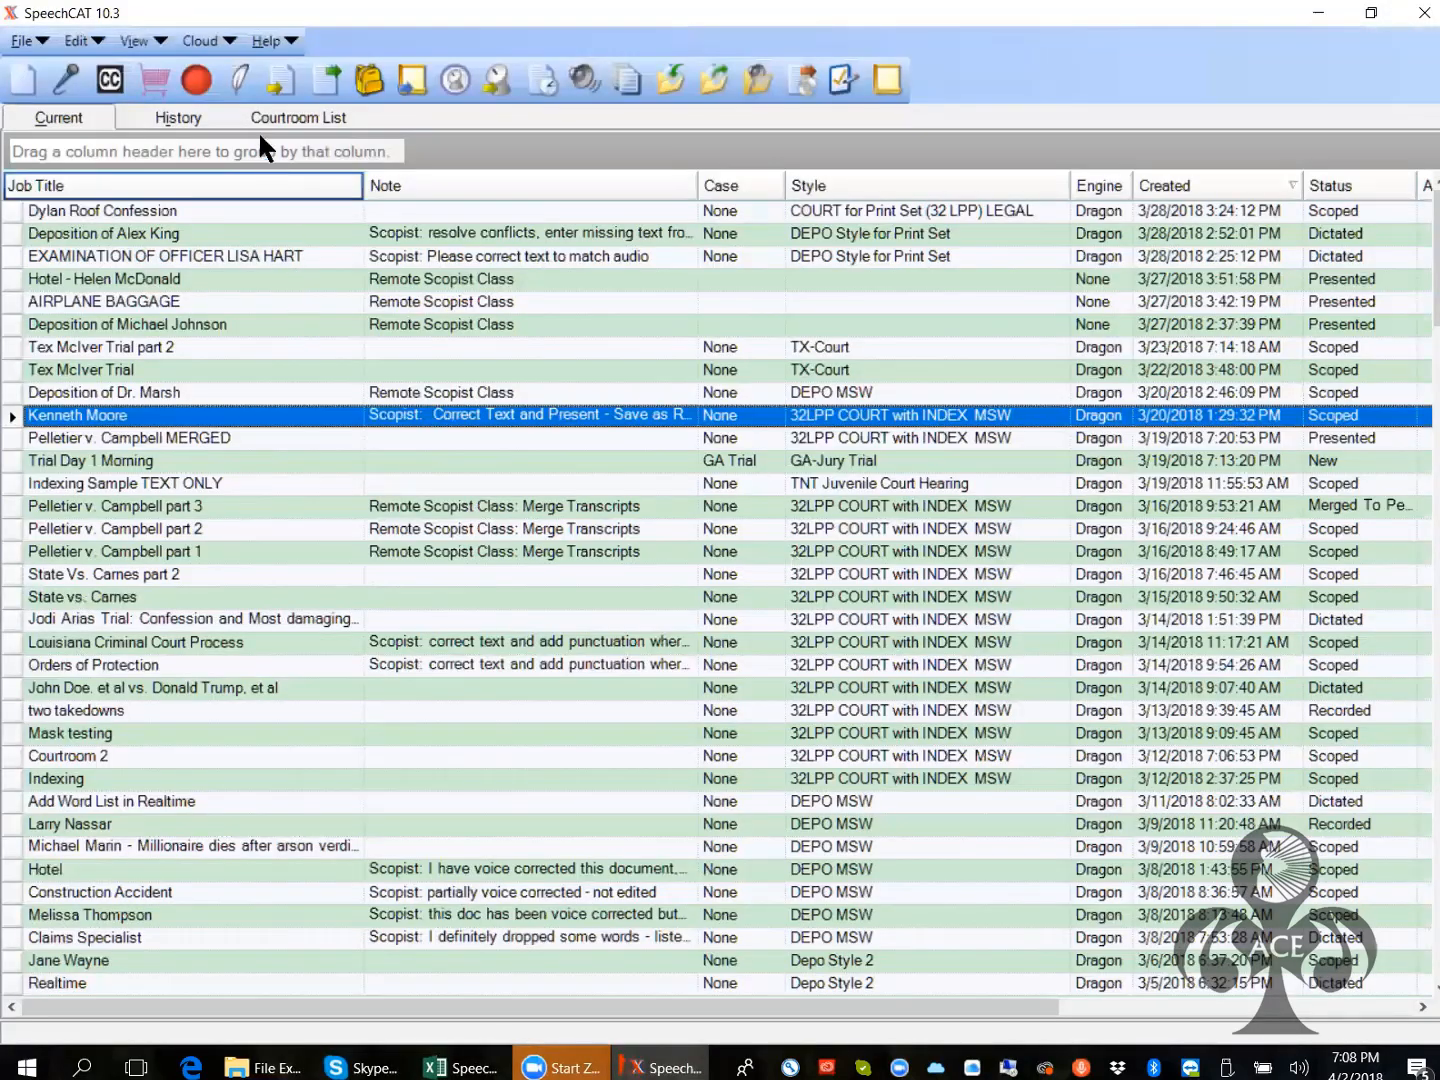
Try scoping the 3/20/2018 job and the presented MERGED job, cancelling the speech engine prompt and declining to open the word processor
left_click(282, 80)
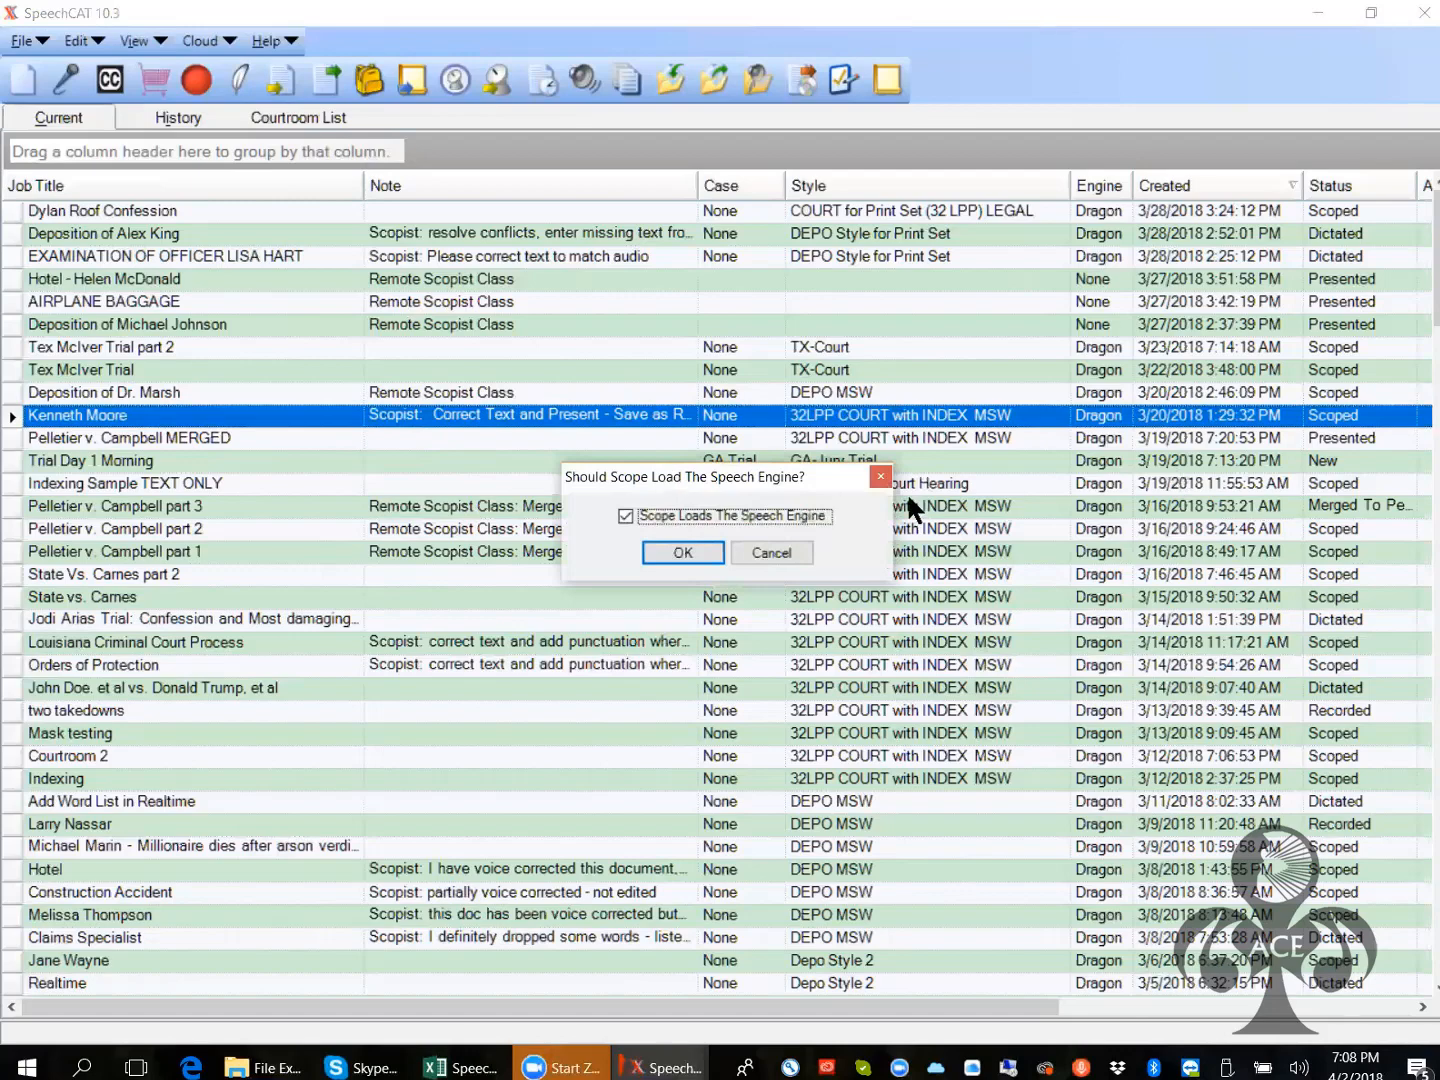
left_click(768, 555)
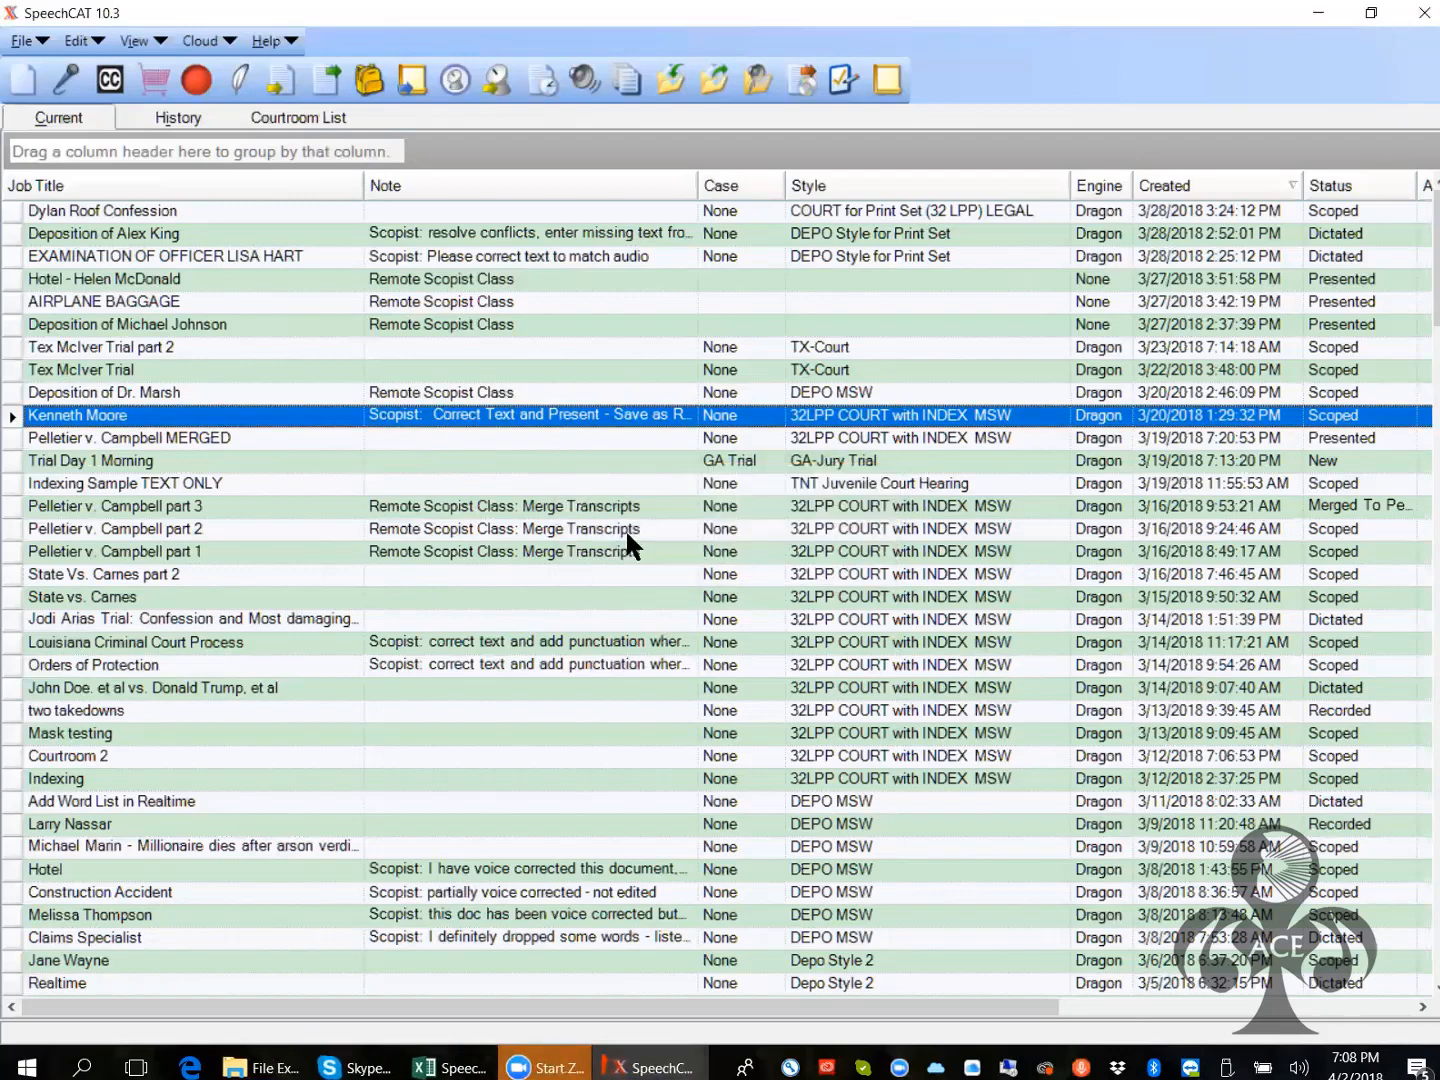
left_click(60, 440)
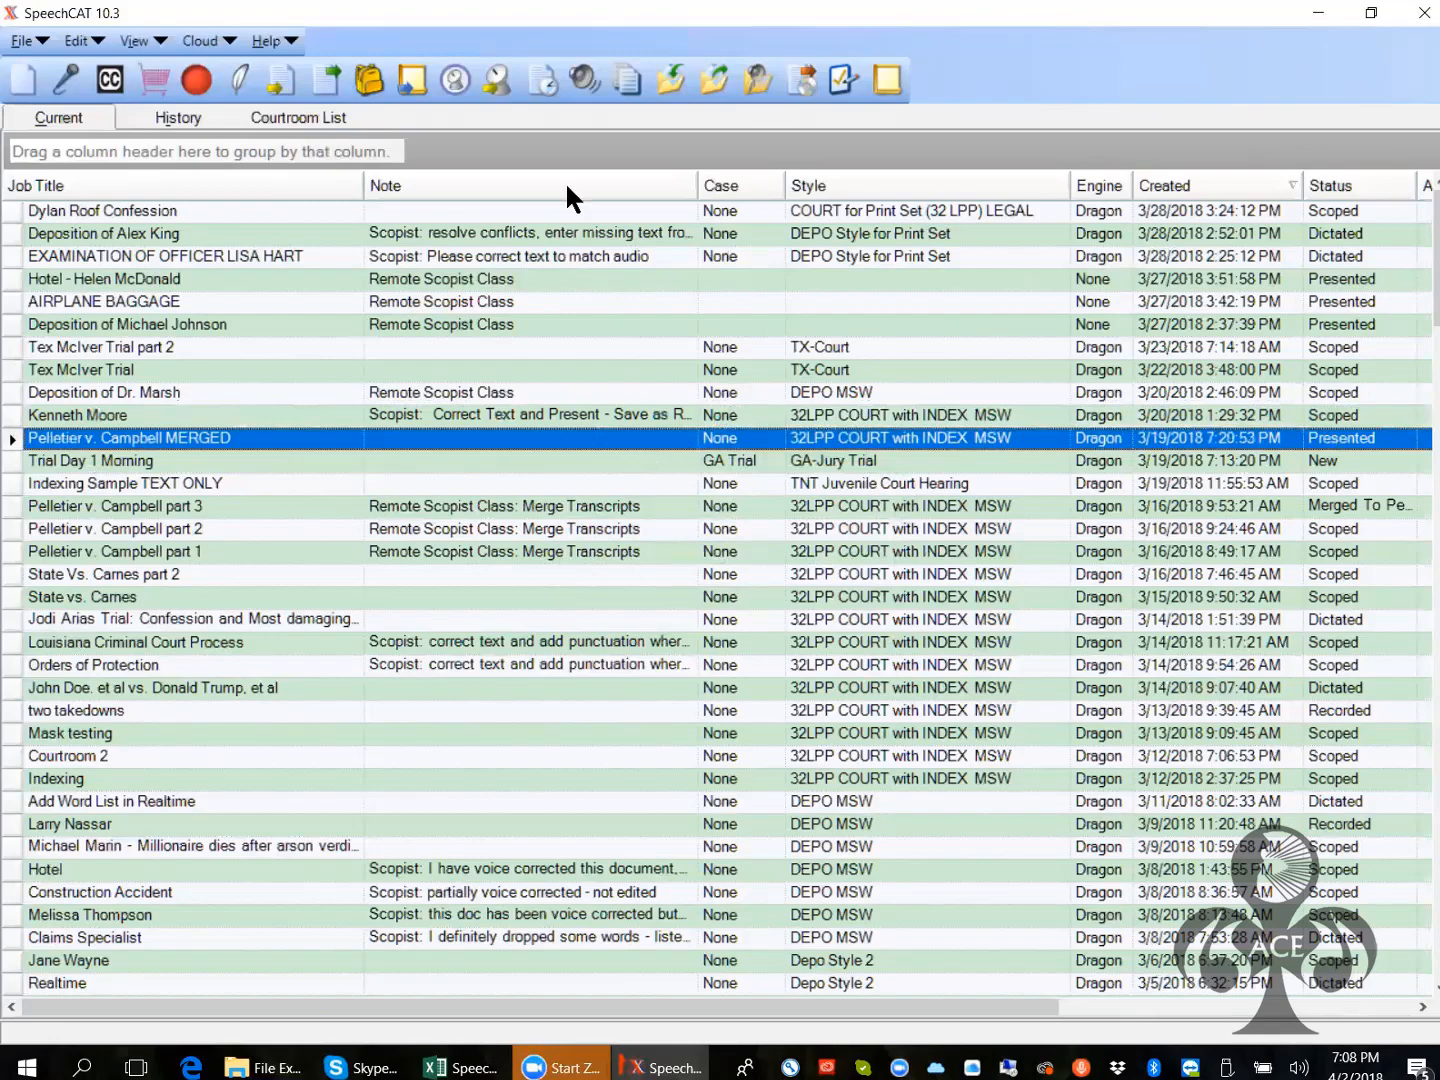
left_click(282, 78)
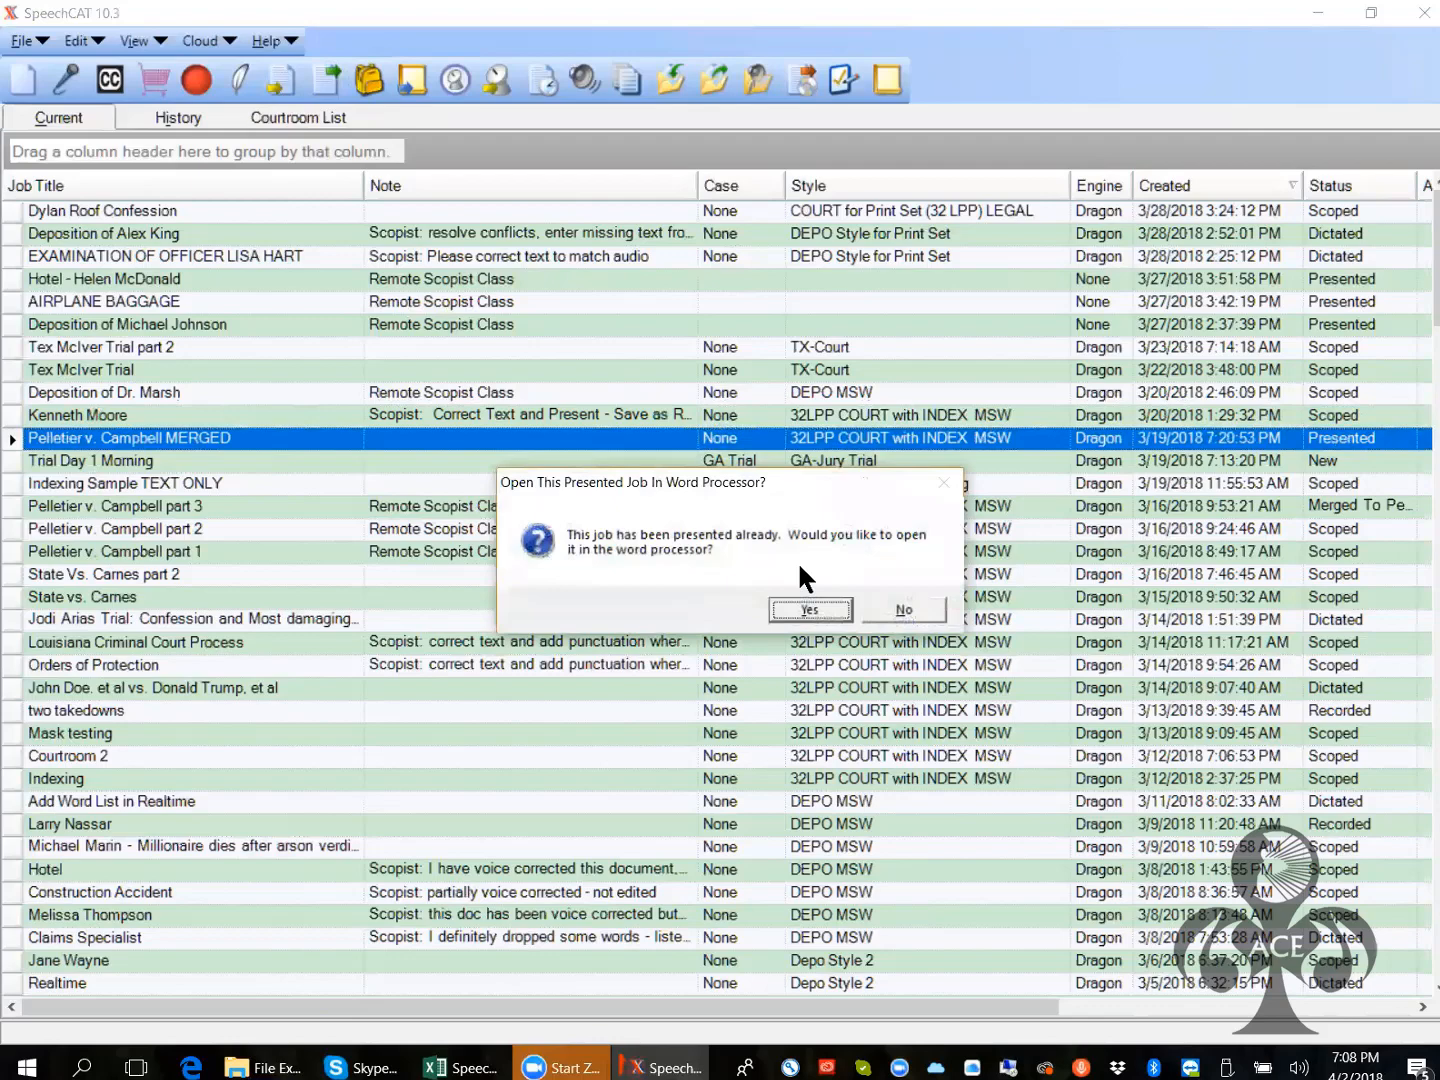
left_click(903, 611)
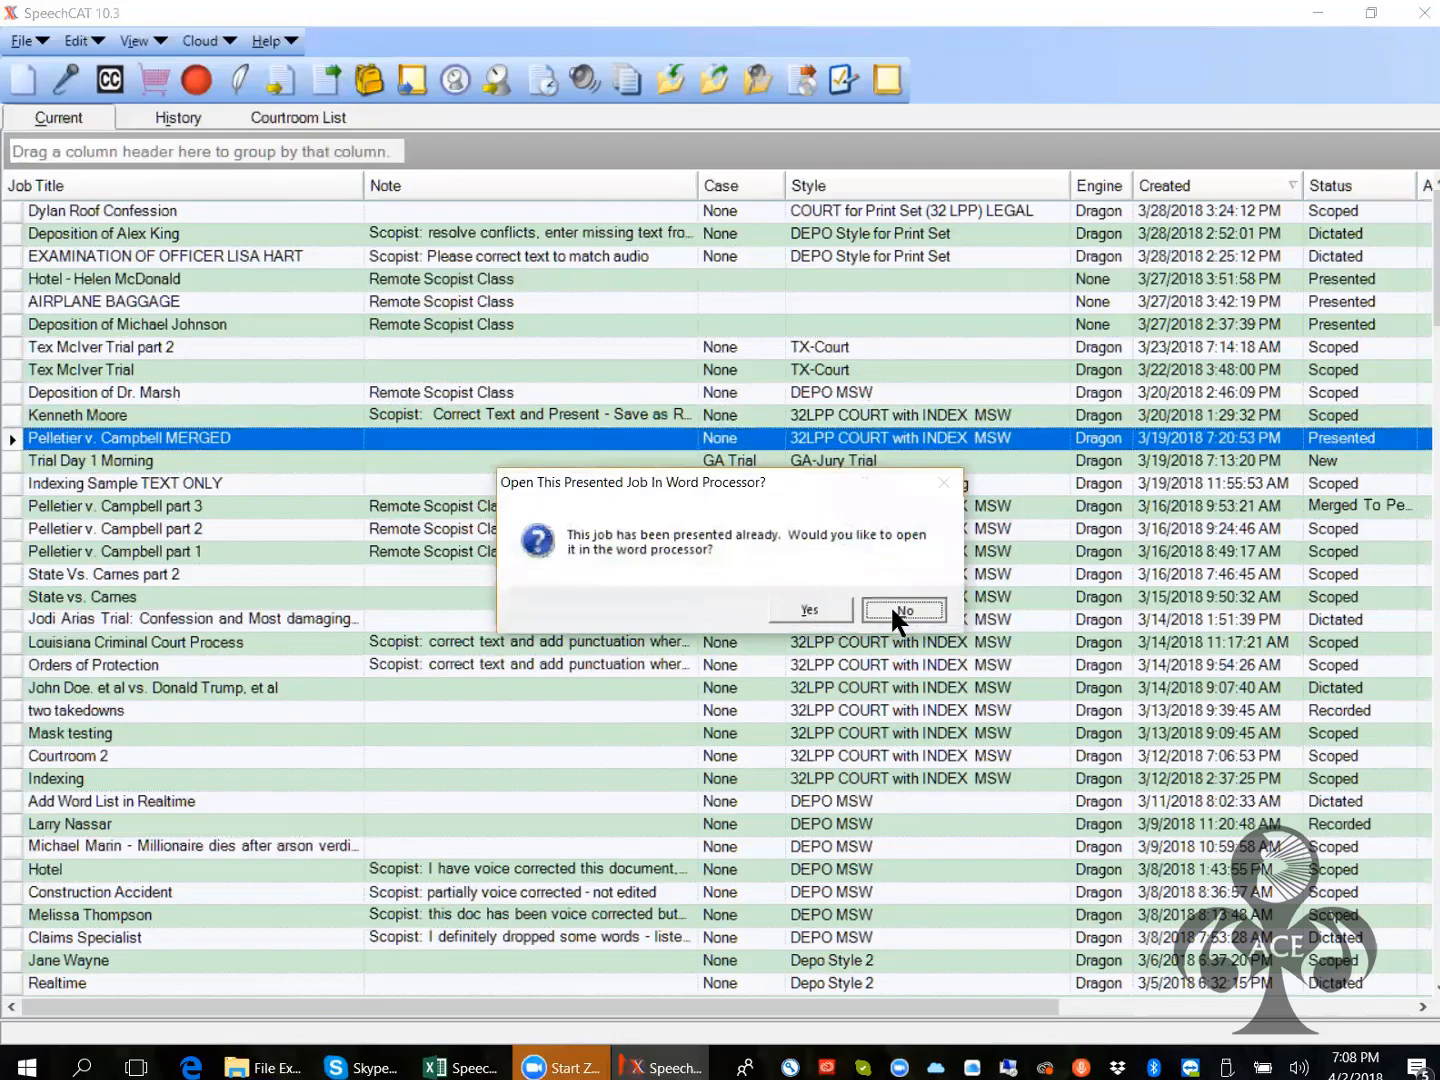
Hide the MERGED job's current presented document in Show Files, confirm the hiding, and return to the job list
left_click(145, 41)
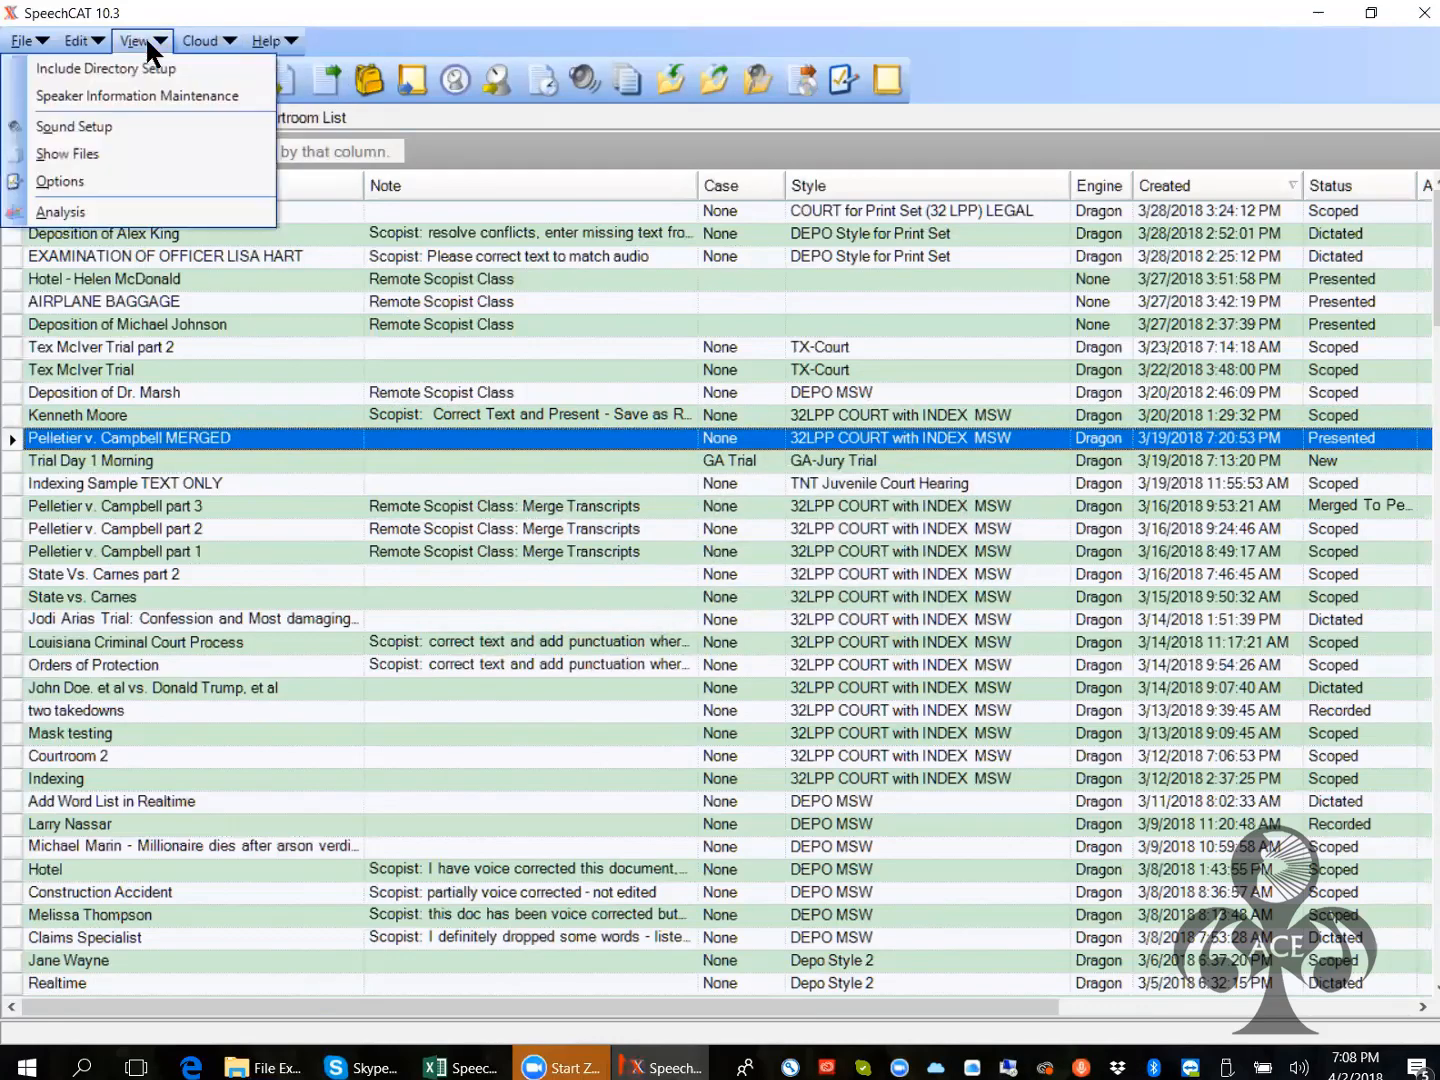
left_click(100, 153)
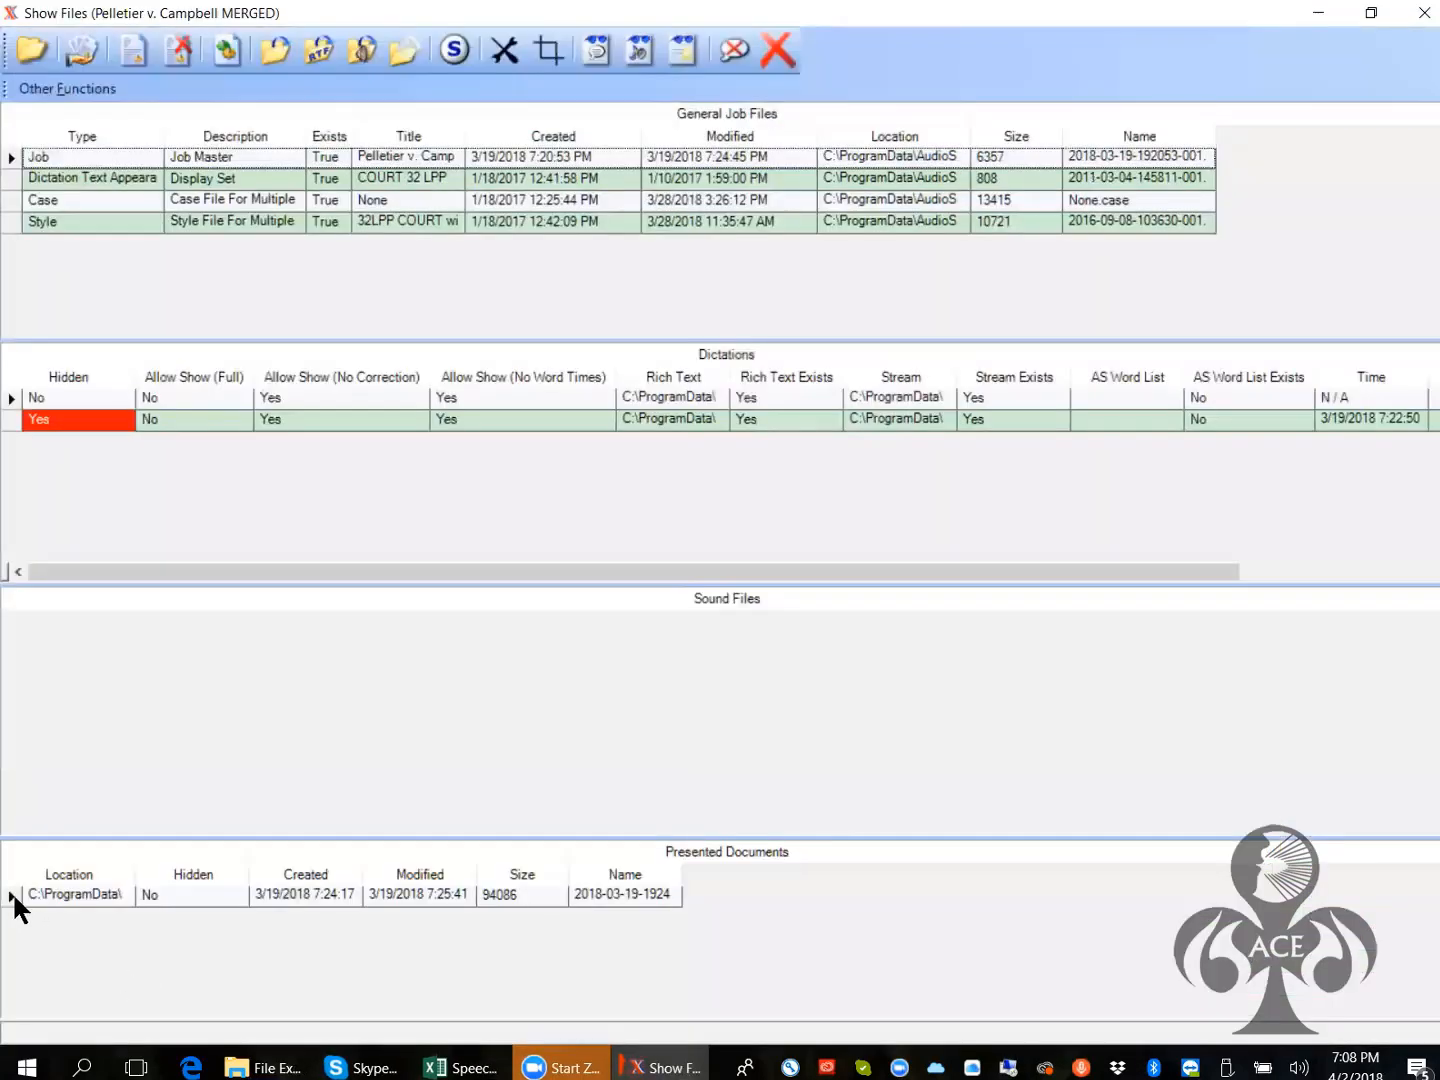
left_click(9, 891)
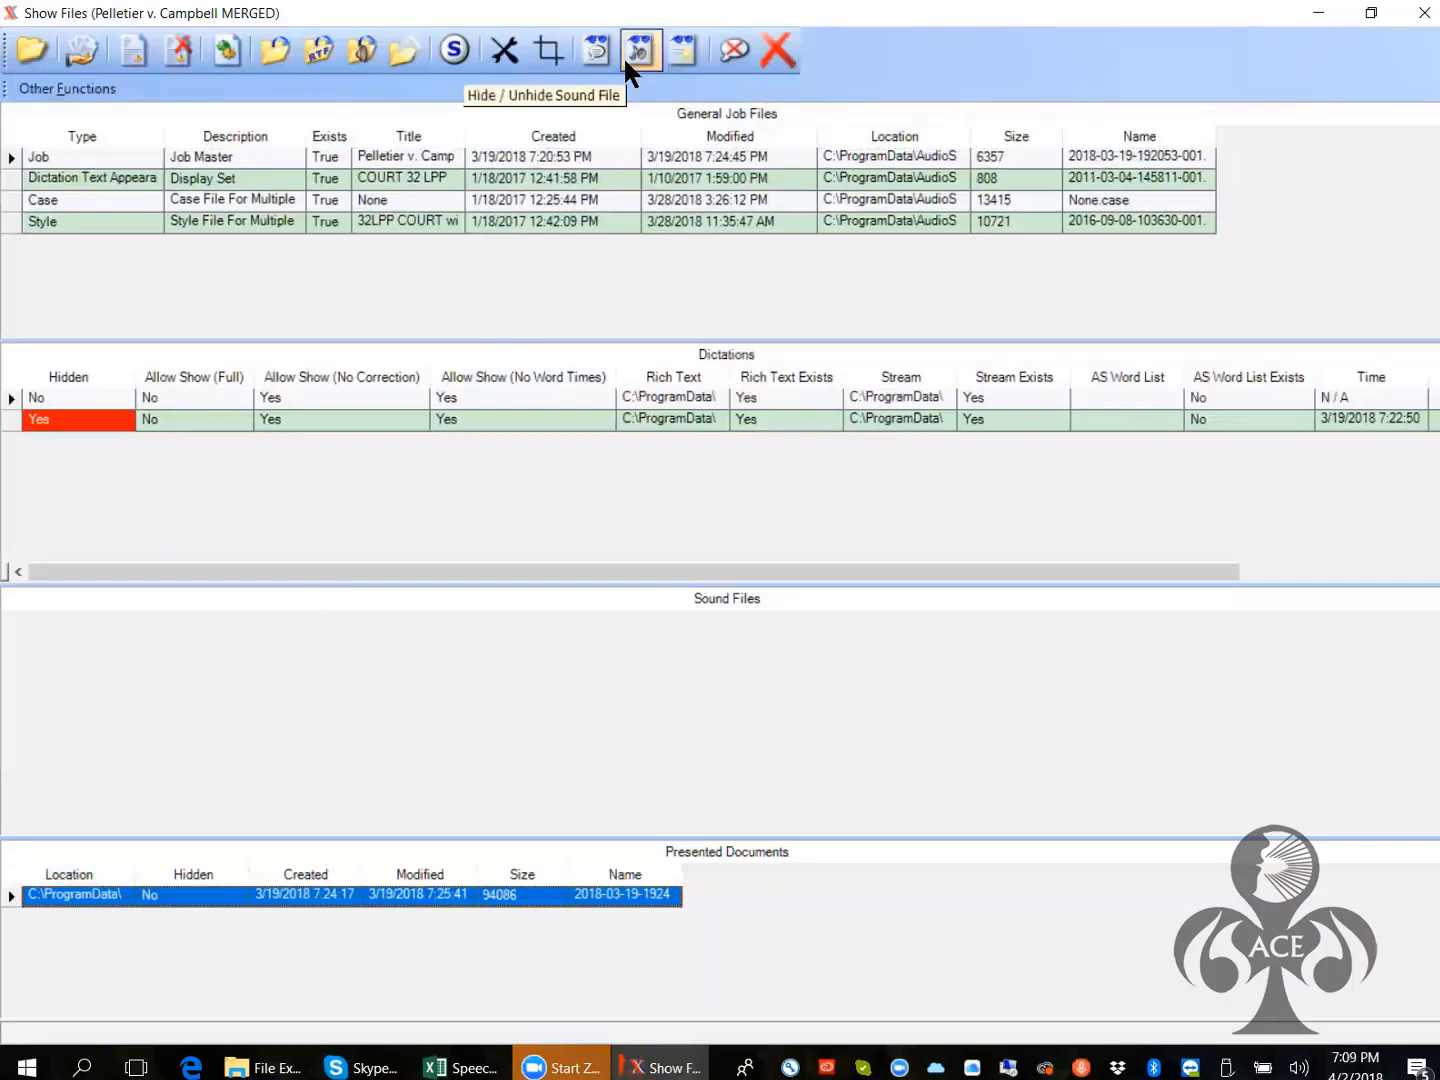
left_click(686, 45)
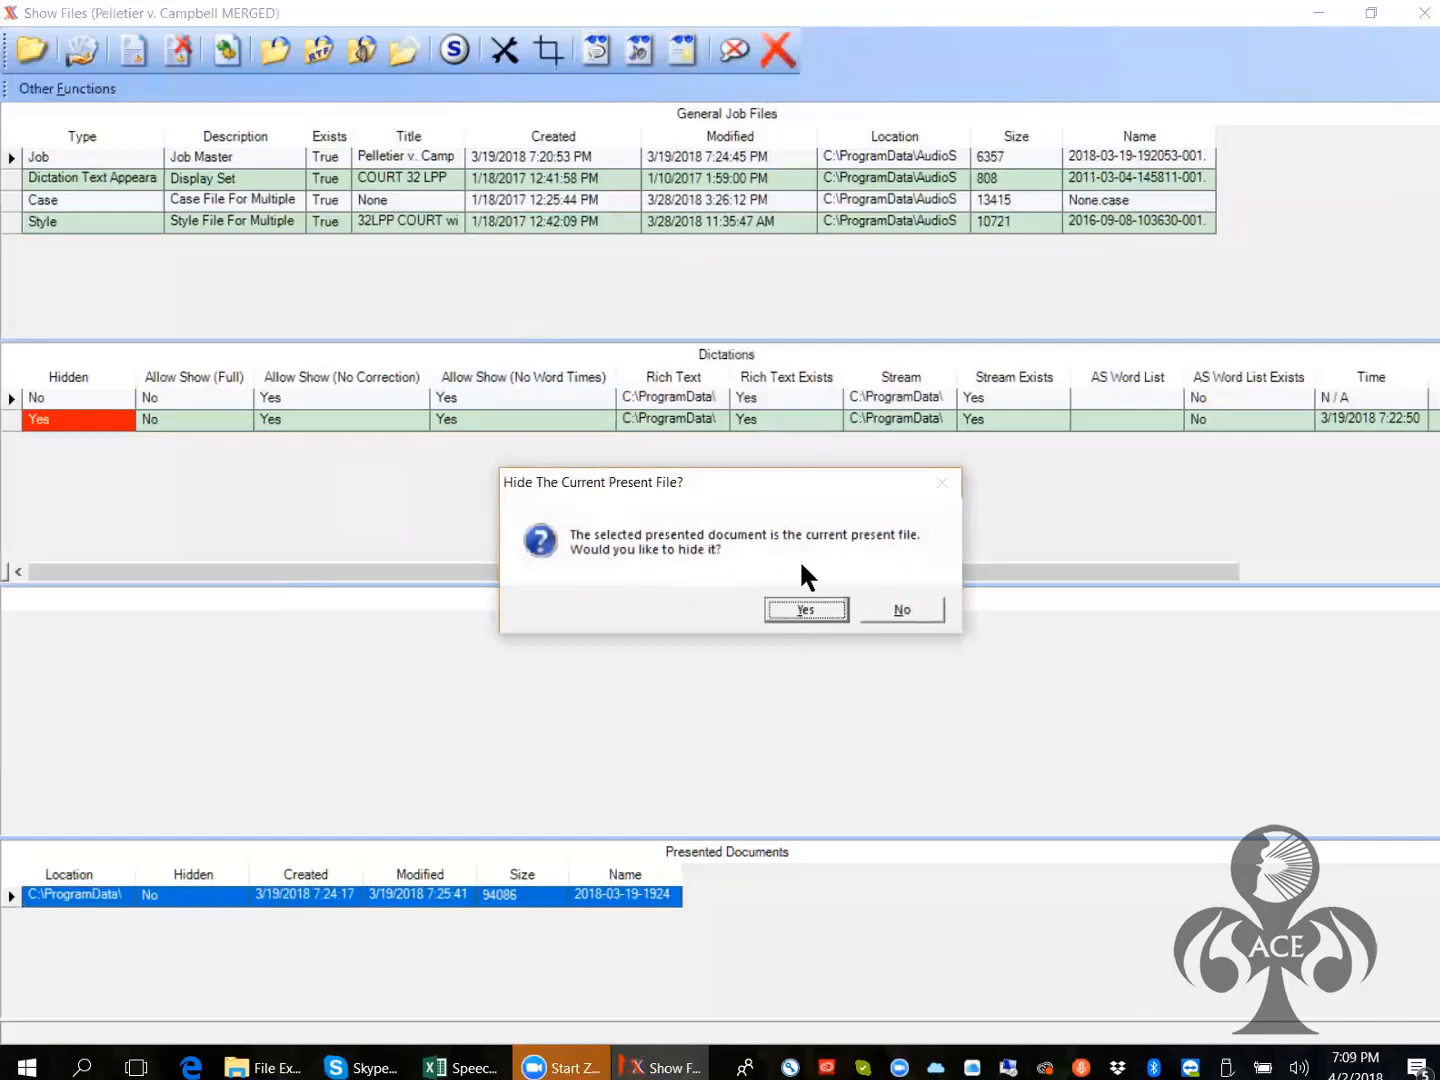
left_click(802, 605)
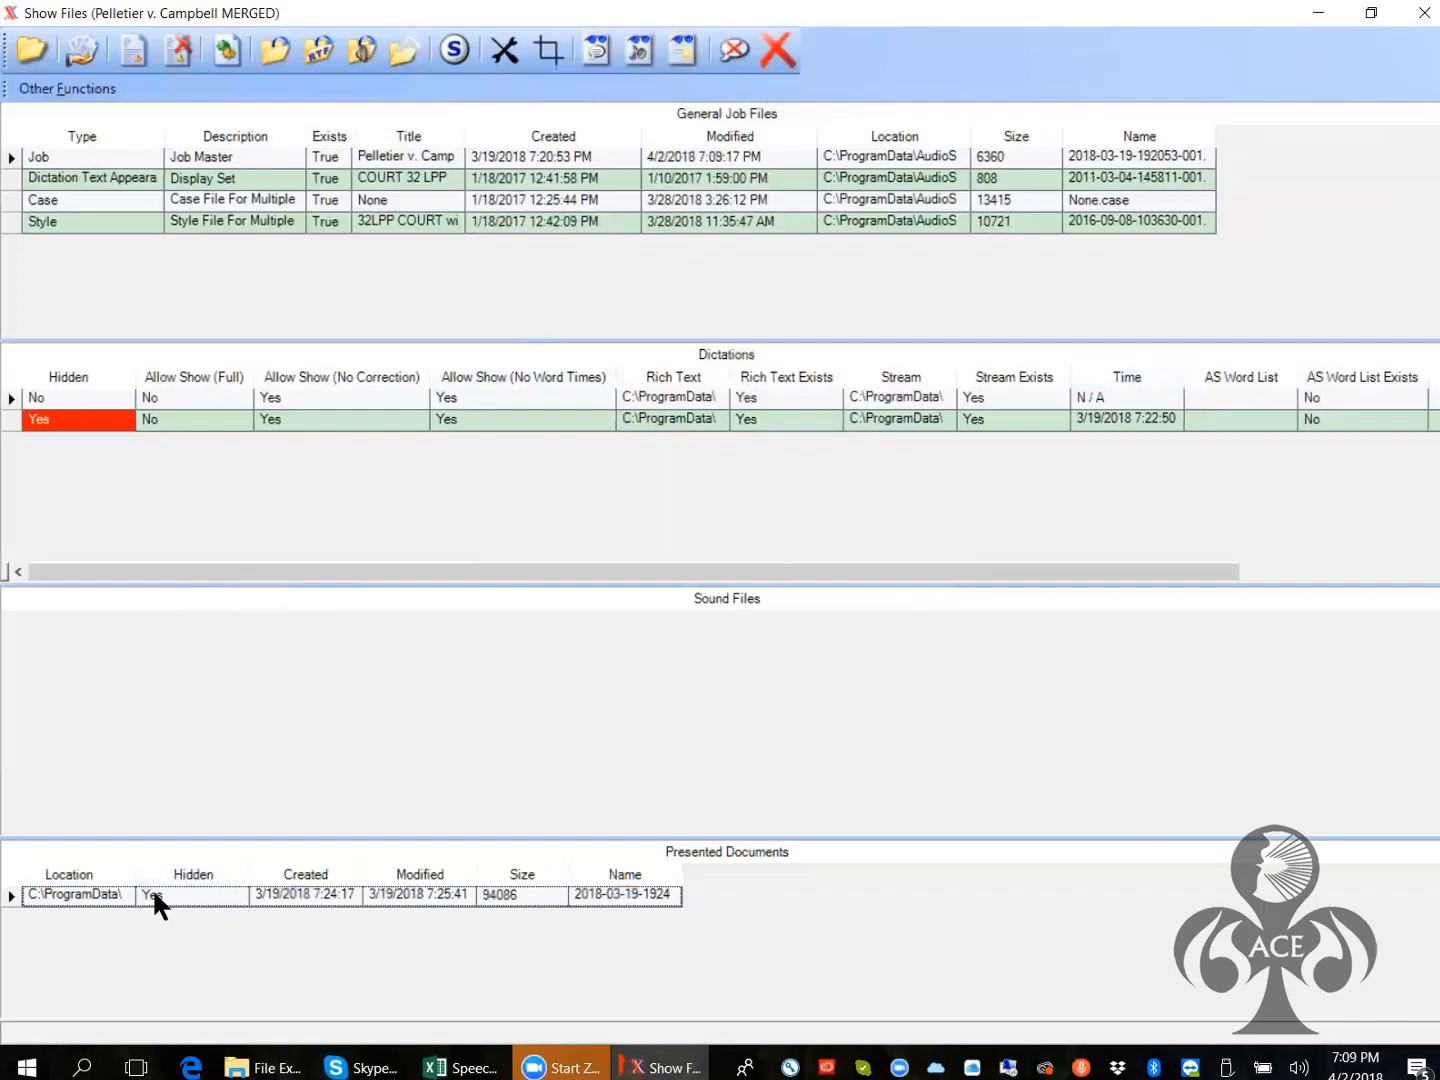
left_click(1425, 13)
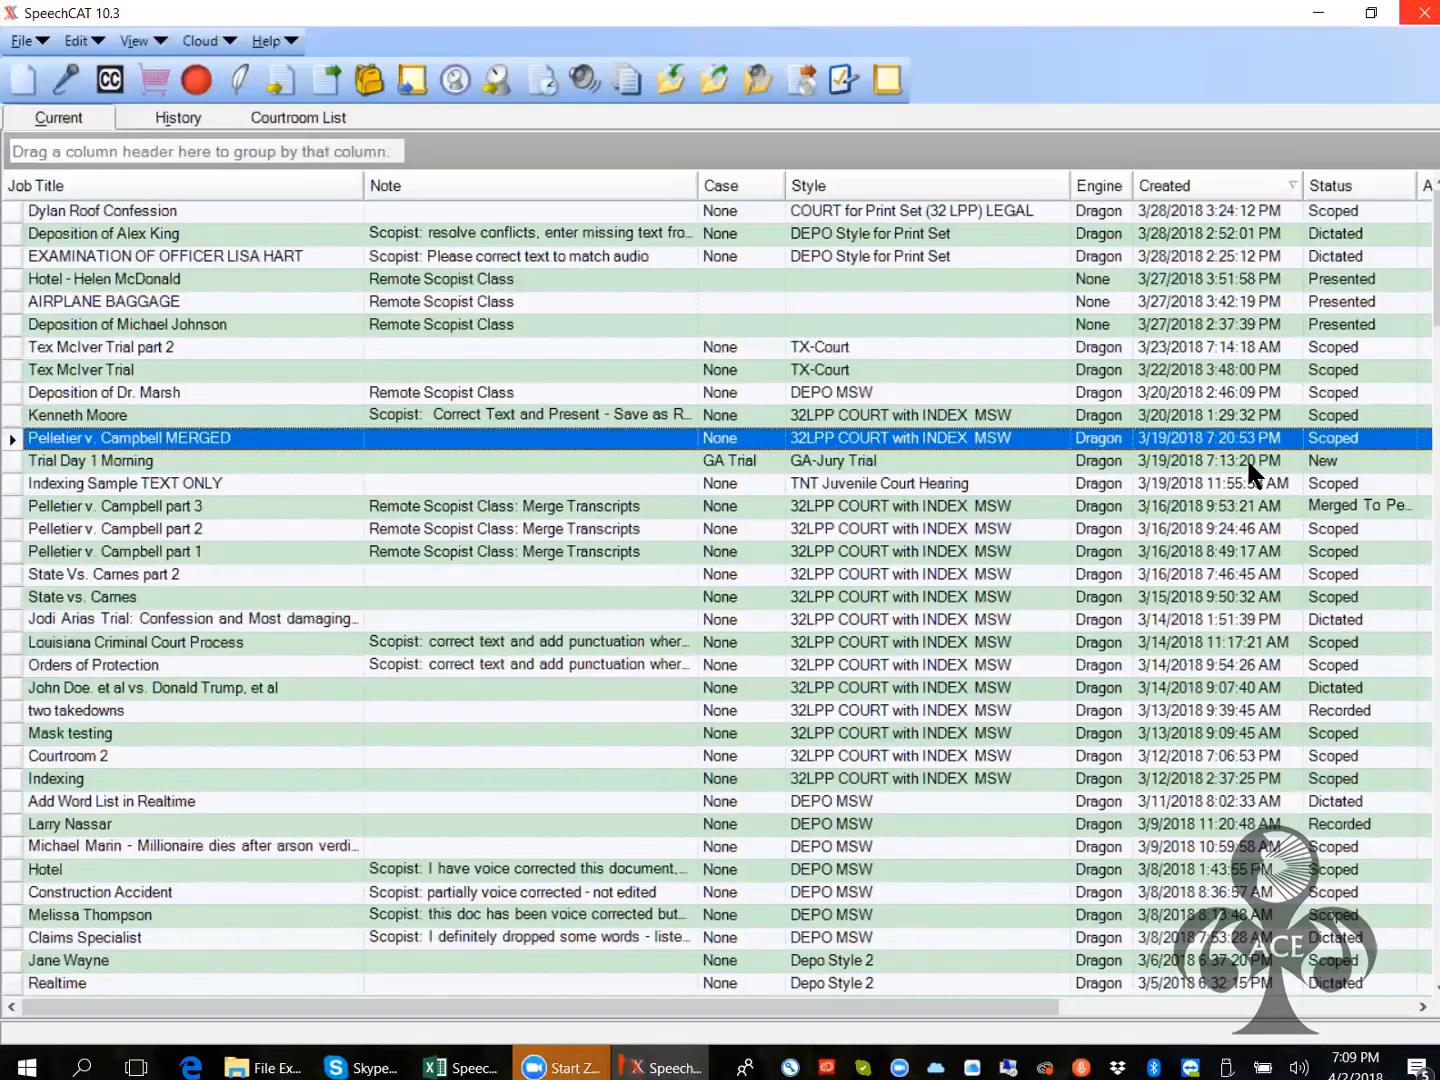
Scope the MERGED job without loading the speech engine, look through the transcript to its end, and close it
left_click(281, 72)
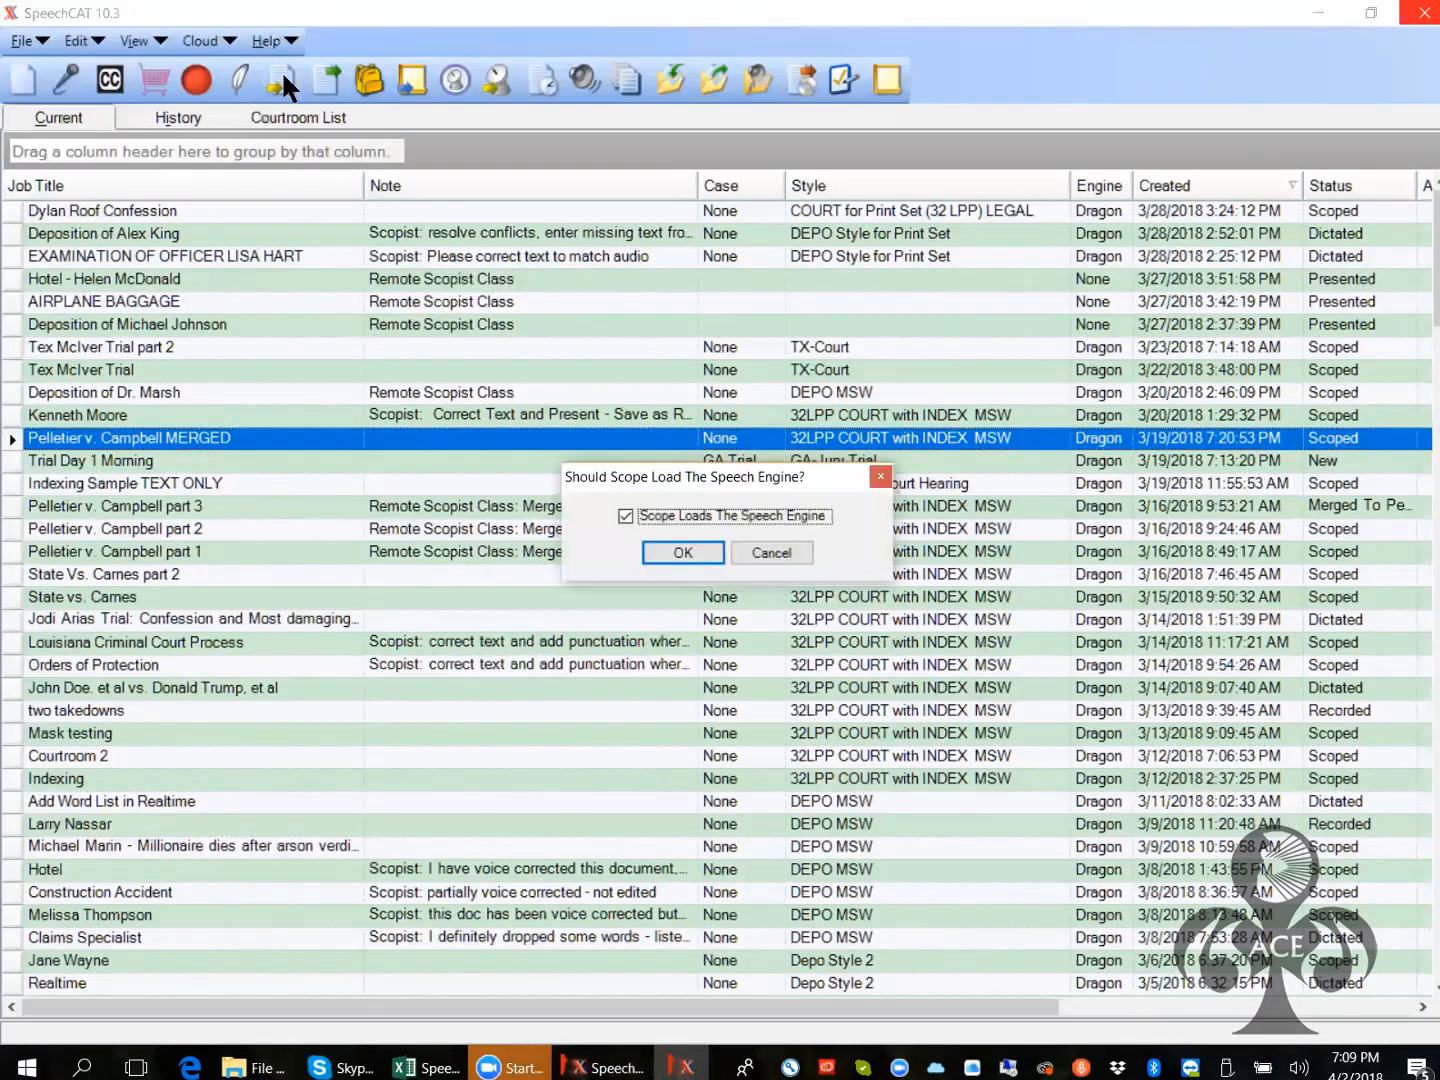
left_click(625, 515)
left_click(676, 553)
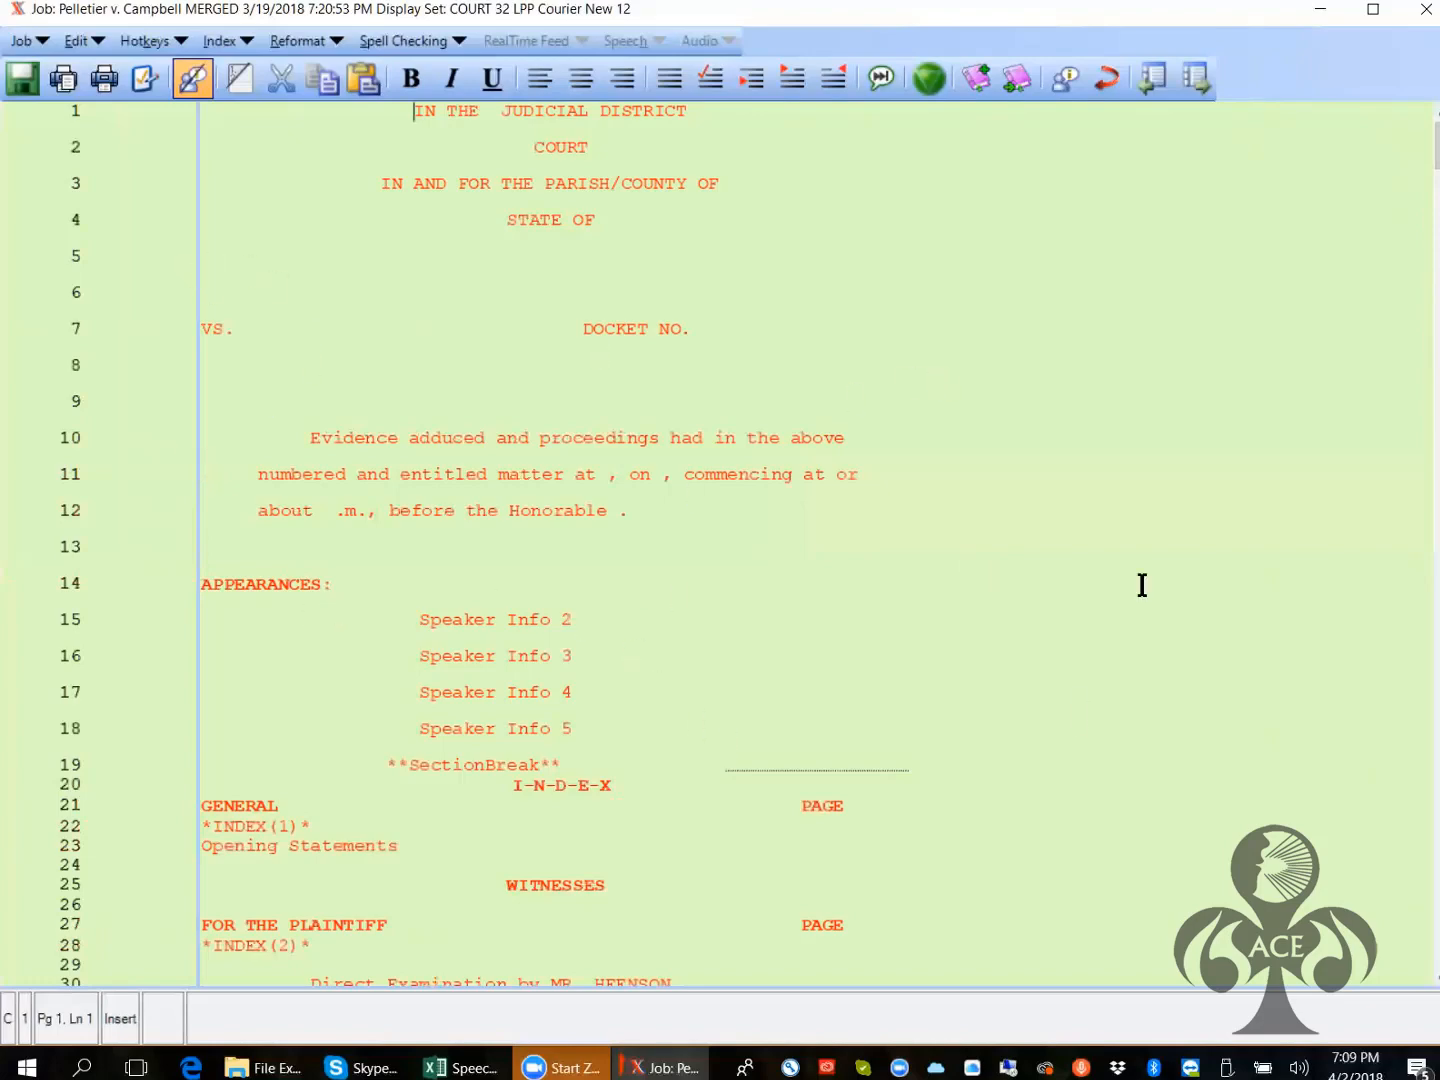
left_click_drag(1426, 135, 1384, 953)
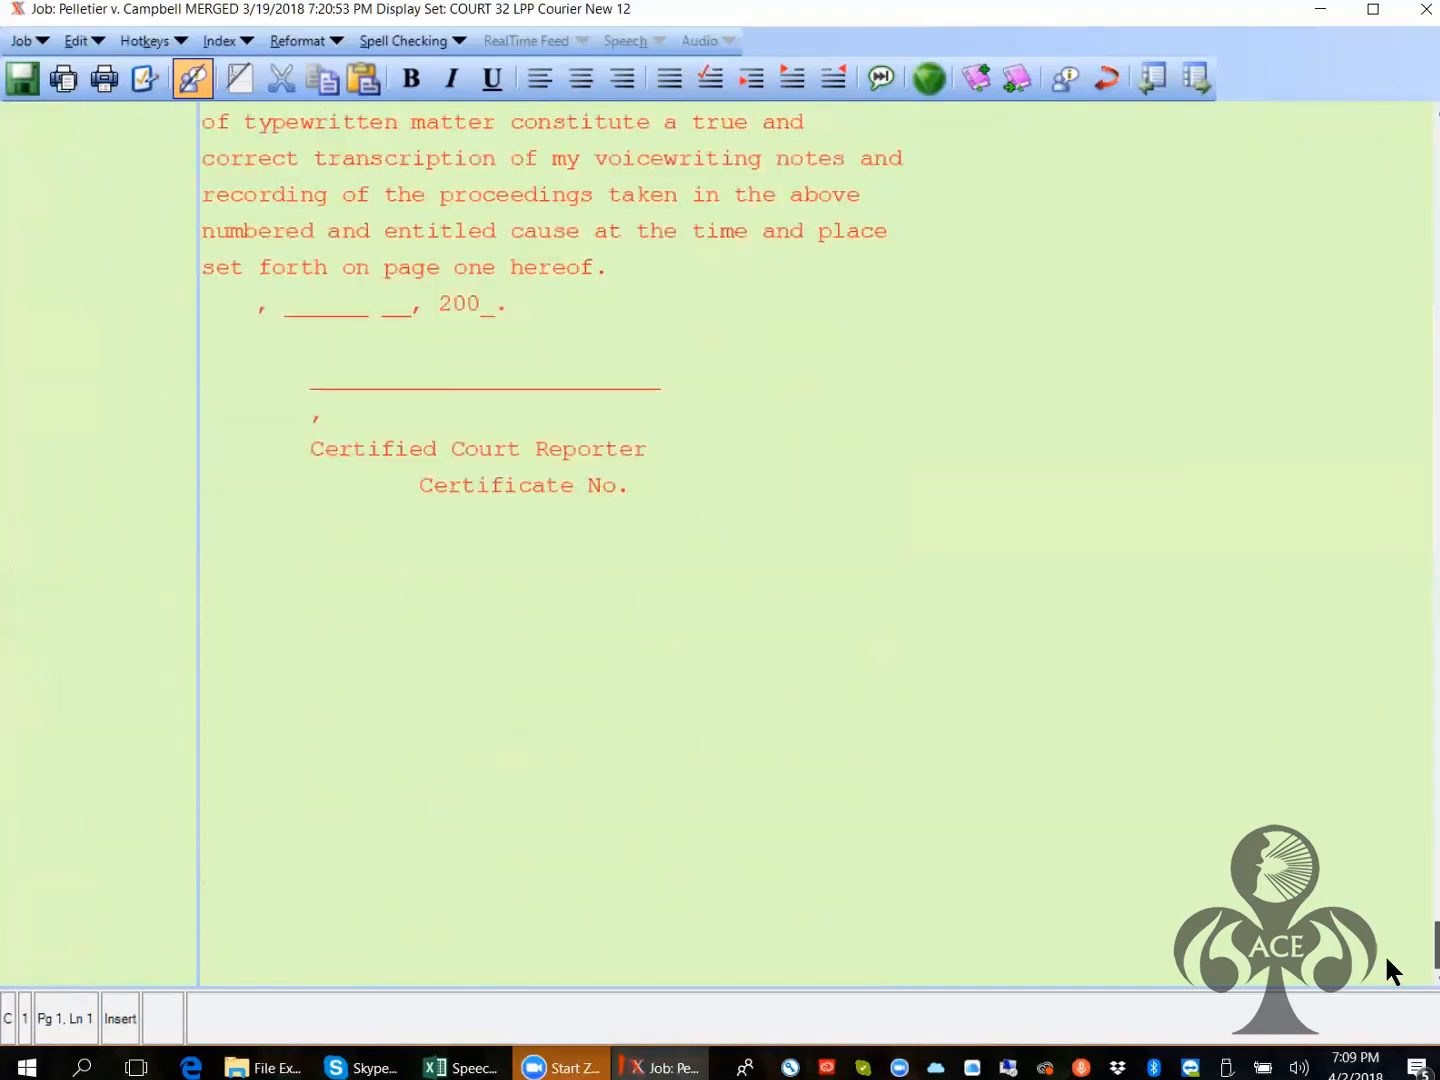
left_click(1426, 13)
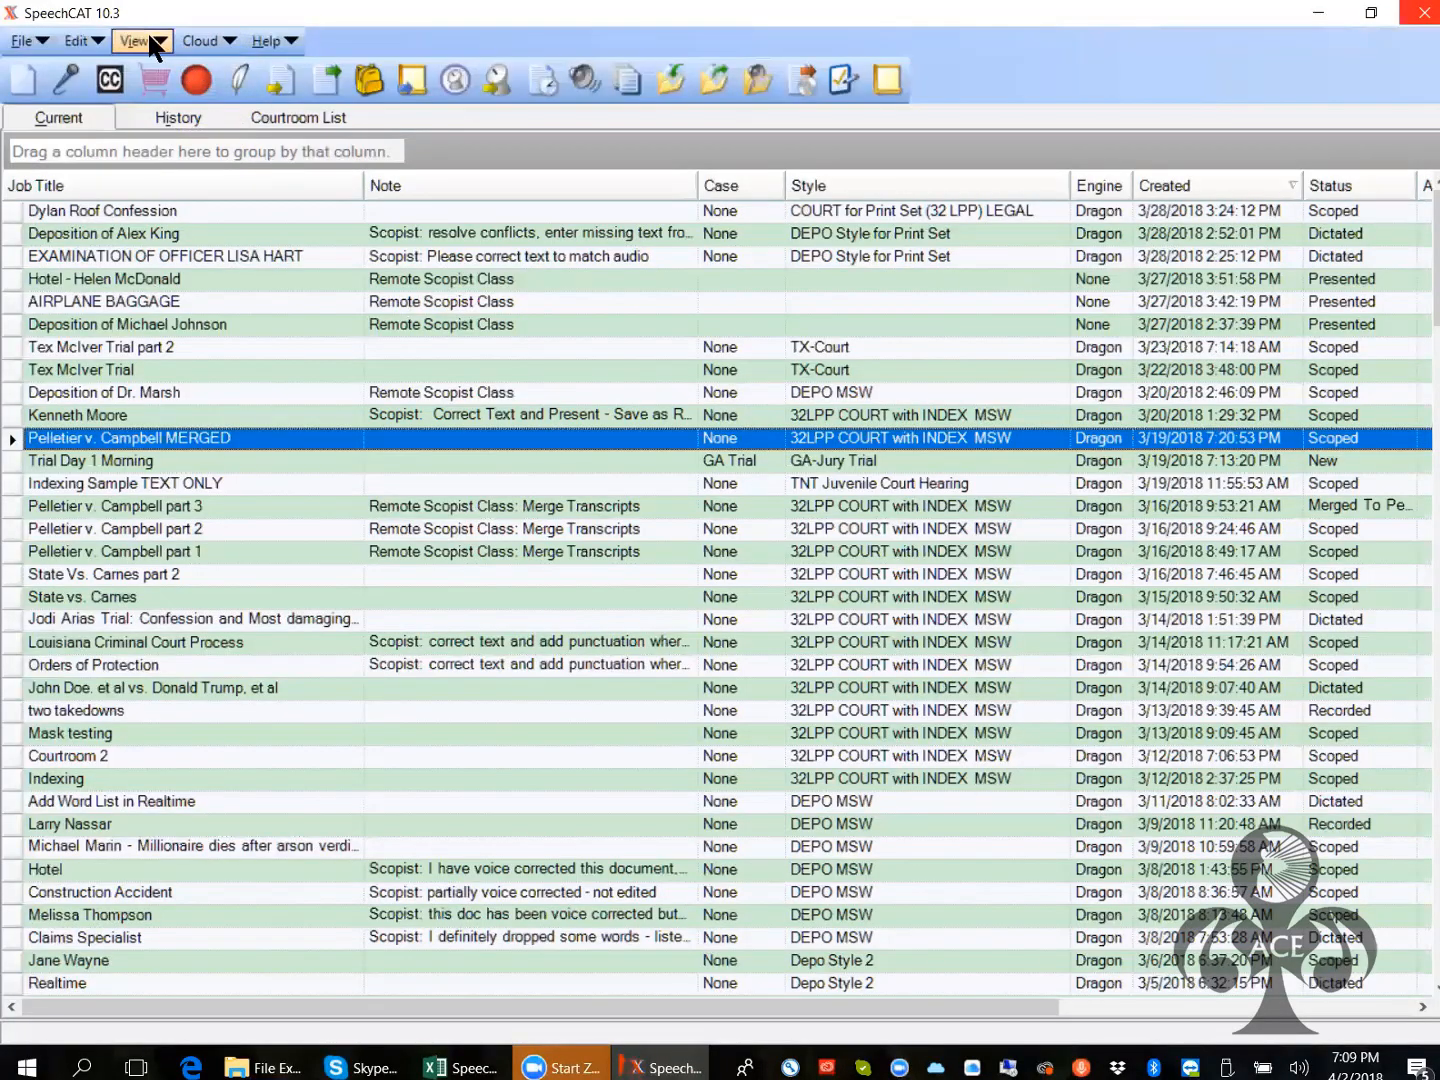
Examine the MERGED job's dictations and presented documents in Show Files, and return to the job list
left_click(145, 38)
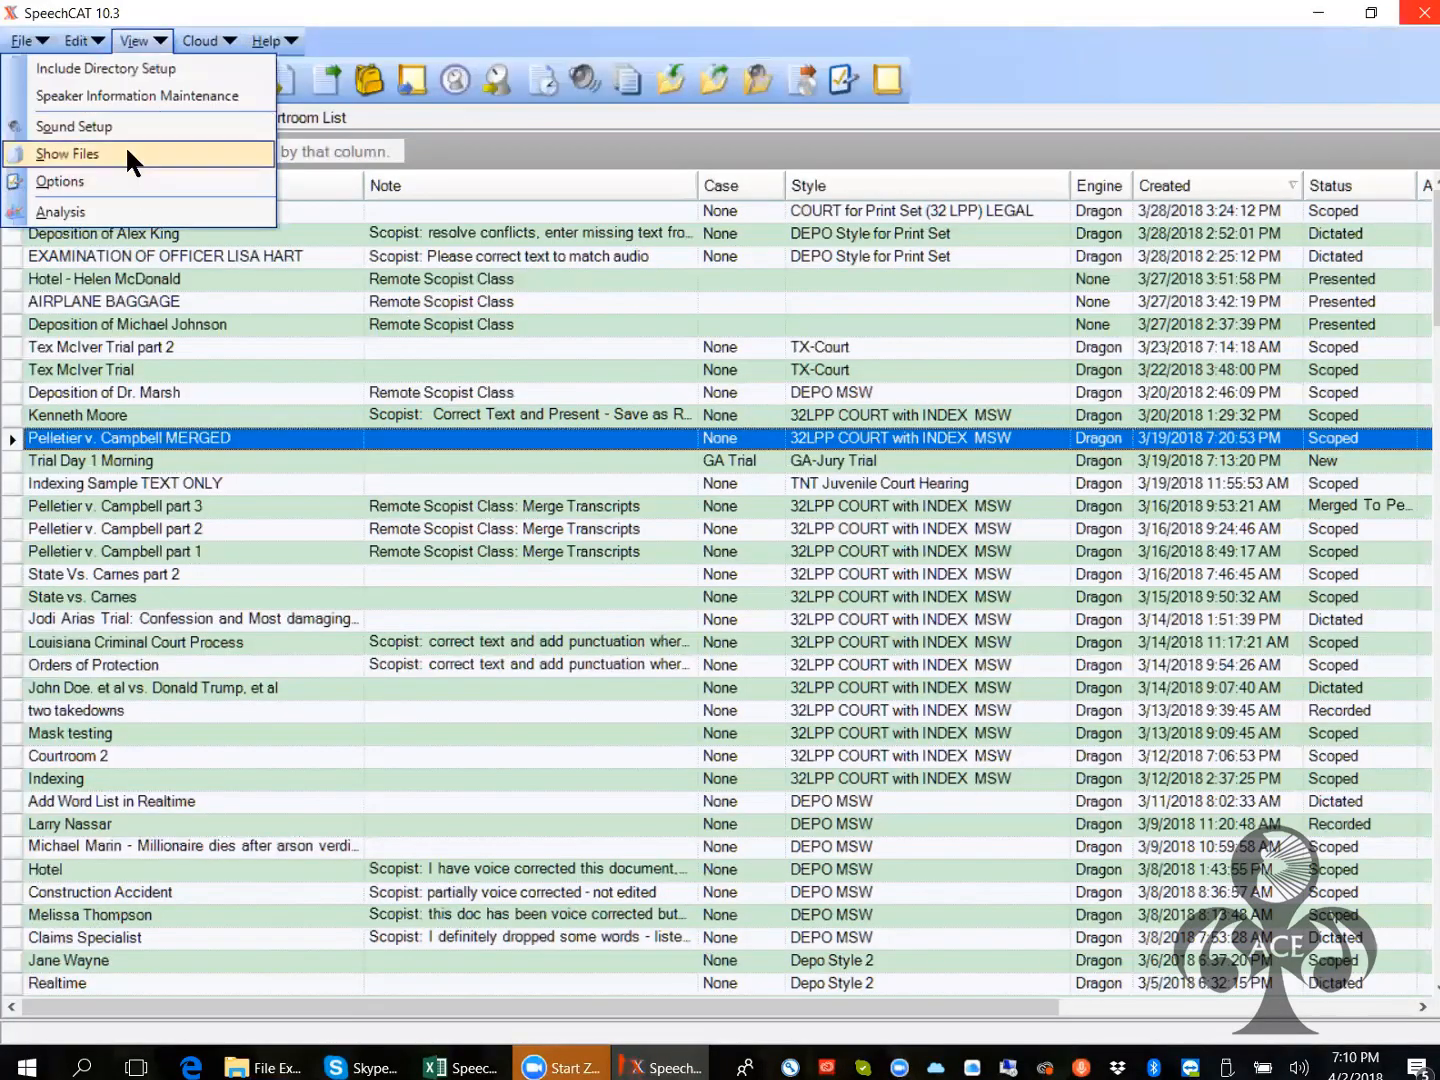
left_click(128, 153)
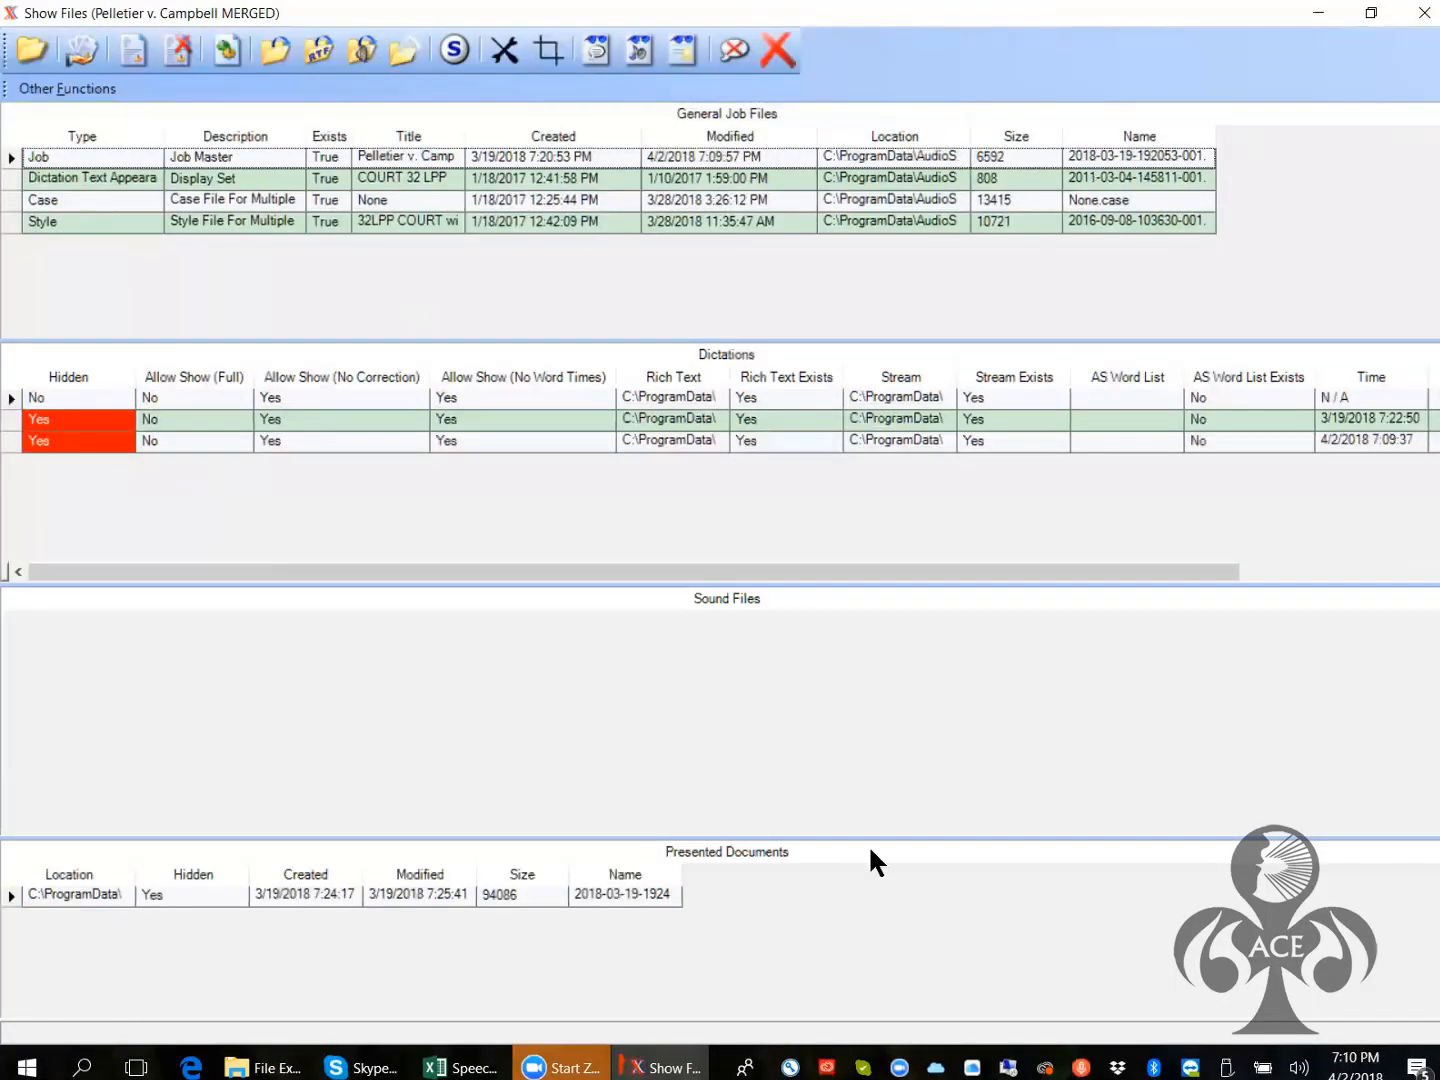
left_click(1425, 13)
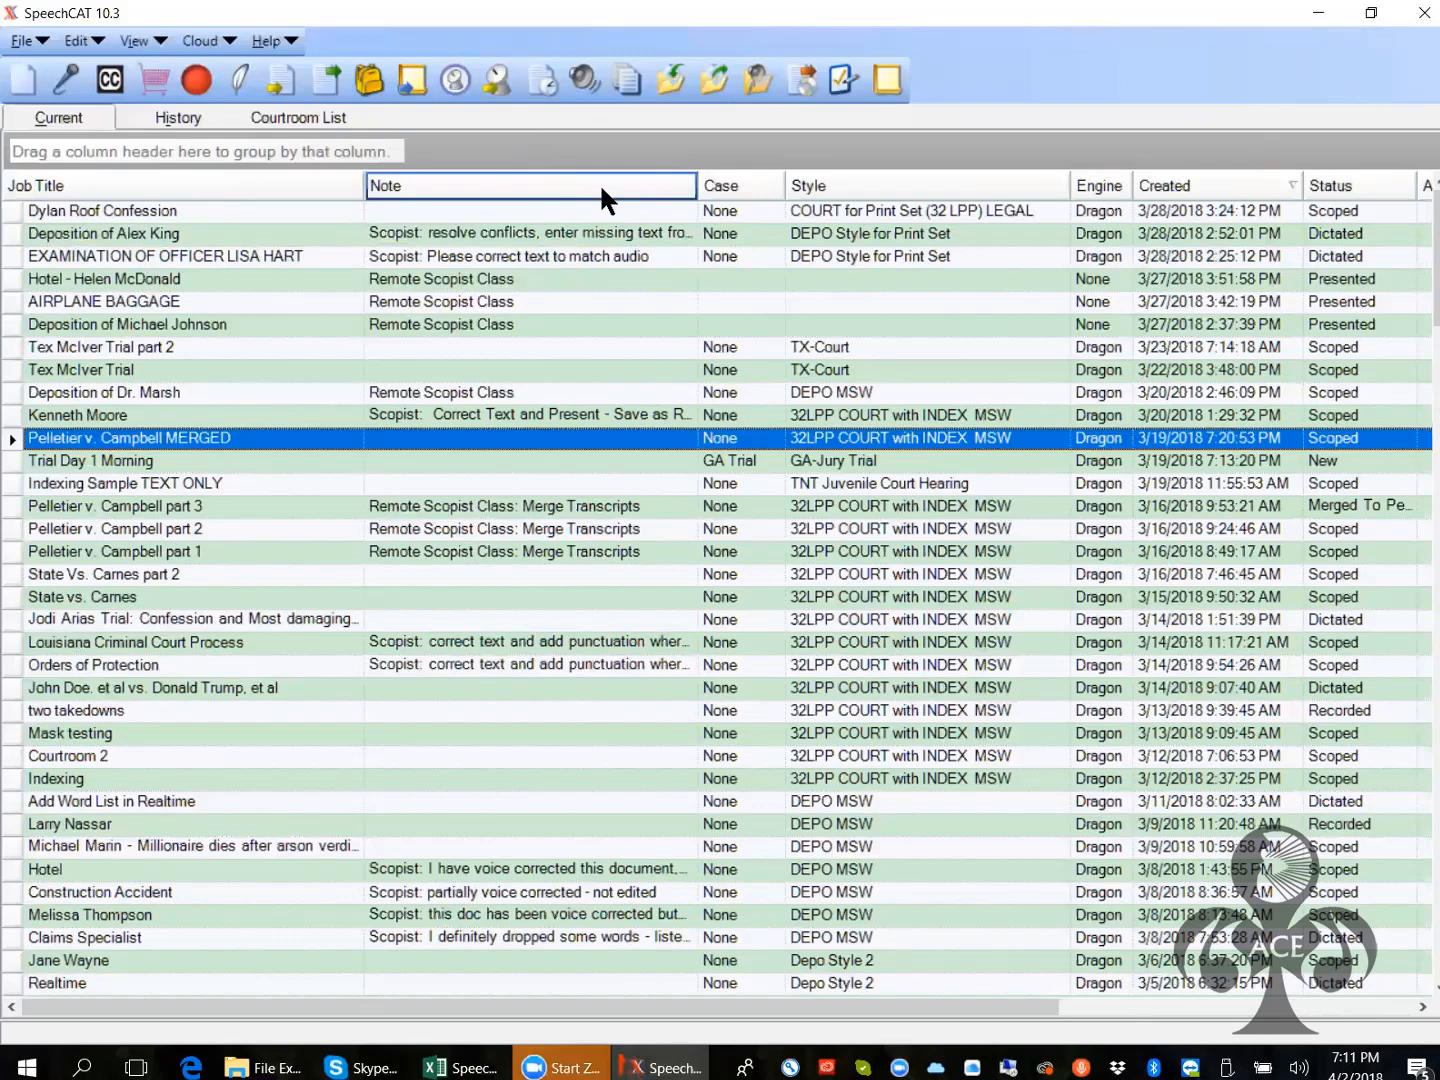
Enable Use Secure Case with secure drive letter E in the Realtime options, and save the options
left_click(839, 82)
left_click(620, 256)
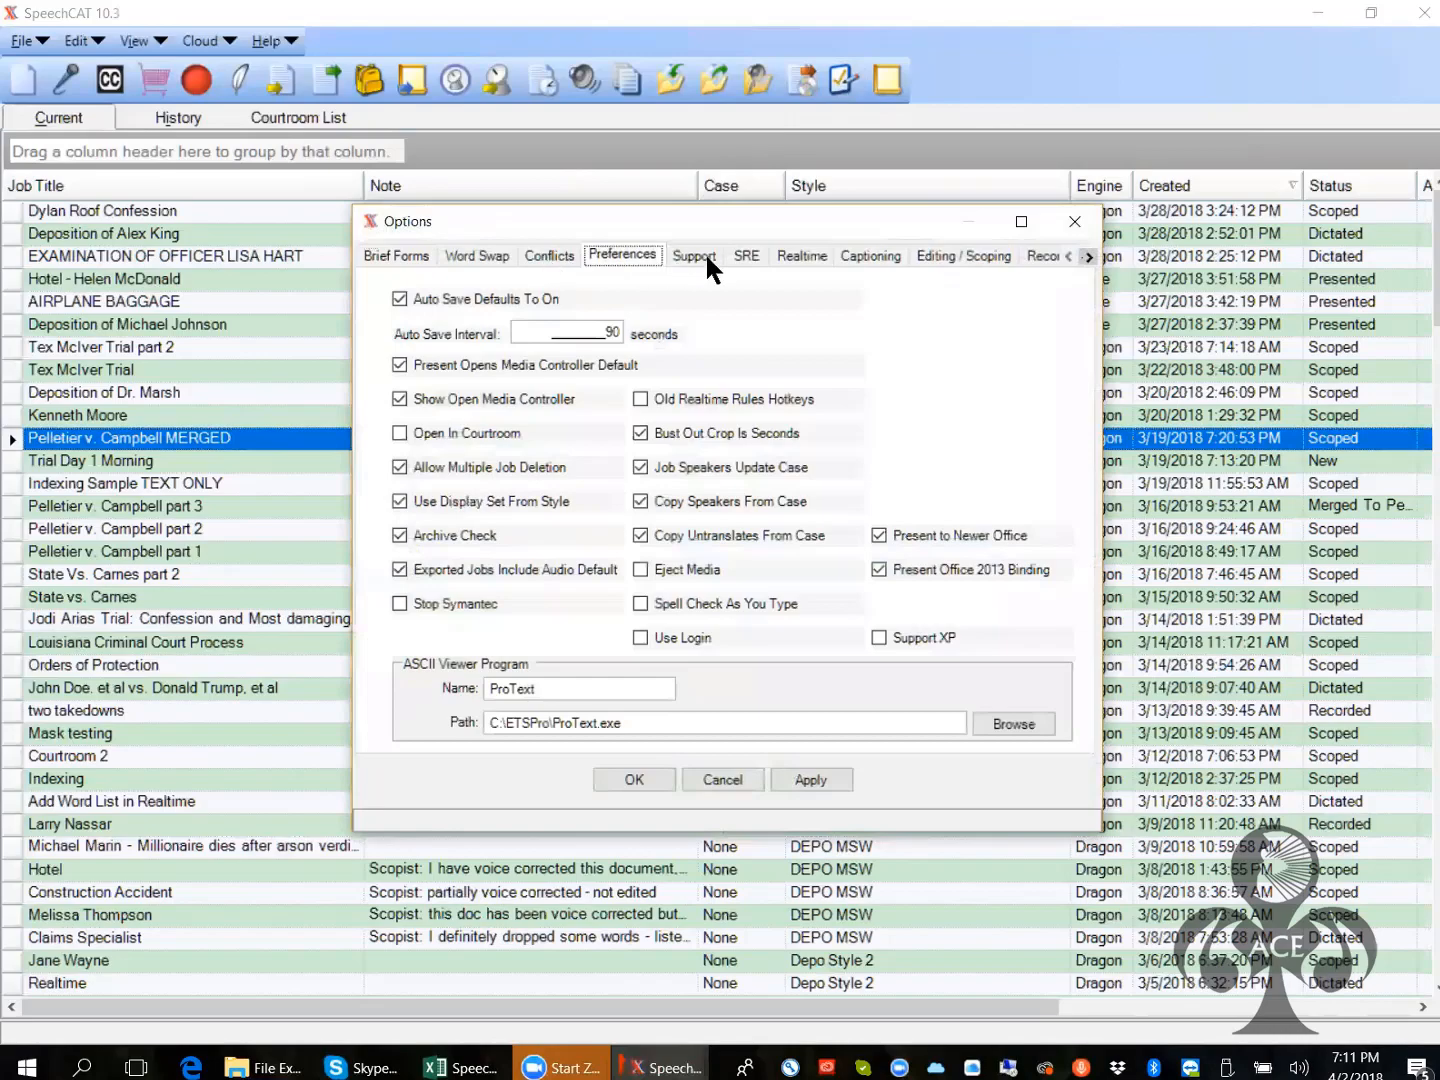
left_click(819, 252)
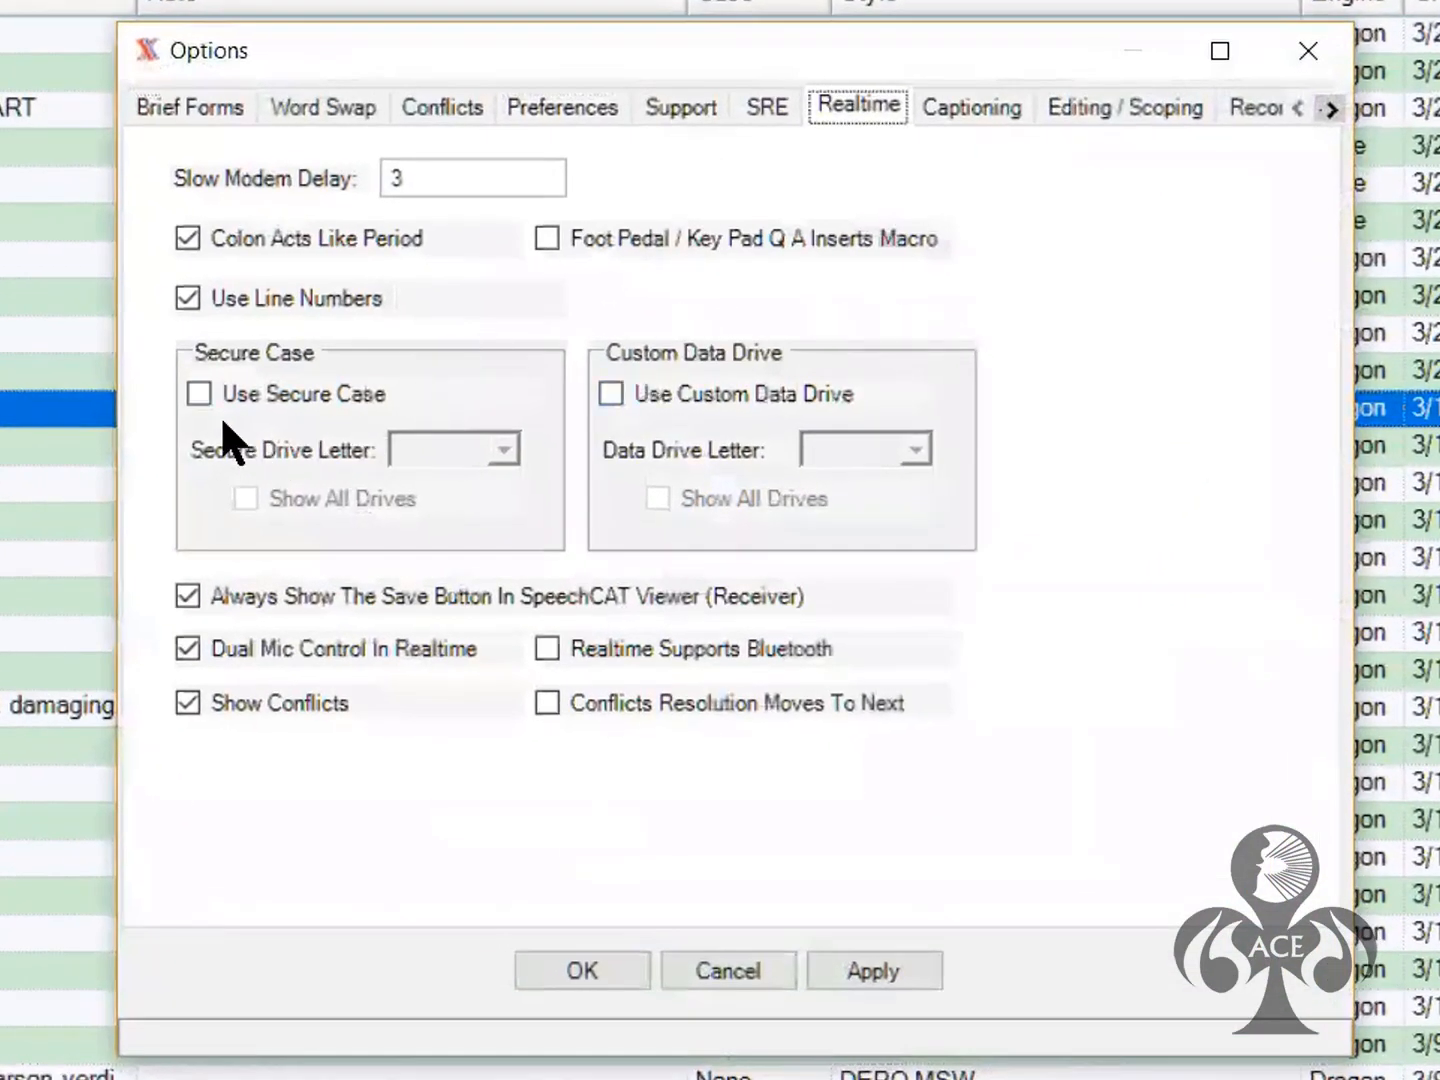
left_click(198, 393)
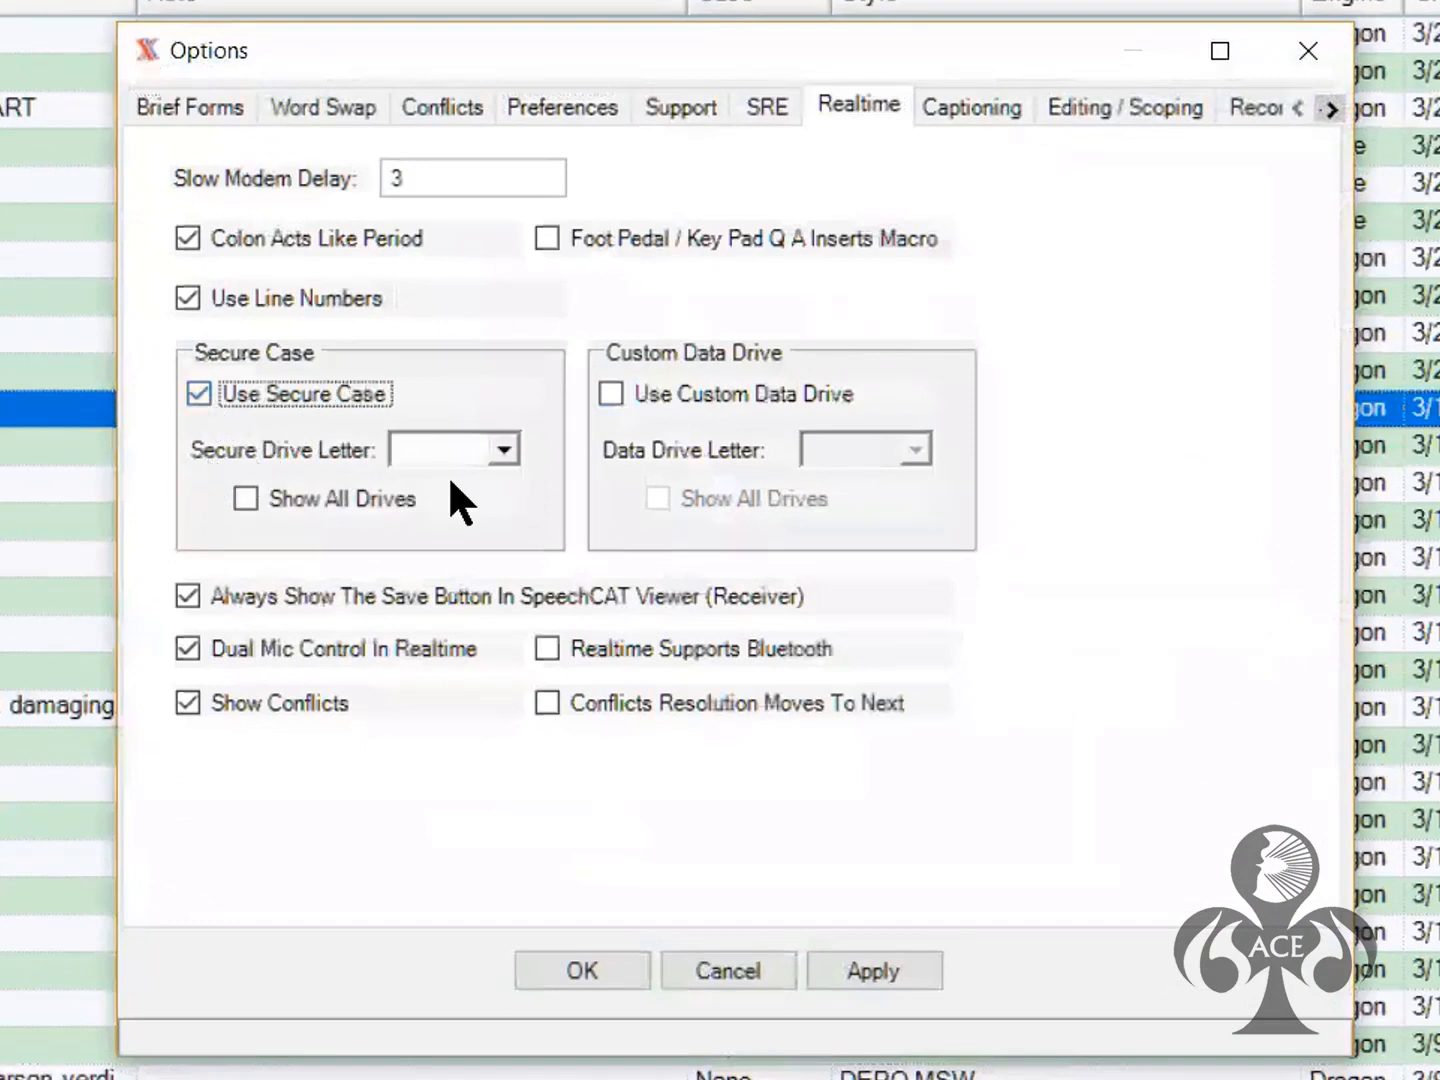
left_click(503, 448)
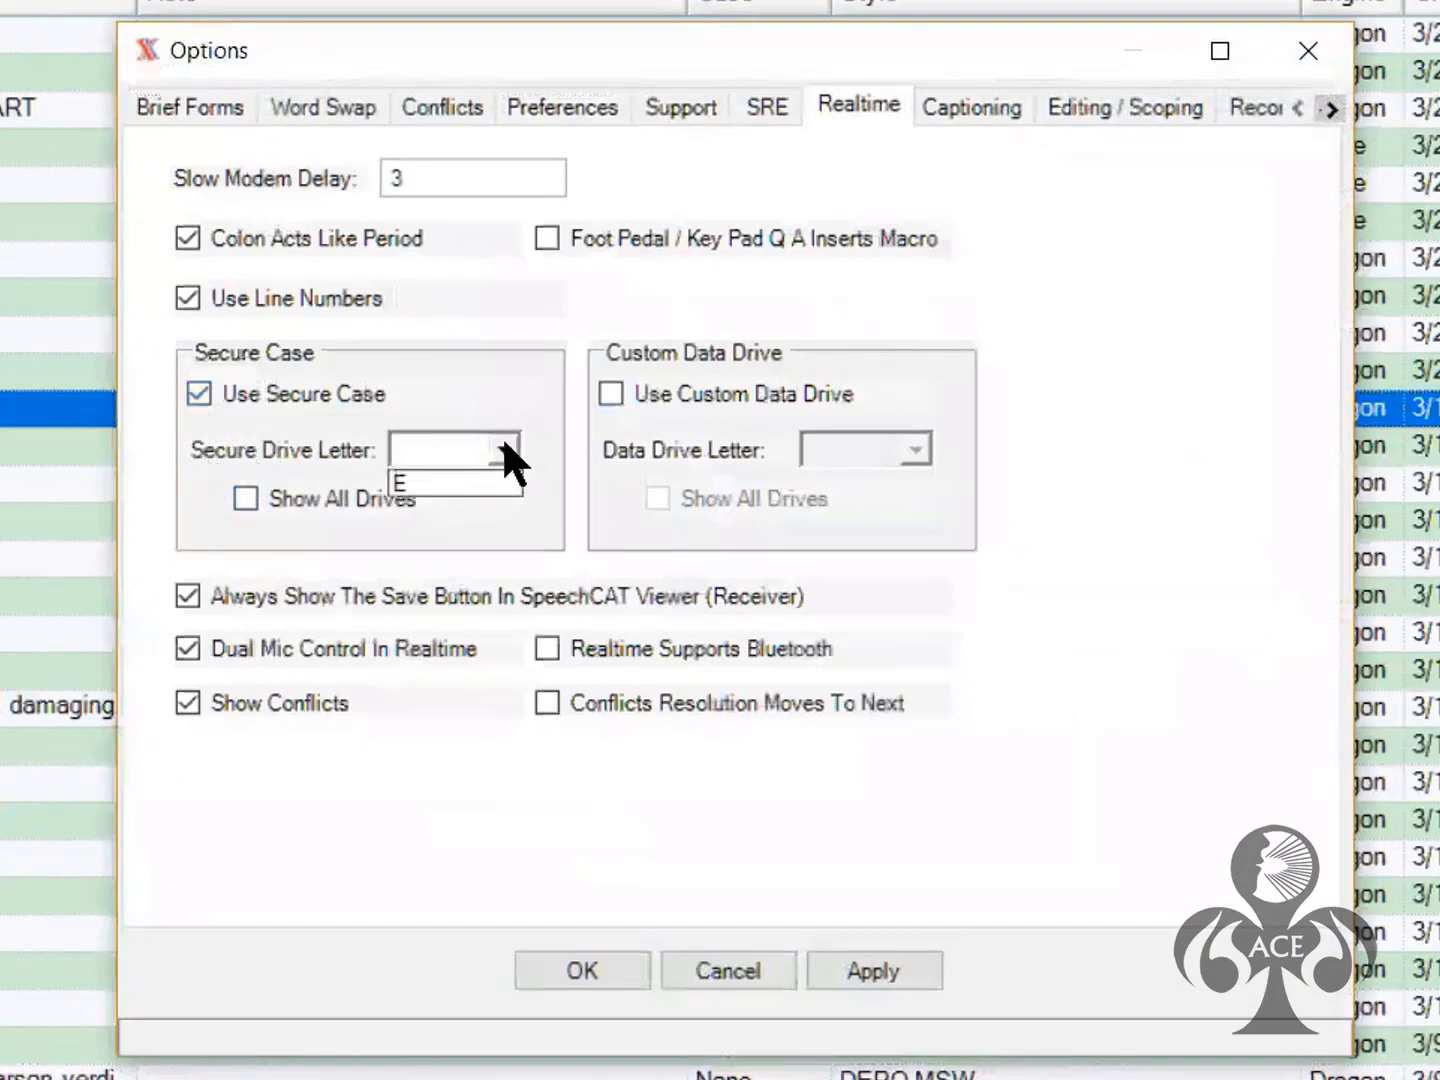
left_click(441, 485)
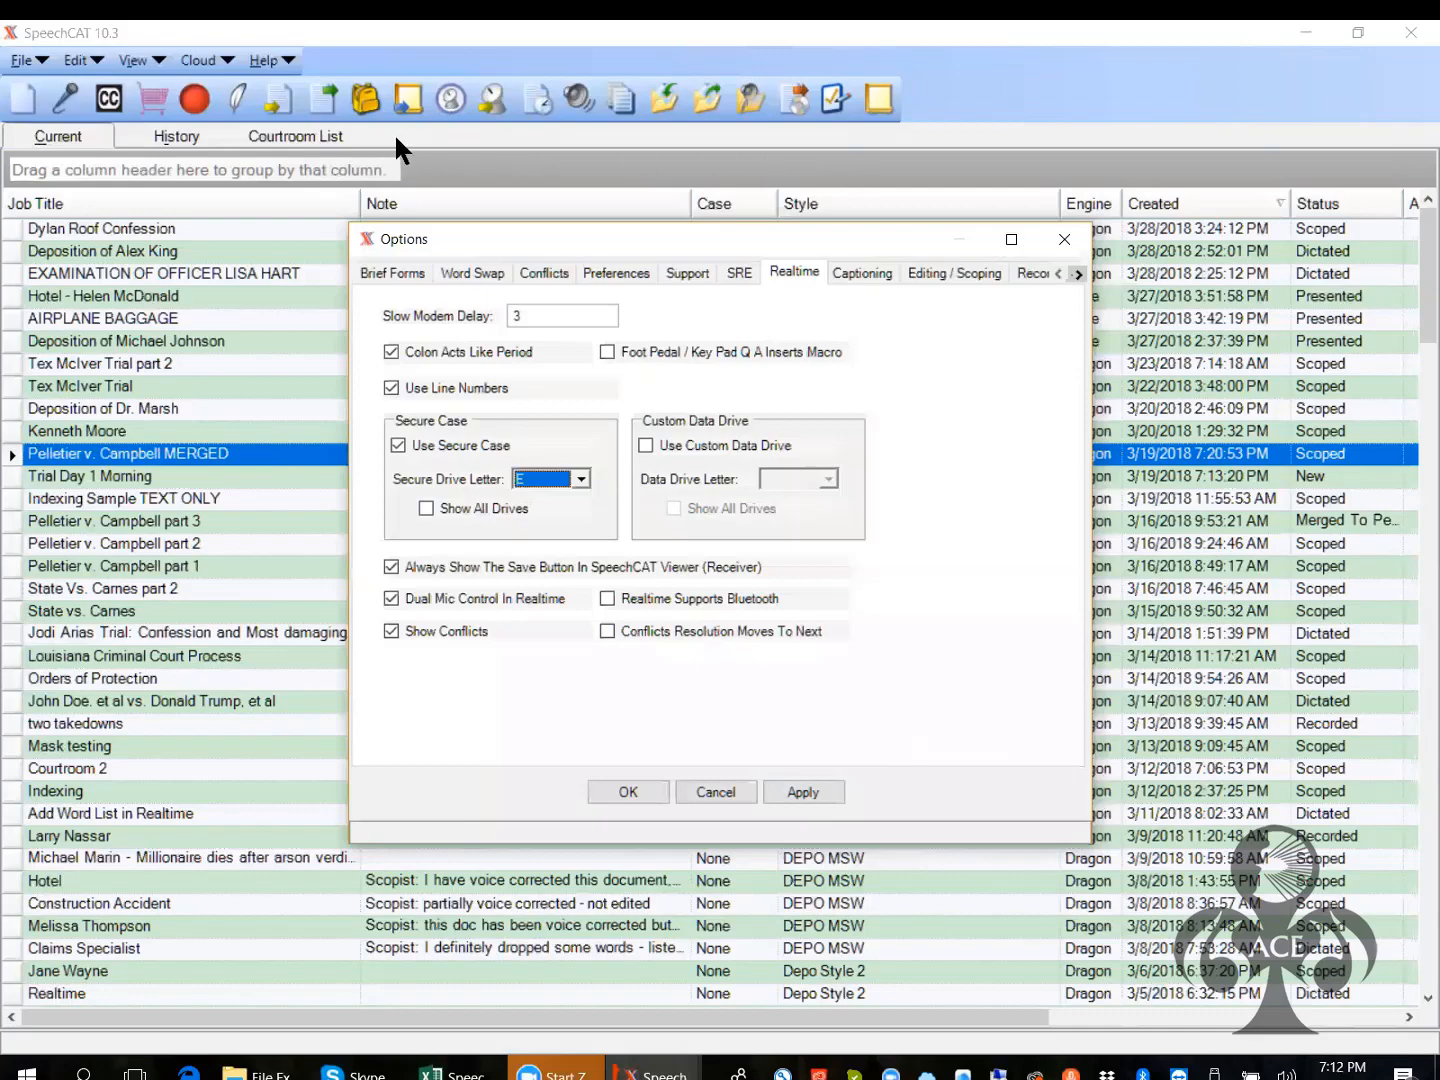
left_click(817, 787)
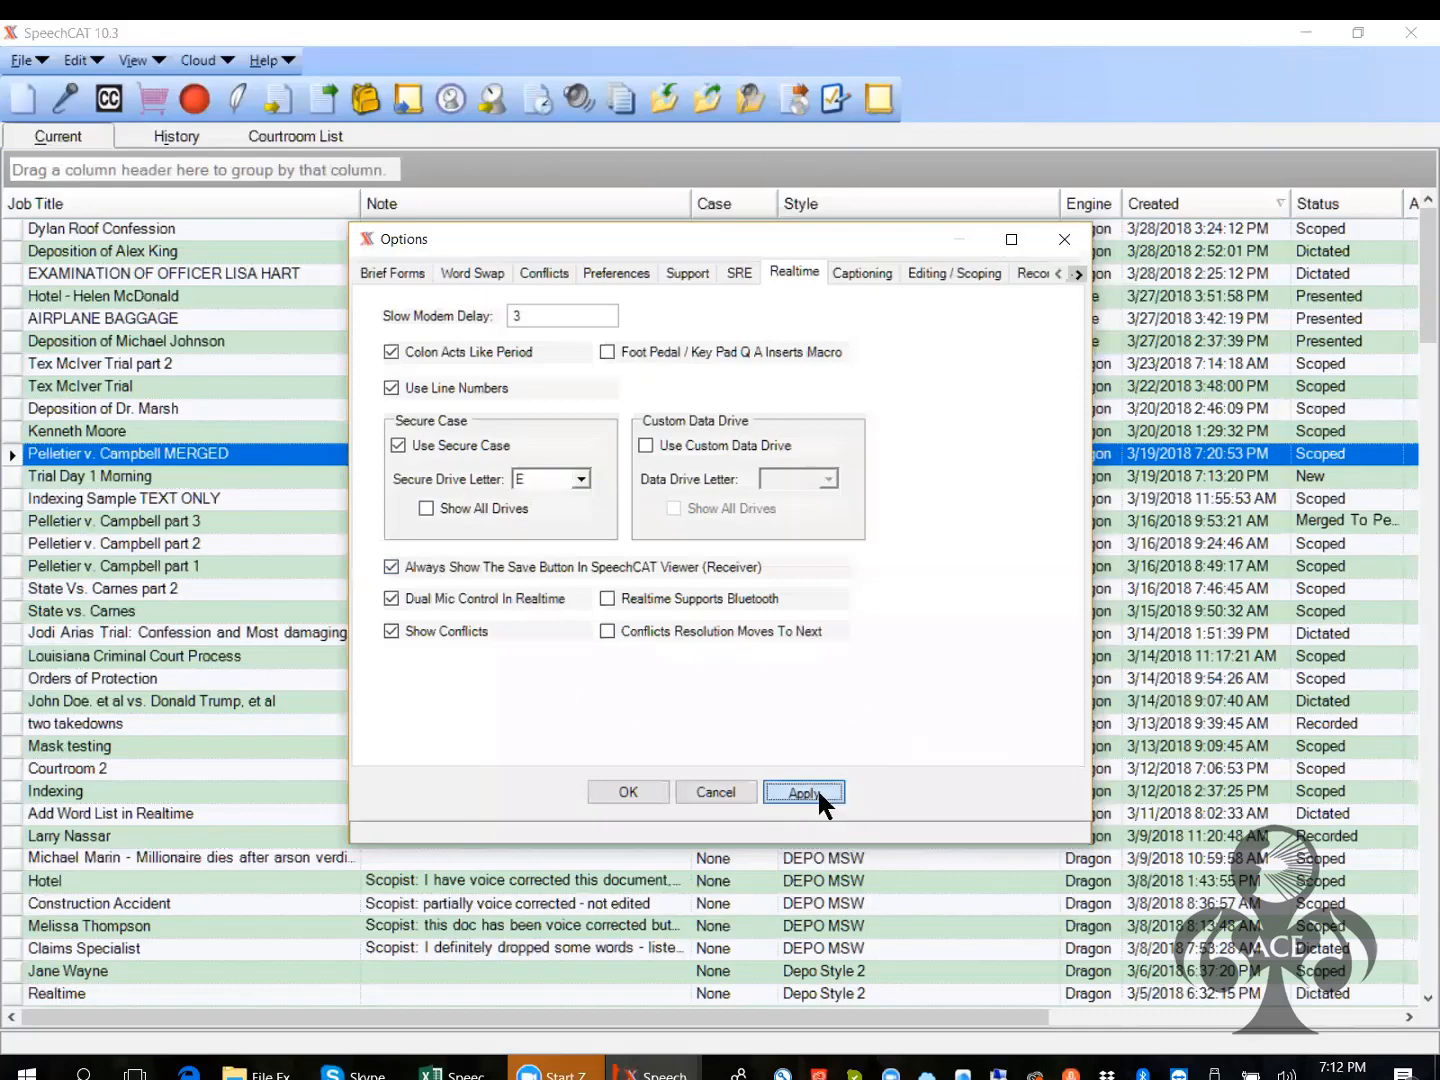
left_click(612, 781)
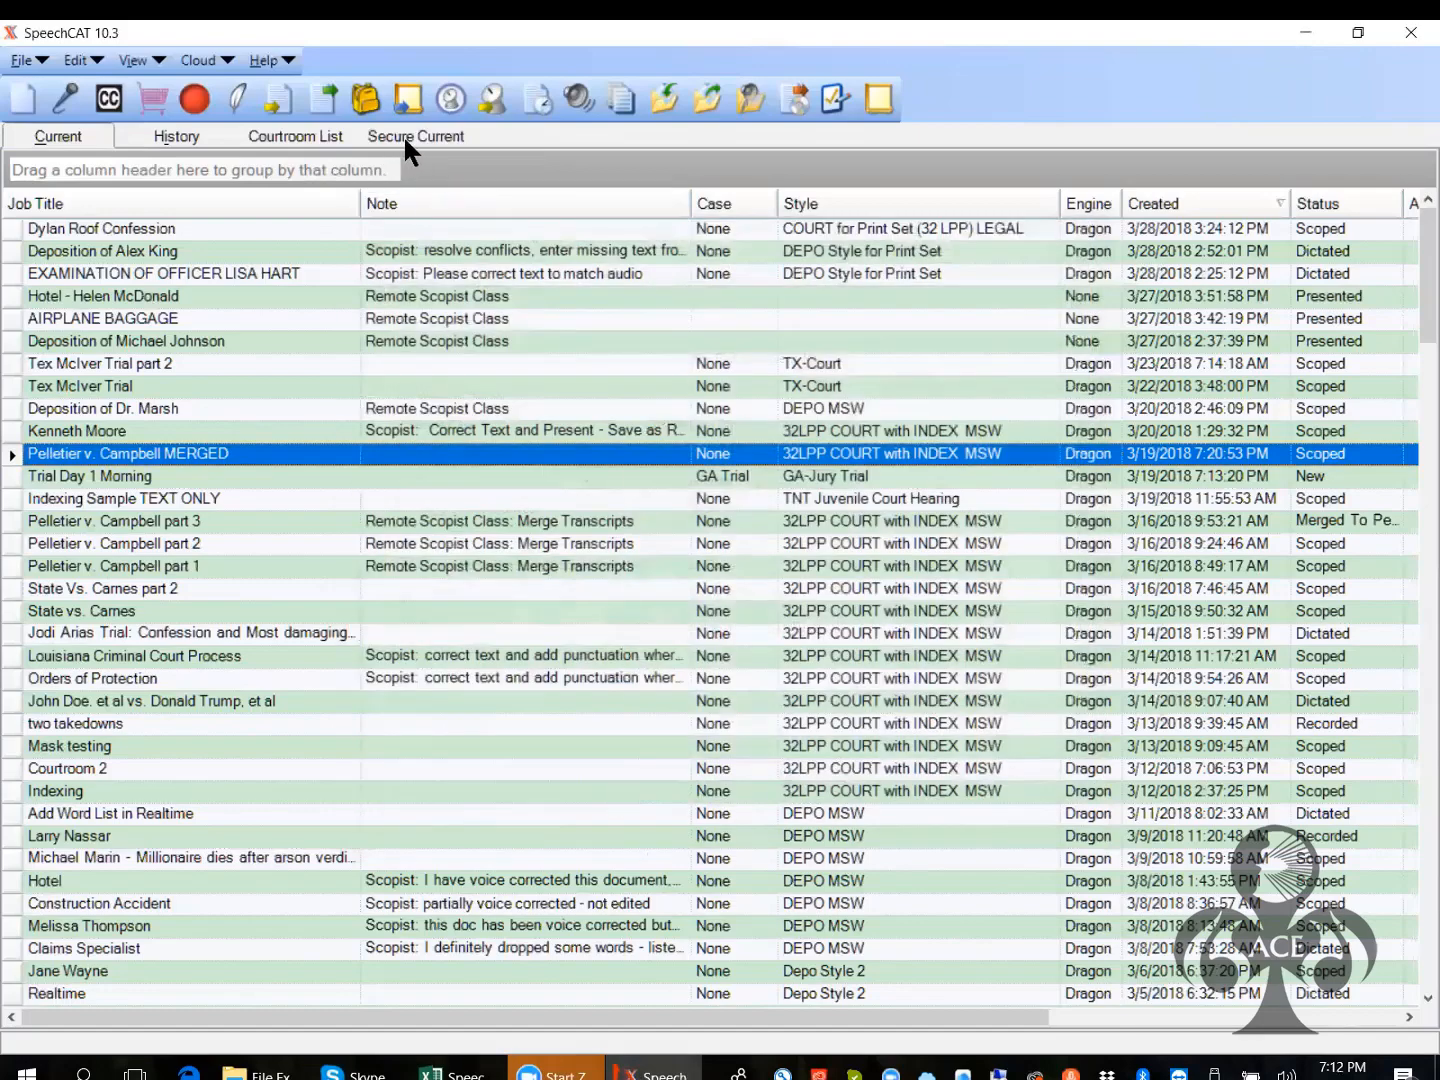
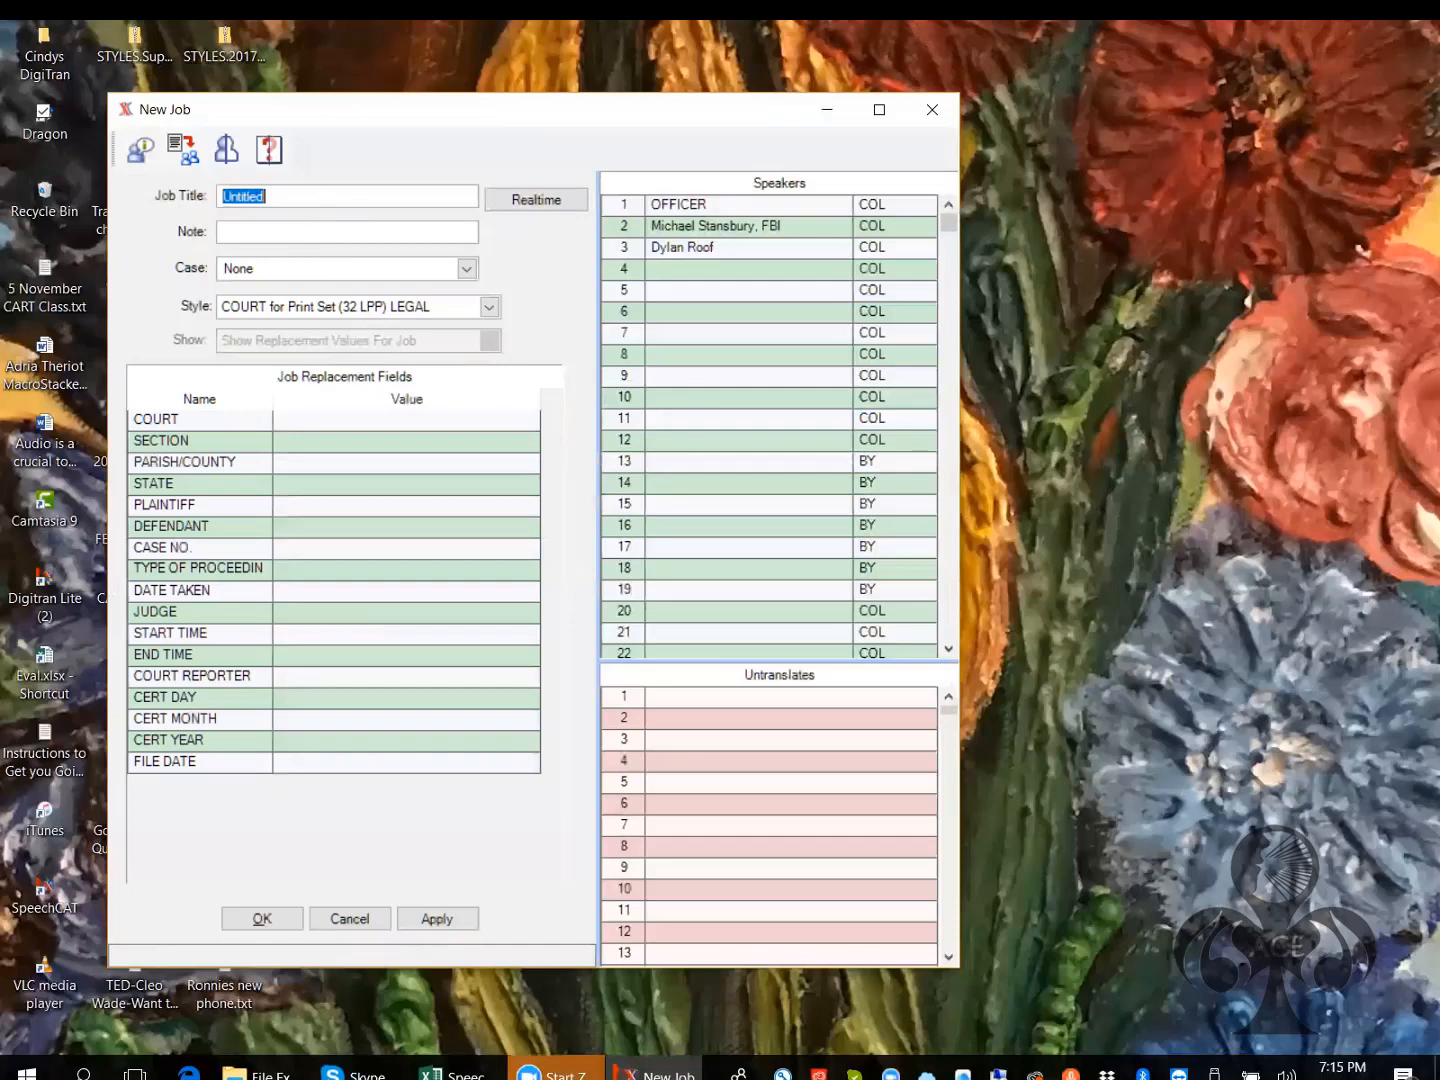
Title the new job "Realtime" and start its realtime session with the Mask-SB-MacroStackers profile and Reporting Base vocabulary
type("Realtime")
left_click(530, 205)
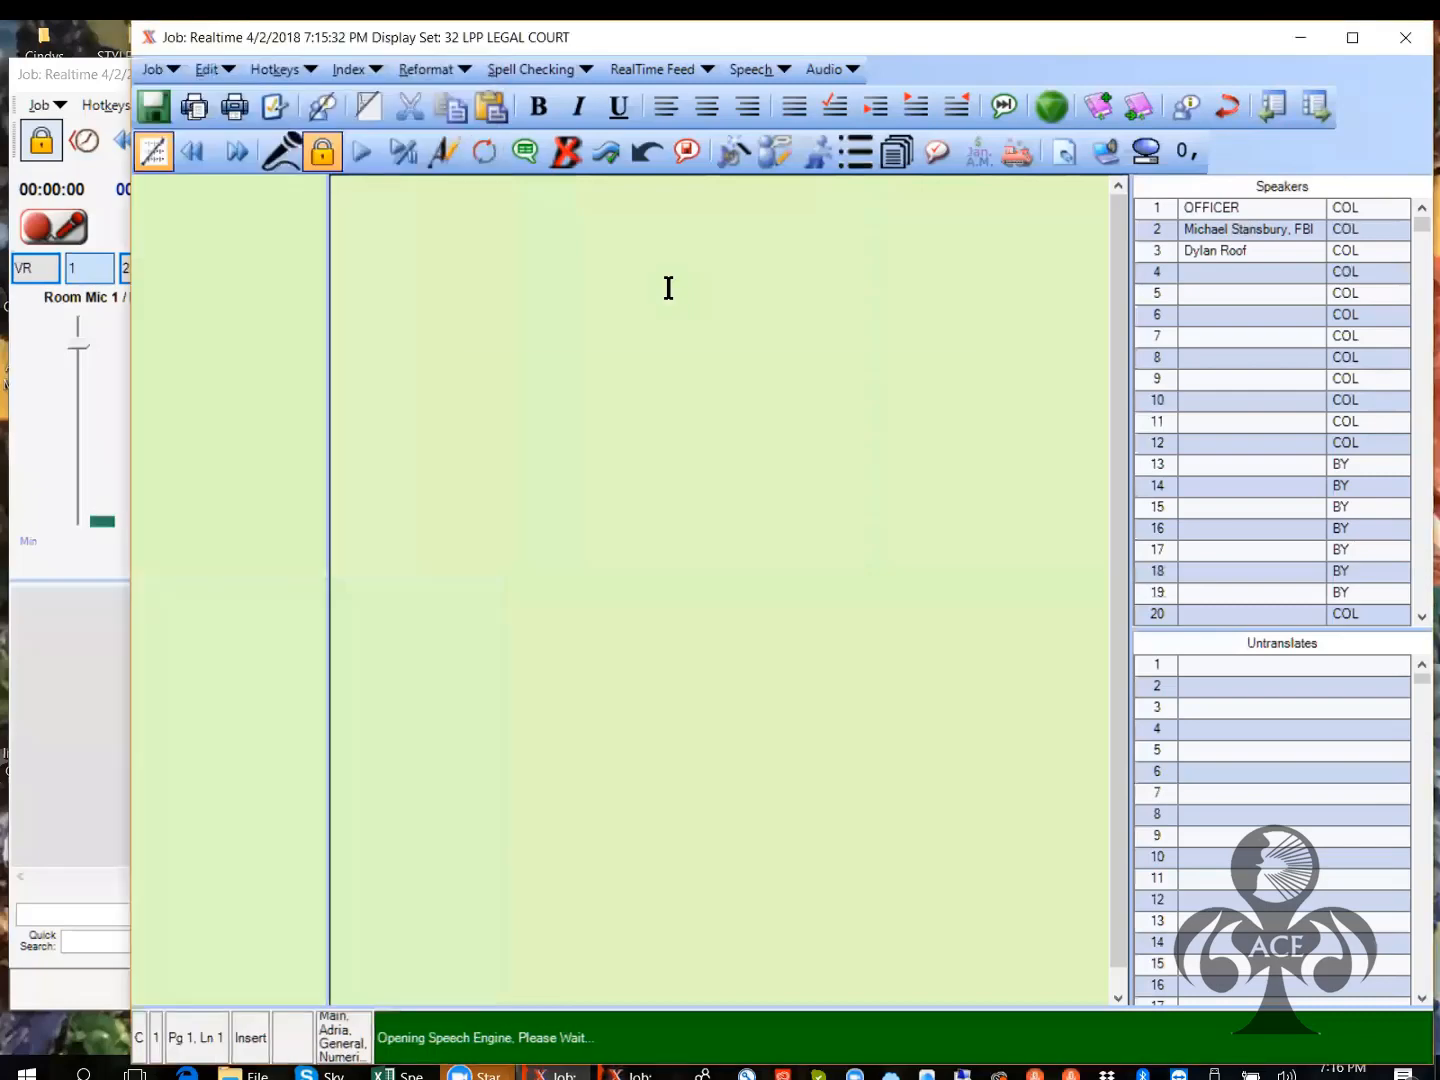
left_click(577, 557)
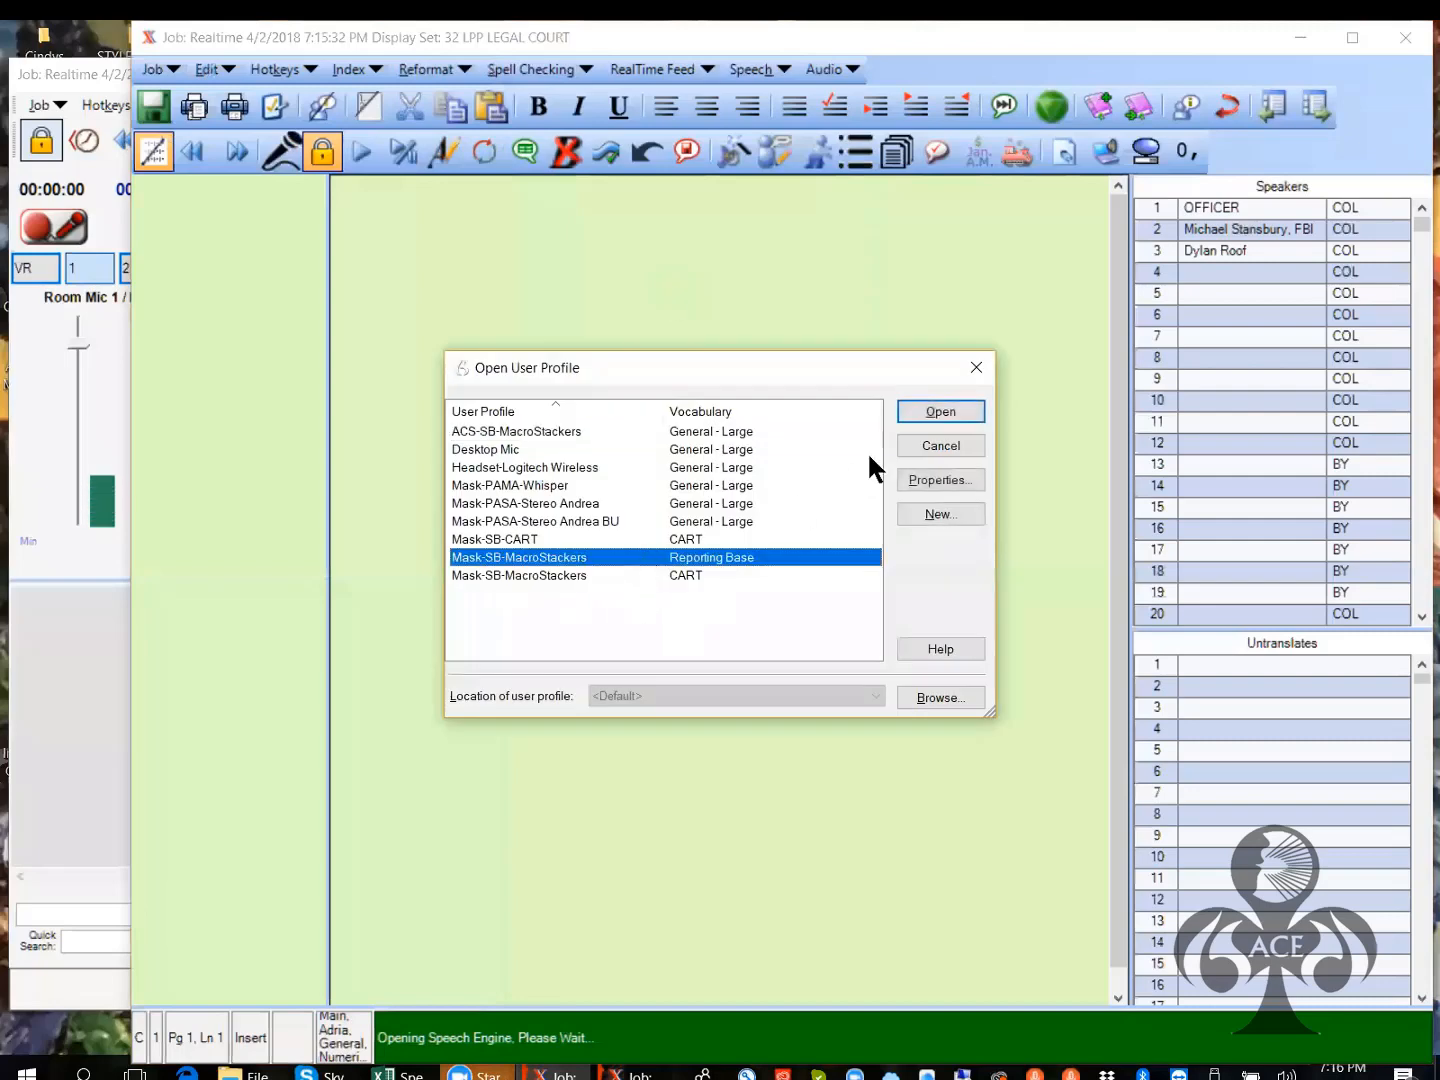
left_click(921, 409)
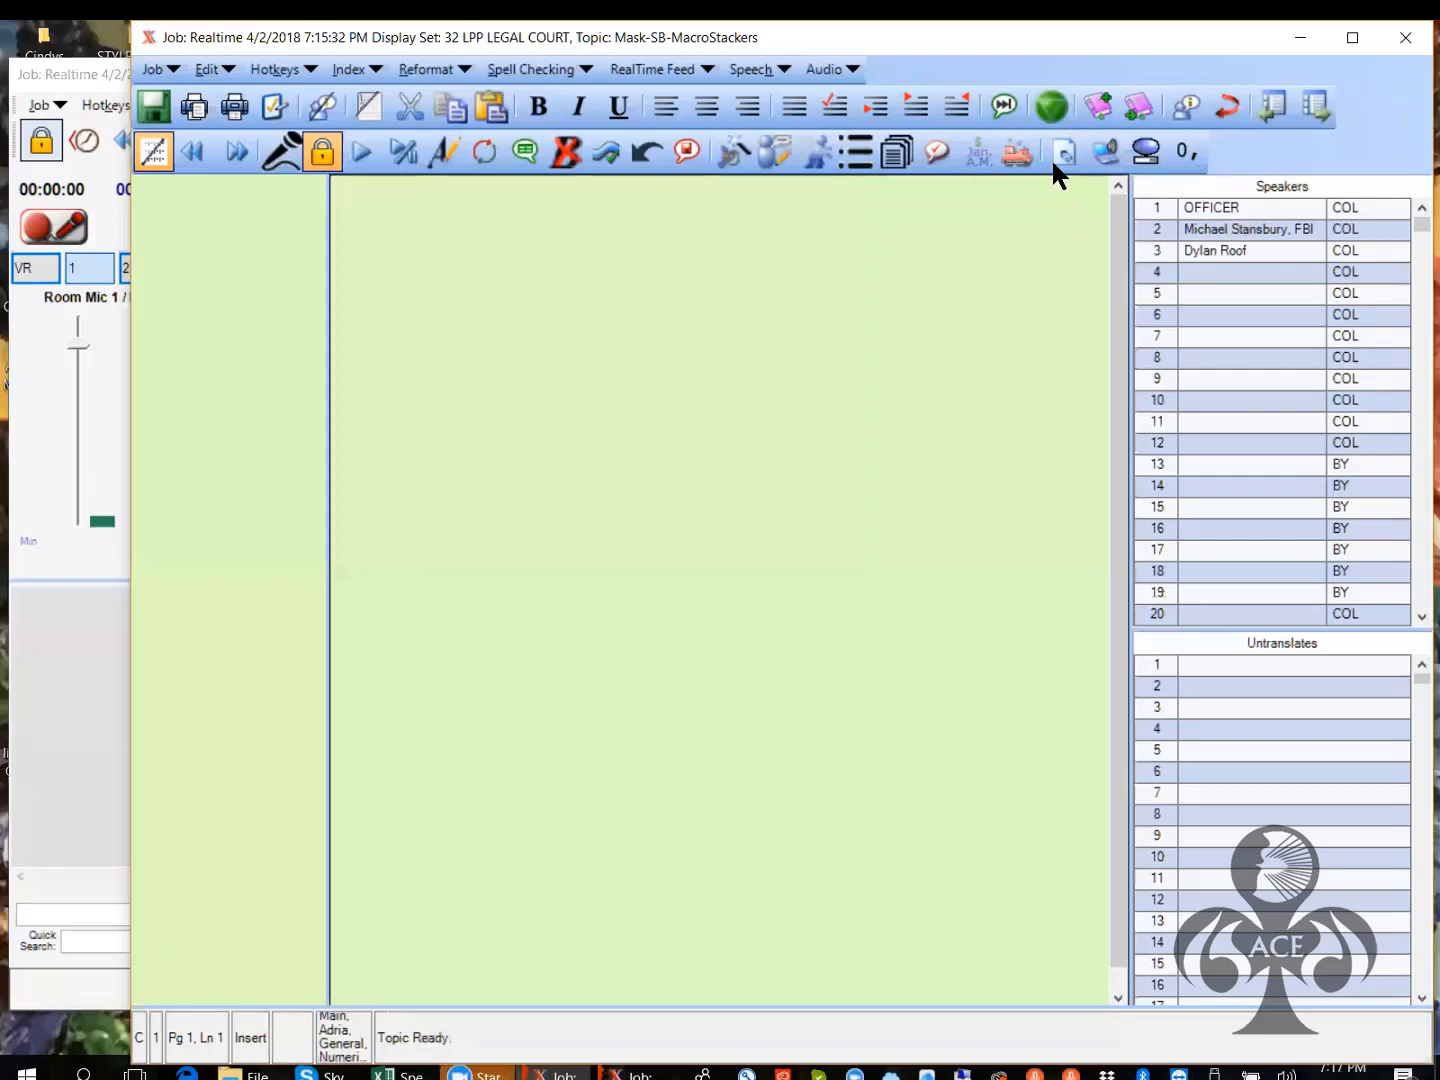
Switch the realtime feed's connection method to Serial and back to Internet with the SpeechCAT viewer, and save the feed settings
left_click(663, 64)
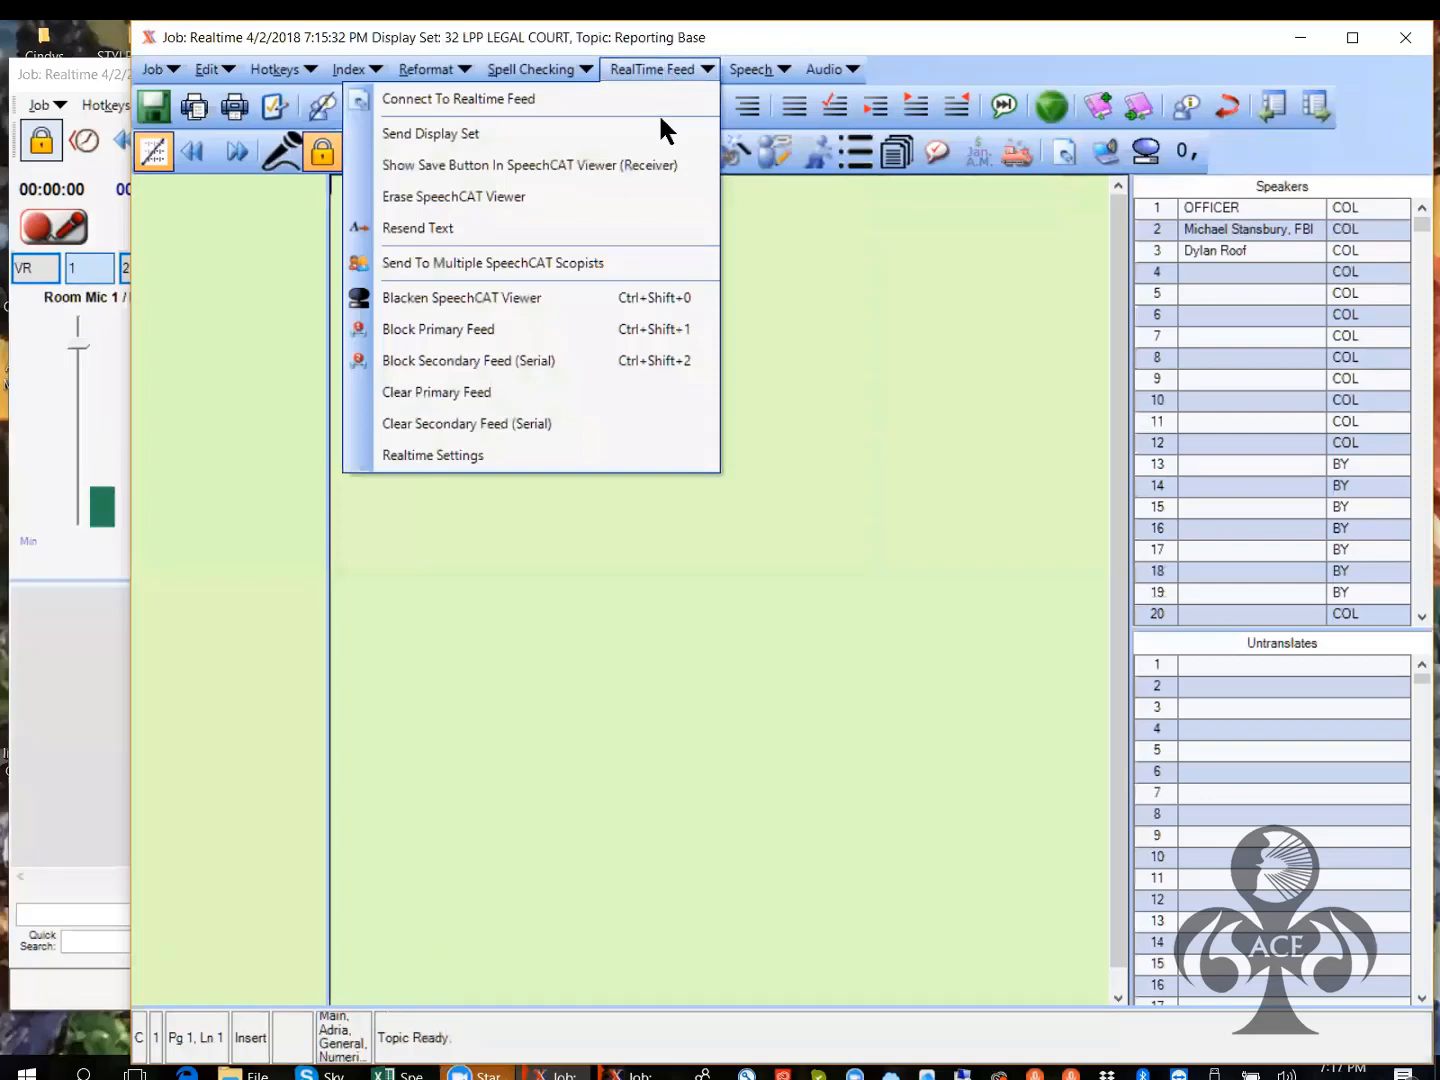
left_click(478, 455)
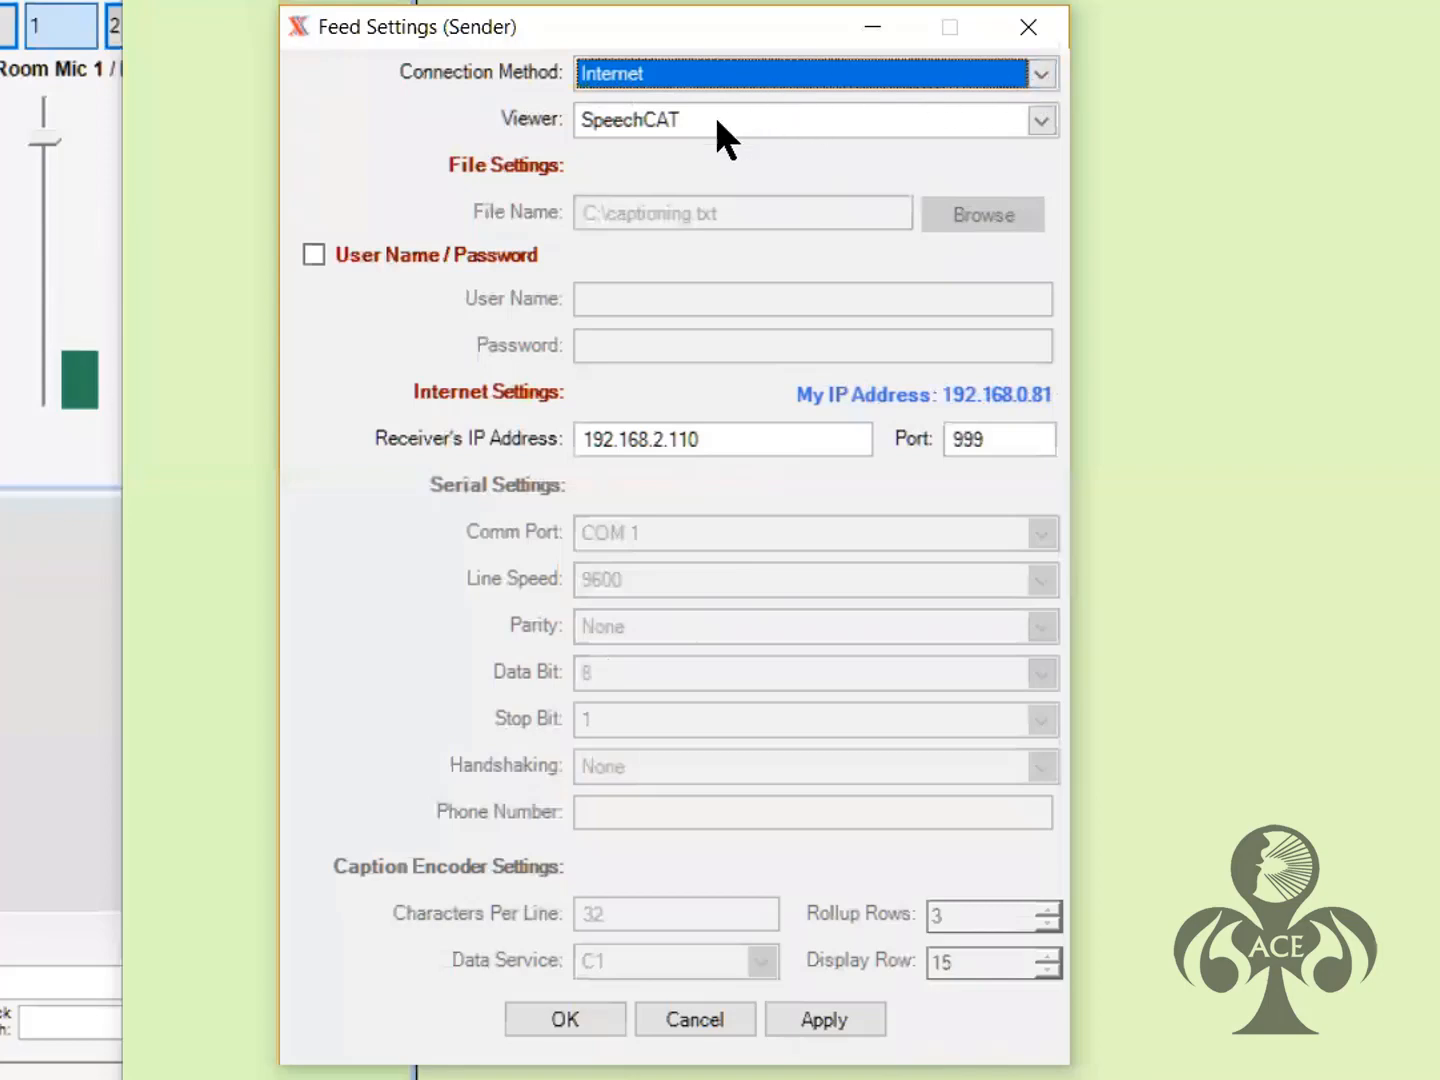
left_click(1040, 76)
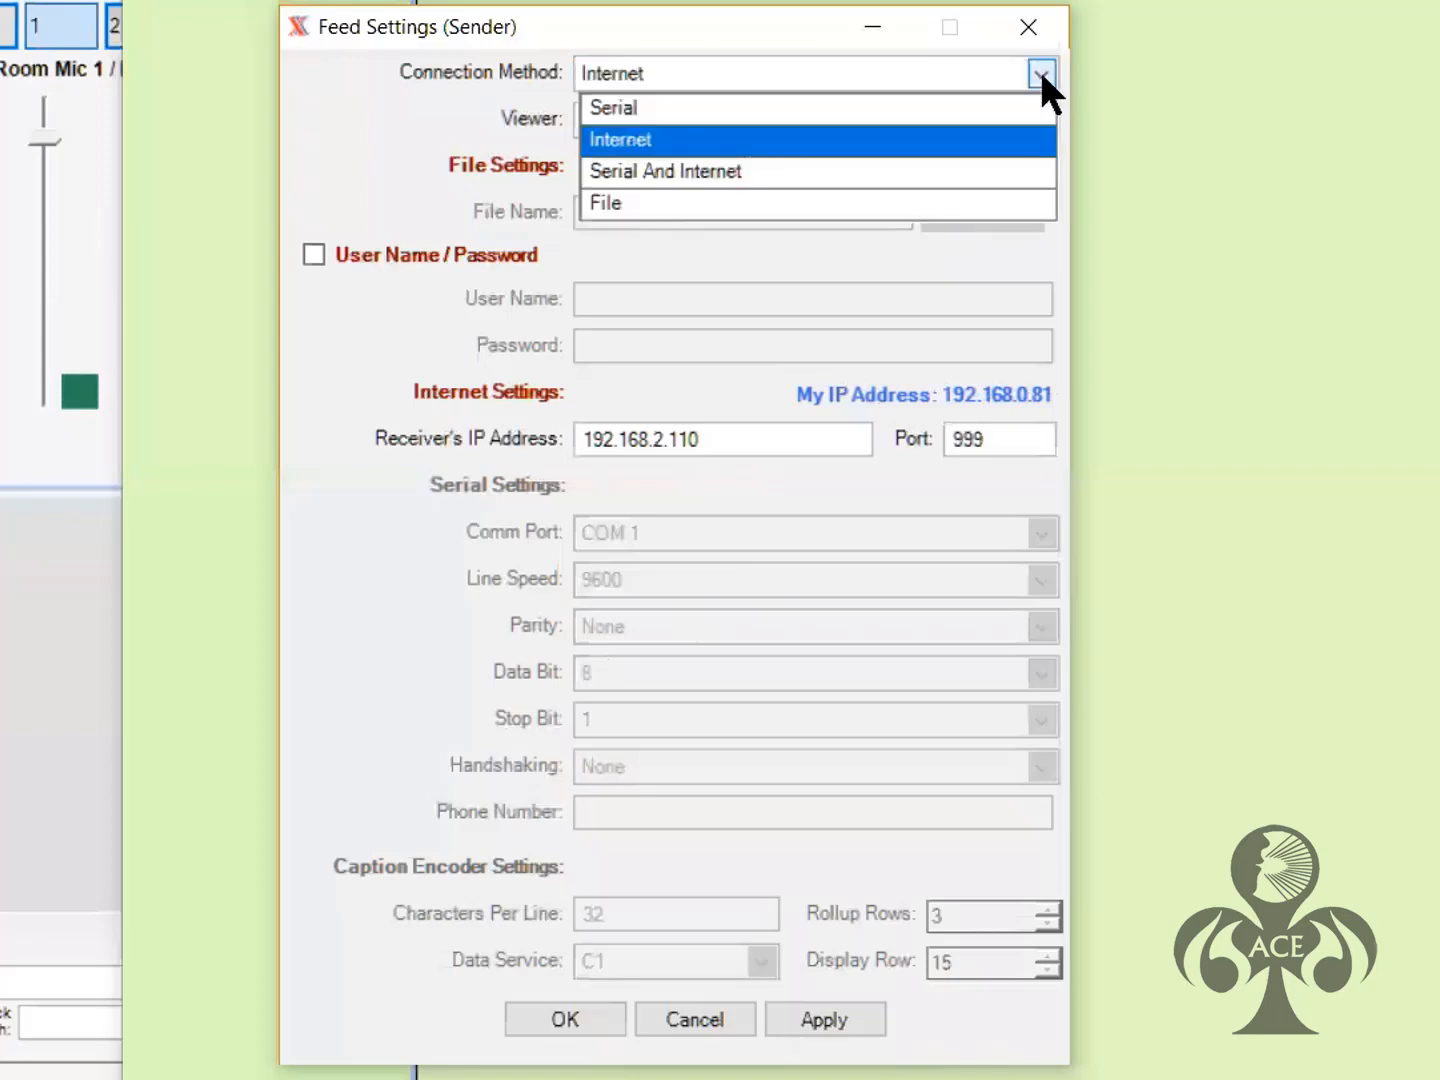
left_click(640, 95)
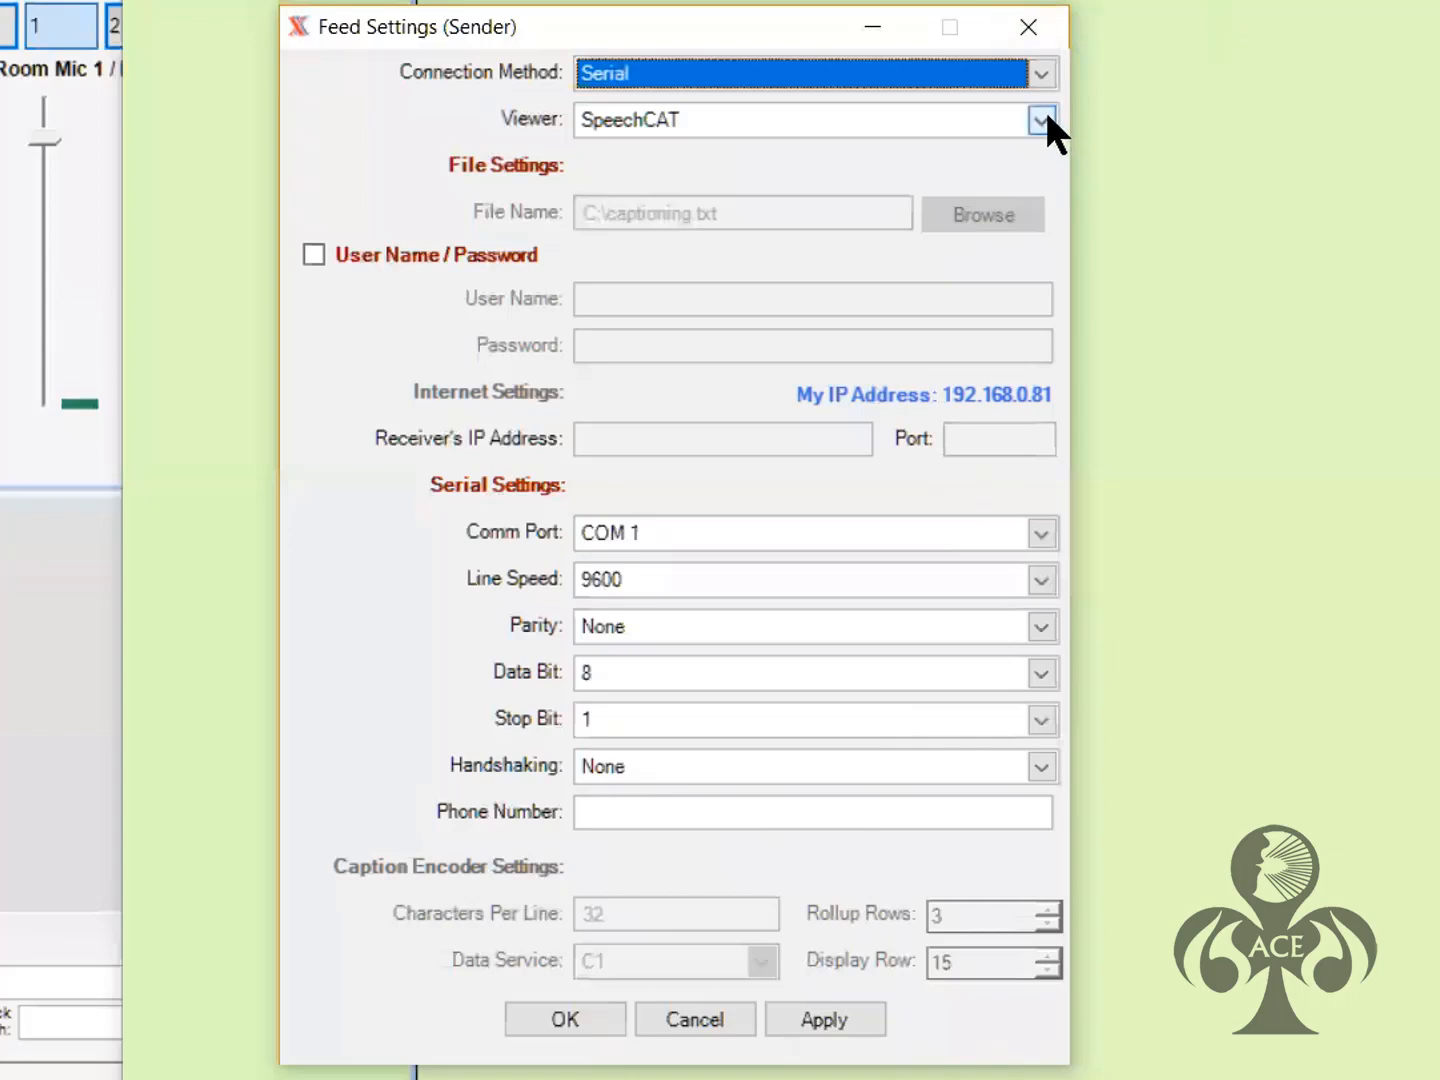
left_click(1045, 73)
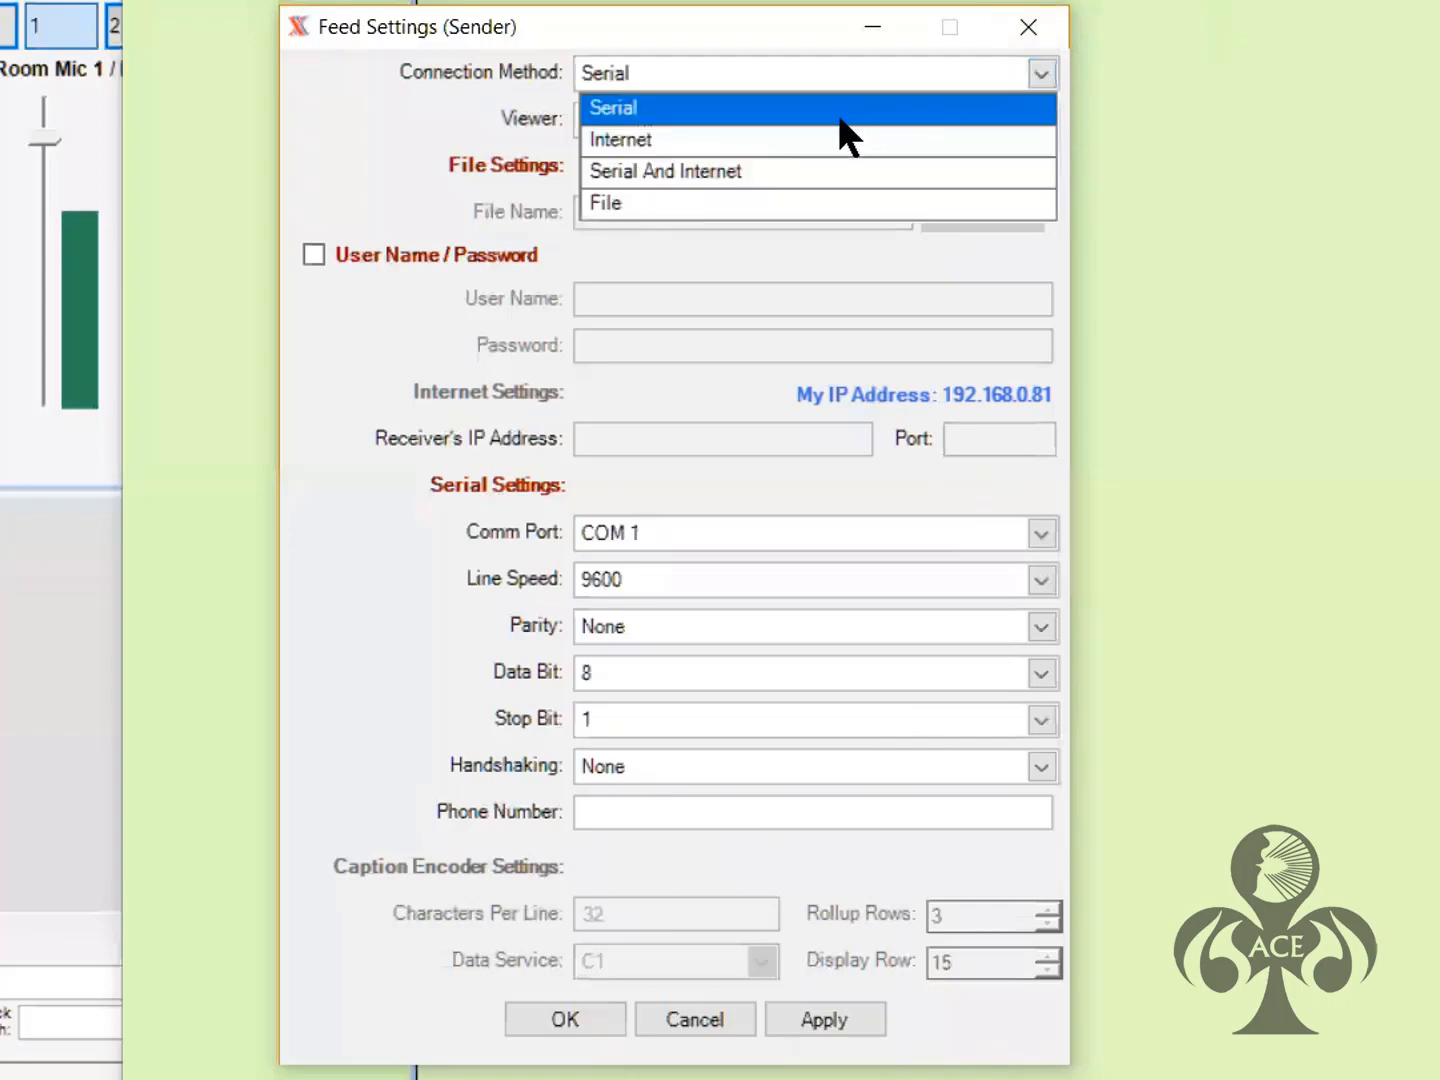
left_click(680, 148)
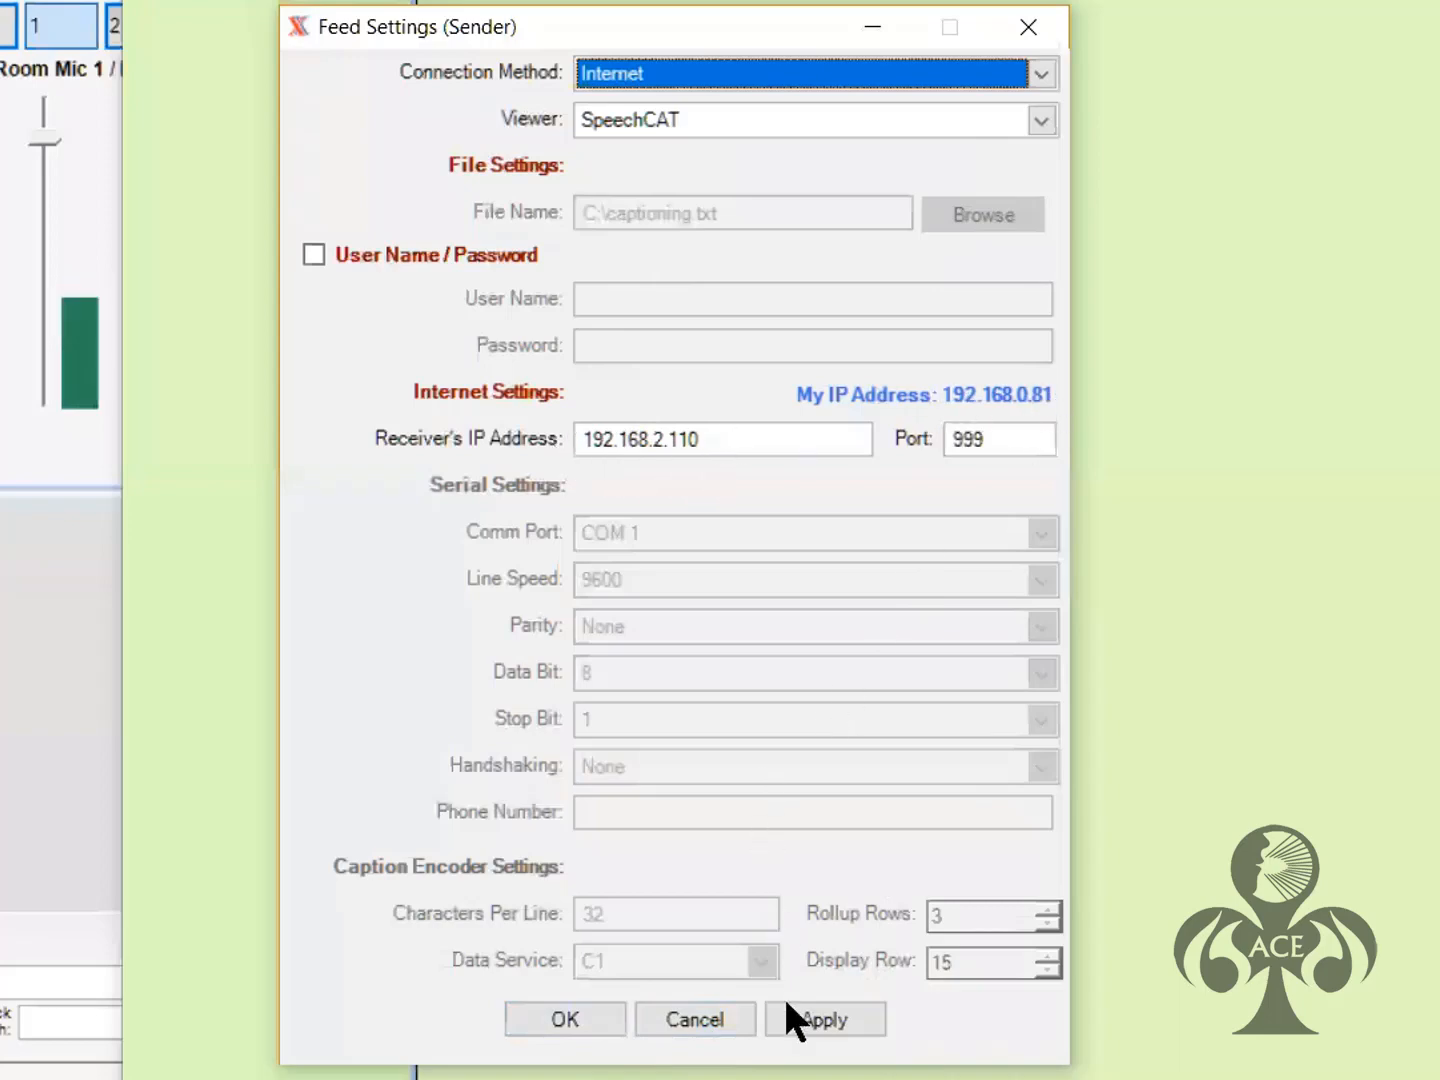
left_click(815, 1018)
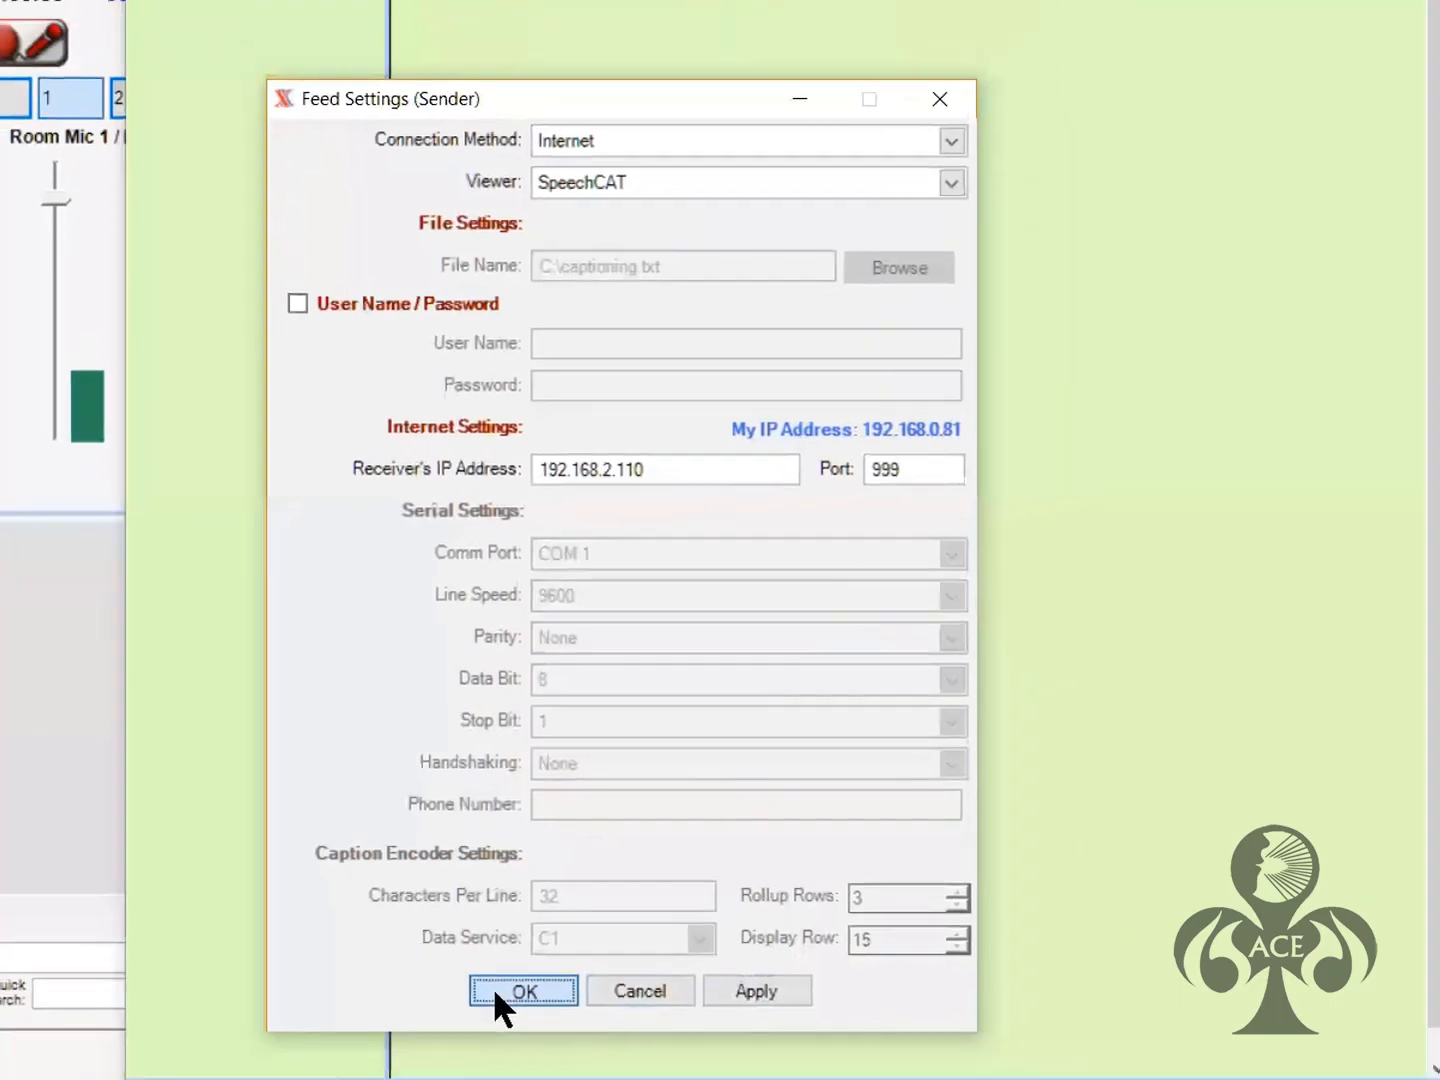
left_click(535, 1018)
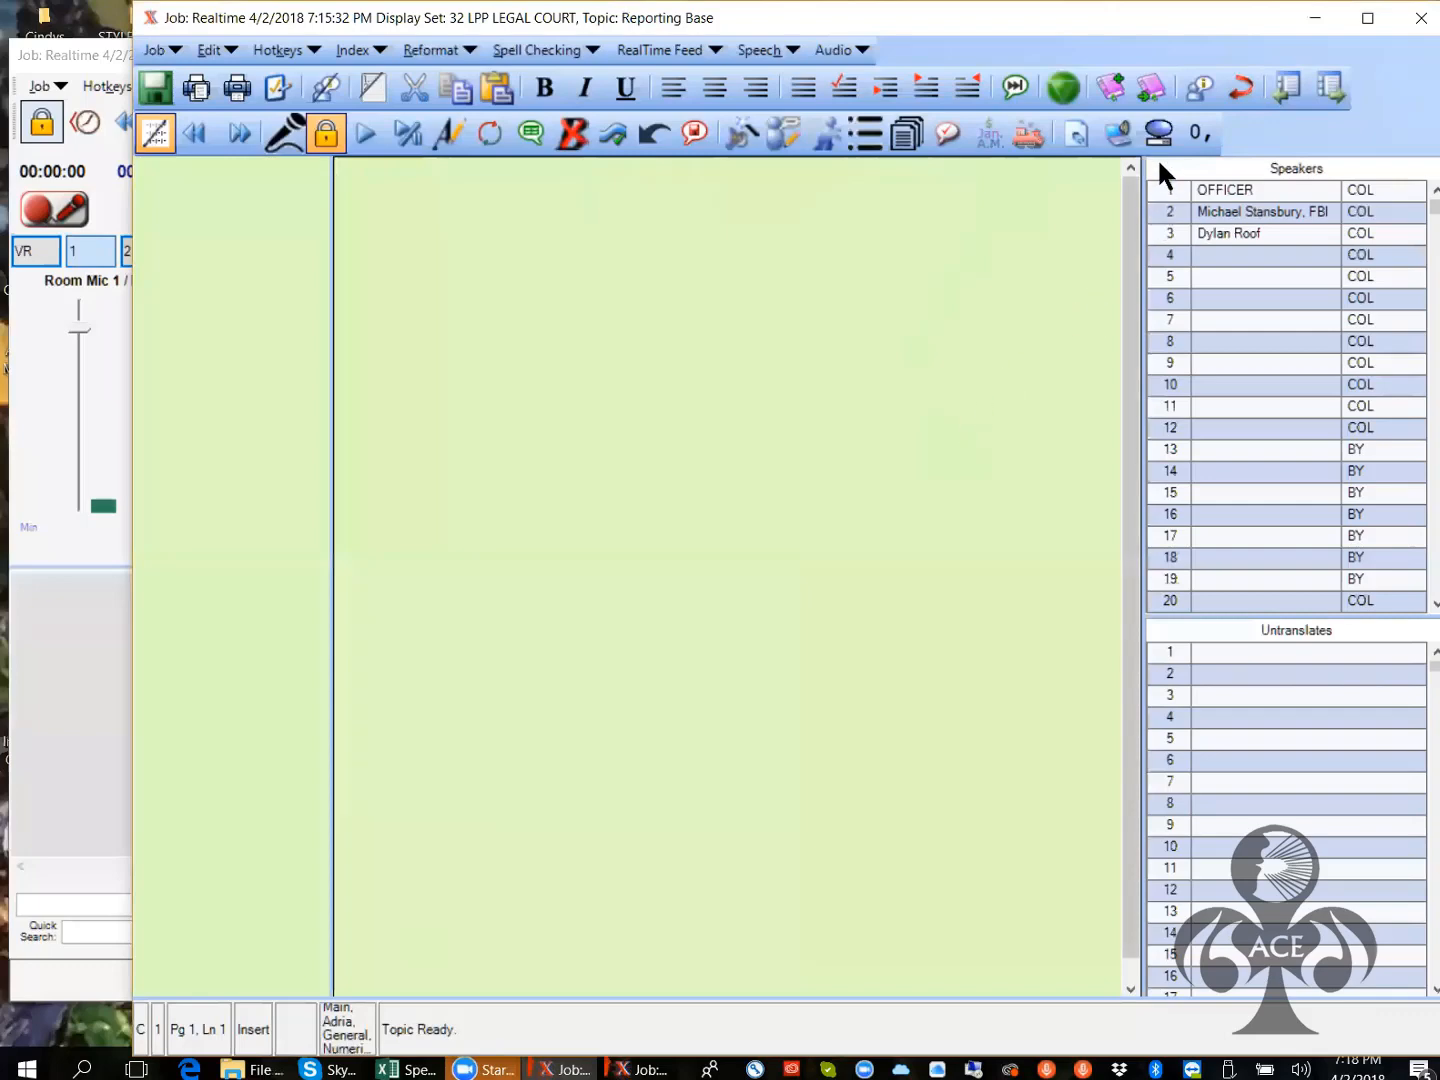
Try connecting to the realtime feed, and close the Realtime job
left_click(1077, 128)
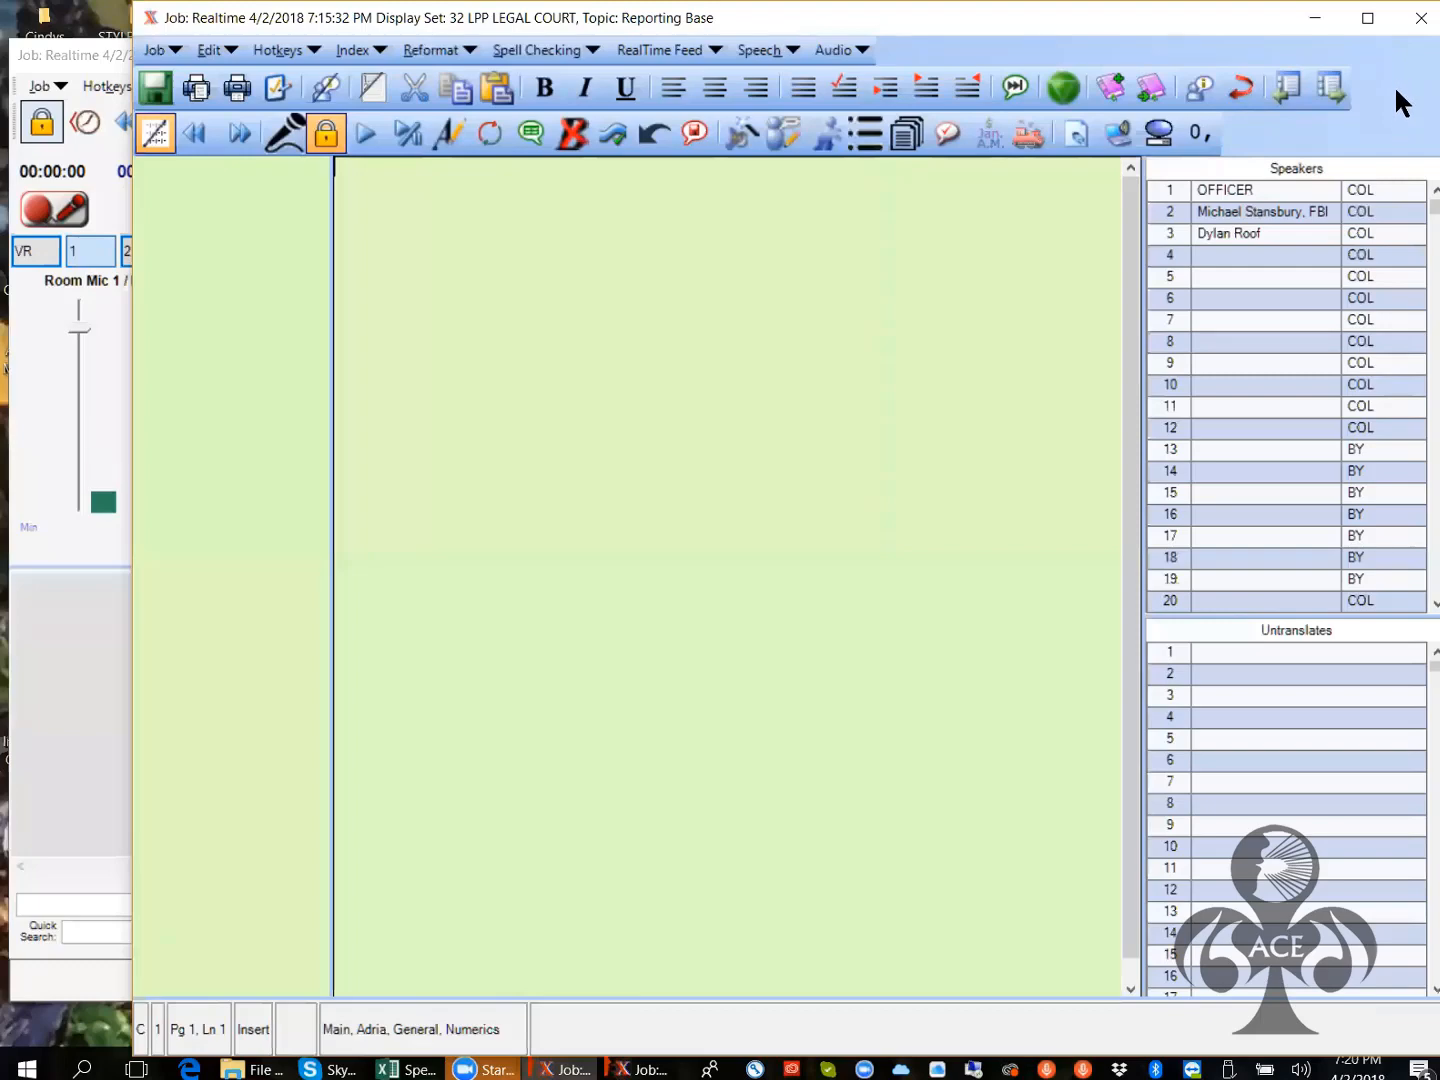
left_click(1428, 22)
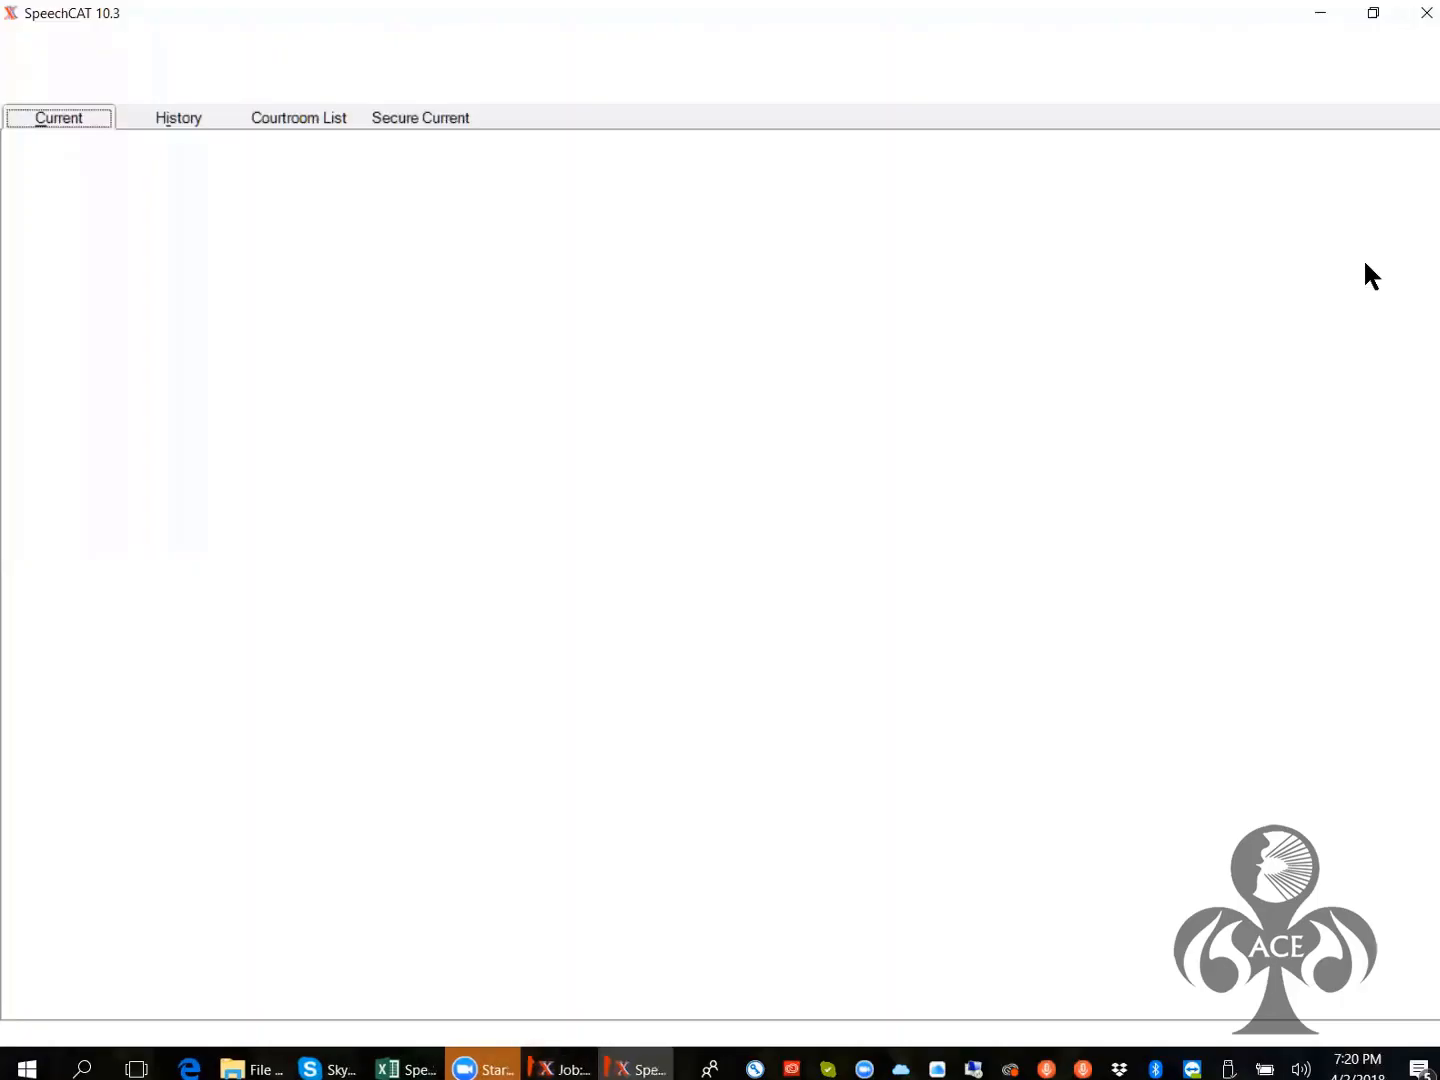